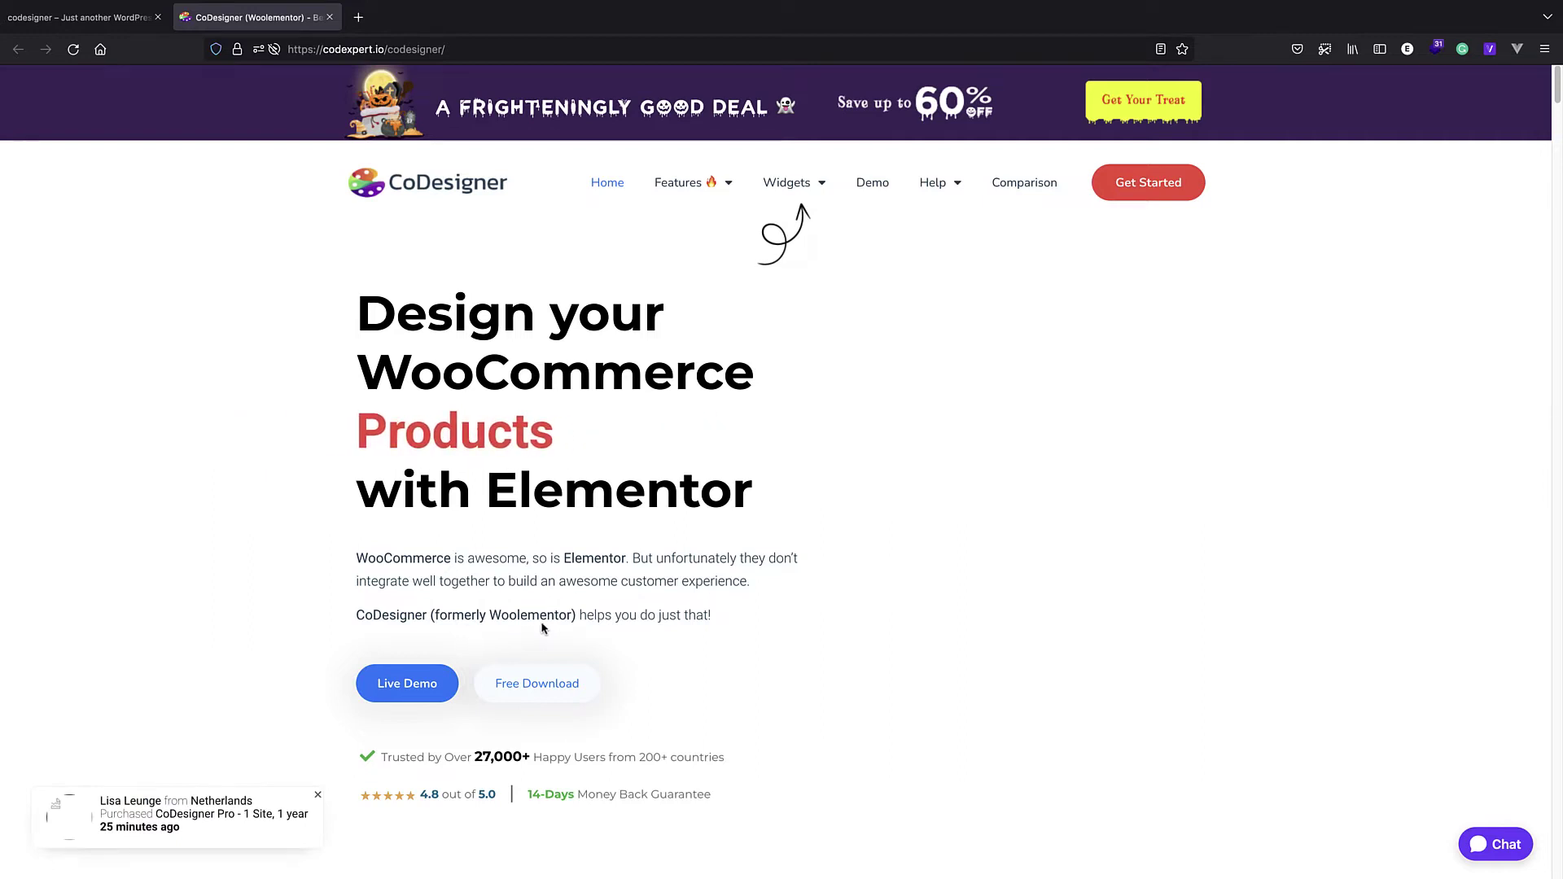
pyautogui.moveTo(489, 616); pyautogui.dragTo(574, 615)
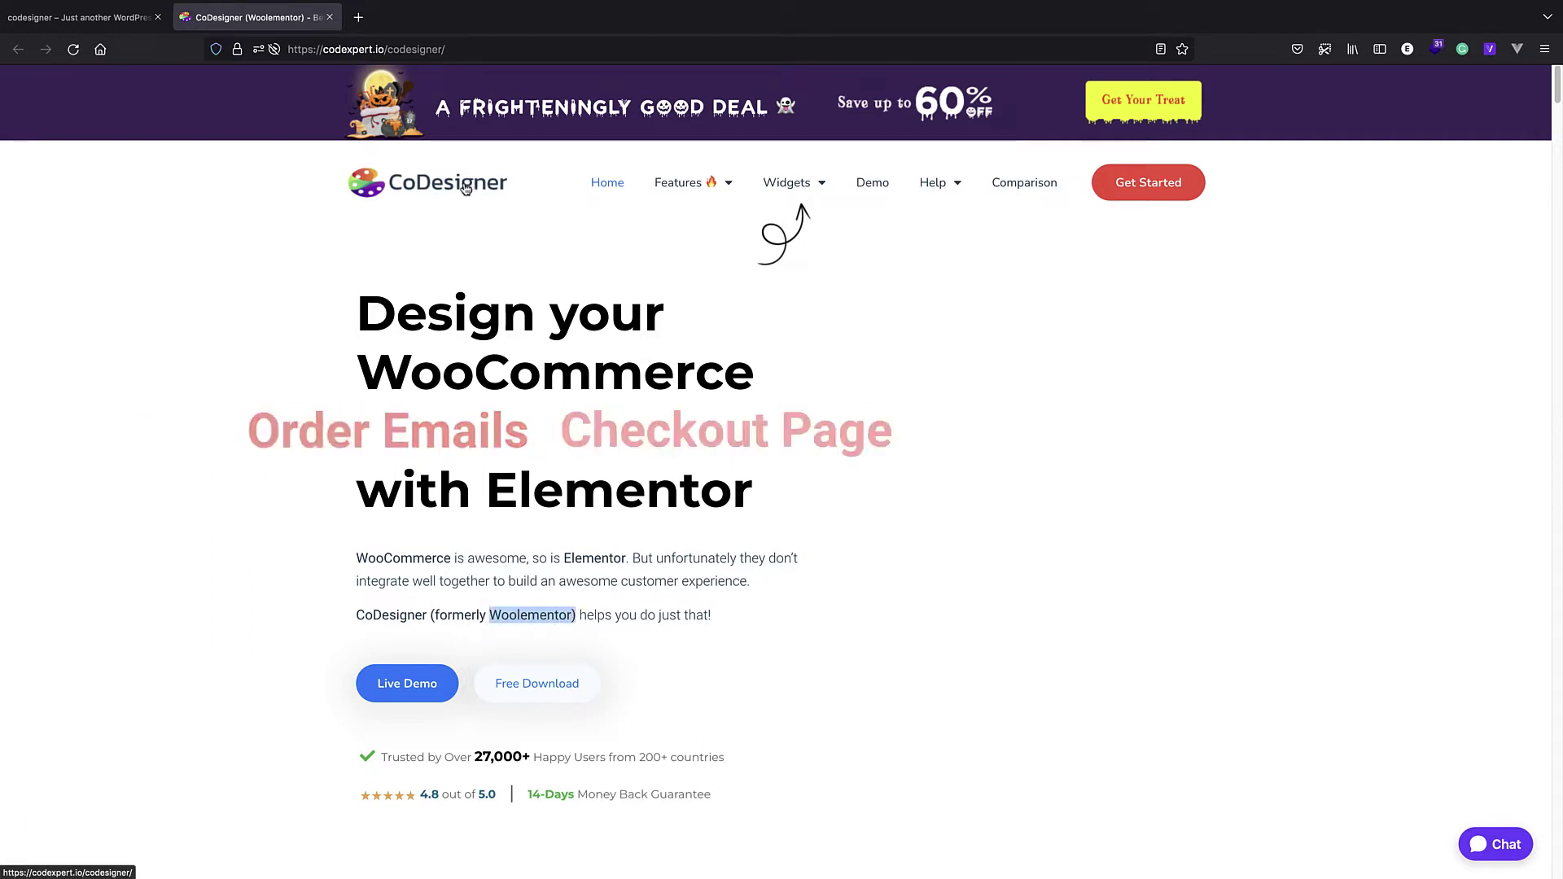
pyautogui.click(373, 369)
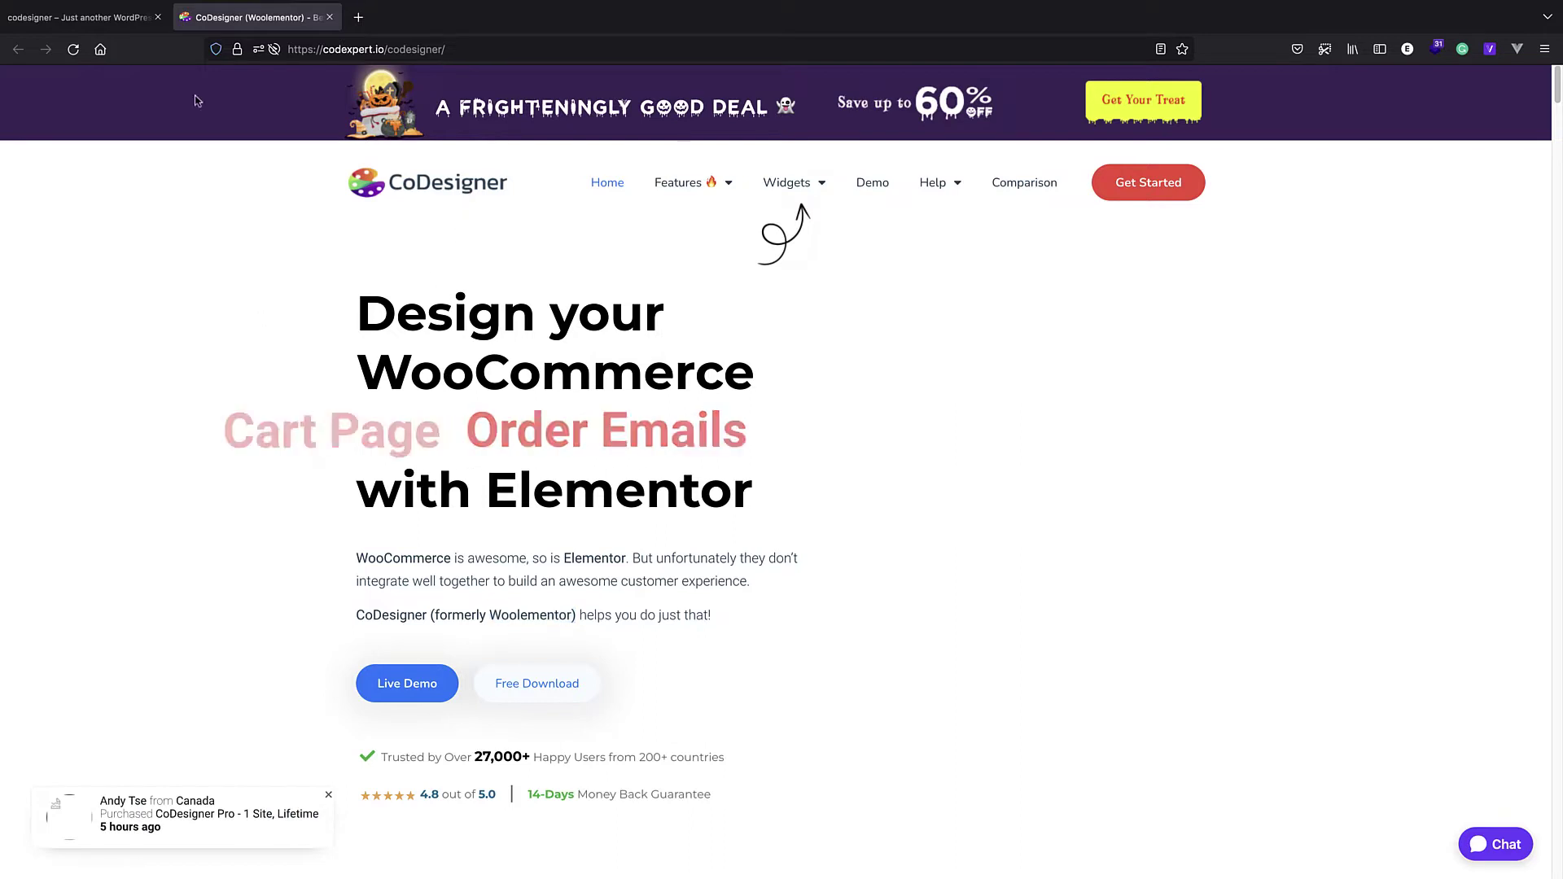
# Step: Switch to the codesigner store site and look through the product listing on its front page
pyautogui.click(106, 25)
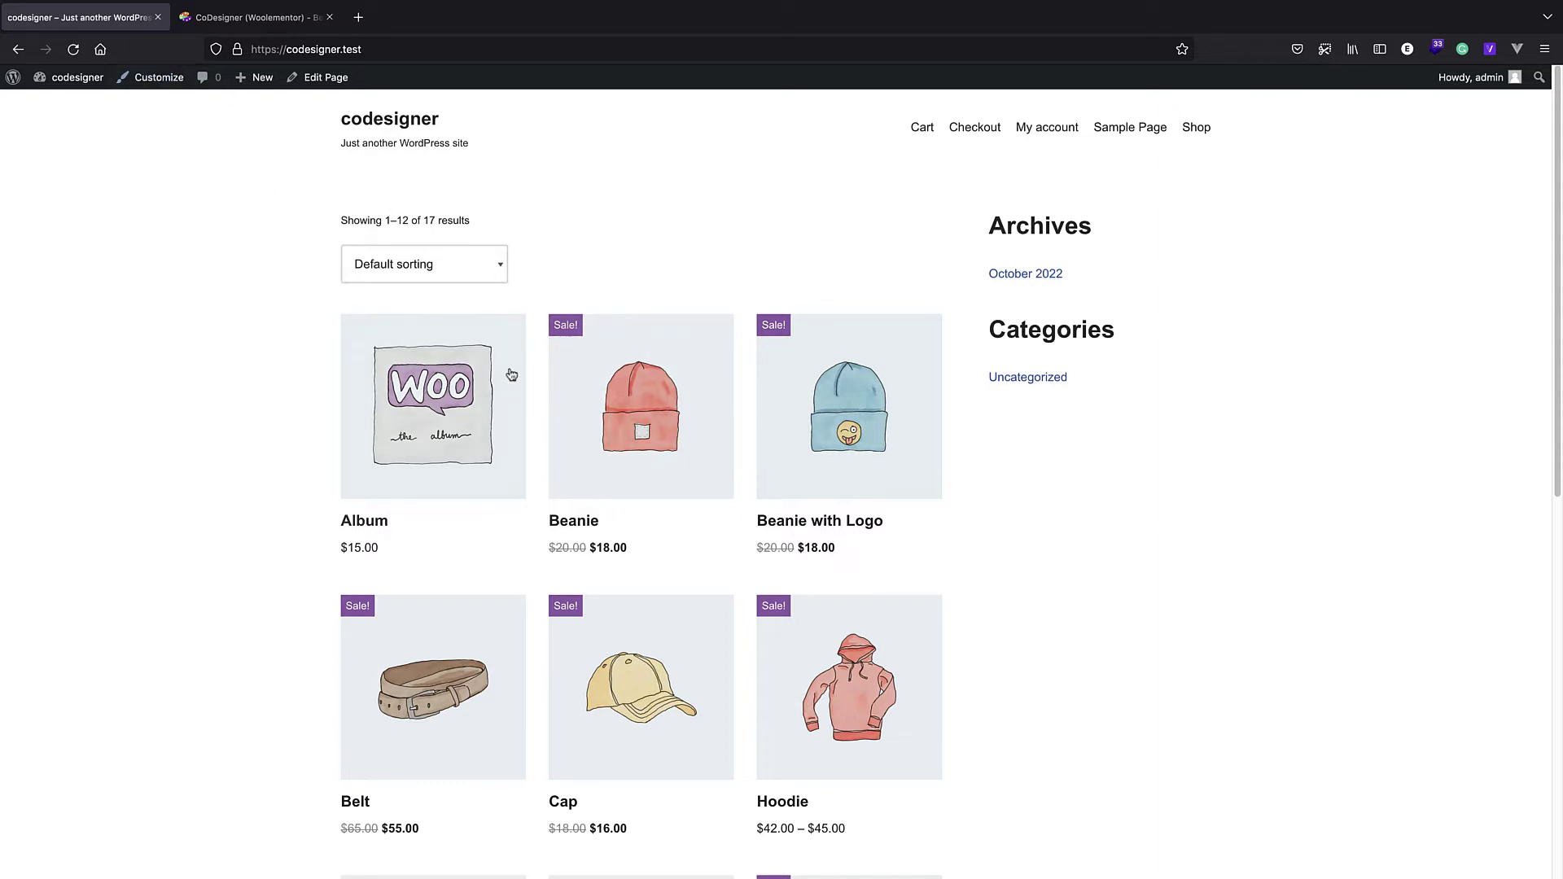
pyautogui.scroll(-3, 511, 374)
pyautogui.scroll(3, 565, 433)
# Step: Enter the WordPress admin area of the codesigner site and open the page for adding new plugins
pyautogui.click(15, 97)
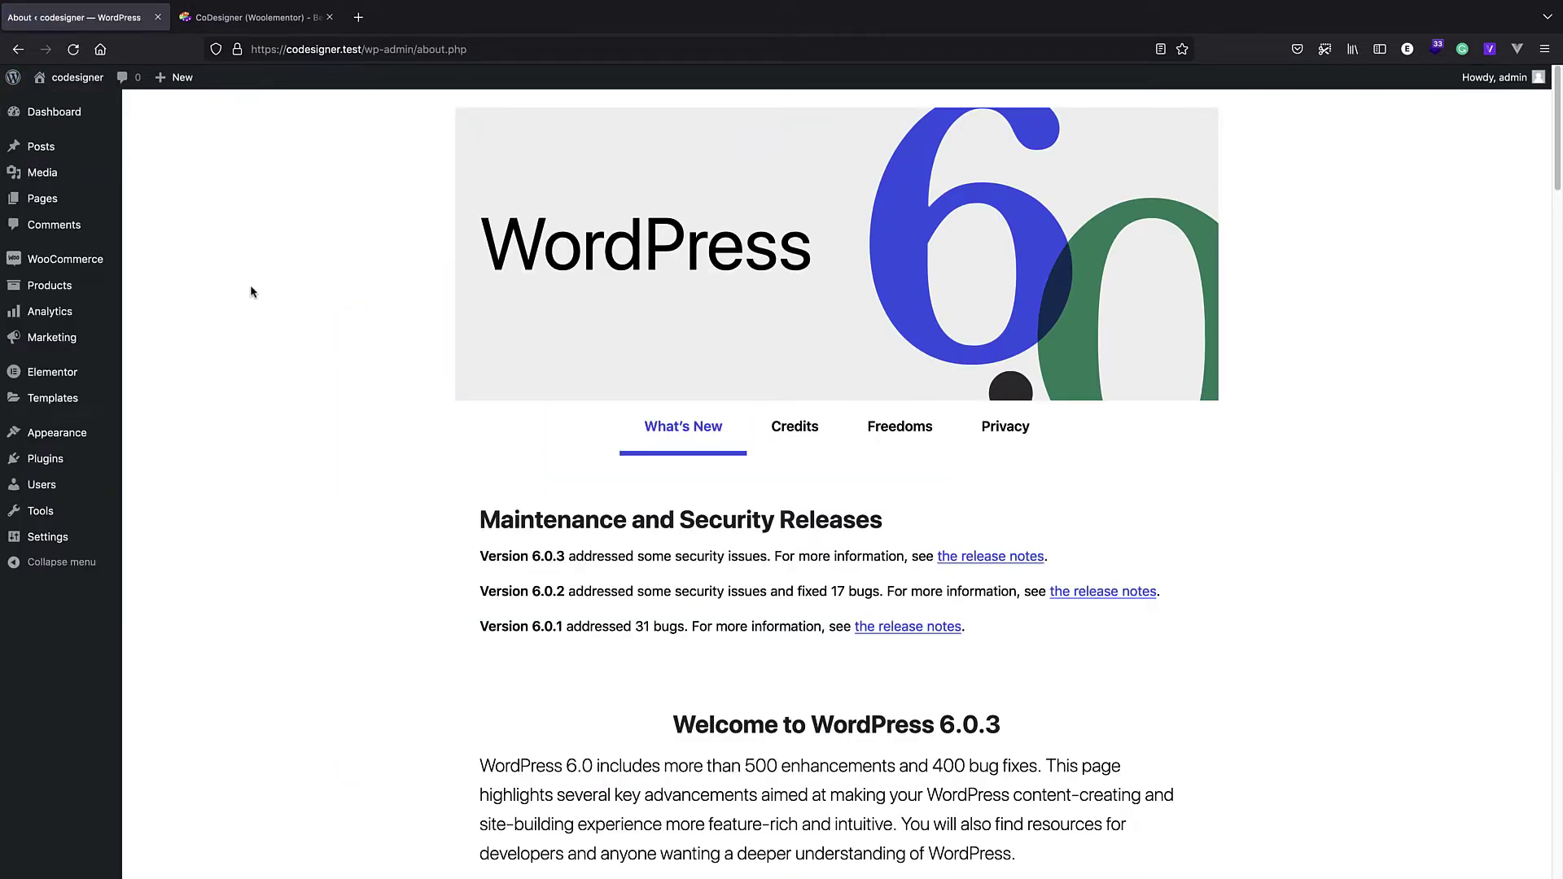
pyautogui.moveTo(78, 271)
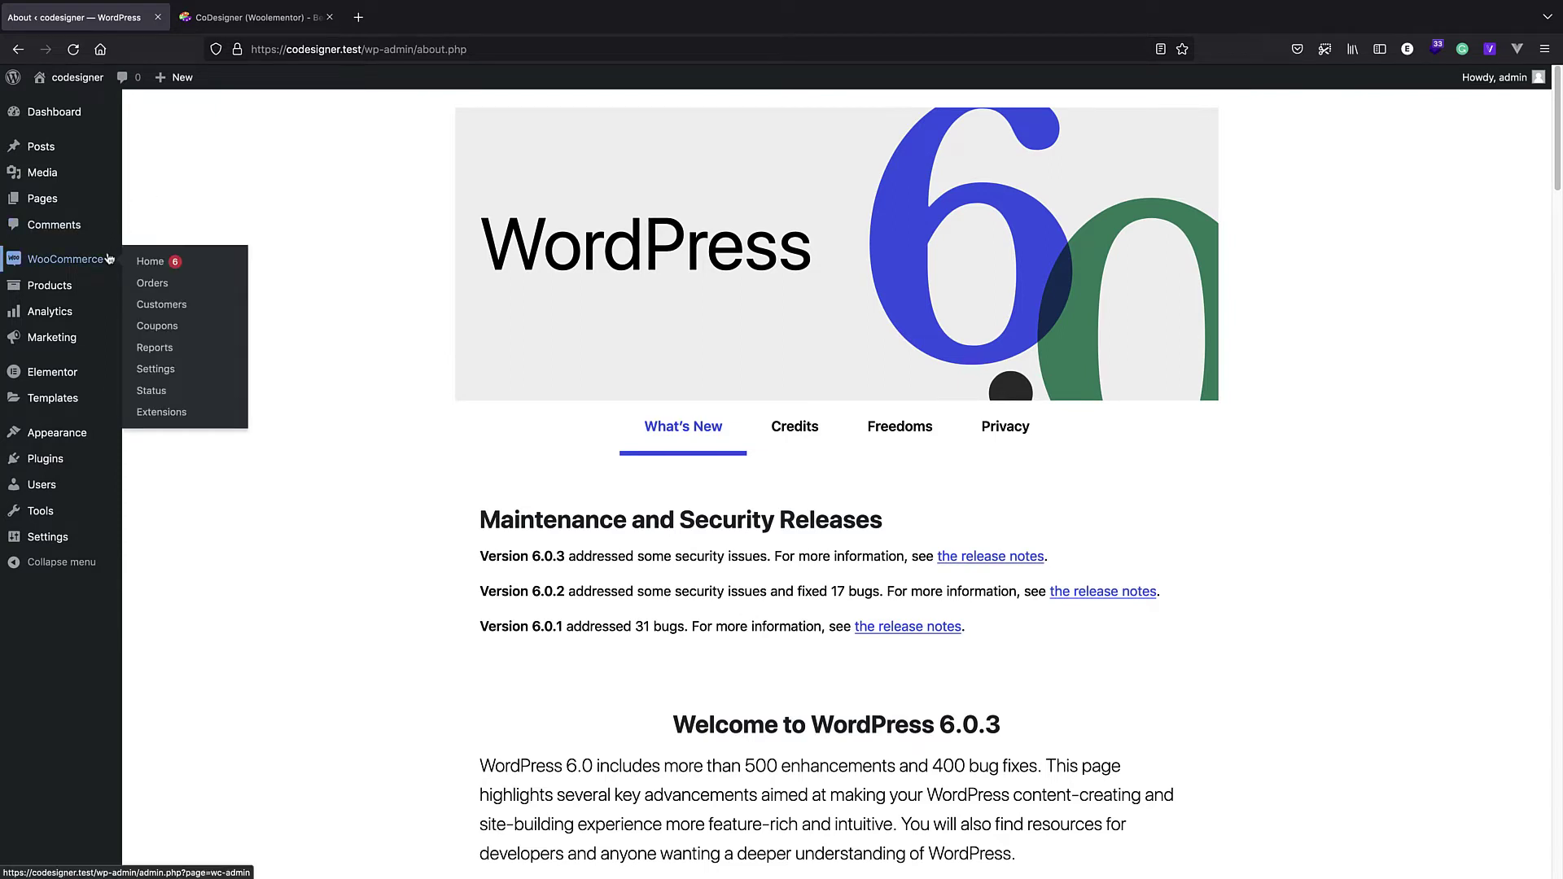
pyautogui.moveTo(68, 346)
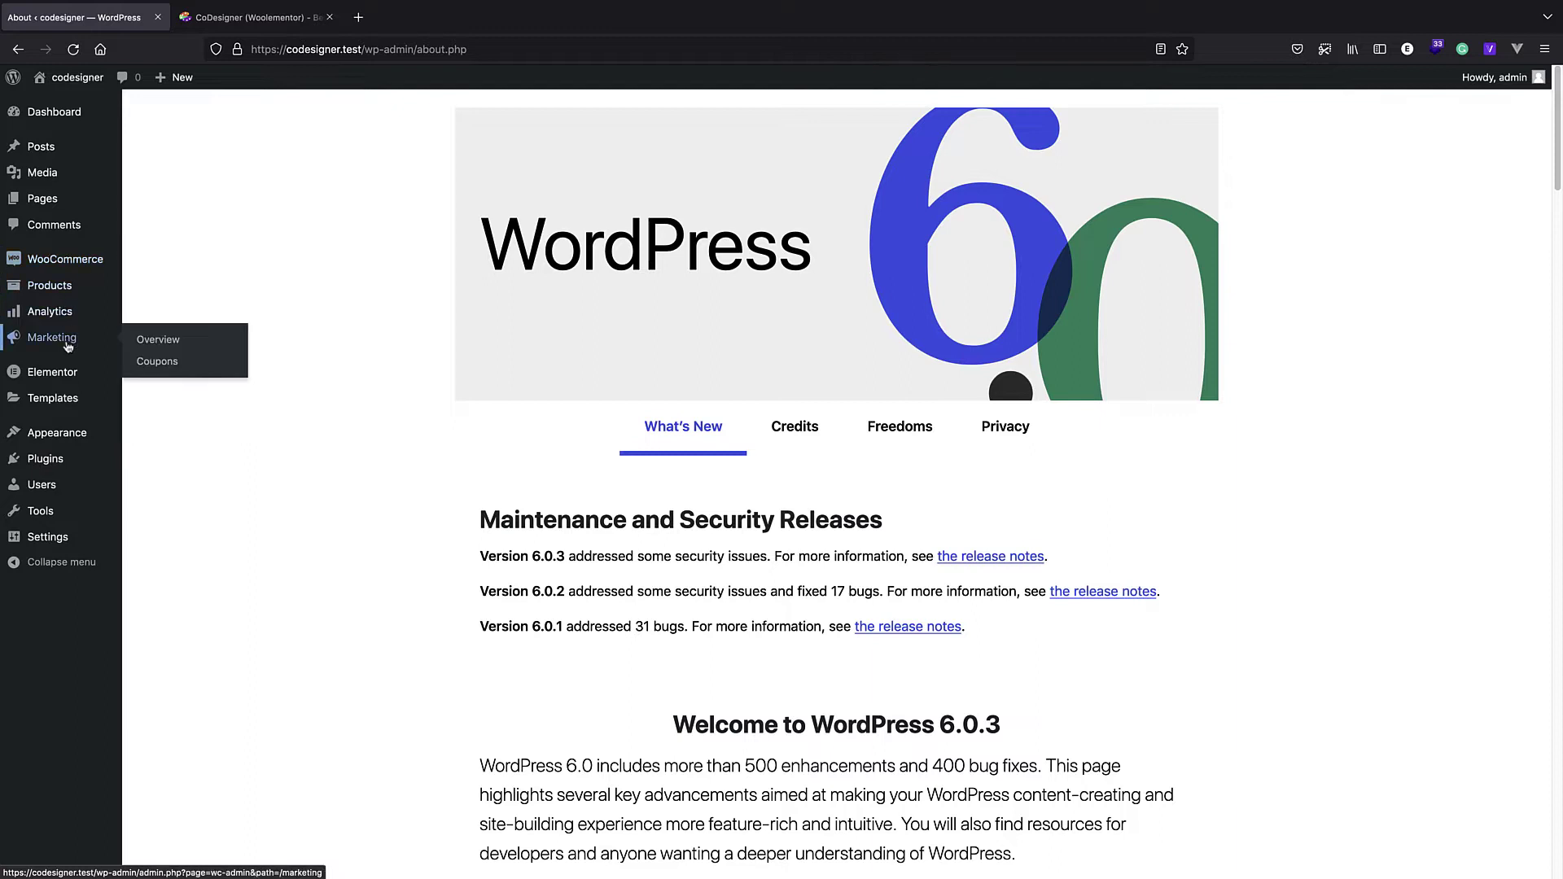
pyautogui.moveTo(72, 460)
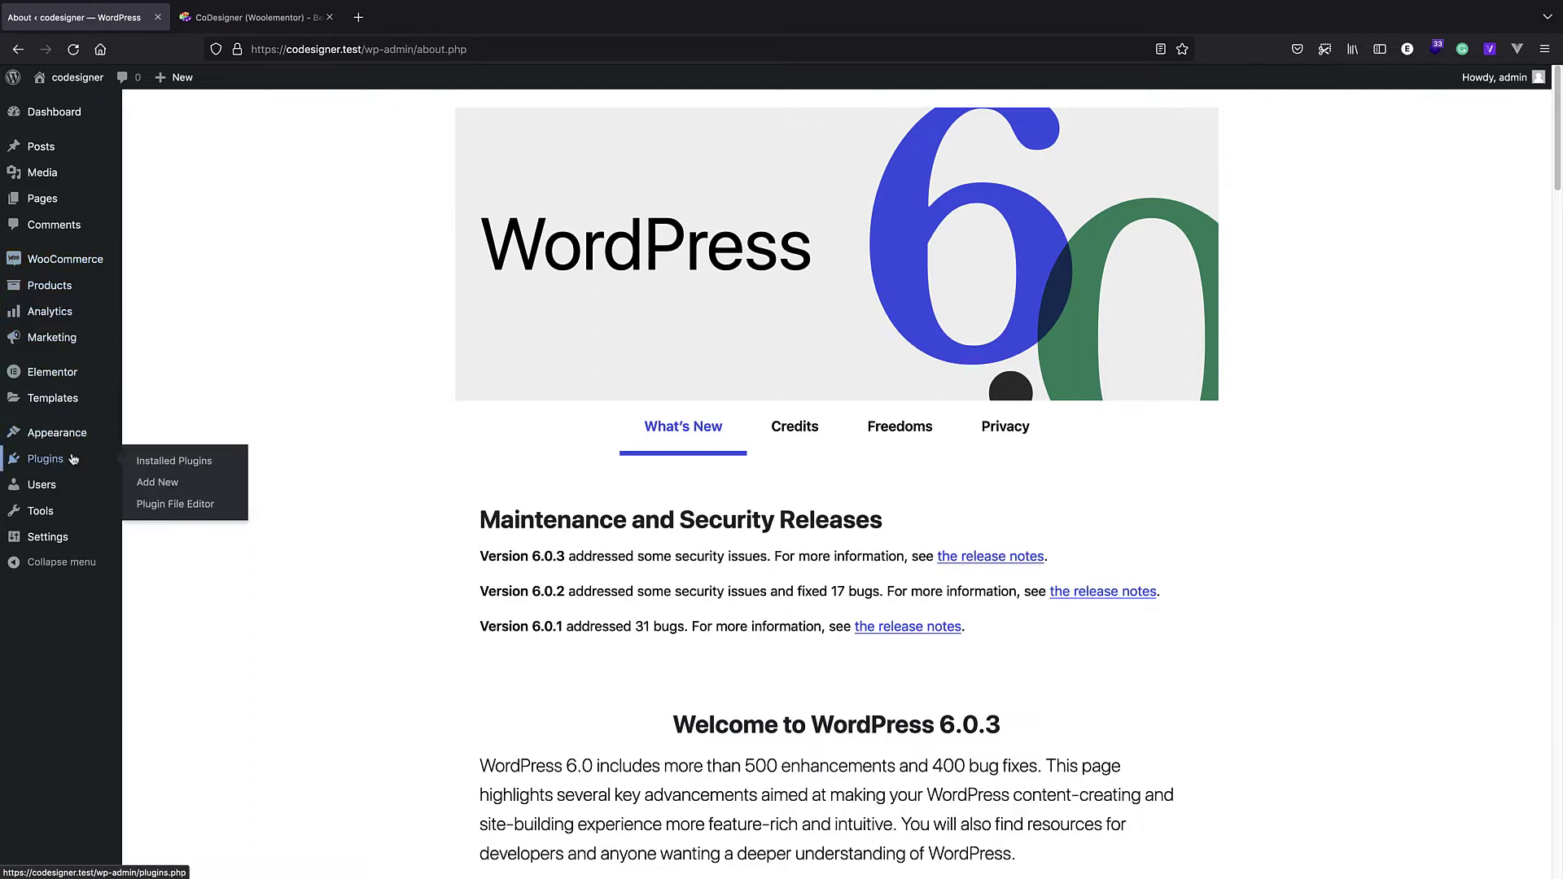
pyautogui.click(188, 486)
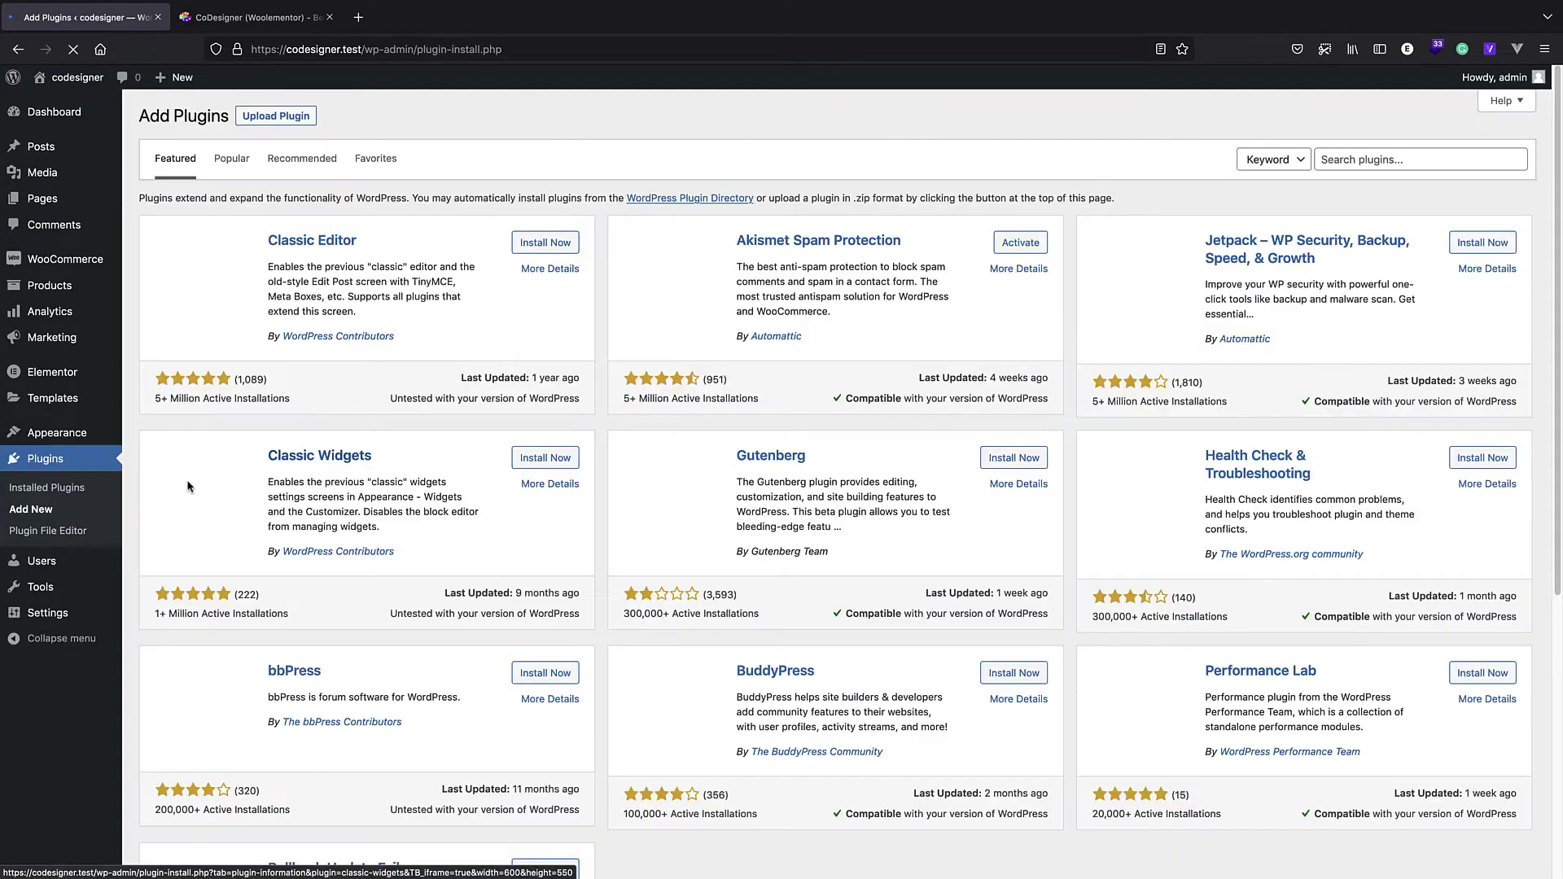
# Step: Search the plugin directory for "codesigner", then install and activate the CoDesigner plugin by Codexpert
pyautogui.click(1343, 160)
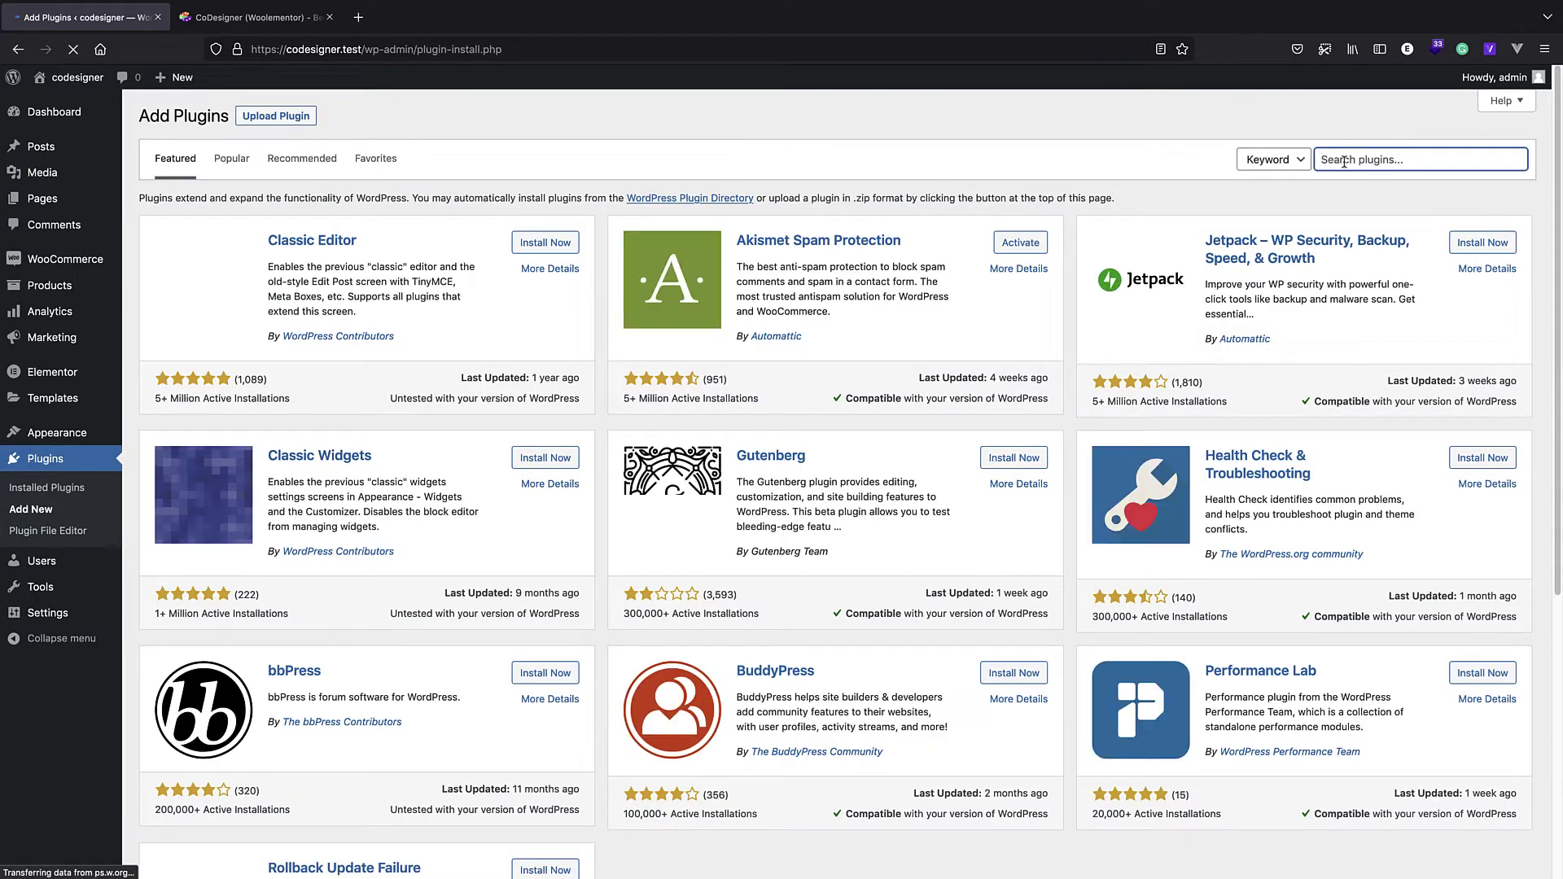
pyautogui.write('codes')
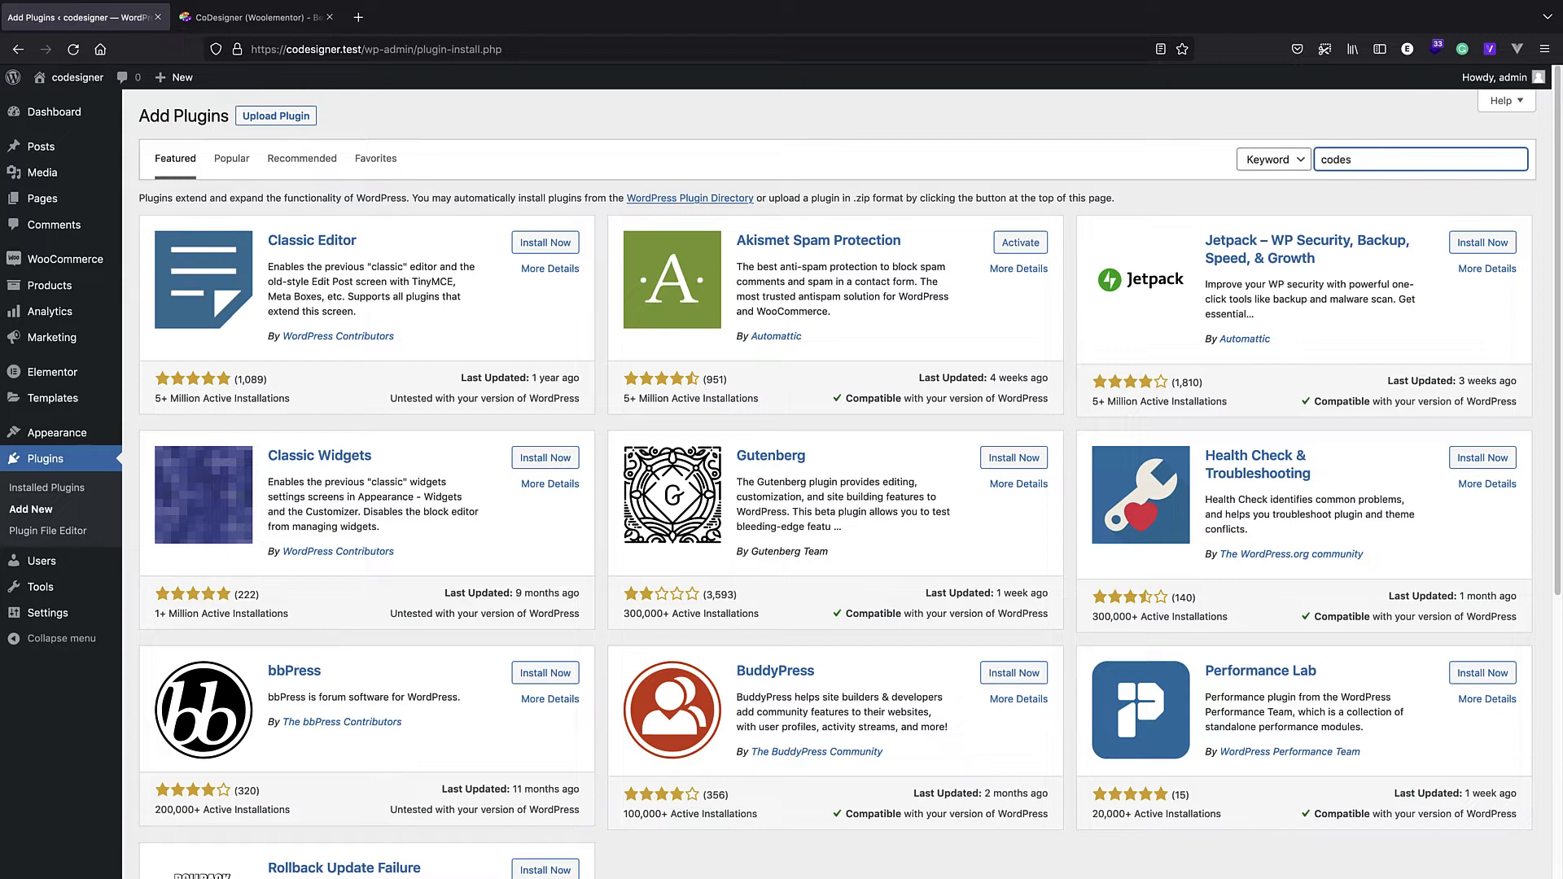
pyautogui.write('igner')
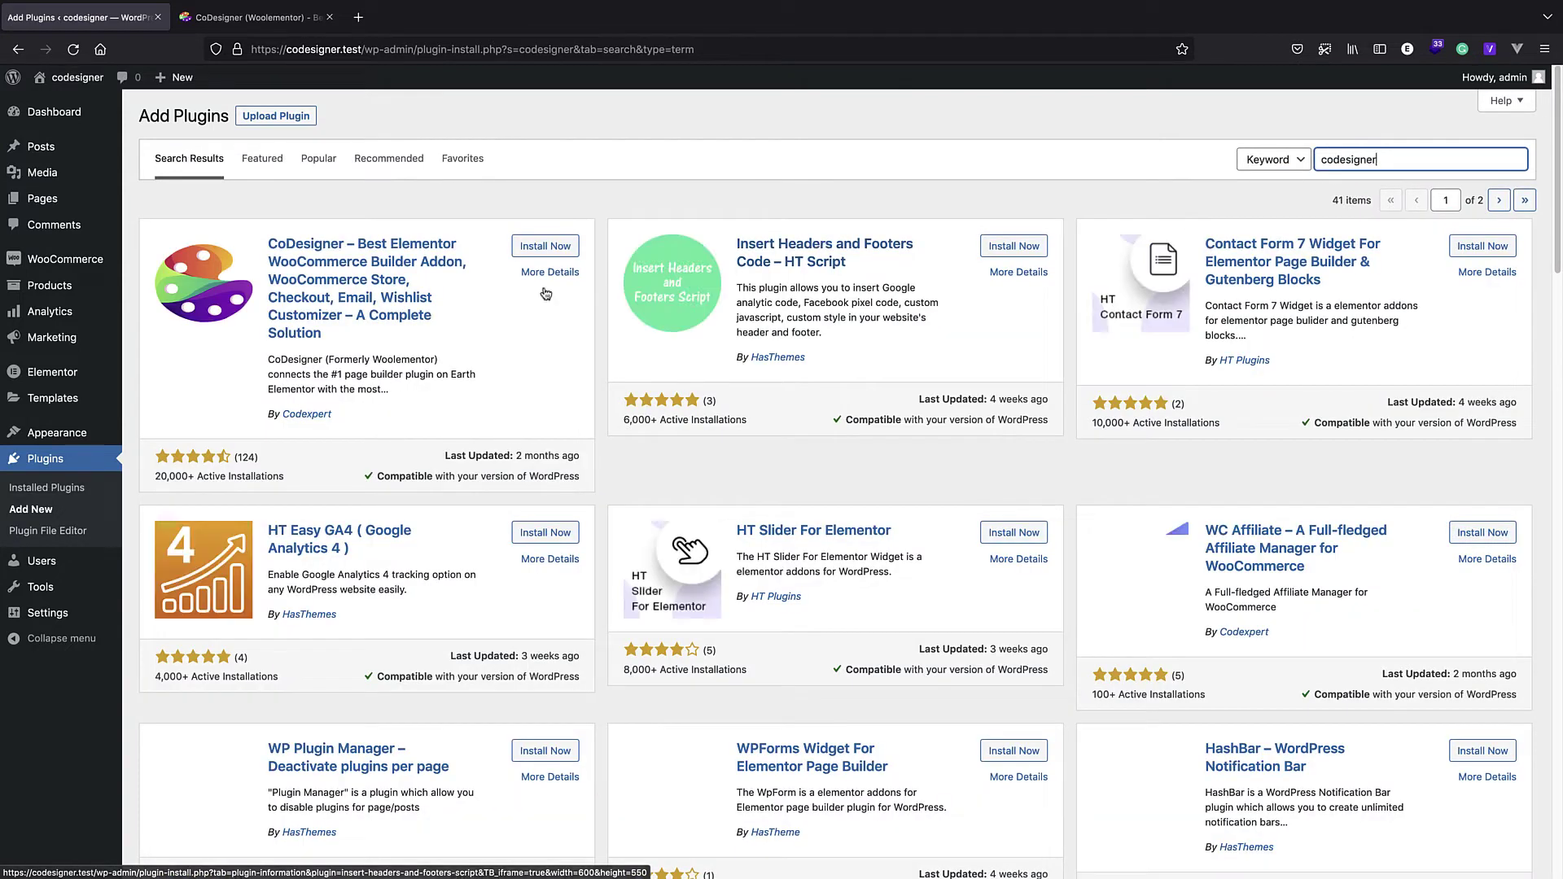
pyautogui.click(554, 249)
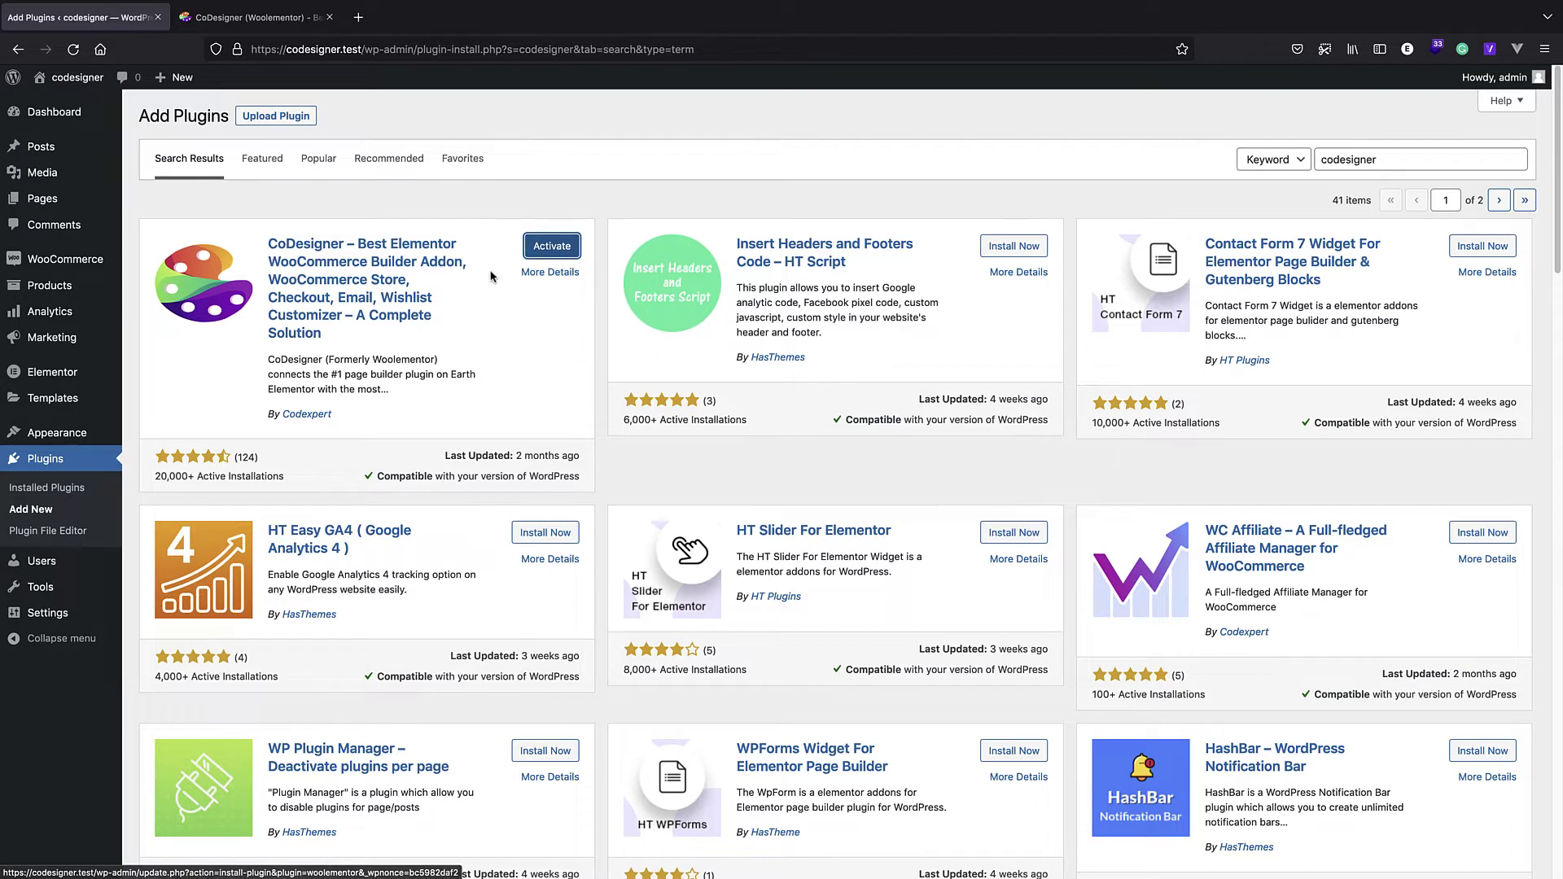
pyautogui.click(552, 248)
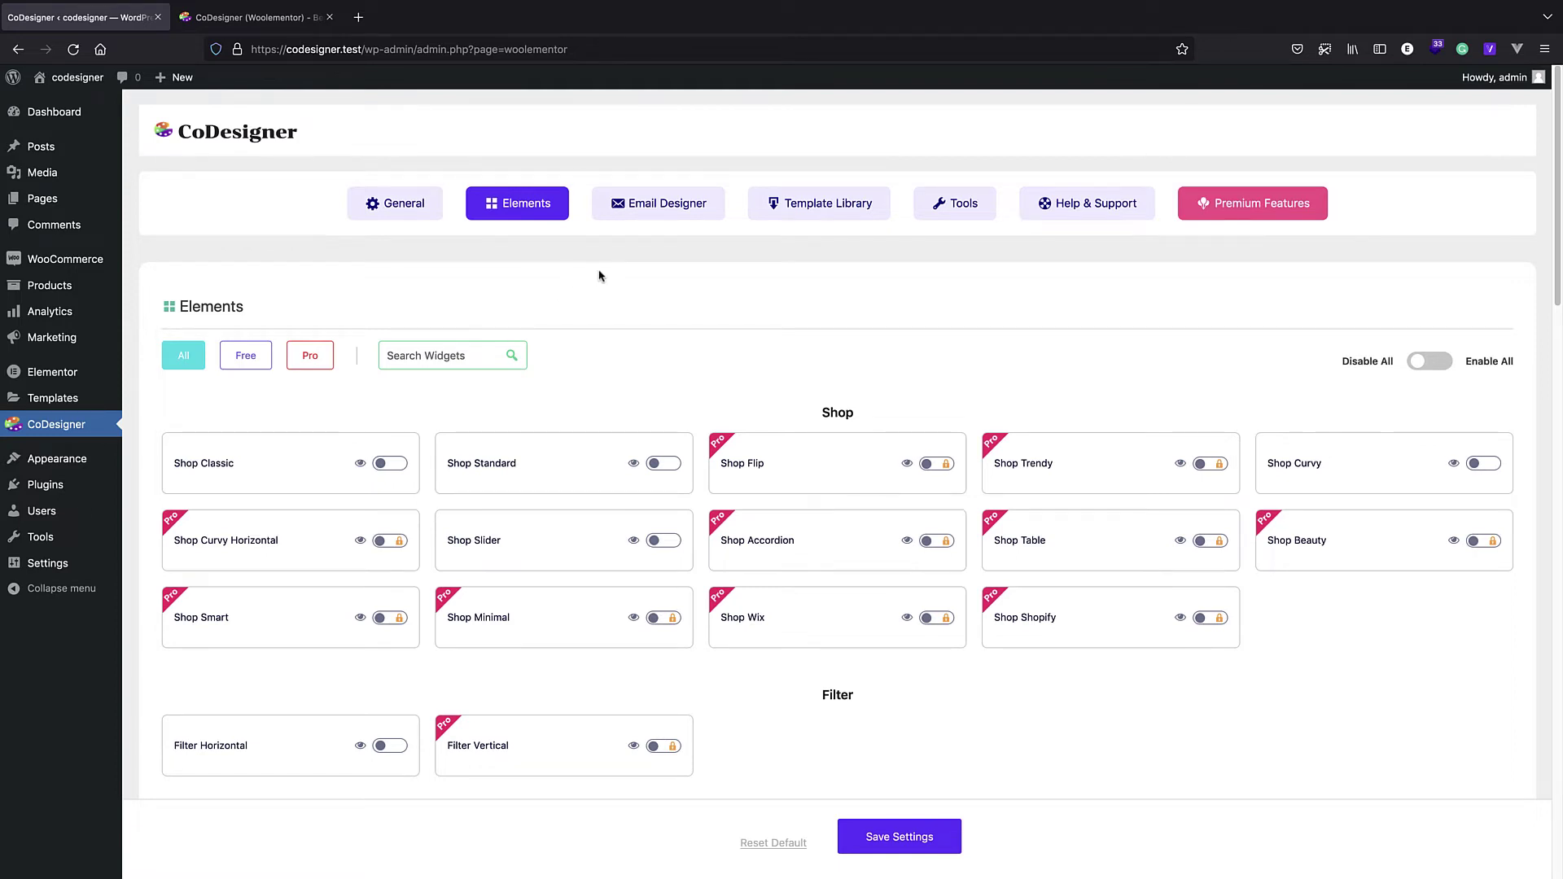
# Step: Examine the CoDesigner elements list by category, filtering it to show only the free widgets
pyautogui.scroll(-1, 607, 275)
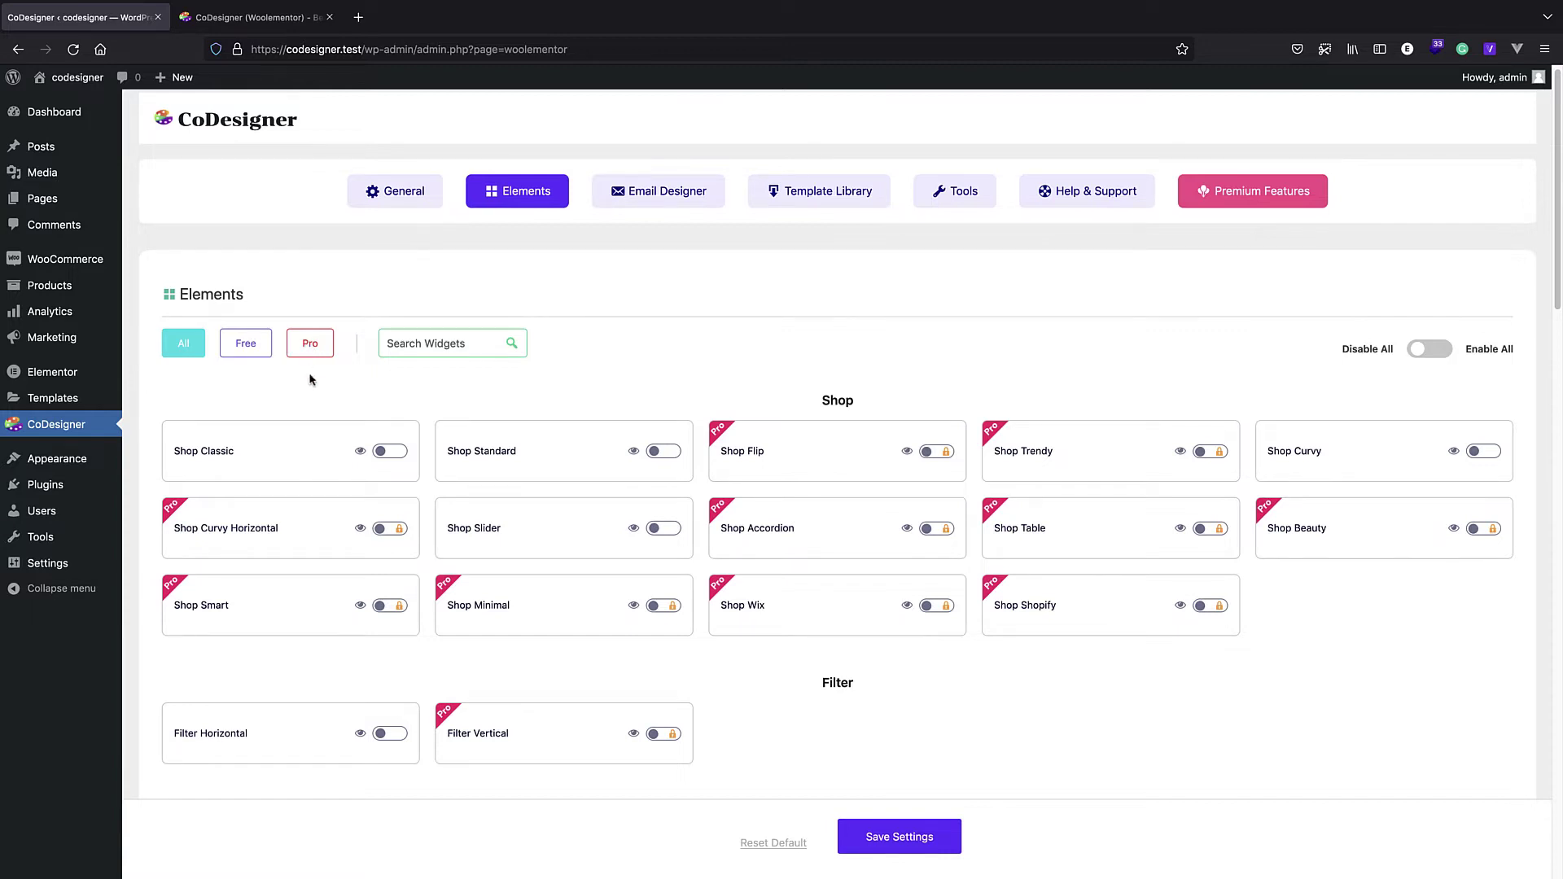
pyautogui.scroll(-1, 442, 548)
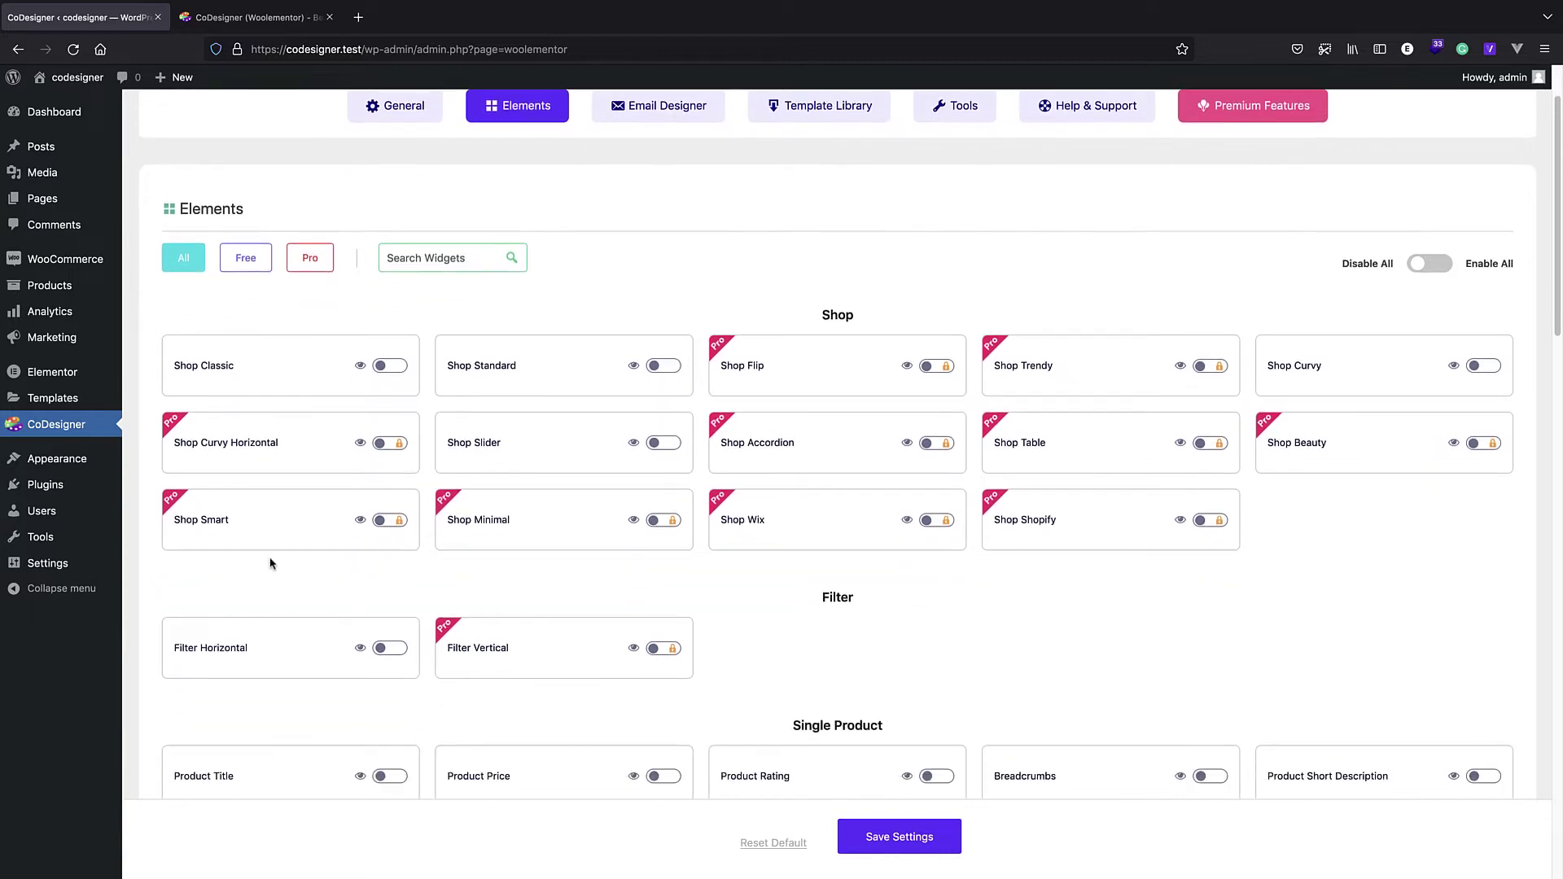
pyautogui.scroll(-2, 453, 524)
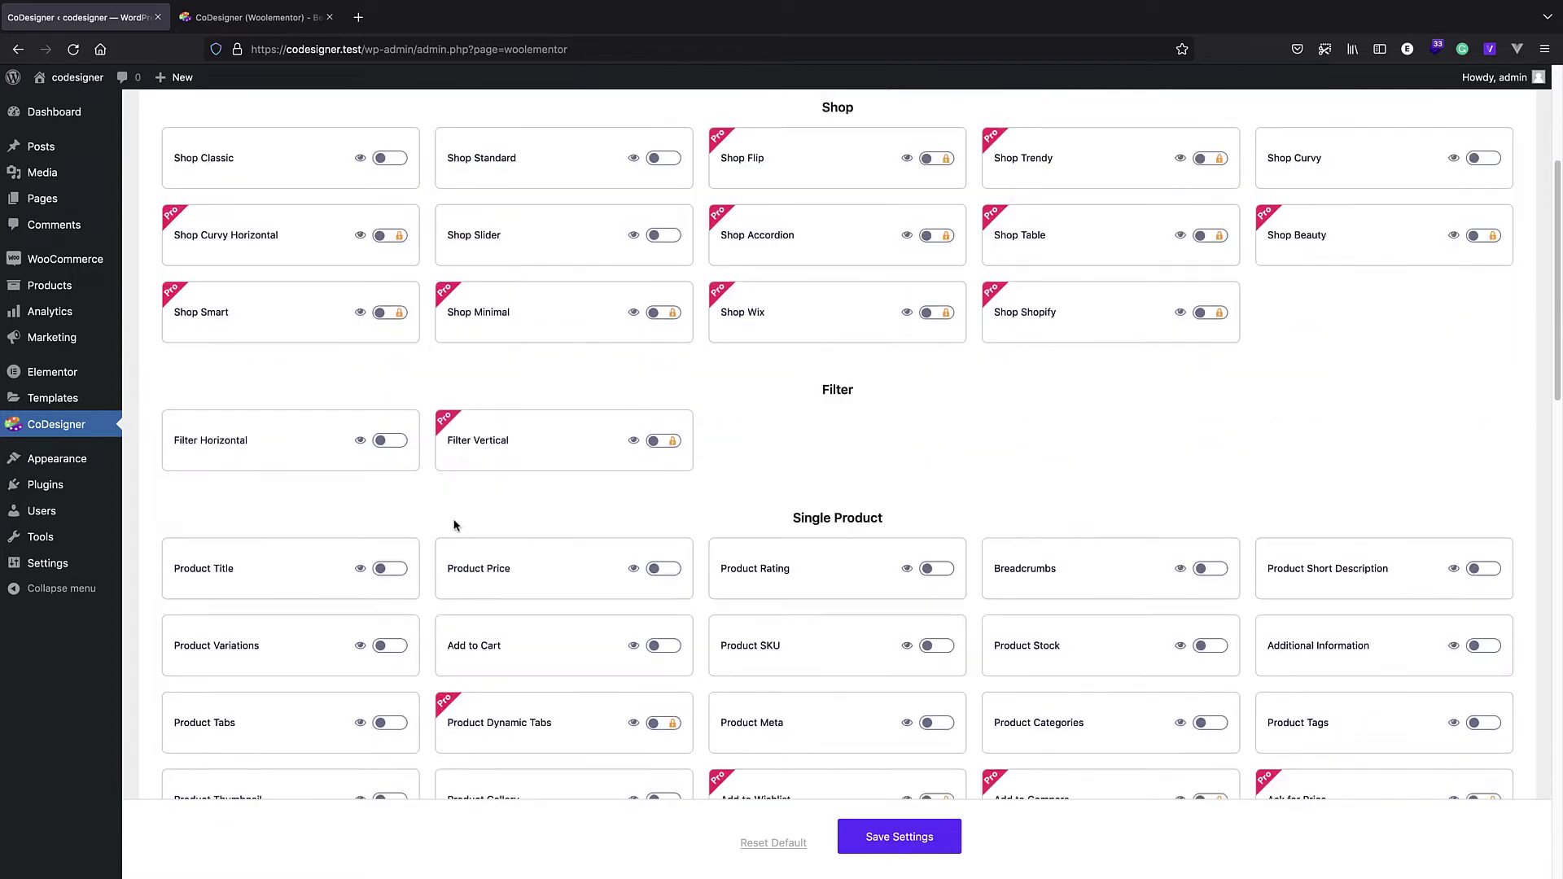
pyautogui.scroll(2, 384, 347)
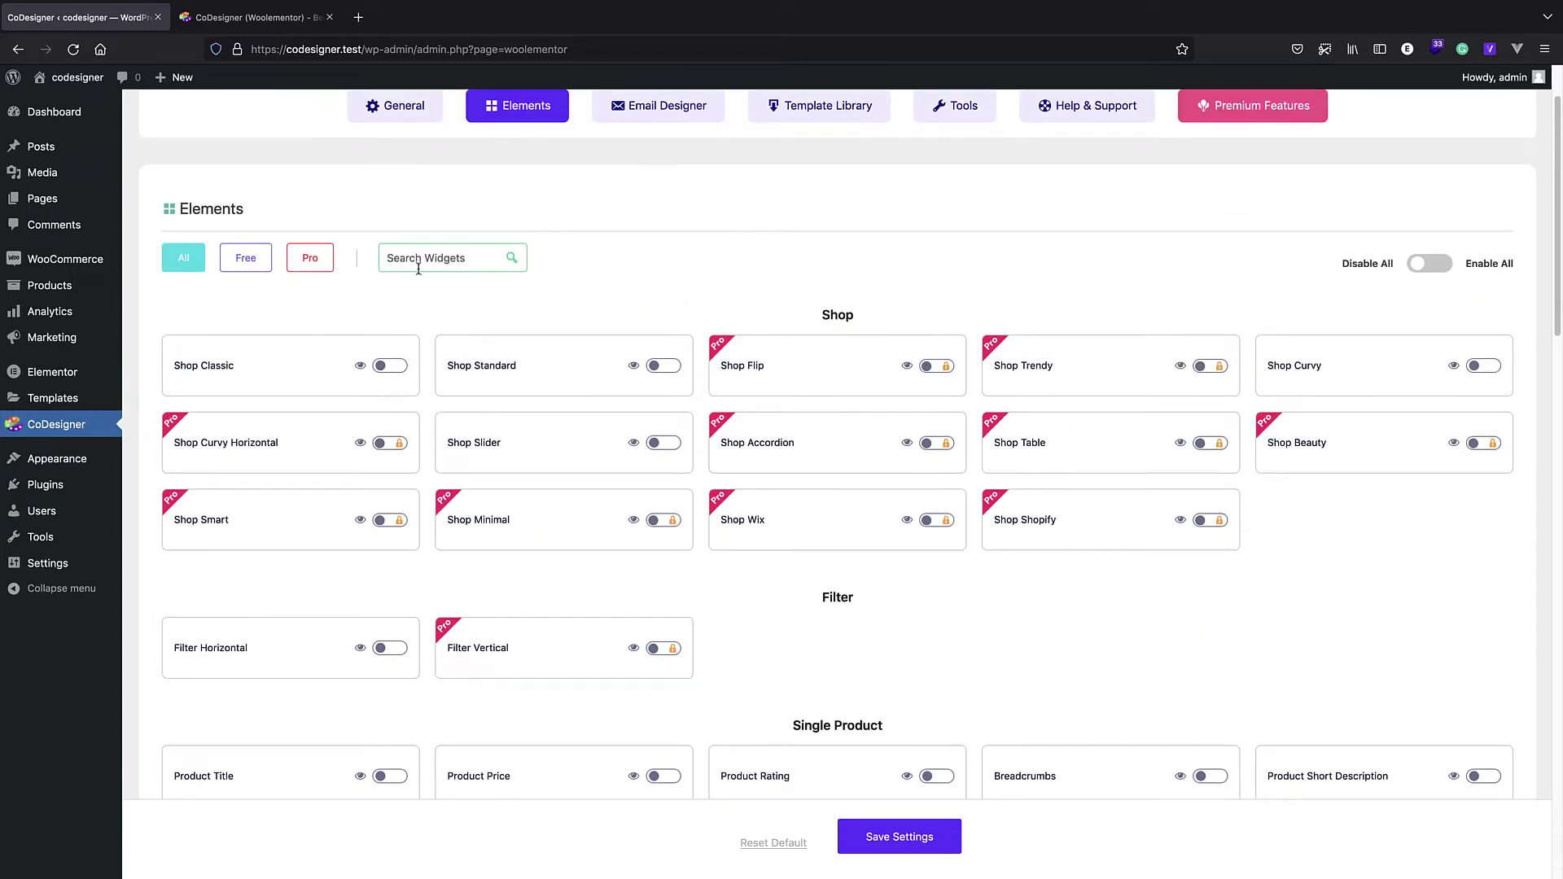
pyautogui.click(241, 261)
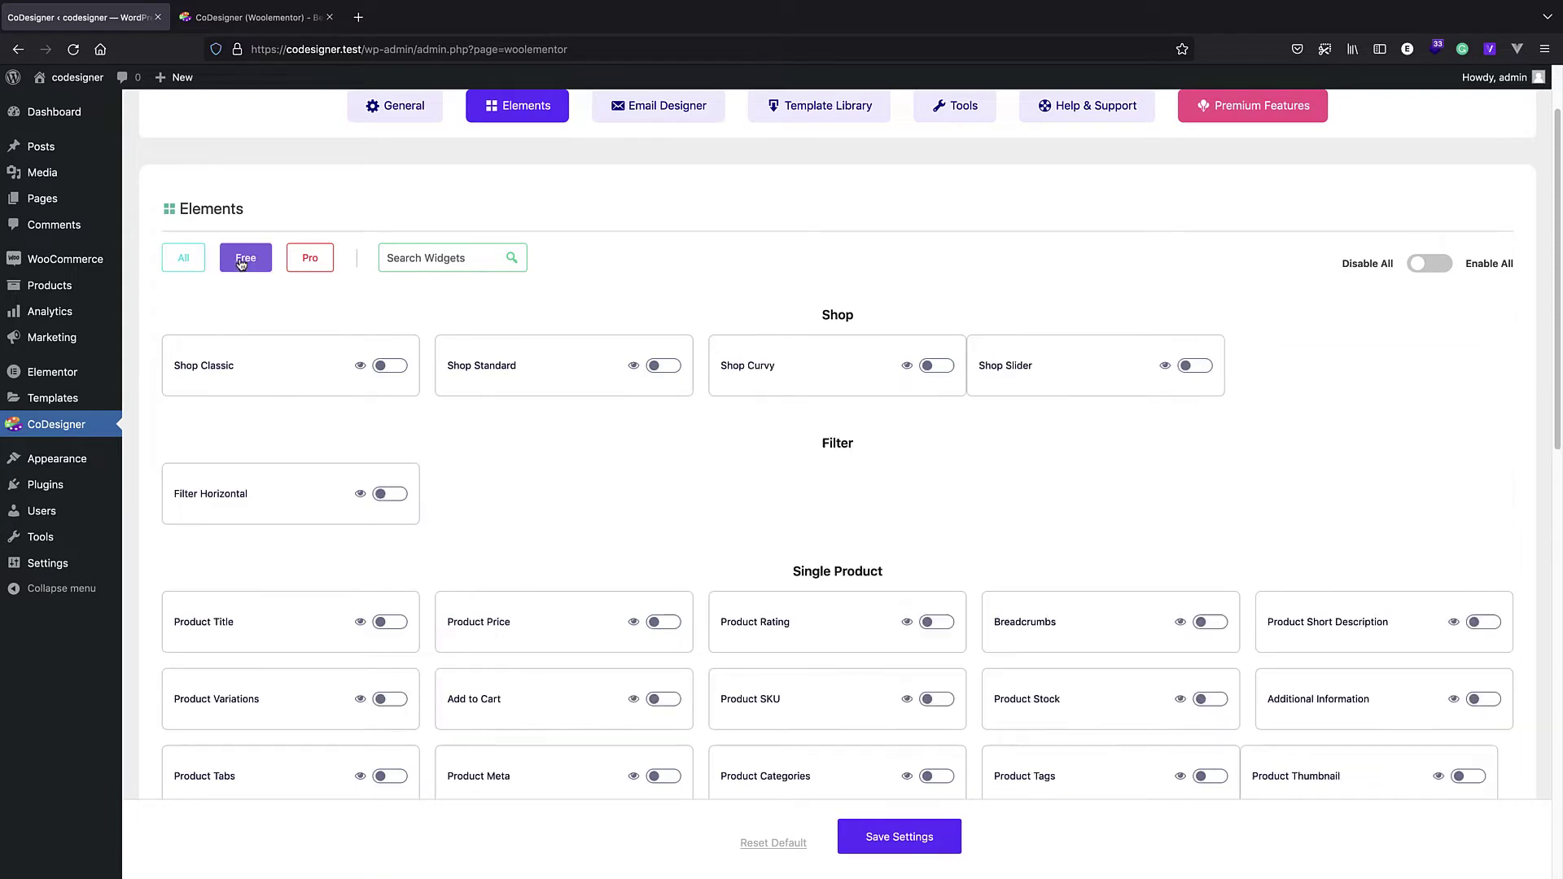
pyautogui.scroll(-3, 546, 281)
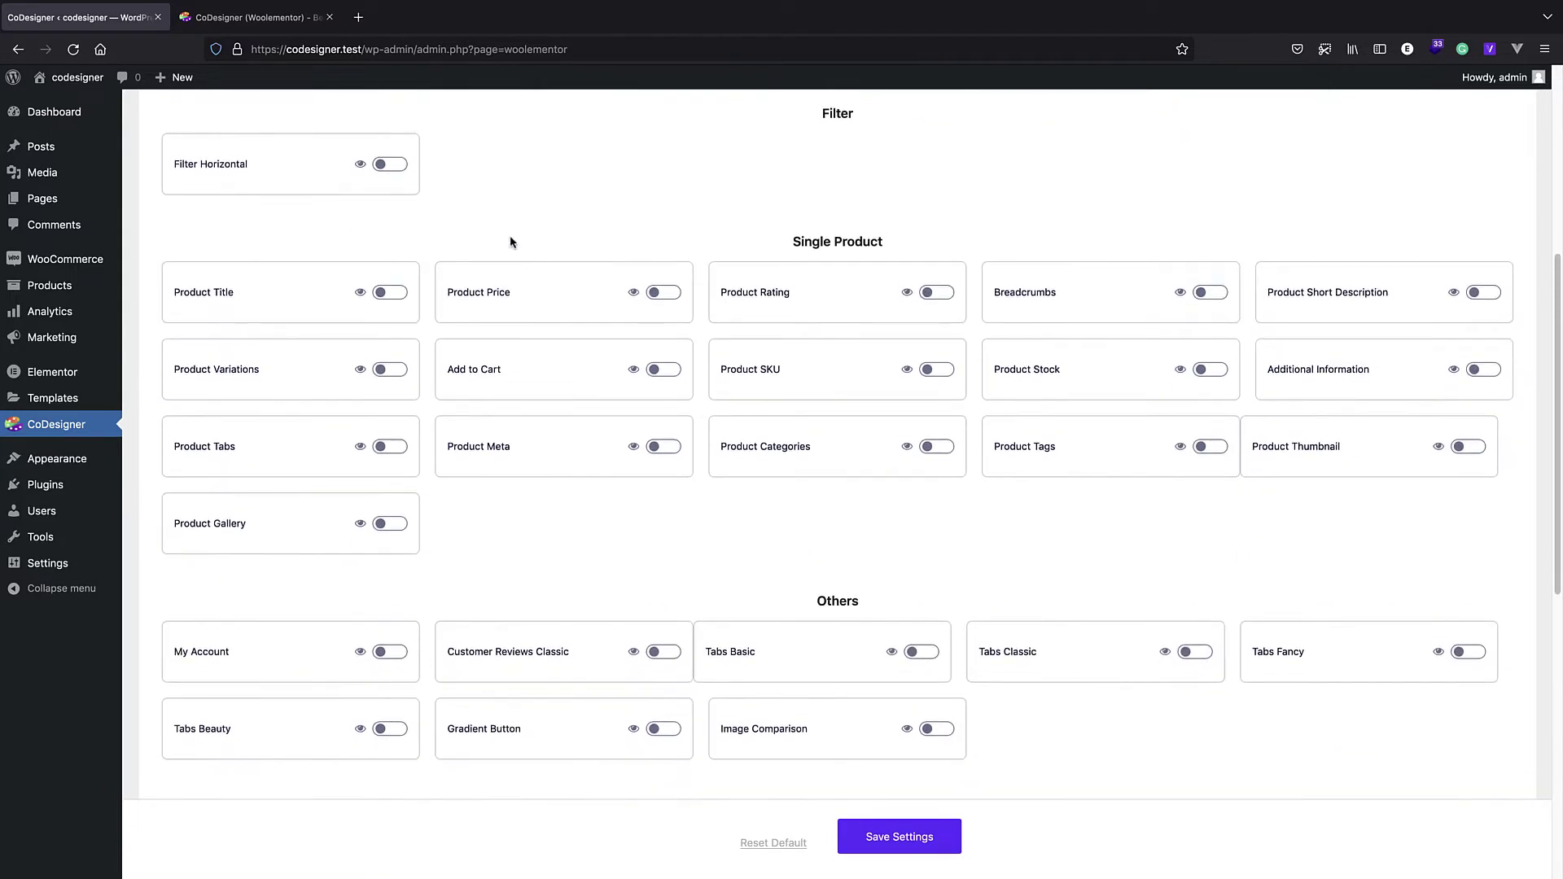
pyautogui.scroll(-4, 607, 307)
pyautogui.scroll(10, 482, 533)
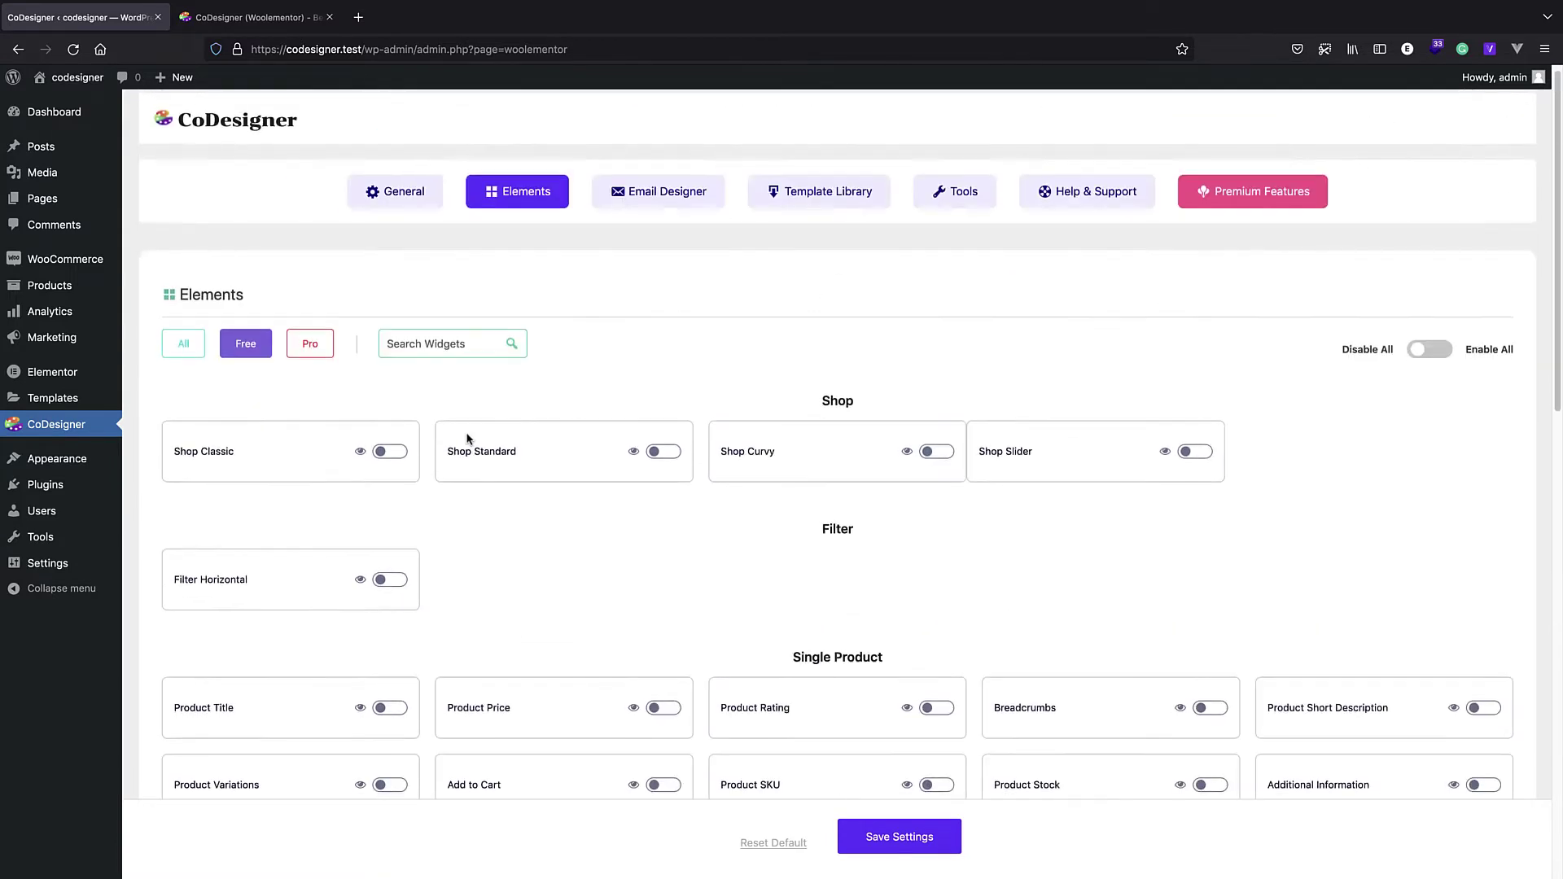
pyautogui.scroll(-17, 461, 537)
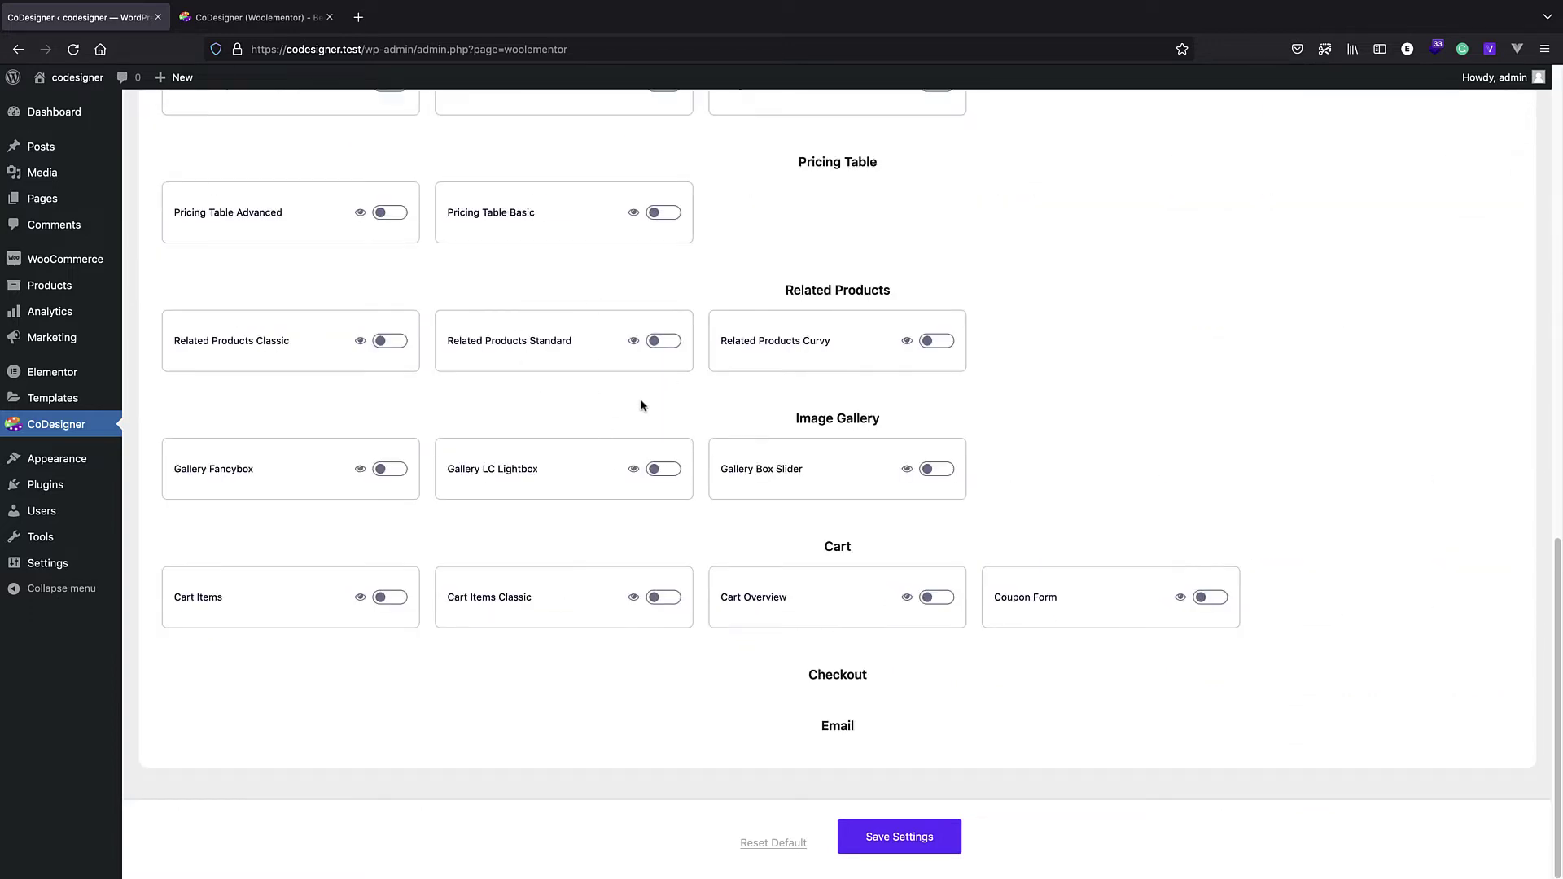
pyautogui.scroll(10, 640, 411)
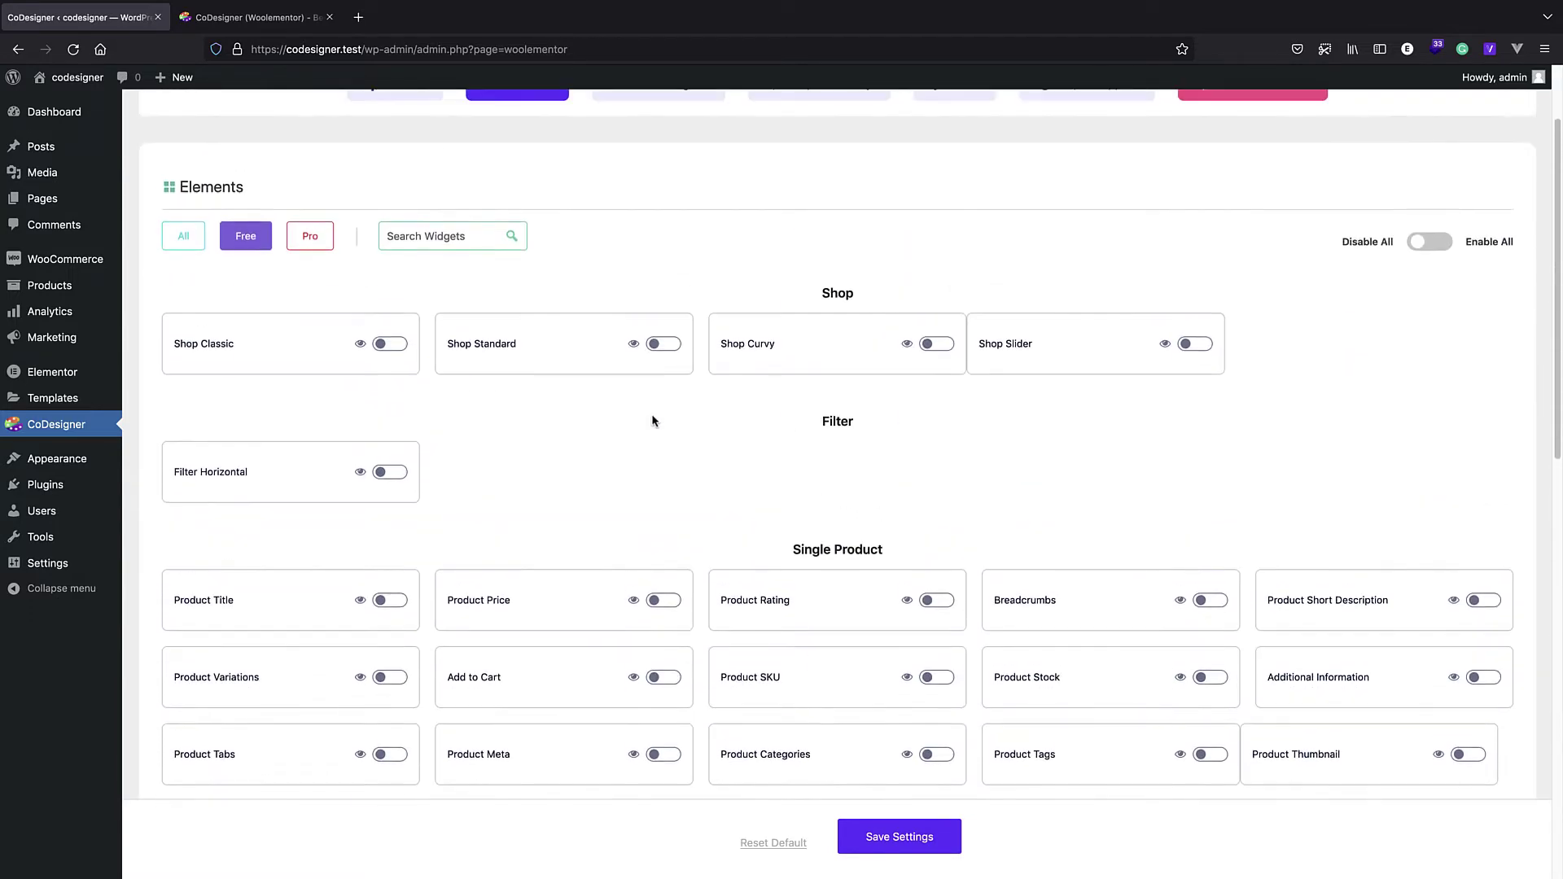
pyautogui.scroll(2, 570, 423)
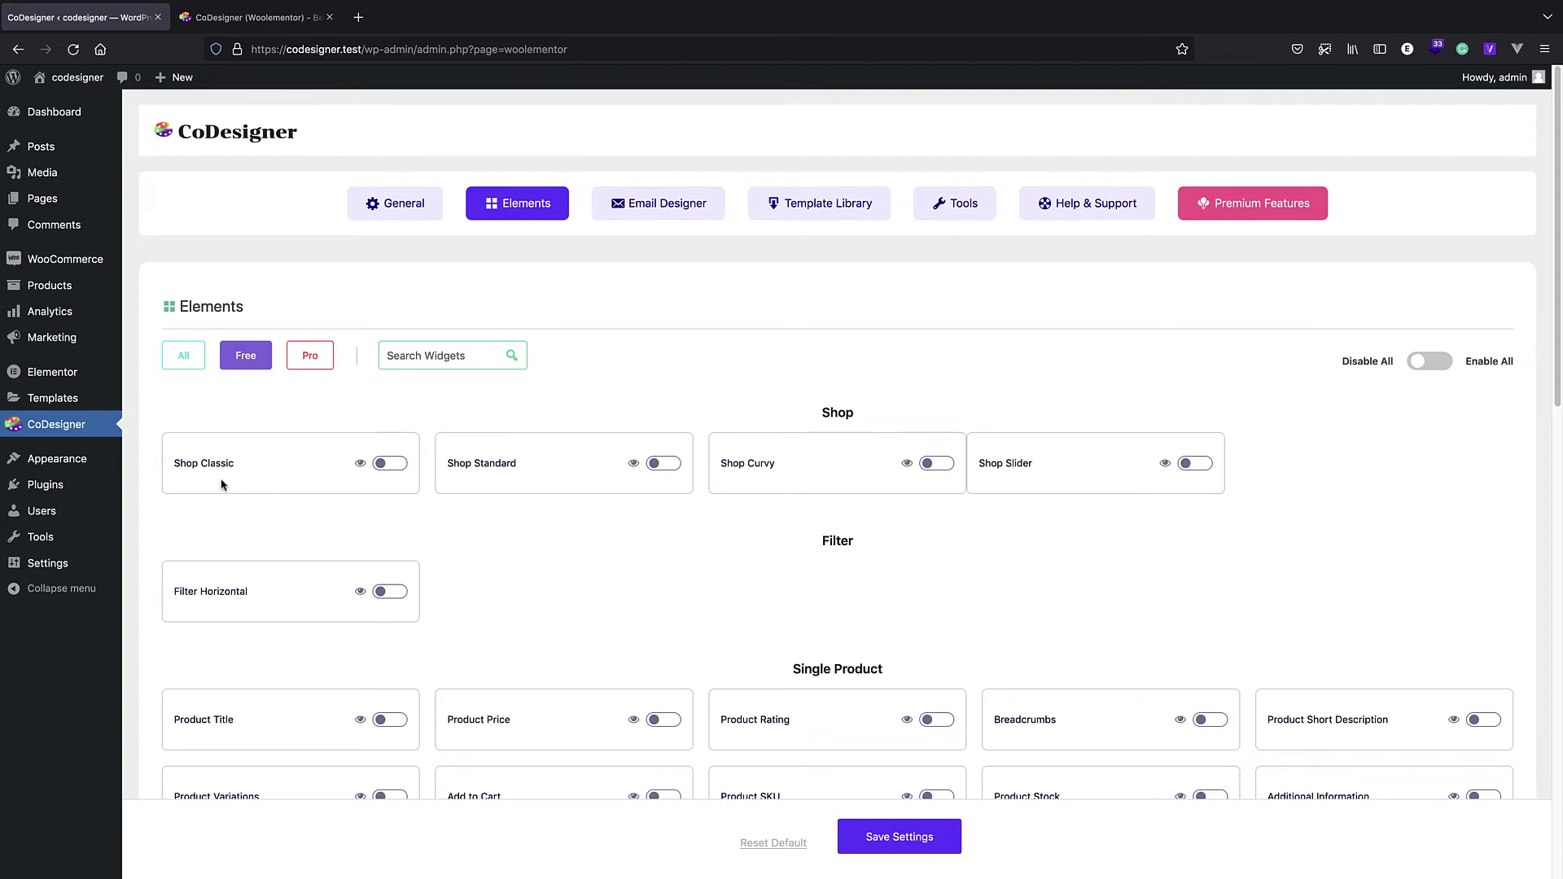
# Step: Enable the Shop Classic widget and save the CoDesigner element settings
pyautogui.click(388, 465)
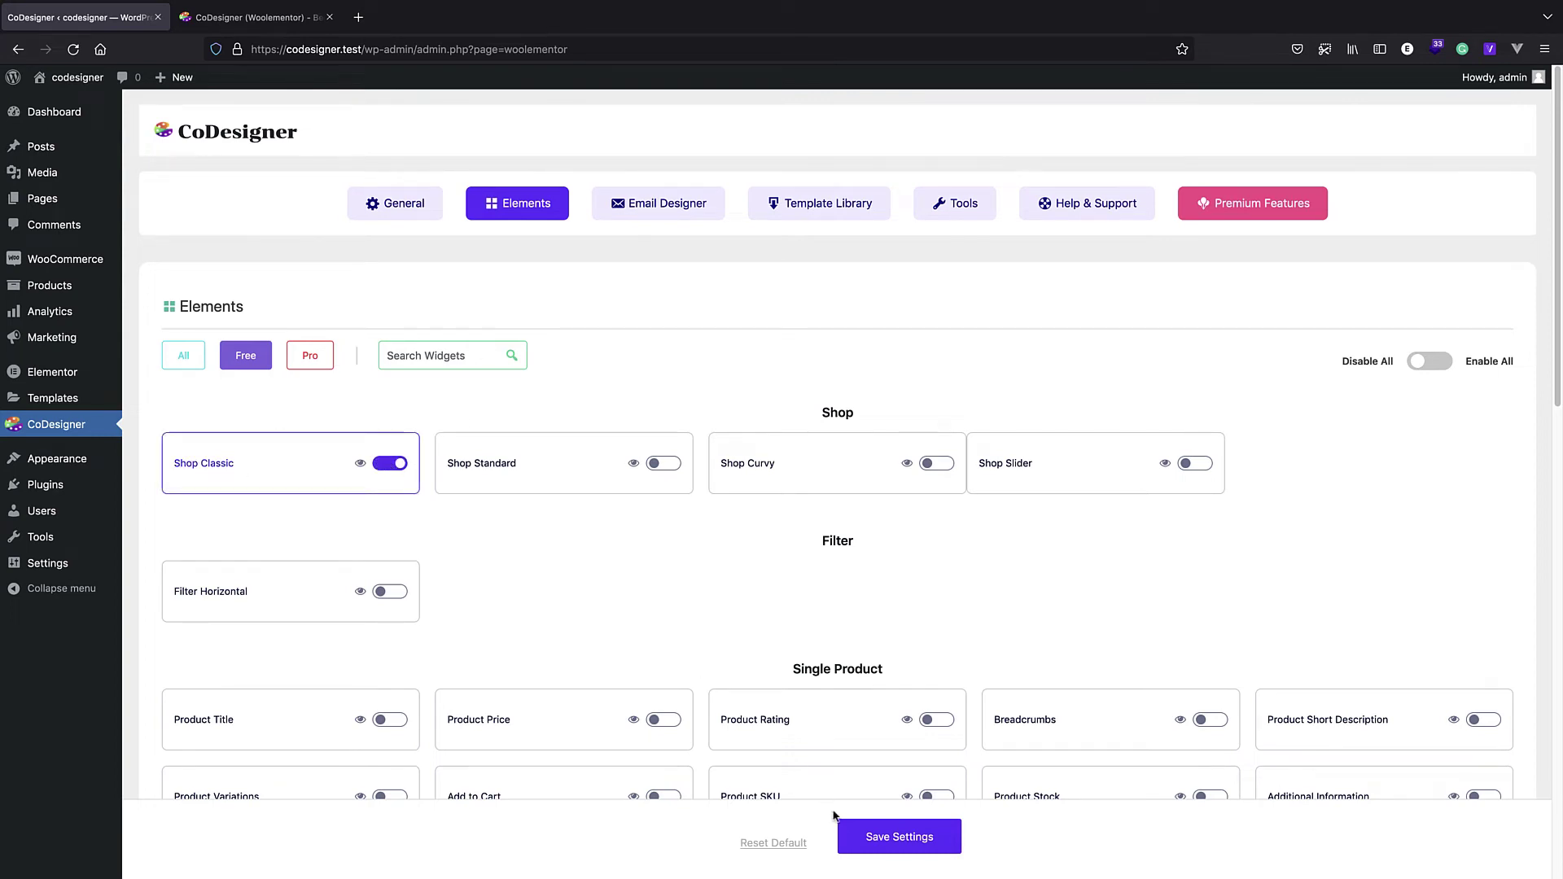
pyautogui.click(862, 838)
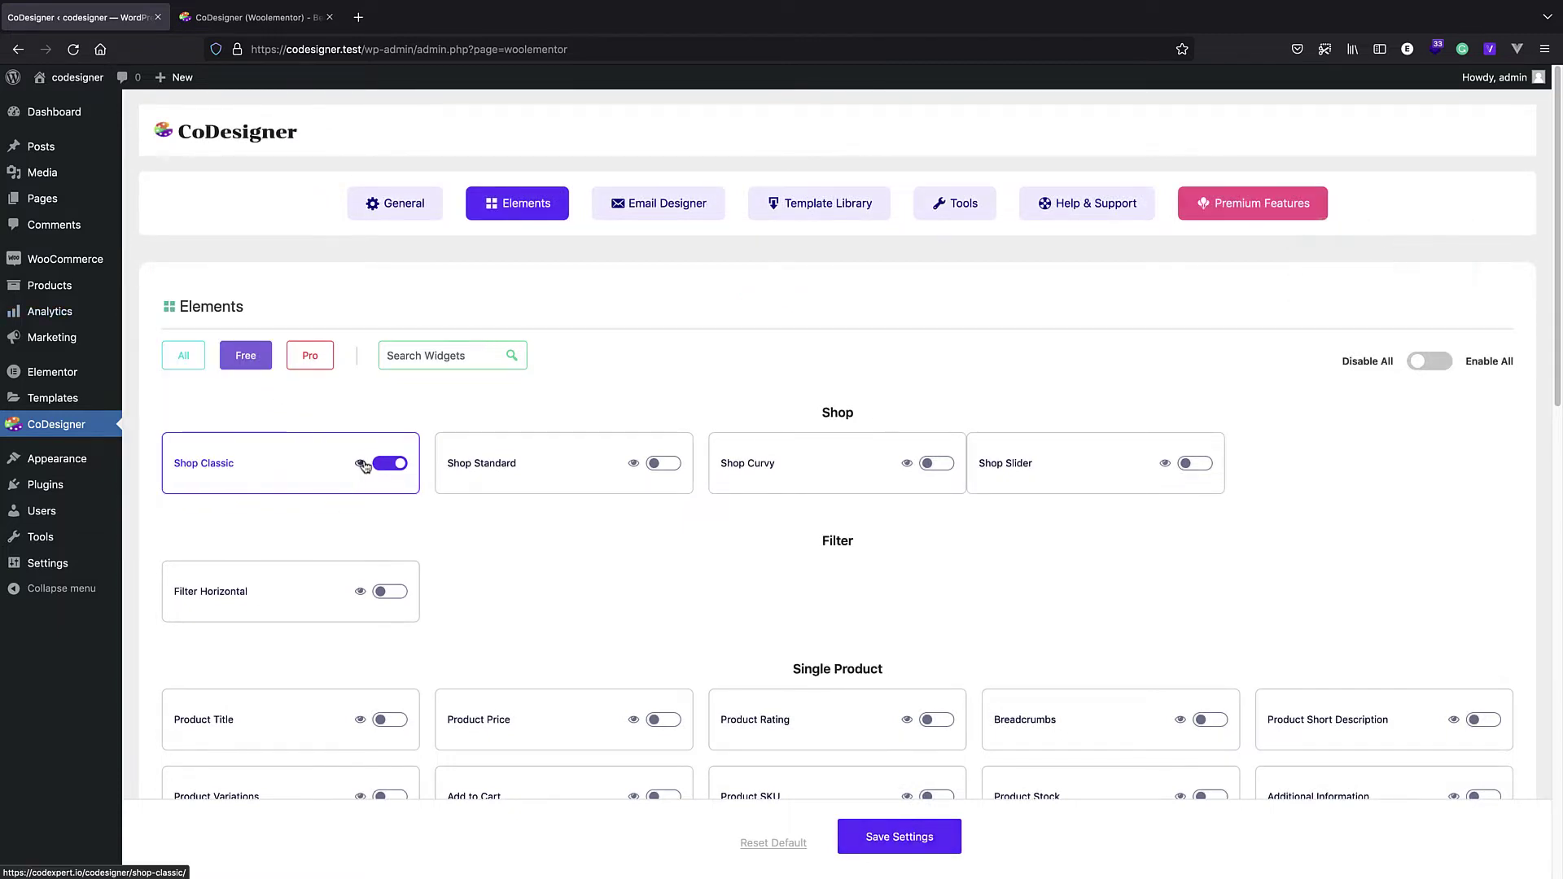
# Step: View the online demo page of the Shop Classic widget and return to the CoDesigner settings
pyautogui.click(363, 464)
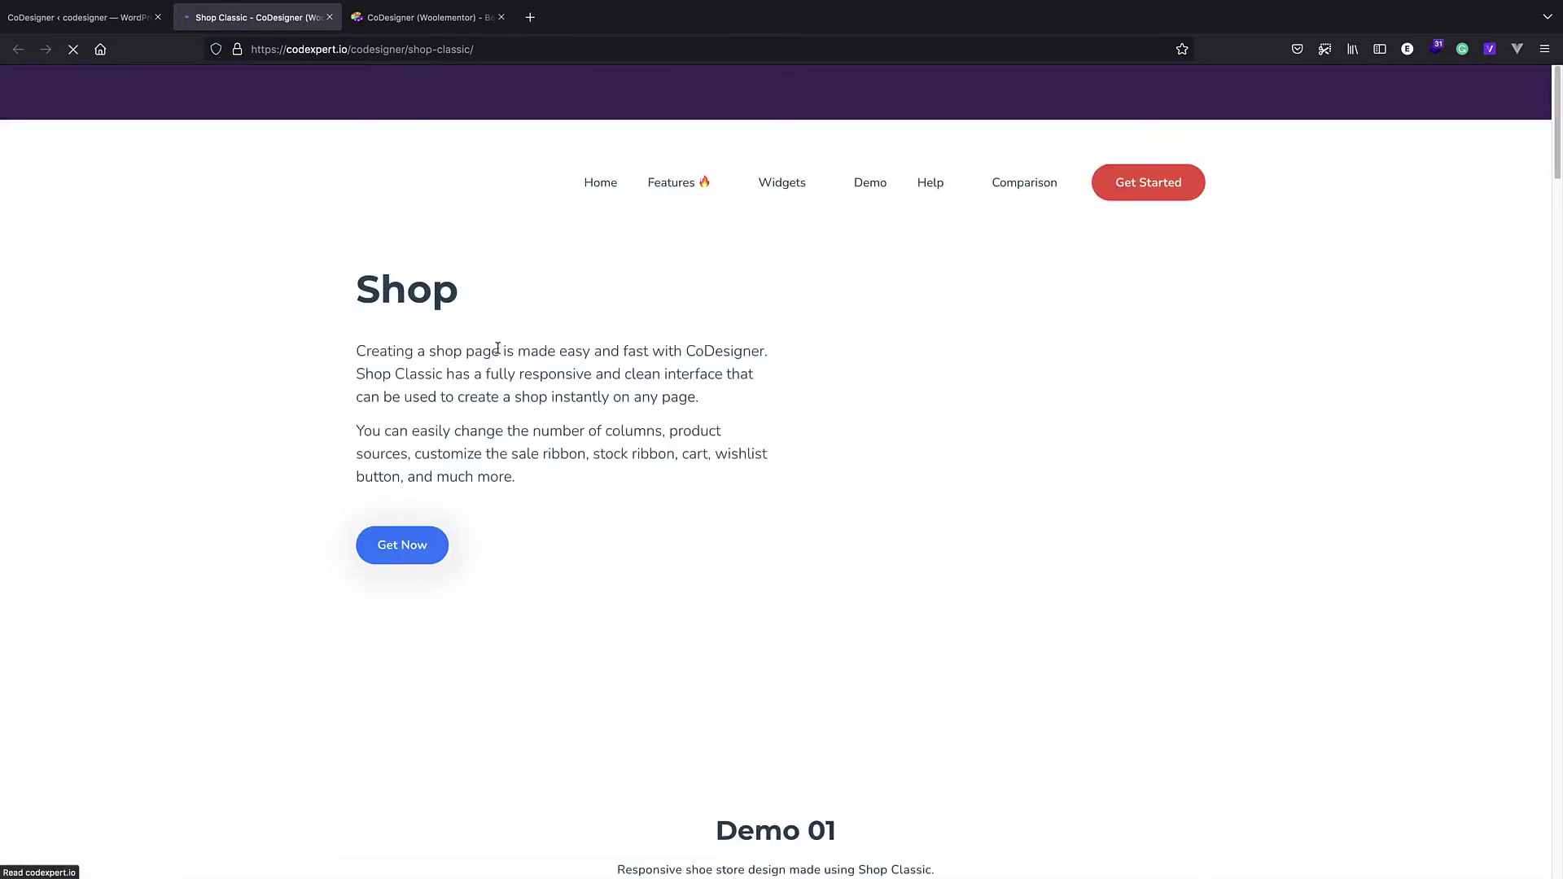
pyautogui.scroll(-5, 499, 448)
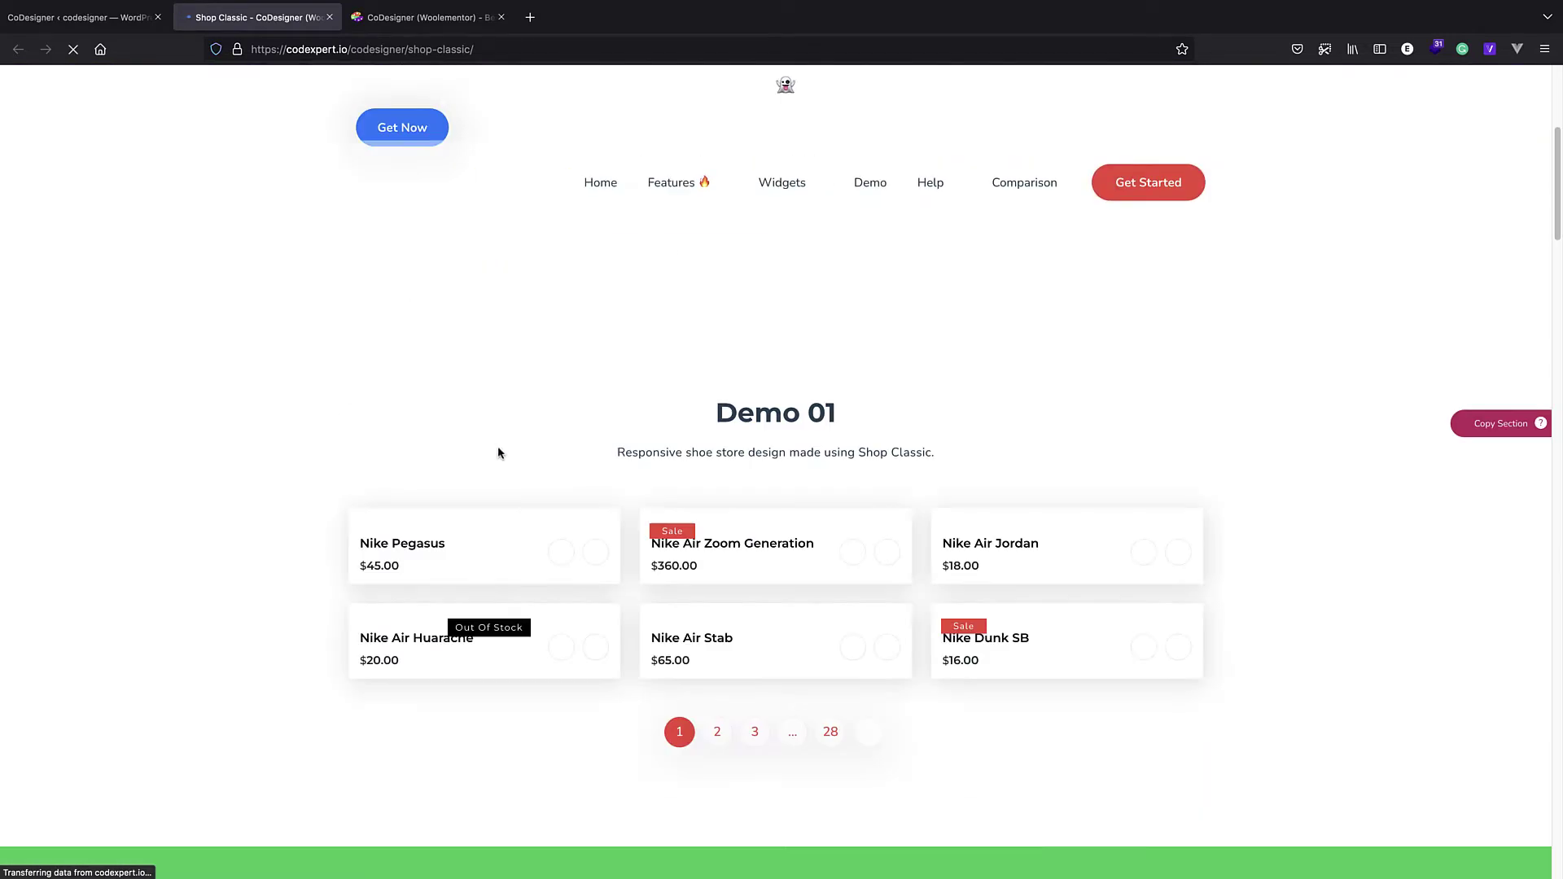
pyautogui.click(45, 28)
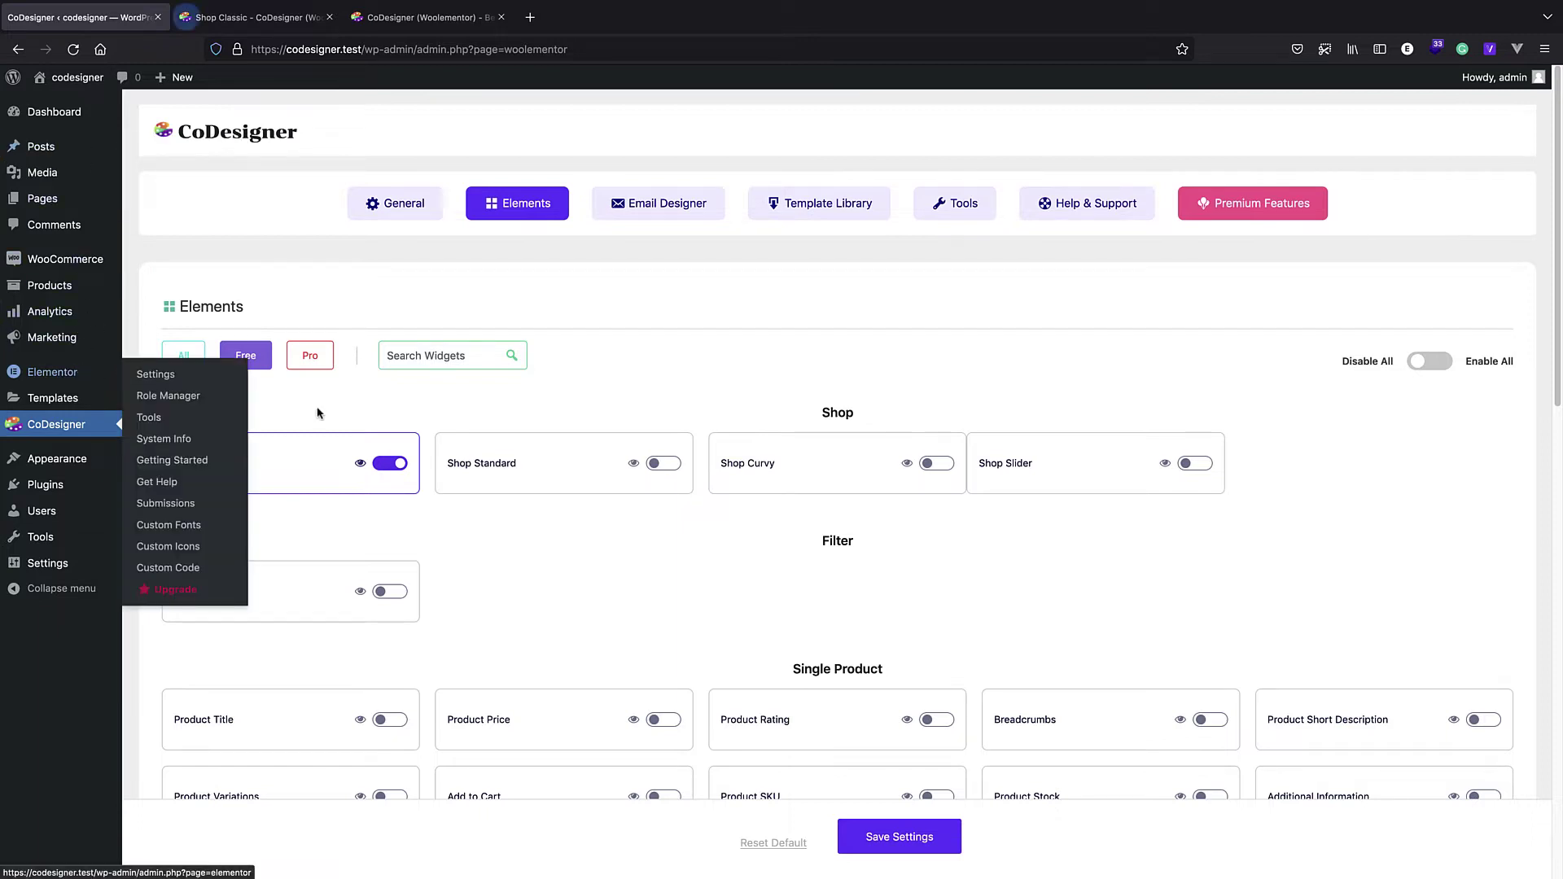
# Step: Open the list of all the site's pages in a new browser tab and switch to it
pyautogui.moveTo(59, 205)
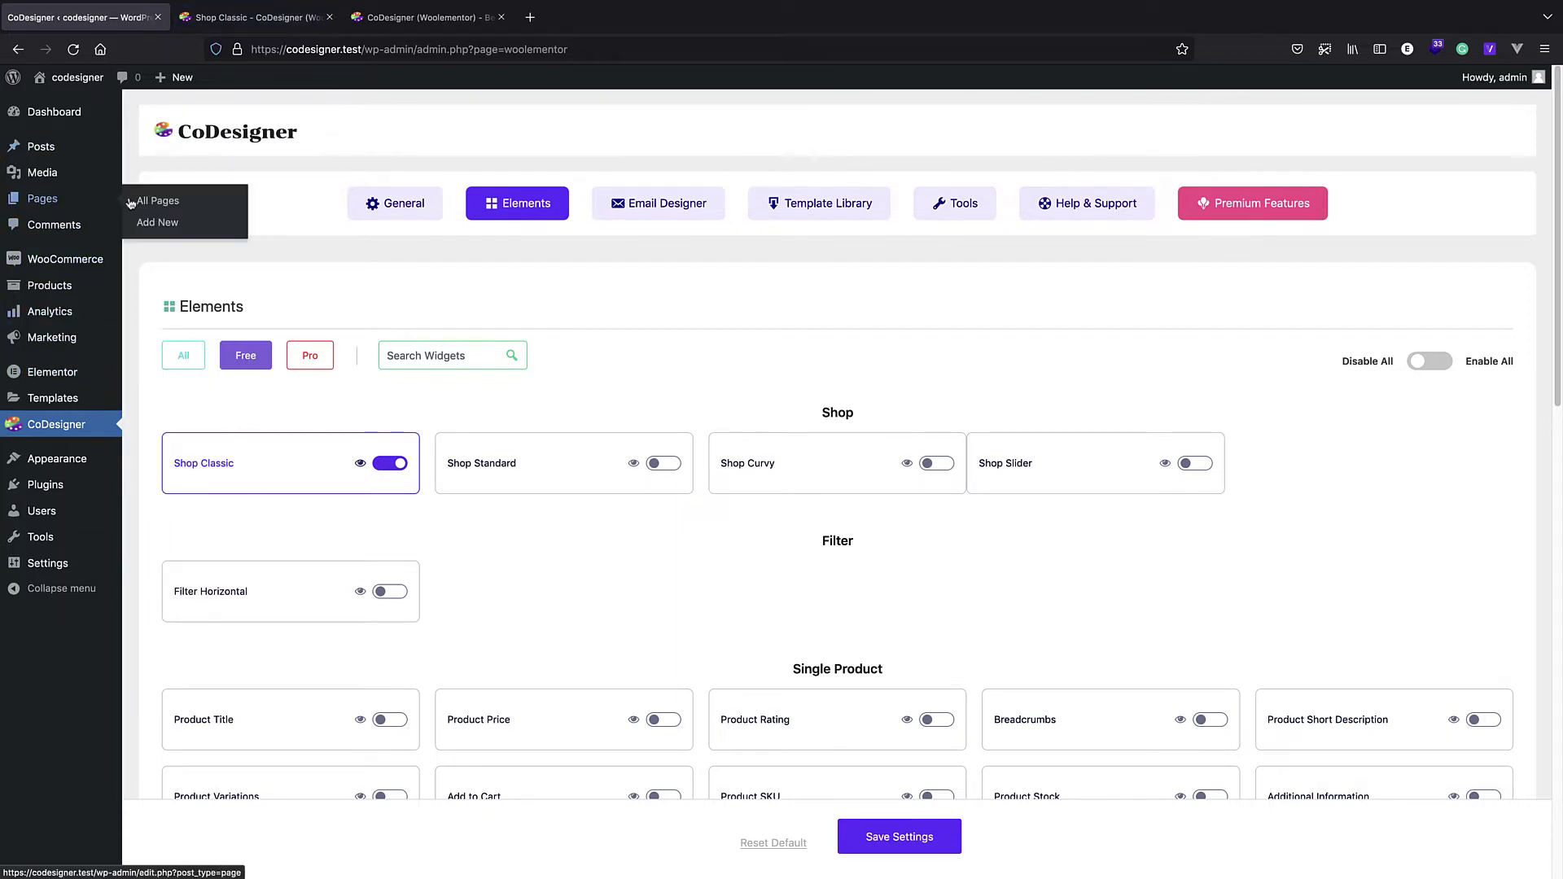
pyautogui.rightClick(167, 207)
pyautogui.click(167, 207)
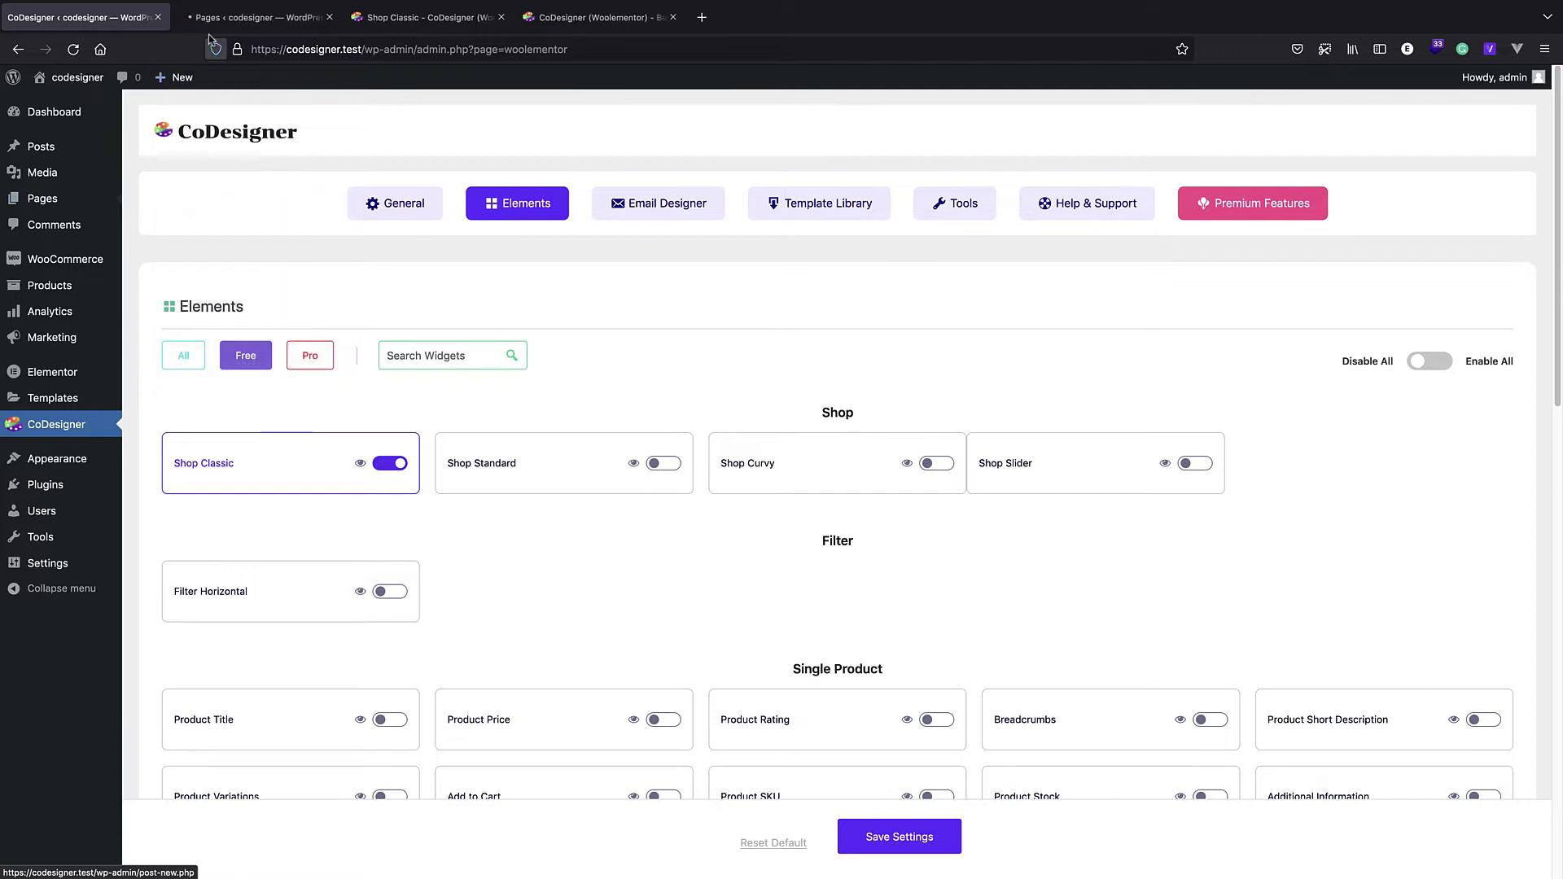
pyautogui.click(253, 17)
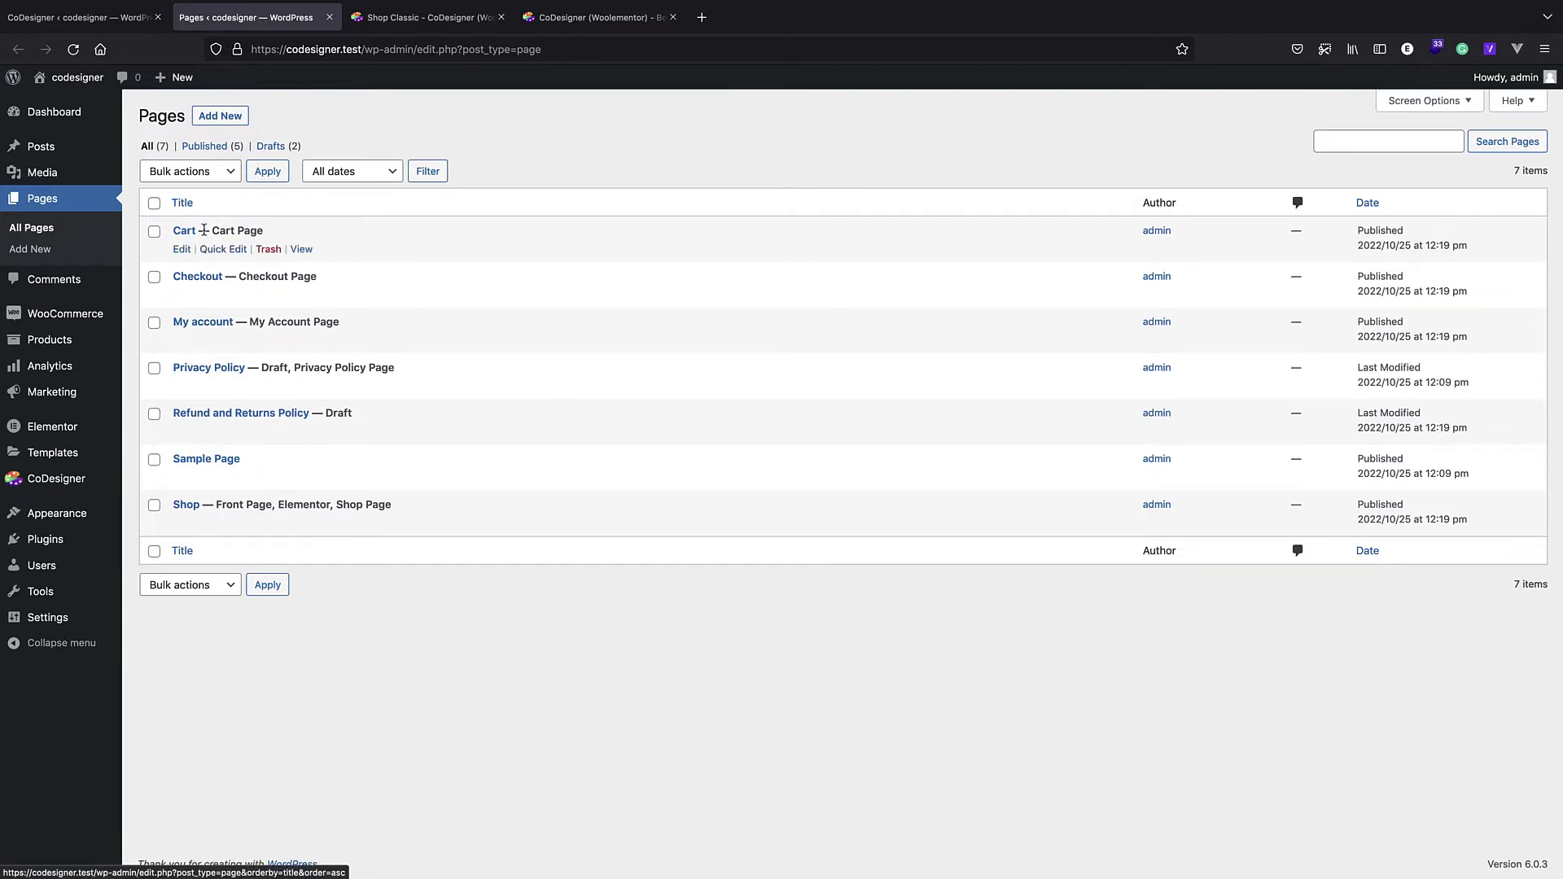
# Step: Create a new page titled "shop-new" and publish it
pyautogui.click(220, 118)
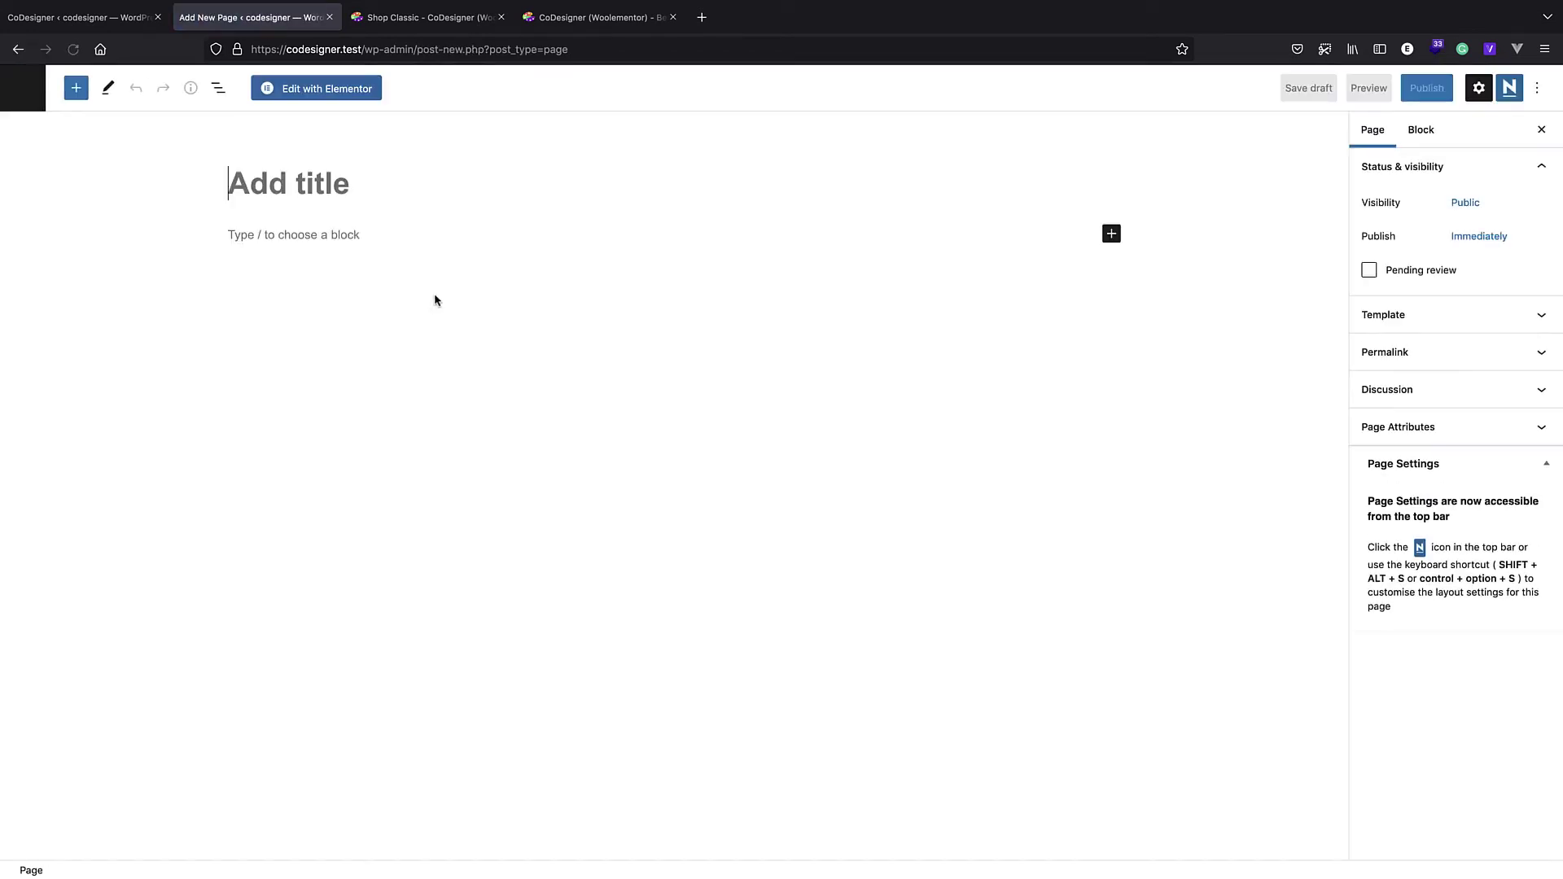
pyautogui.write('s')
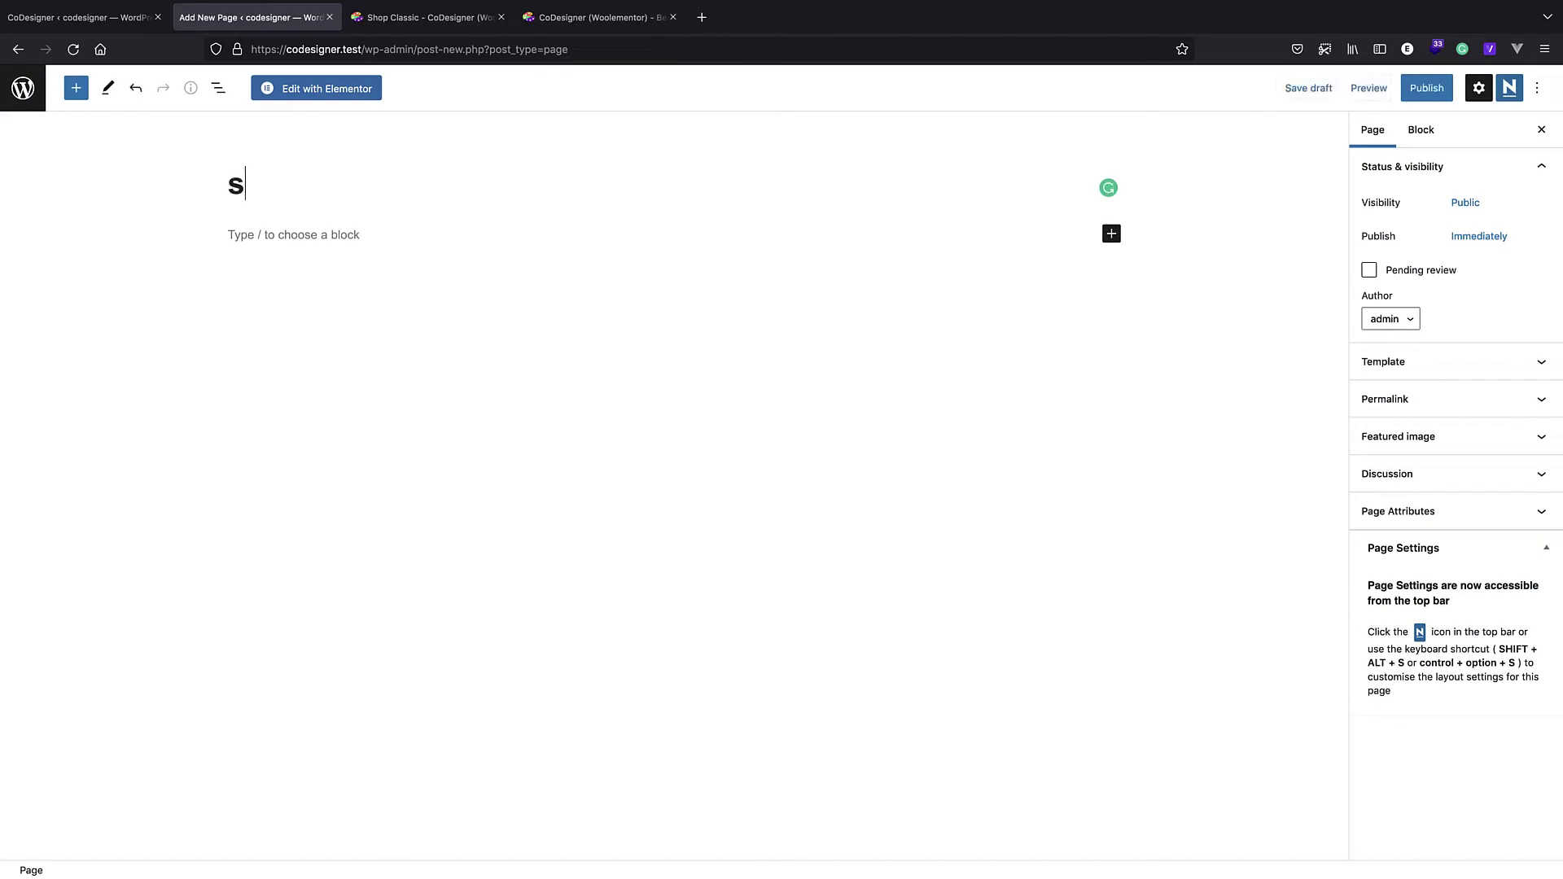
pyautogui.write('hop-new')
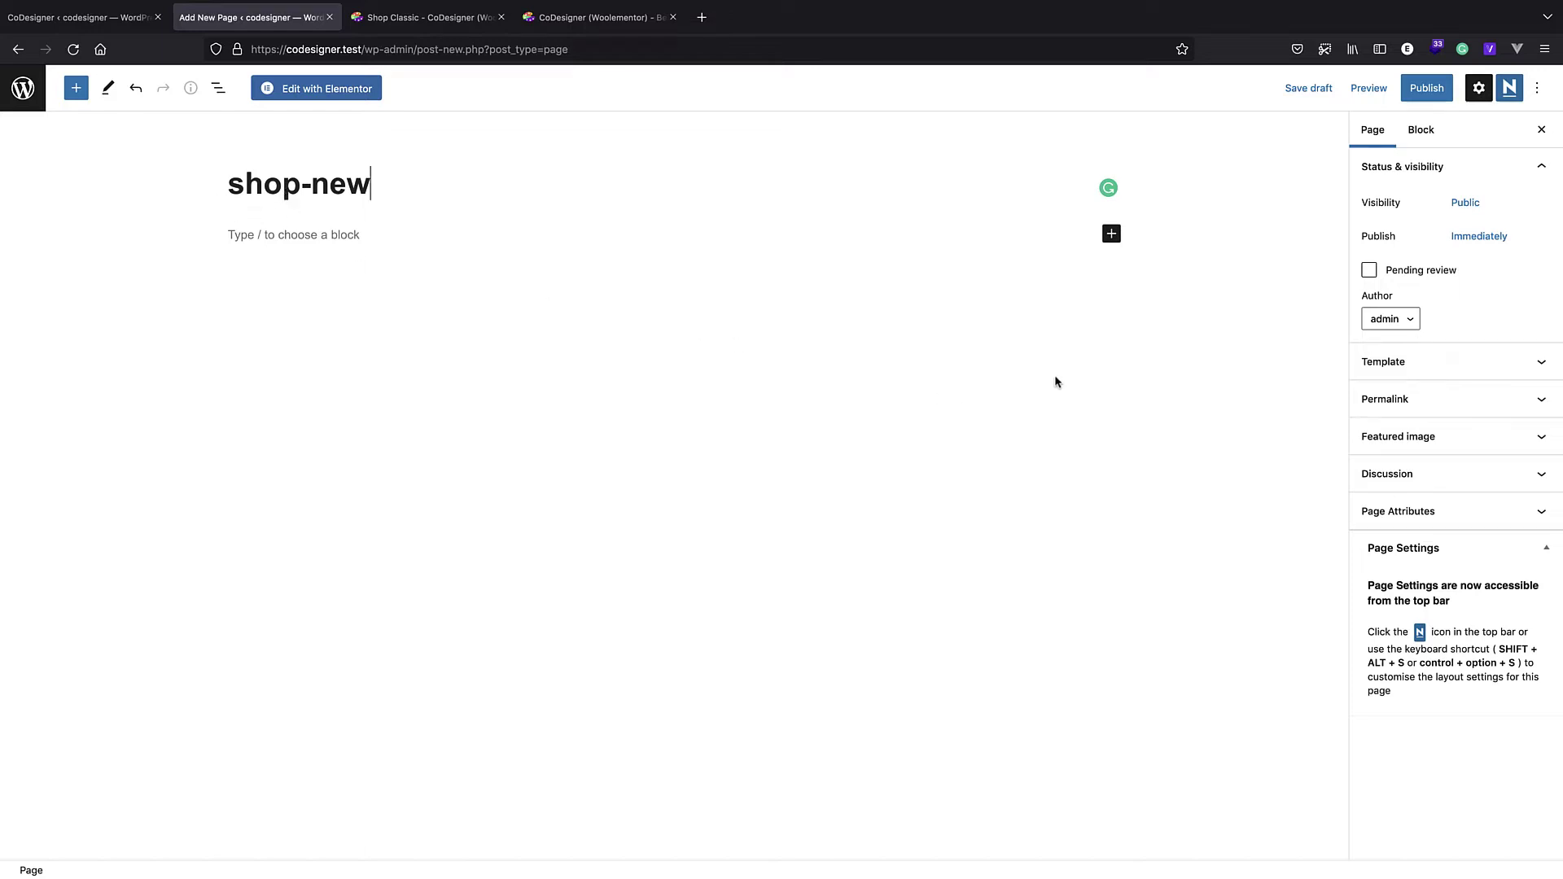
pyautogui.click(1427, 88)
pyautogui.click(1410, 87)
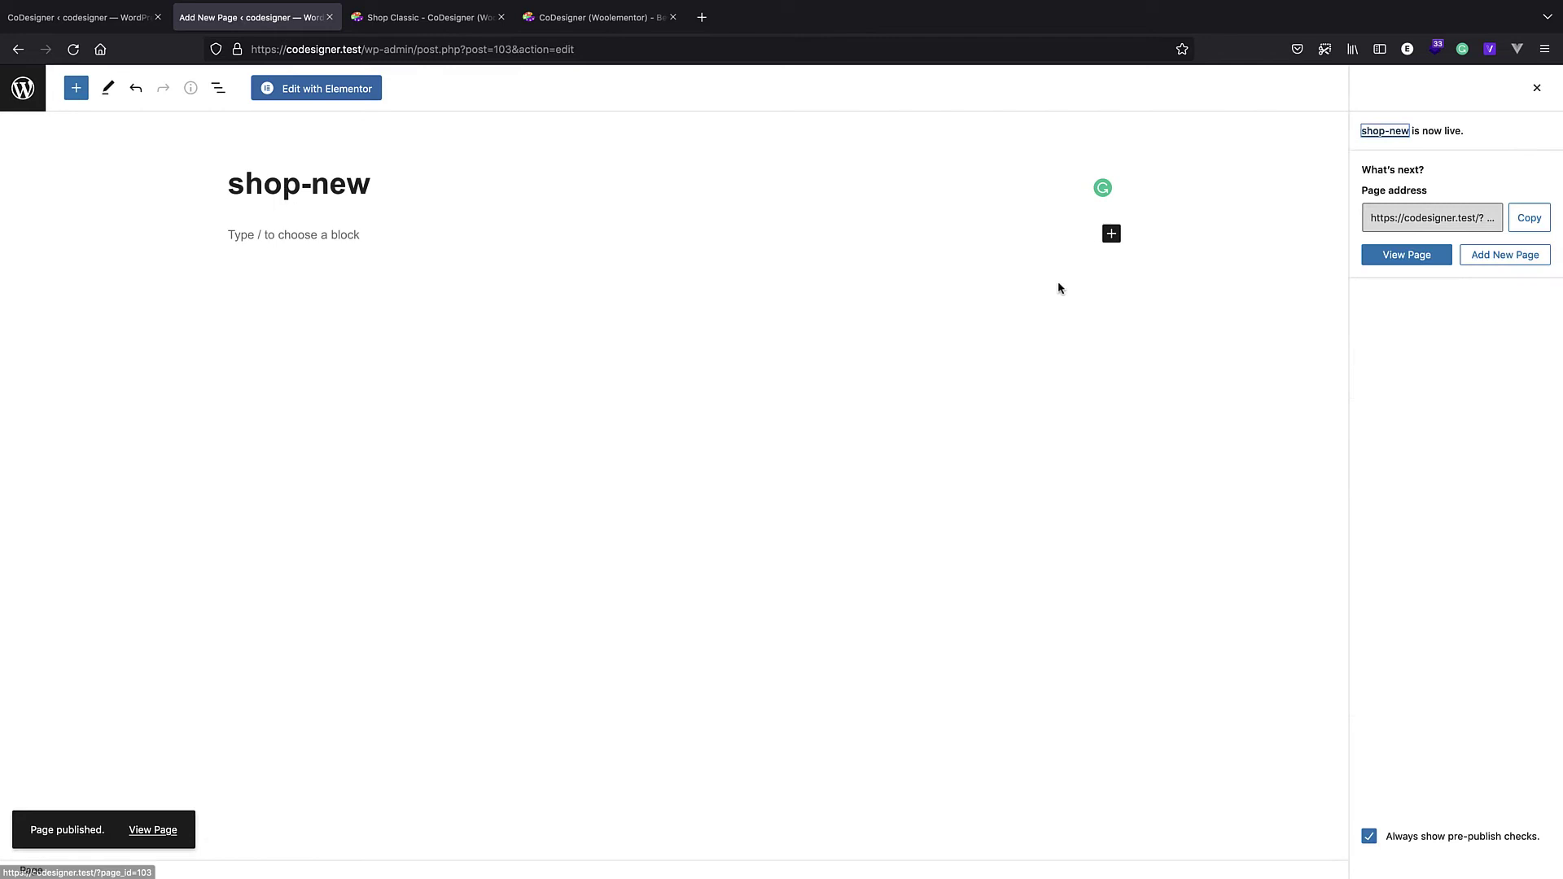
# Step: Open the shop-new page in Elementor and place the CoDesigner Shop Classic widget in its empty content area
pyautogui.click(315, 91)
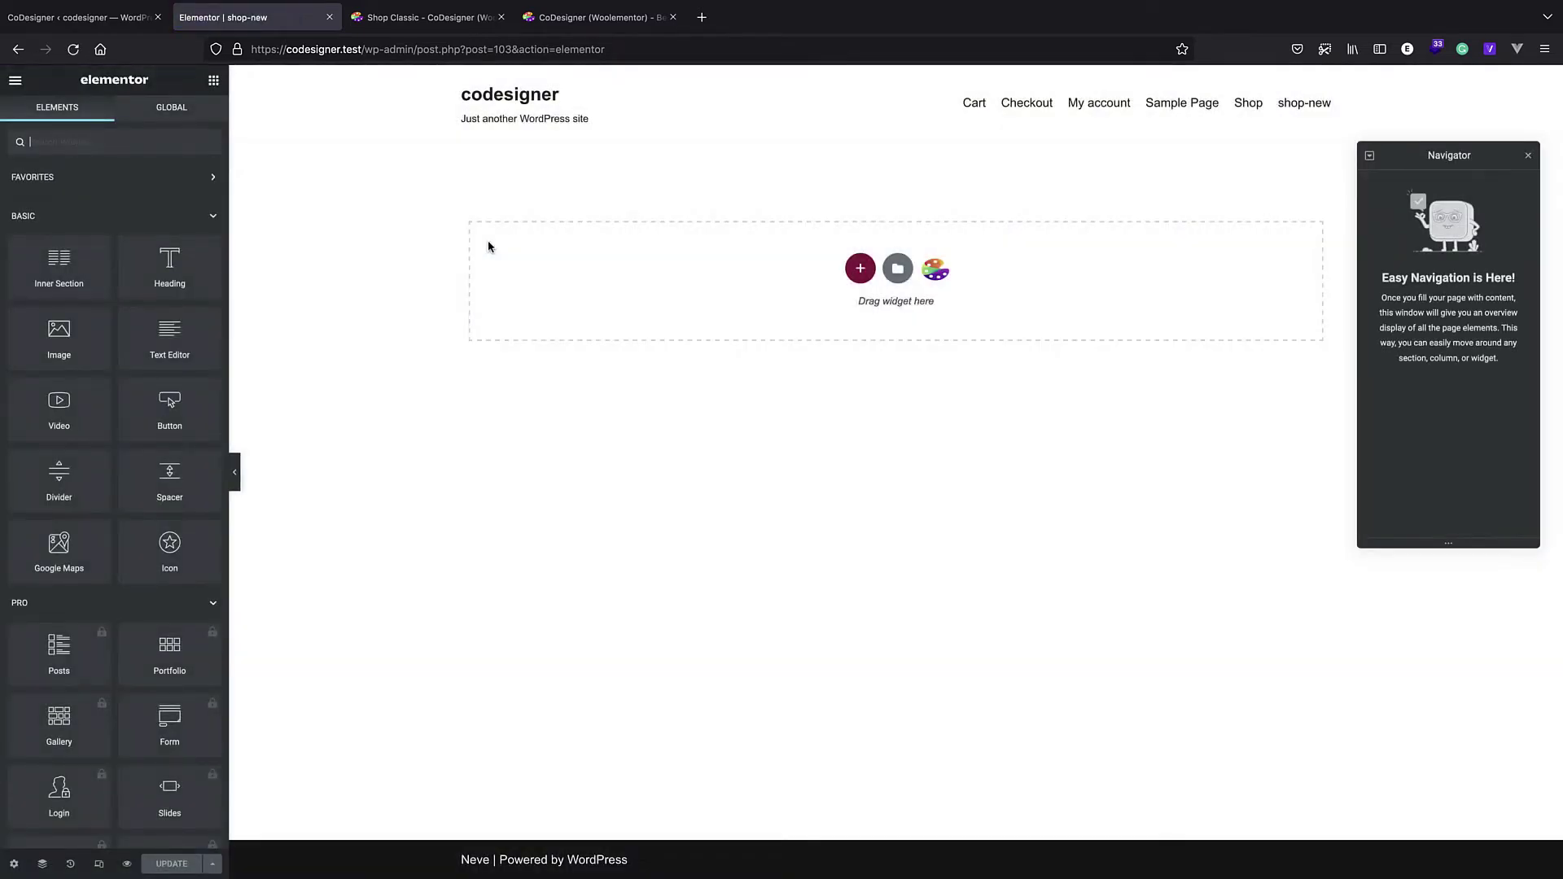
pyautogui.click(212, 221)
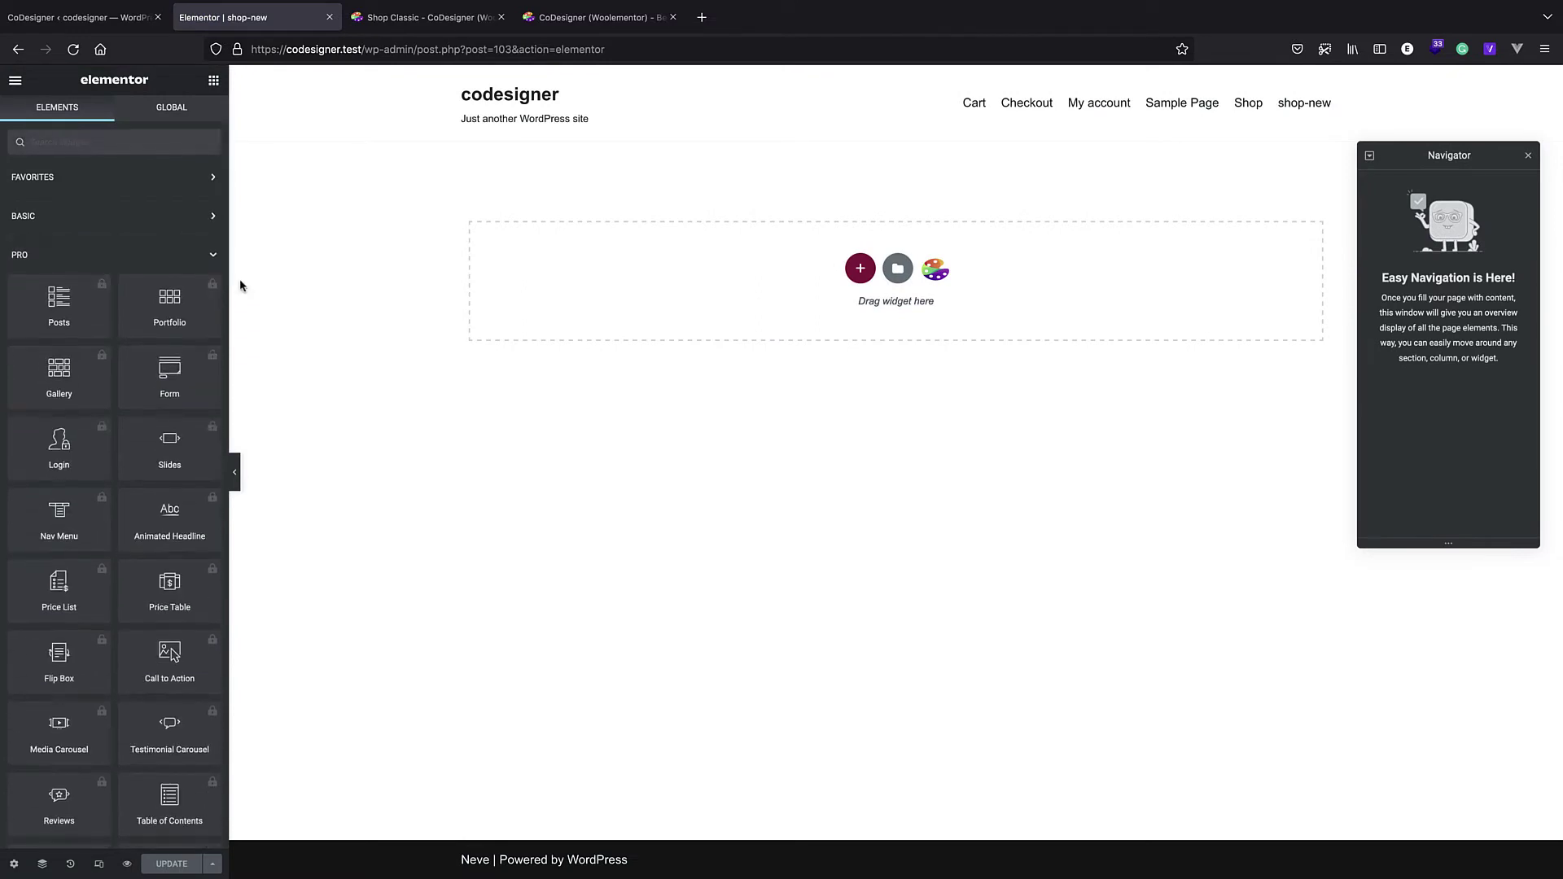
pyautogui.scroll(-10, 187, 244)
pyautogui.scroll(10, 179, 240)
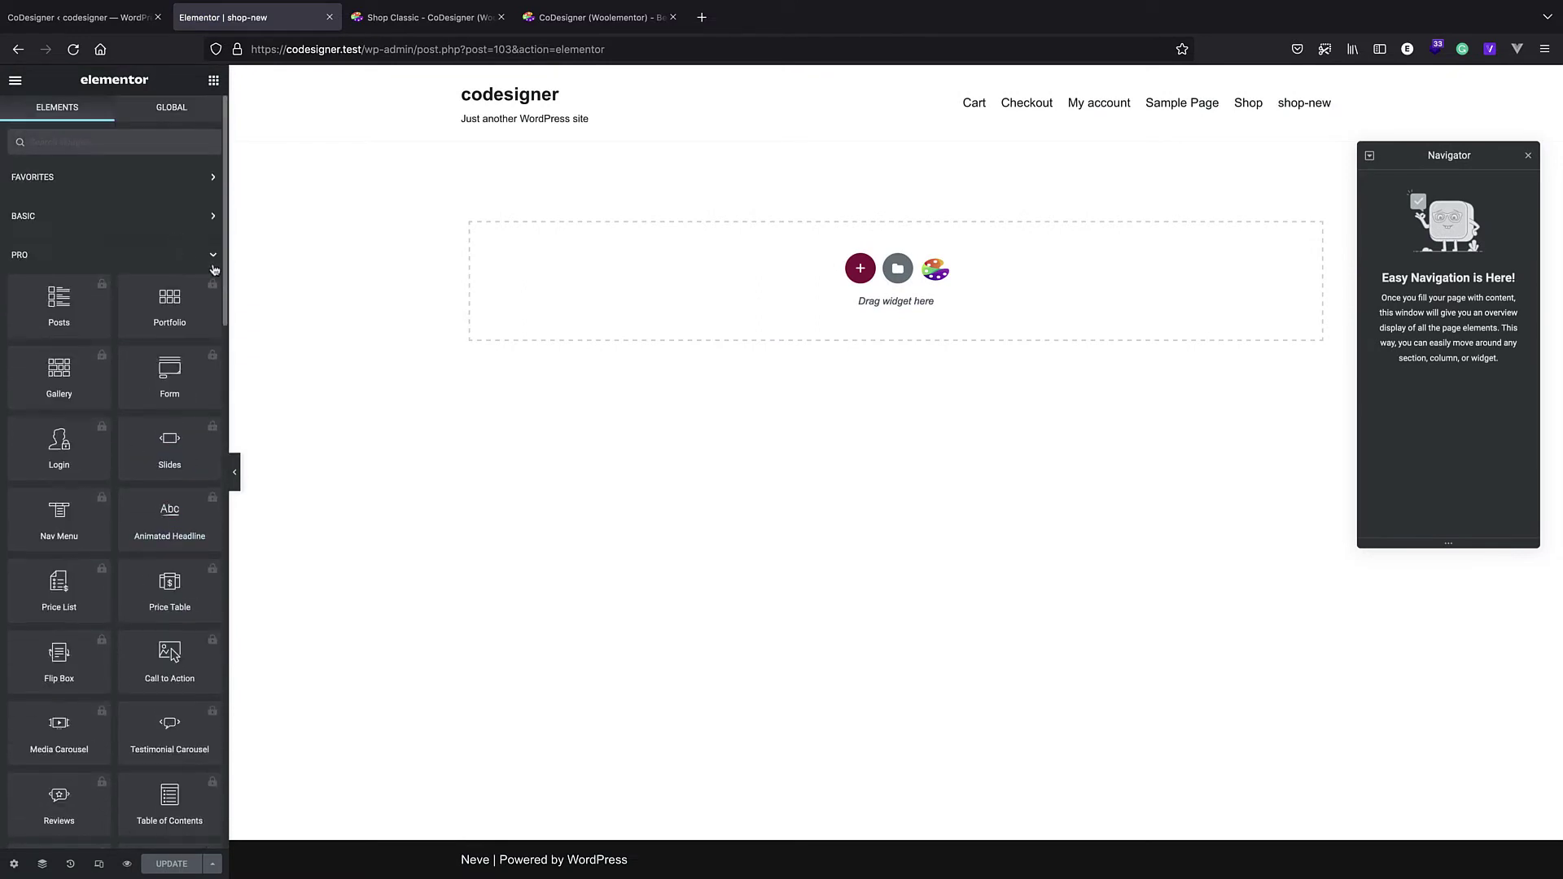
pyautogui.click(215, 257)
pyautogui.click(212, 294)
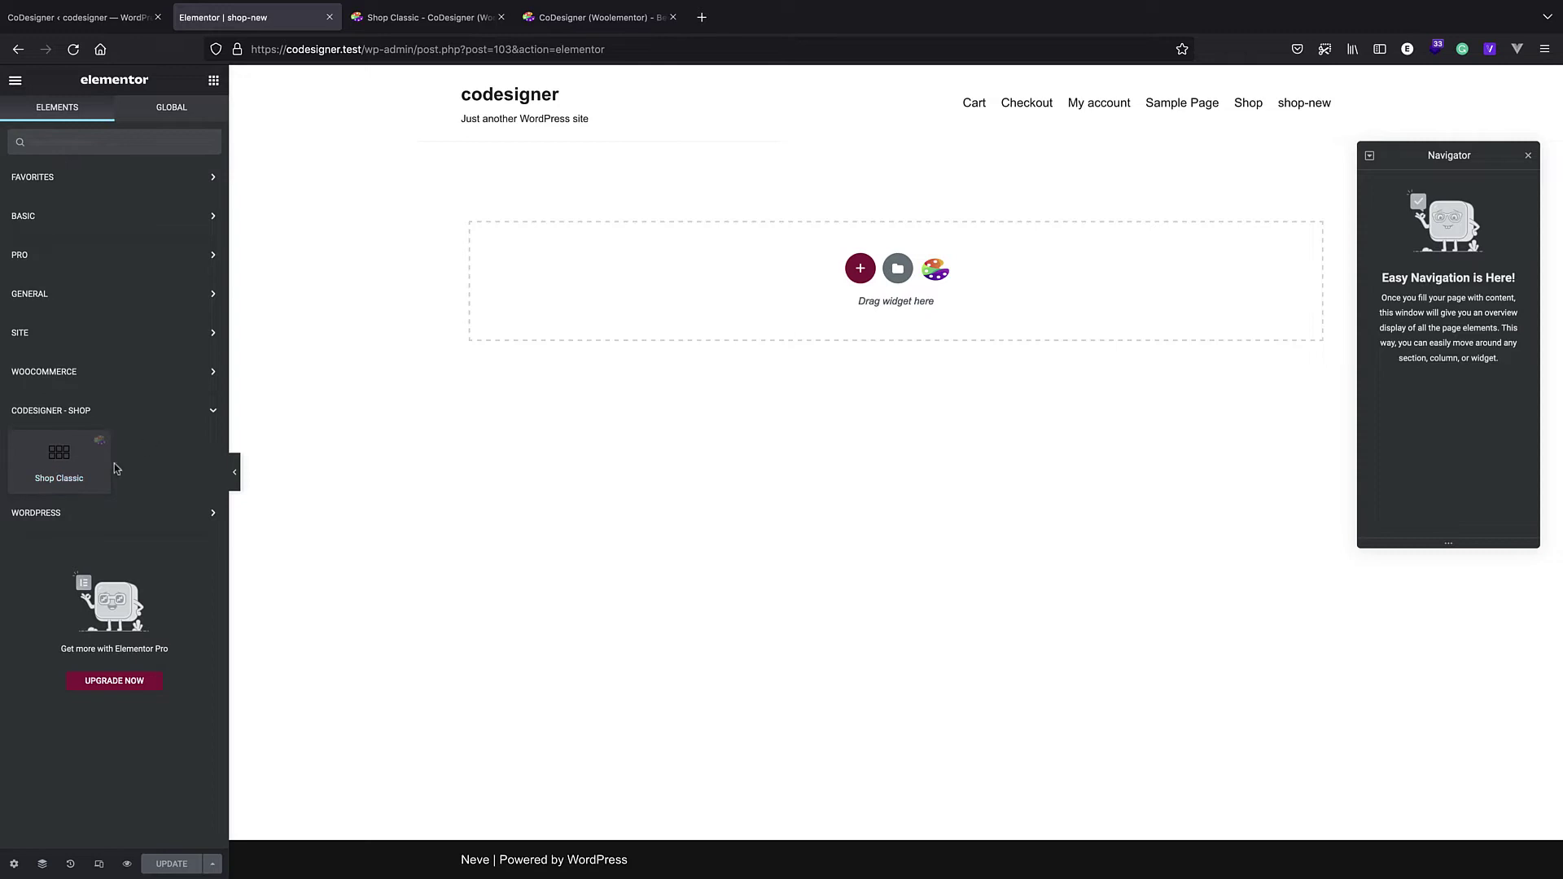
pyautogui.moveTo(64, 451); pyautogui.dragTo(771, 281)
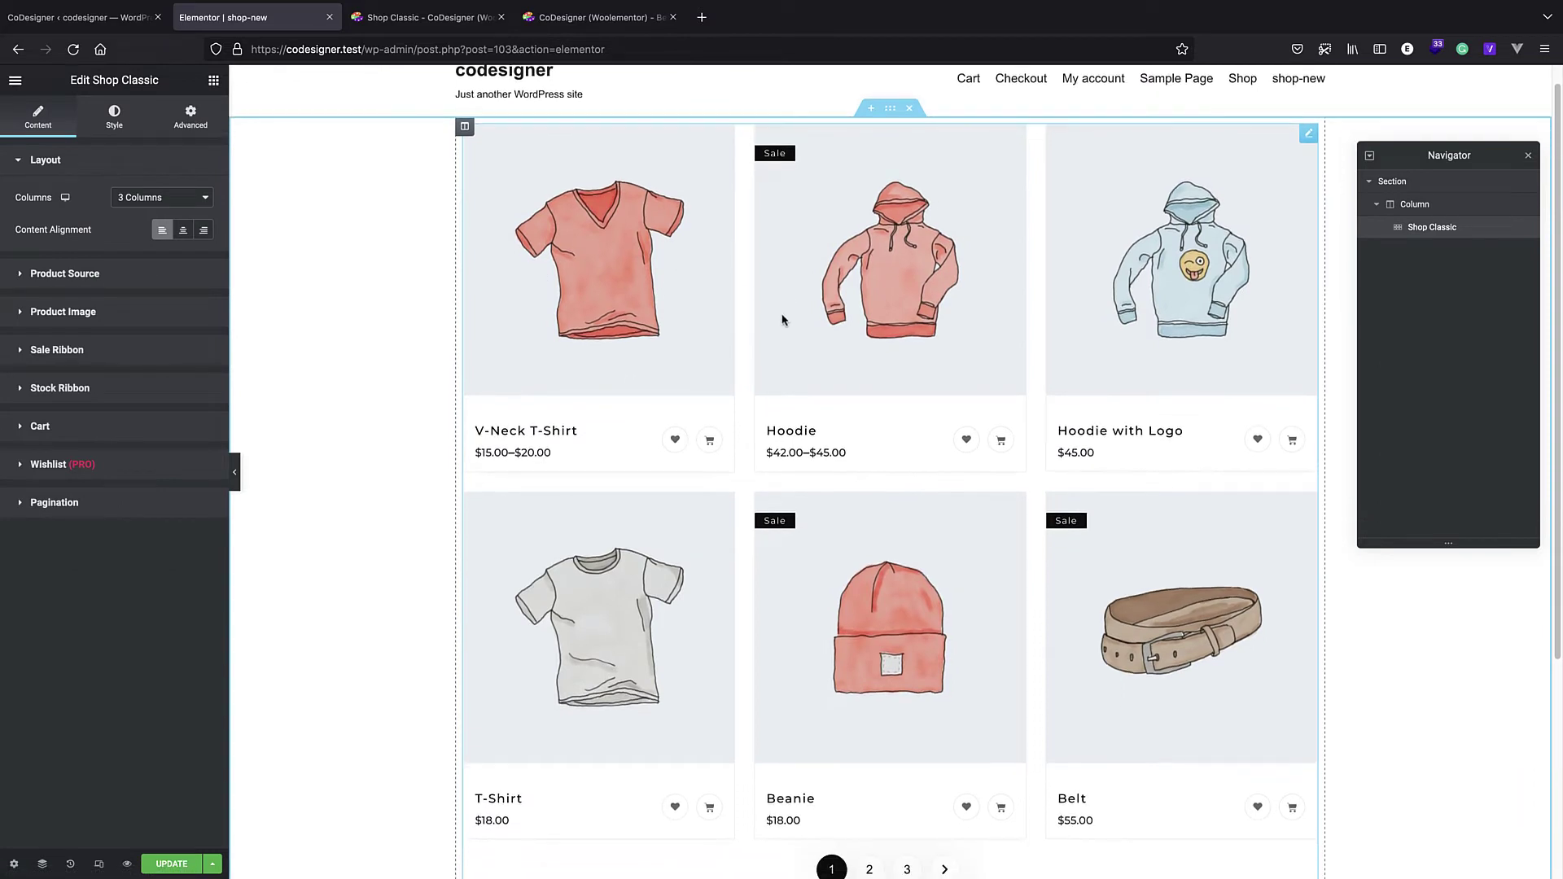
# Step: Review the inserted product grid down to its pagination and update the page
pyautogui.scroll(-4, 783, 320)
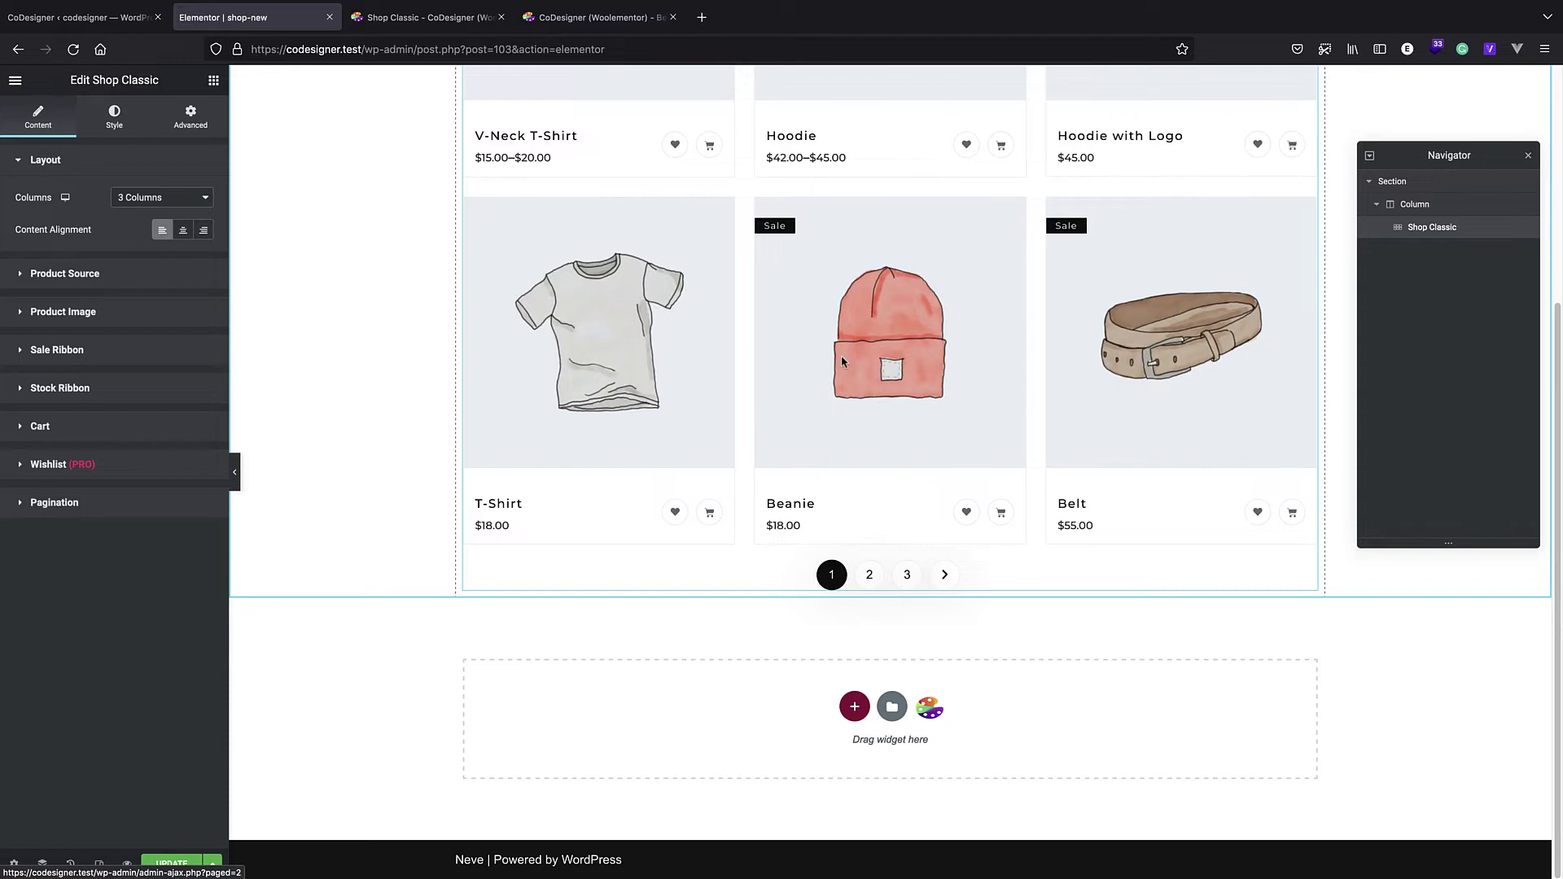
pyautogui.scroll(4, 842, 355)
pyautogui.scroll(-4, 847, 366)
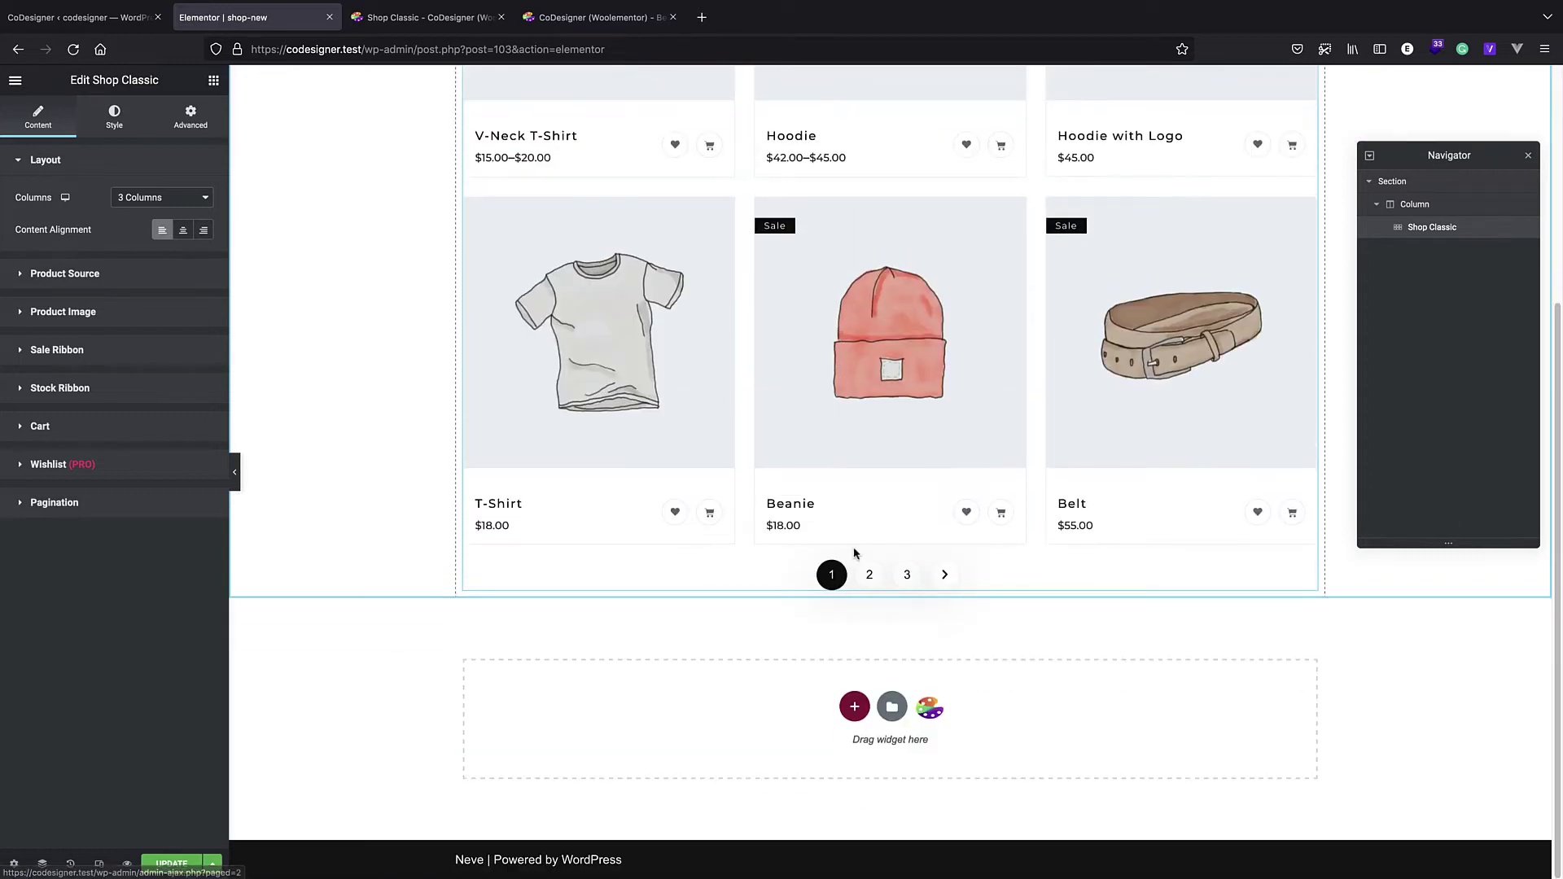
pyautogui.click(167, 864)
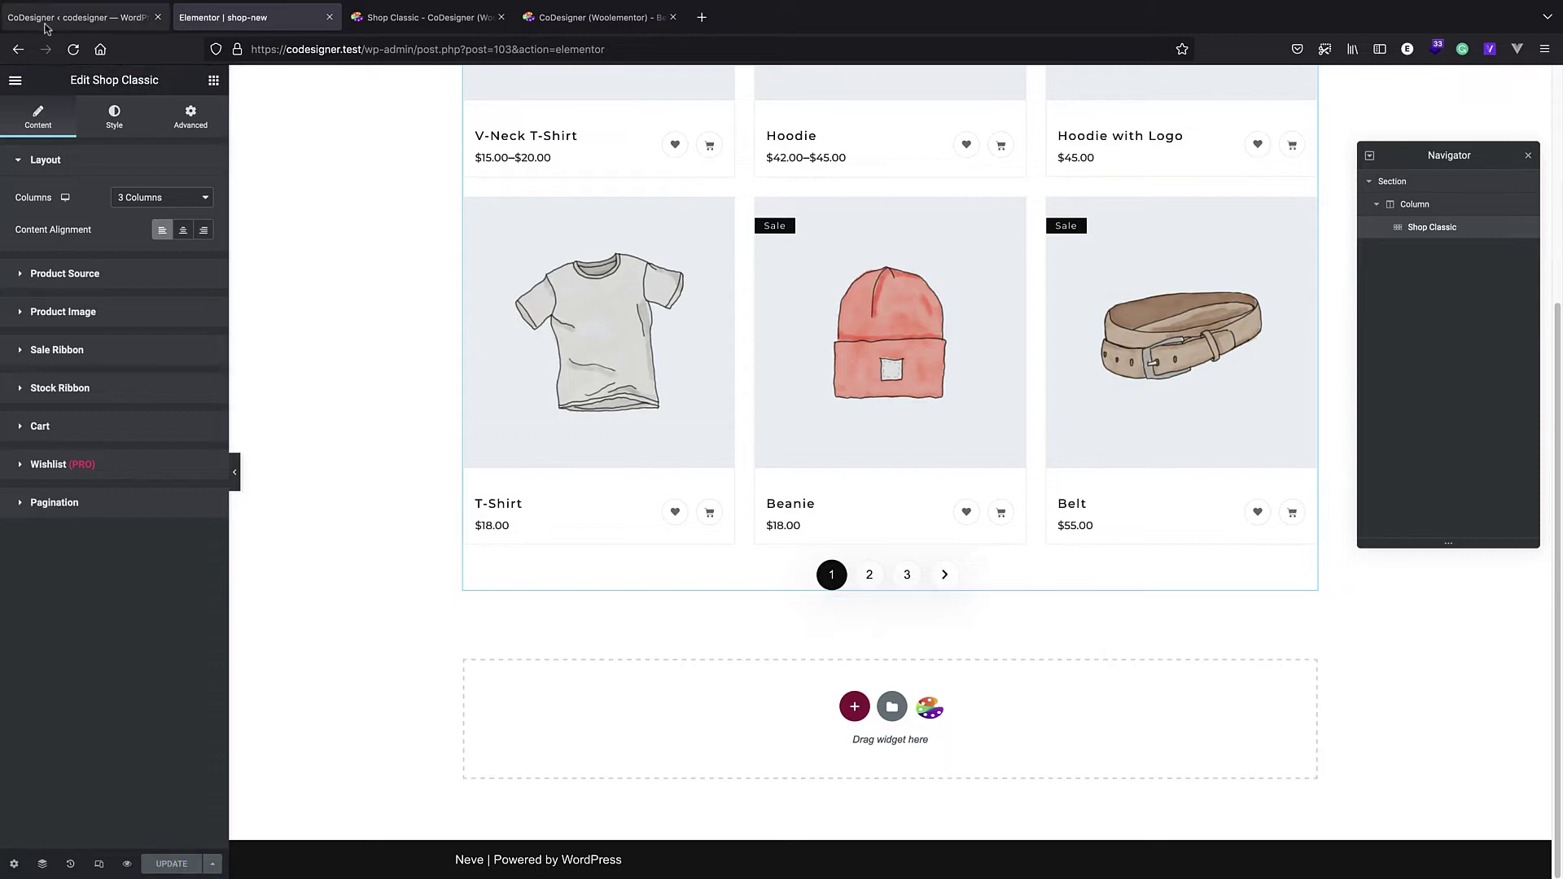
# Step: Open the live site in a new browser tab and view product pages 1 to 3 of shop-new
pyautogui.click(73, 18)
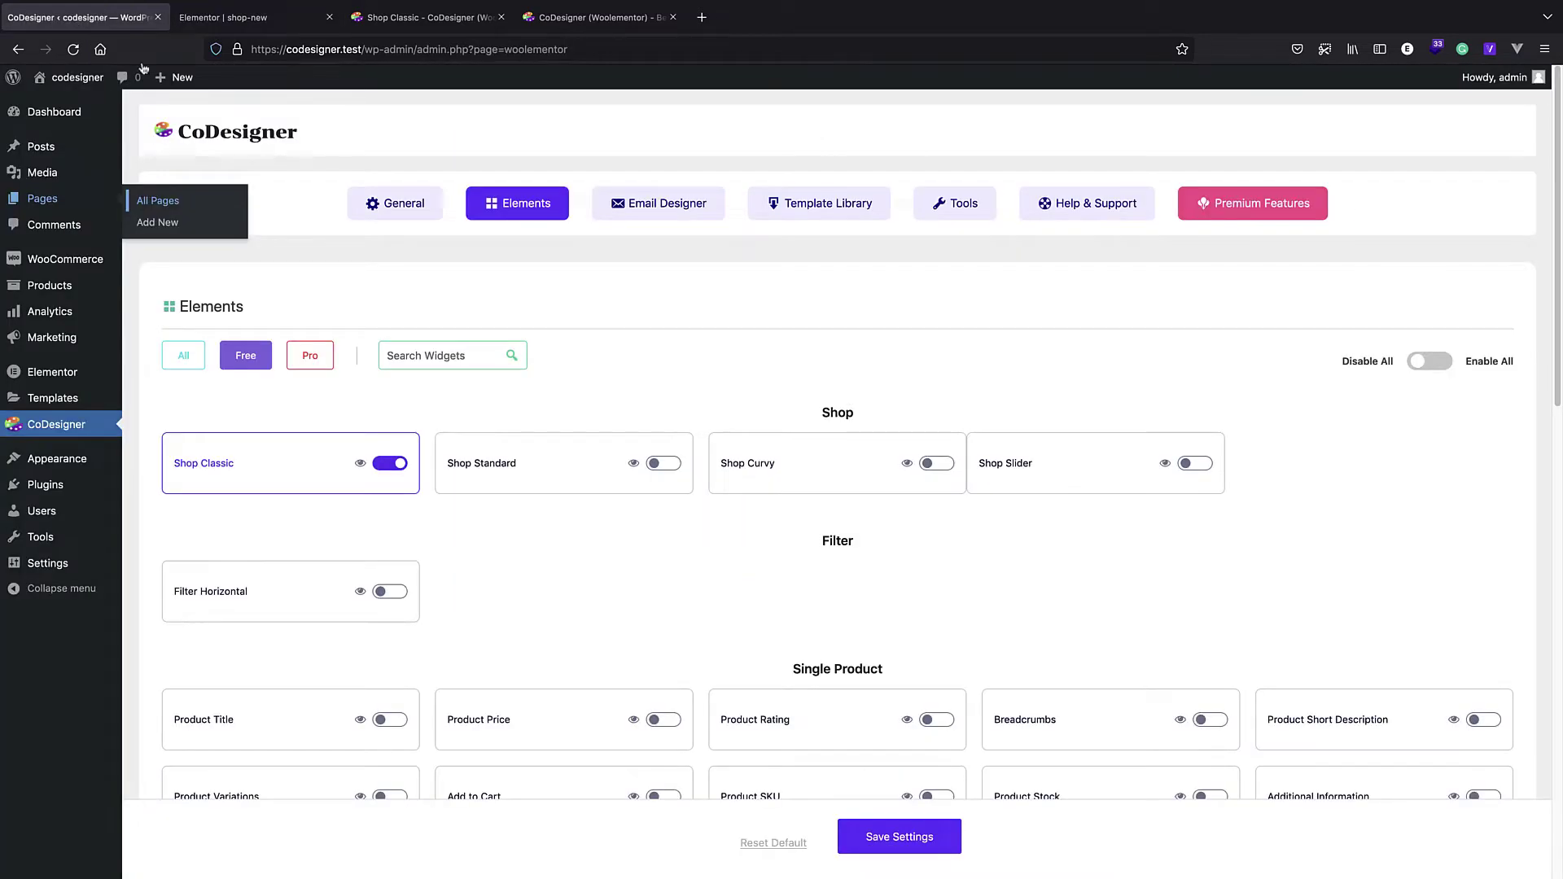
pyautogui.rightClick(86, 81)
pyautogui.click(122, 88)
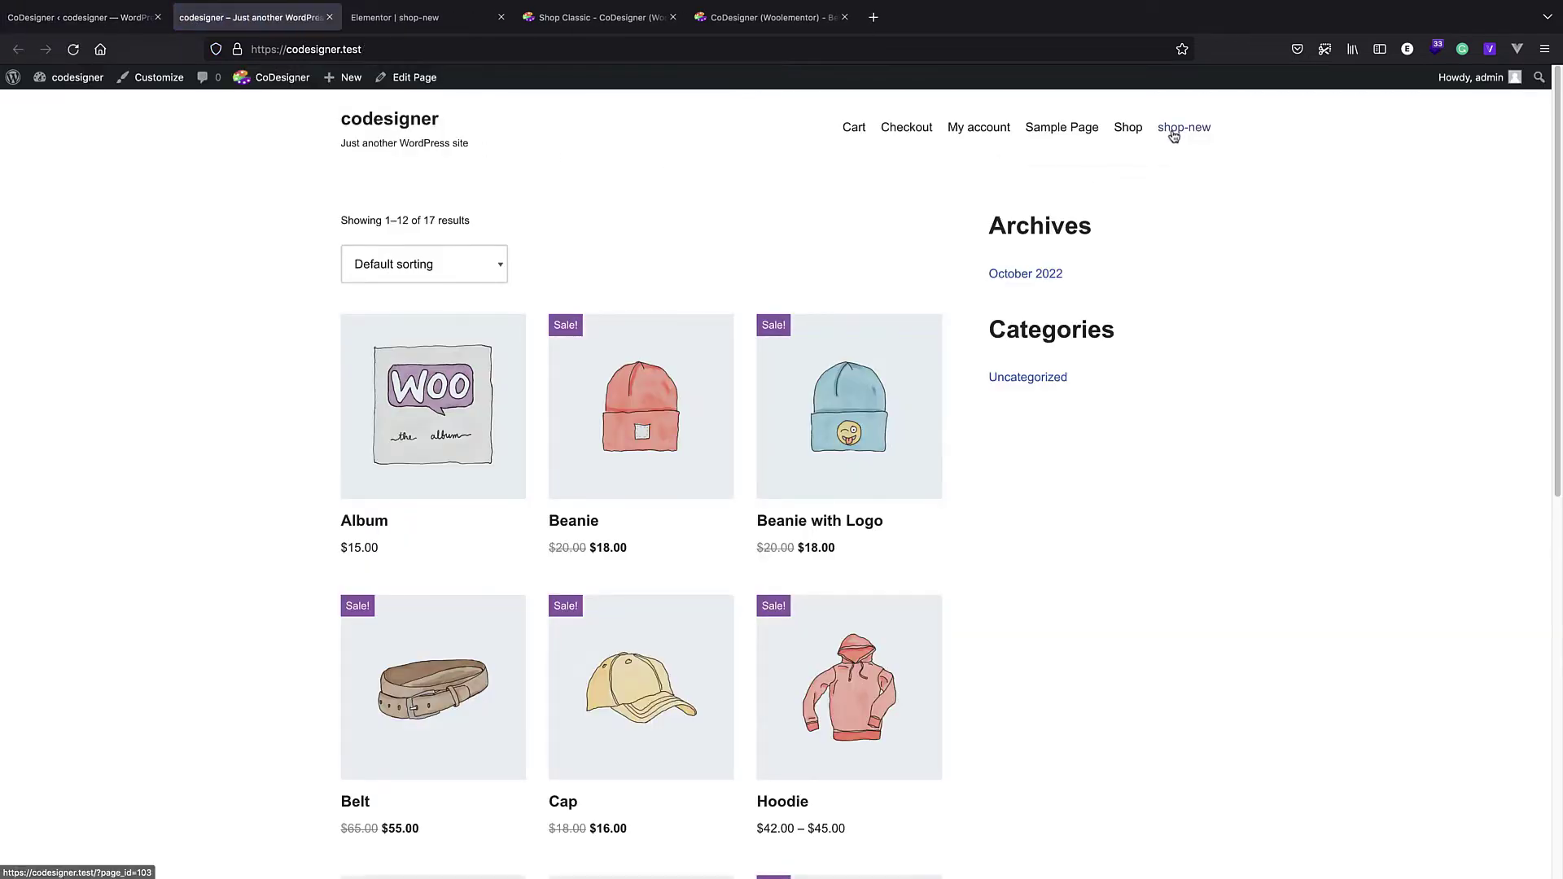
pyautogui.click(1173, 133)
pyautogui.scroll(-3, 684, 348)
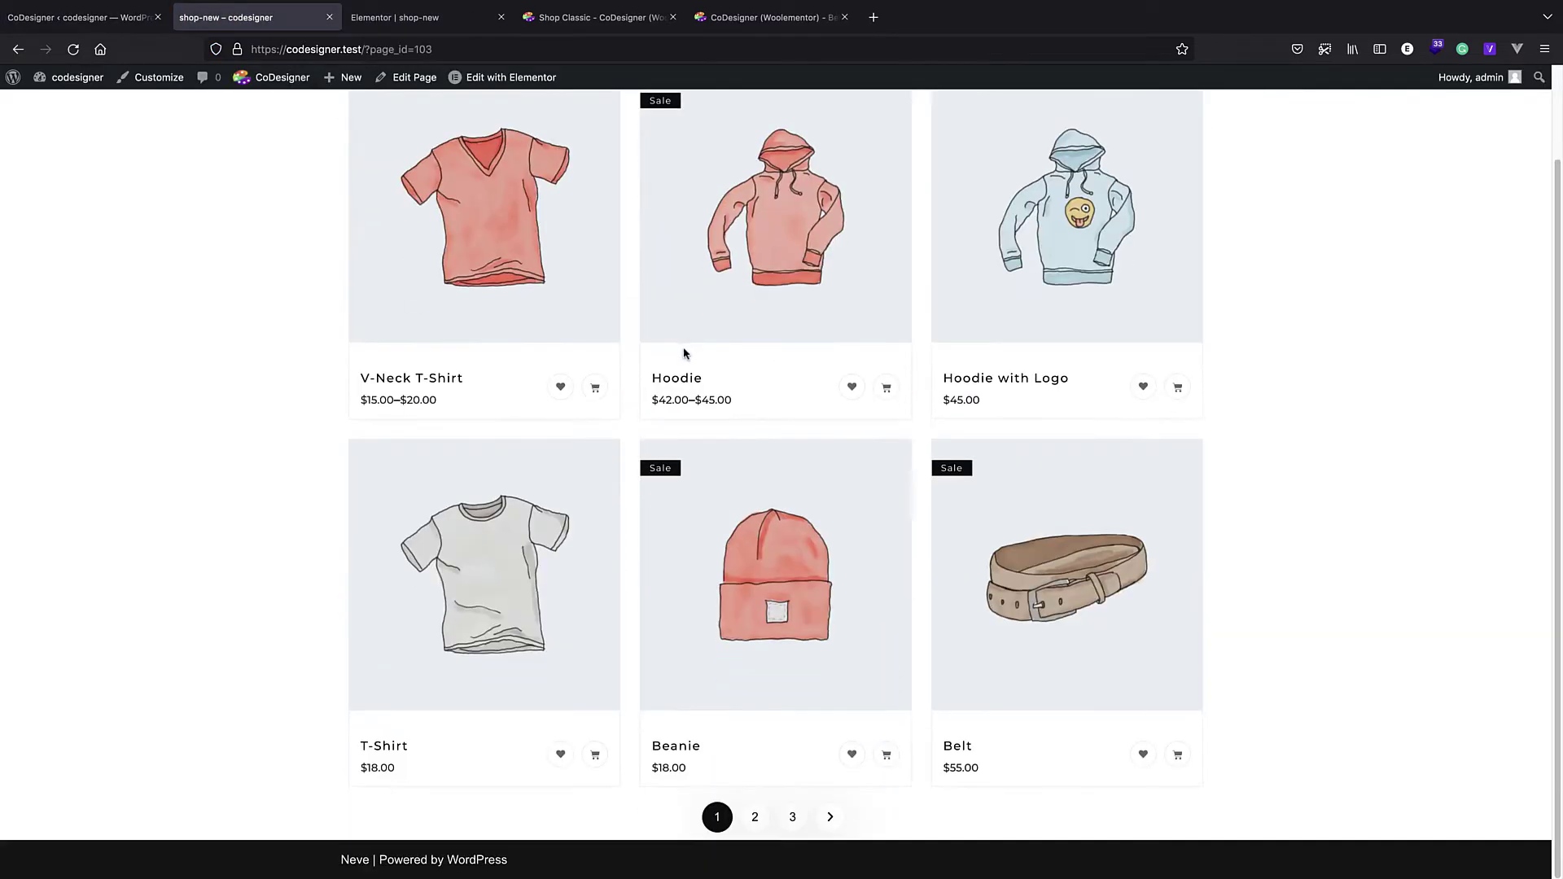
pyautogui.click(756, 817)
pyautogui.scroll(-3, 803, 826)
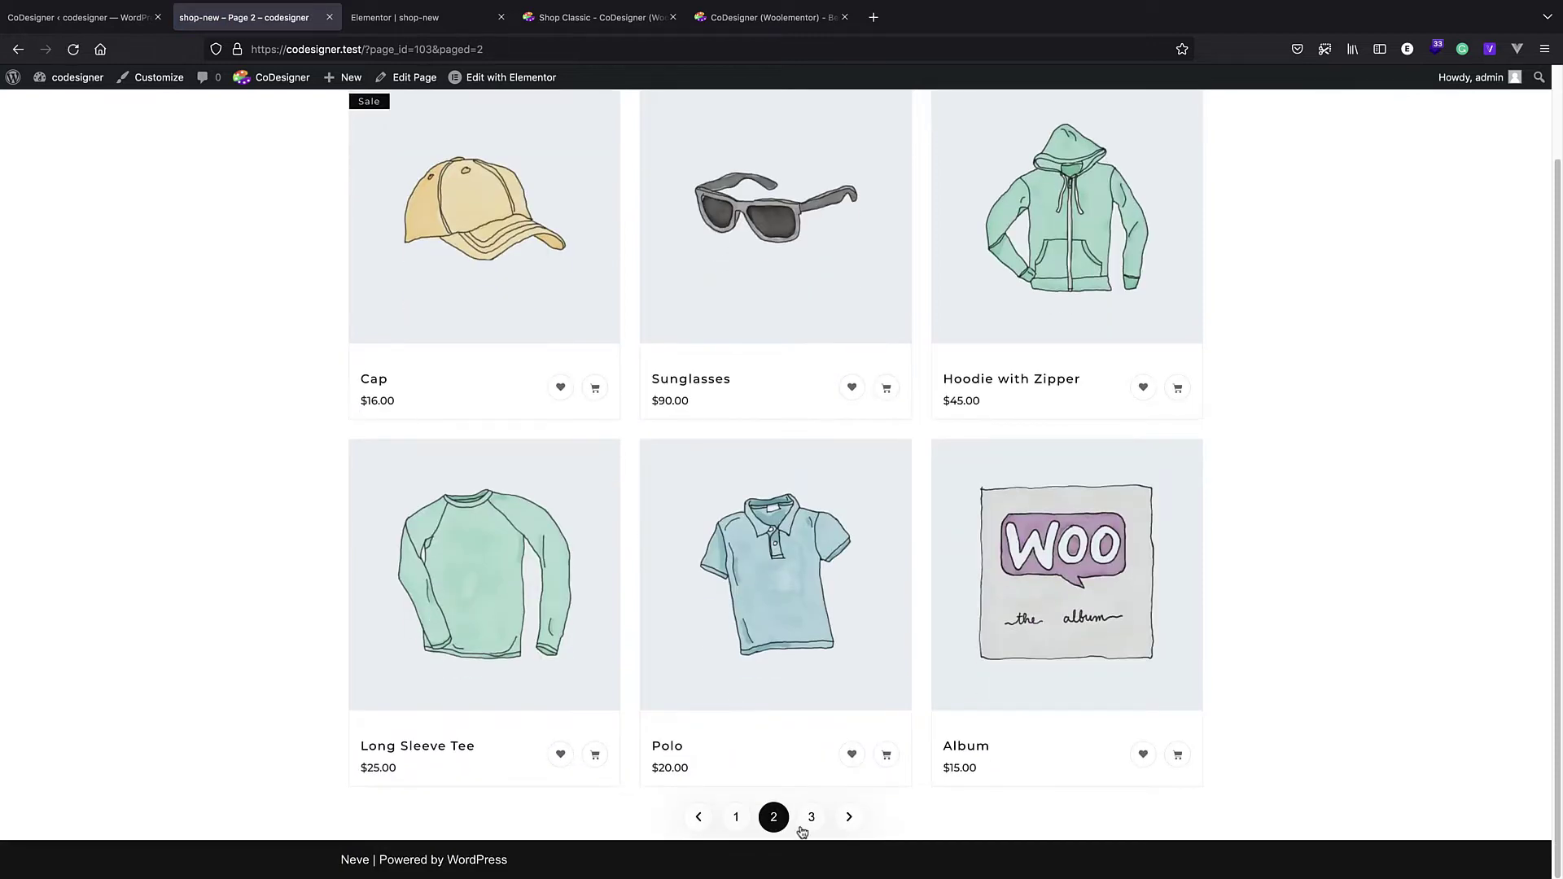
pyautogui.click(809, 818)
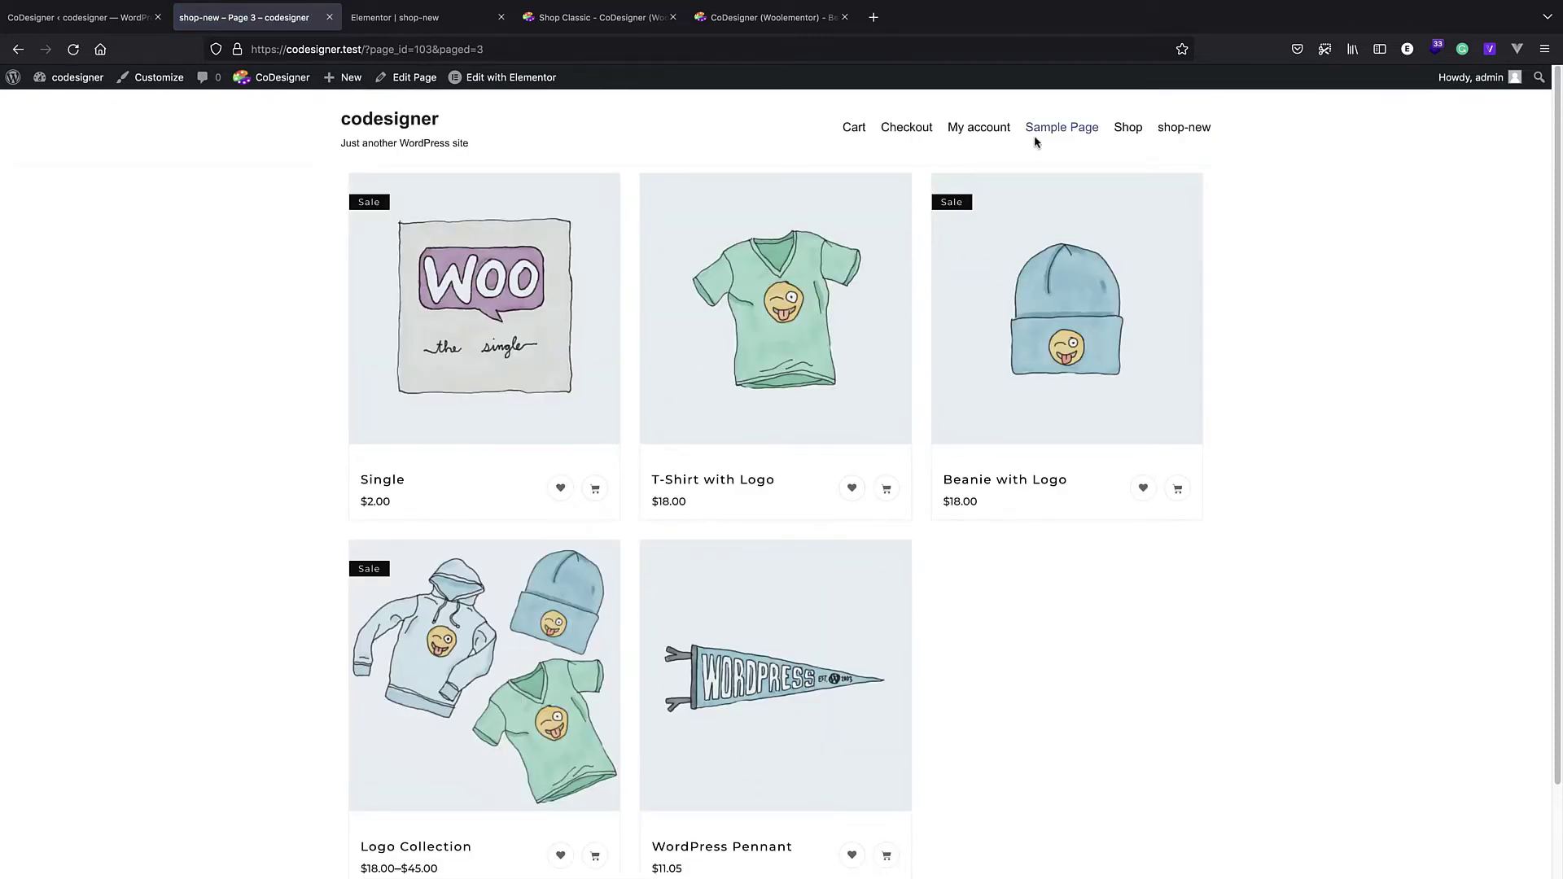
# Step: Compare the default Shop page with the shop-new page on the live site
pyautogui.click(1128, 131)
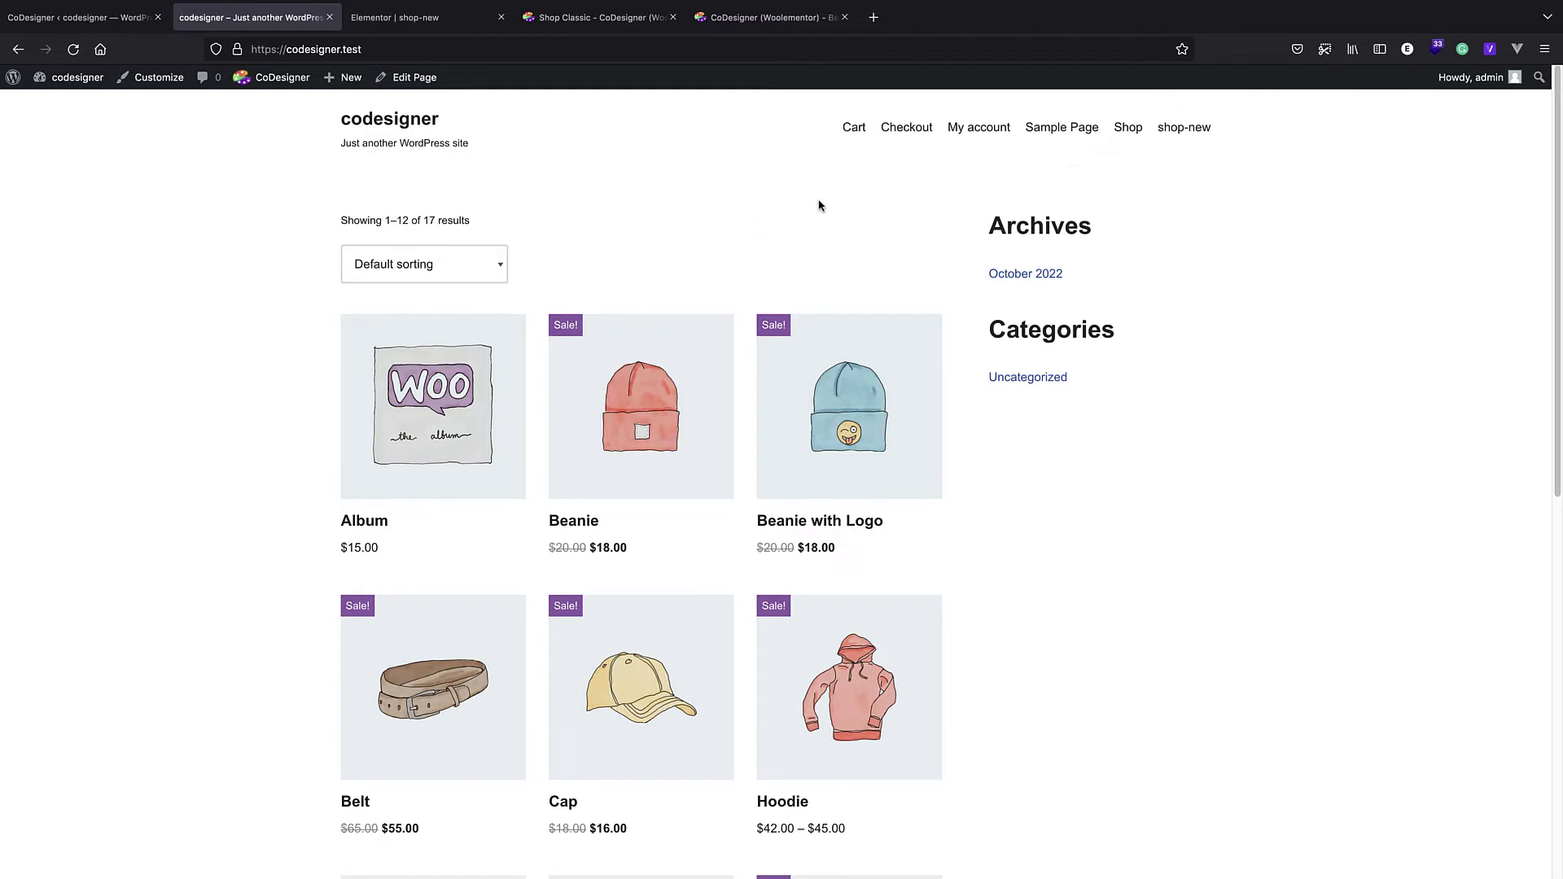
pyautogui.click(1172, 133)
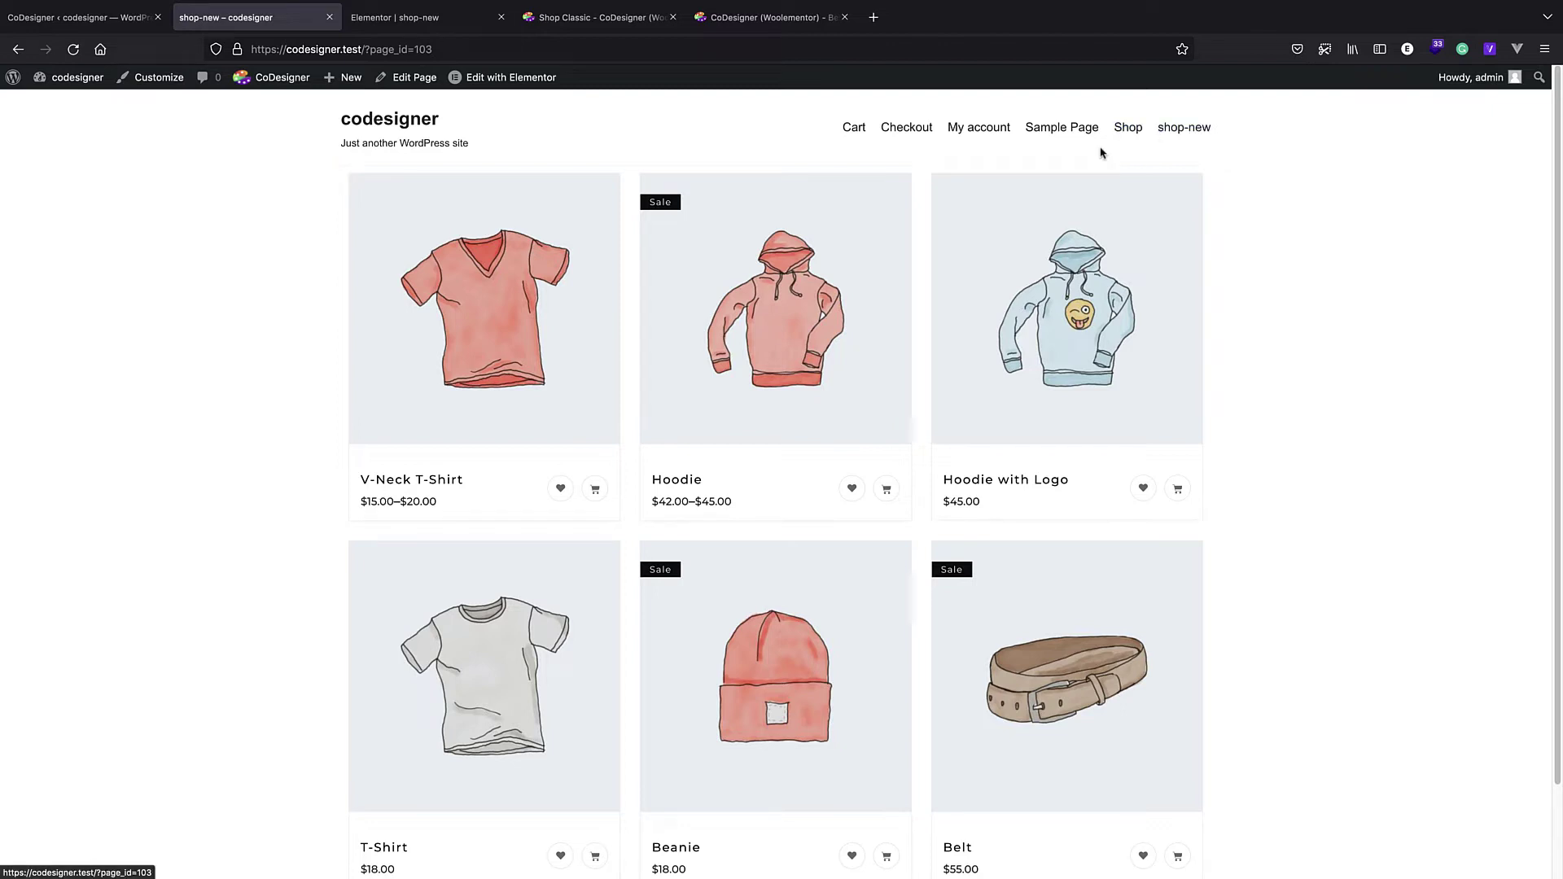
pyautogui.scroll(-3, 504, 181)
pyautogui.scroll(2, 495, 176)
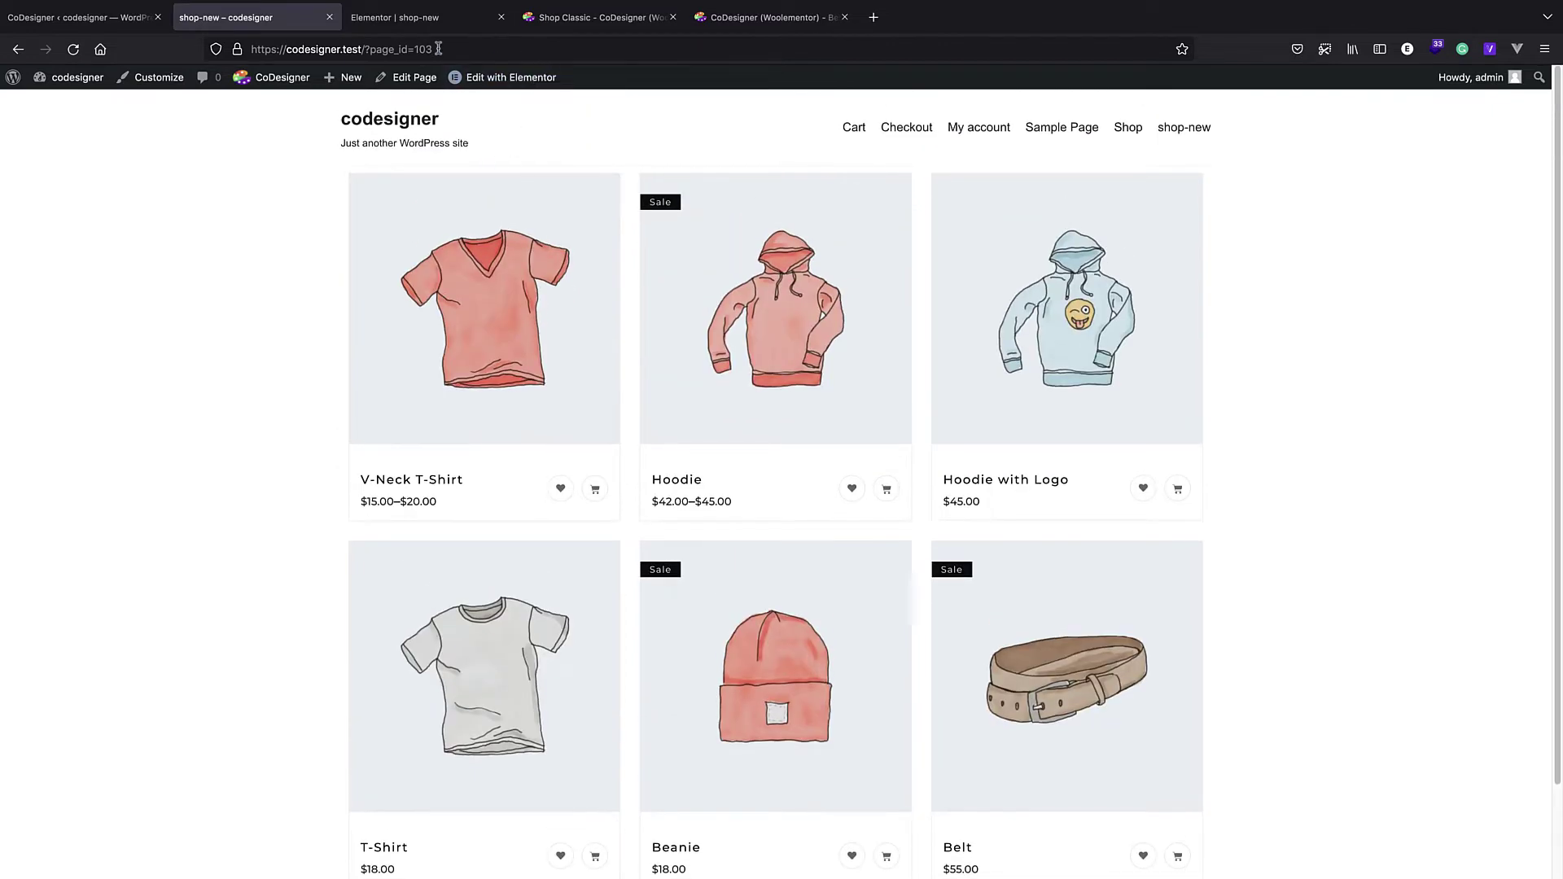
# Step: Return to the shop-new page in Elementor and look through the available widgets, including the global and favorites groups
pyautogui.click(401, 21)
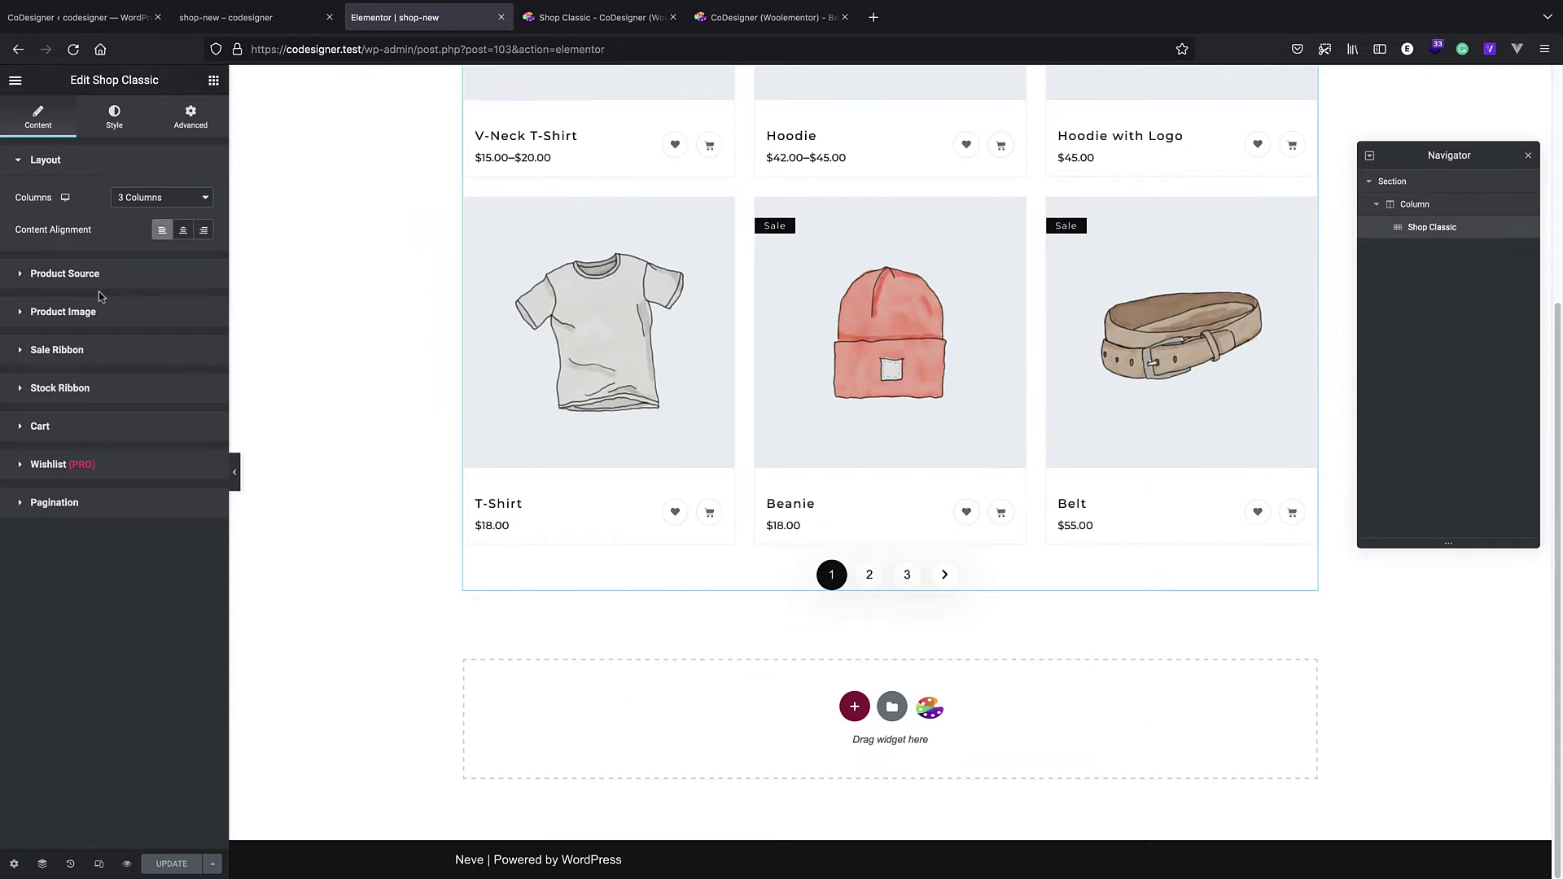
pyautogui.scroll(5, 753, 355)
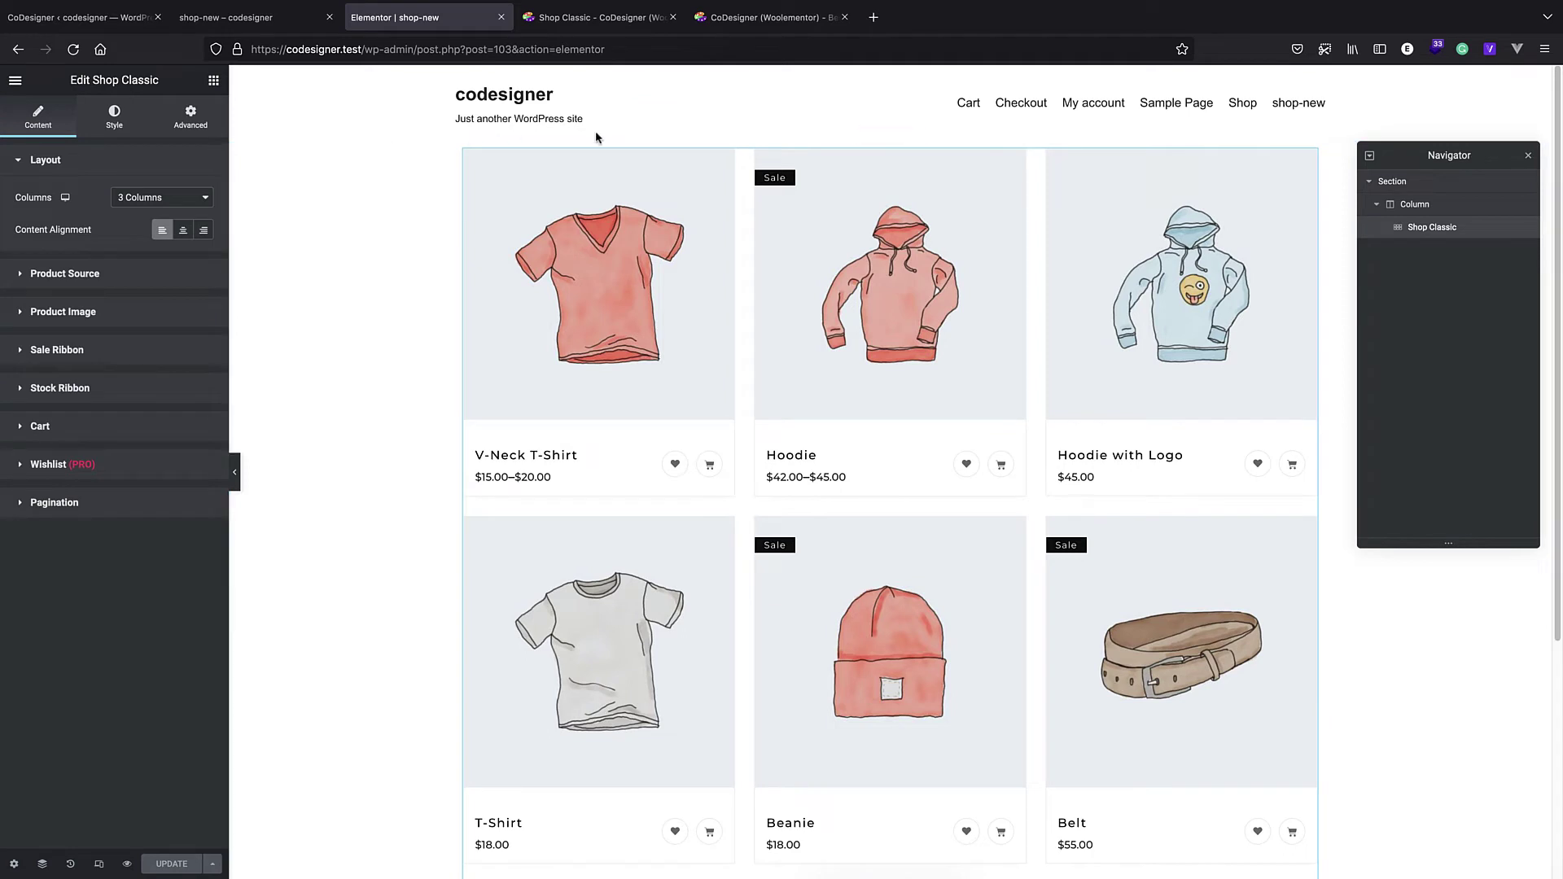
pyautogui.click(211, 82)
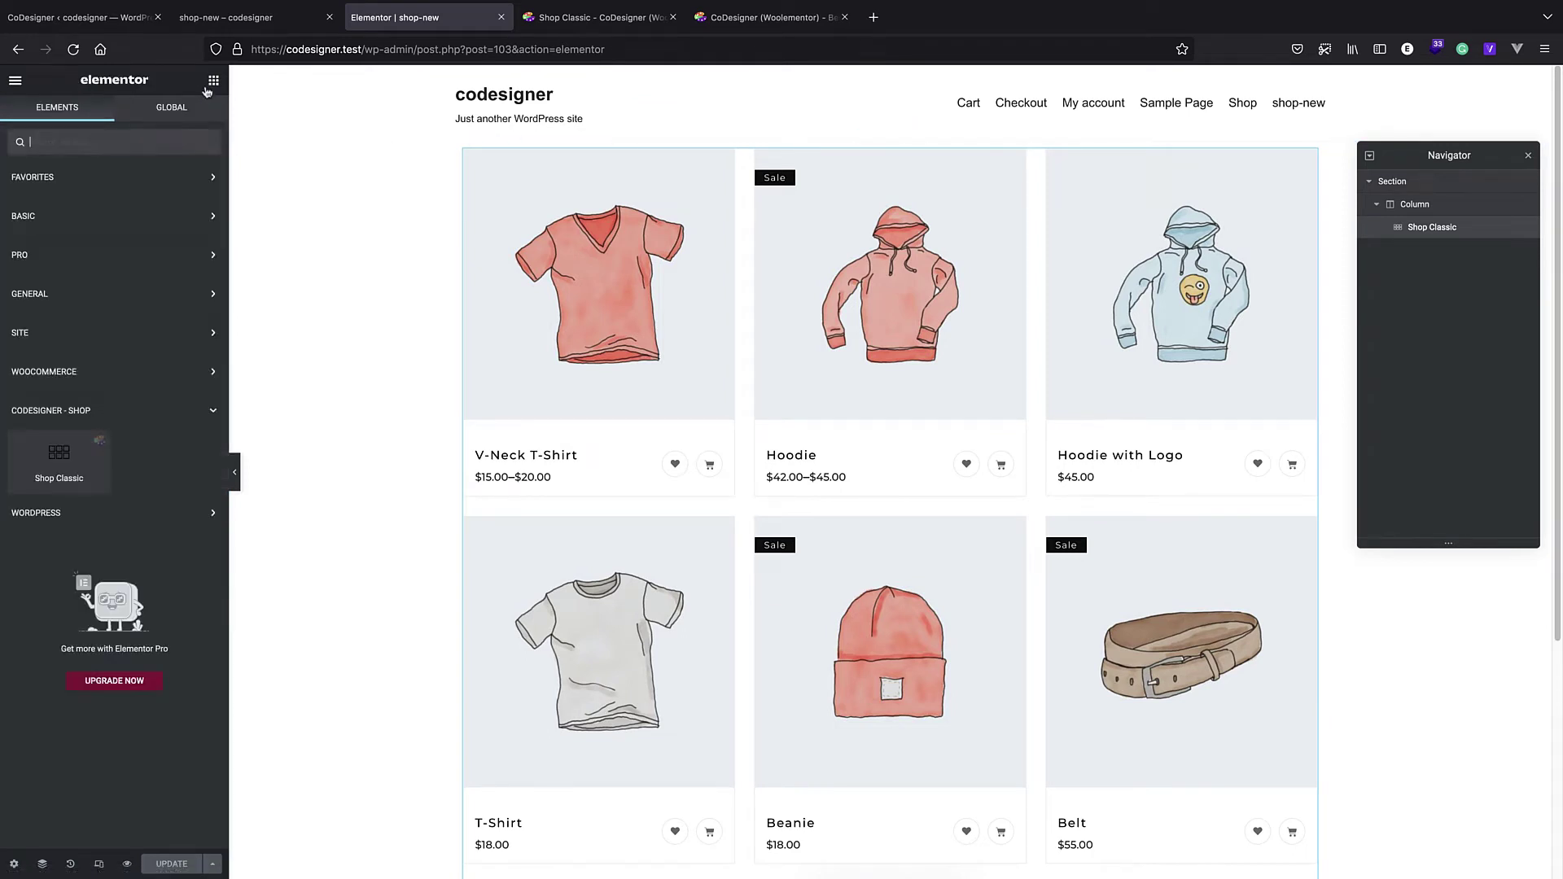
pyautogui.click(191, 104)
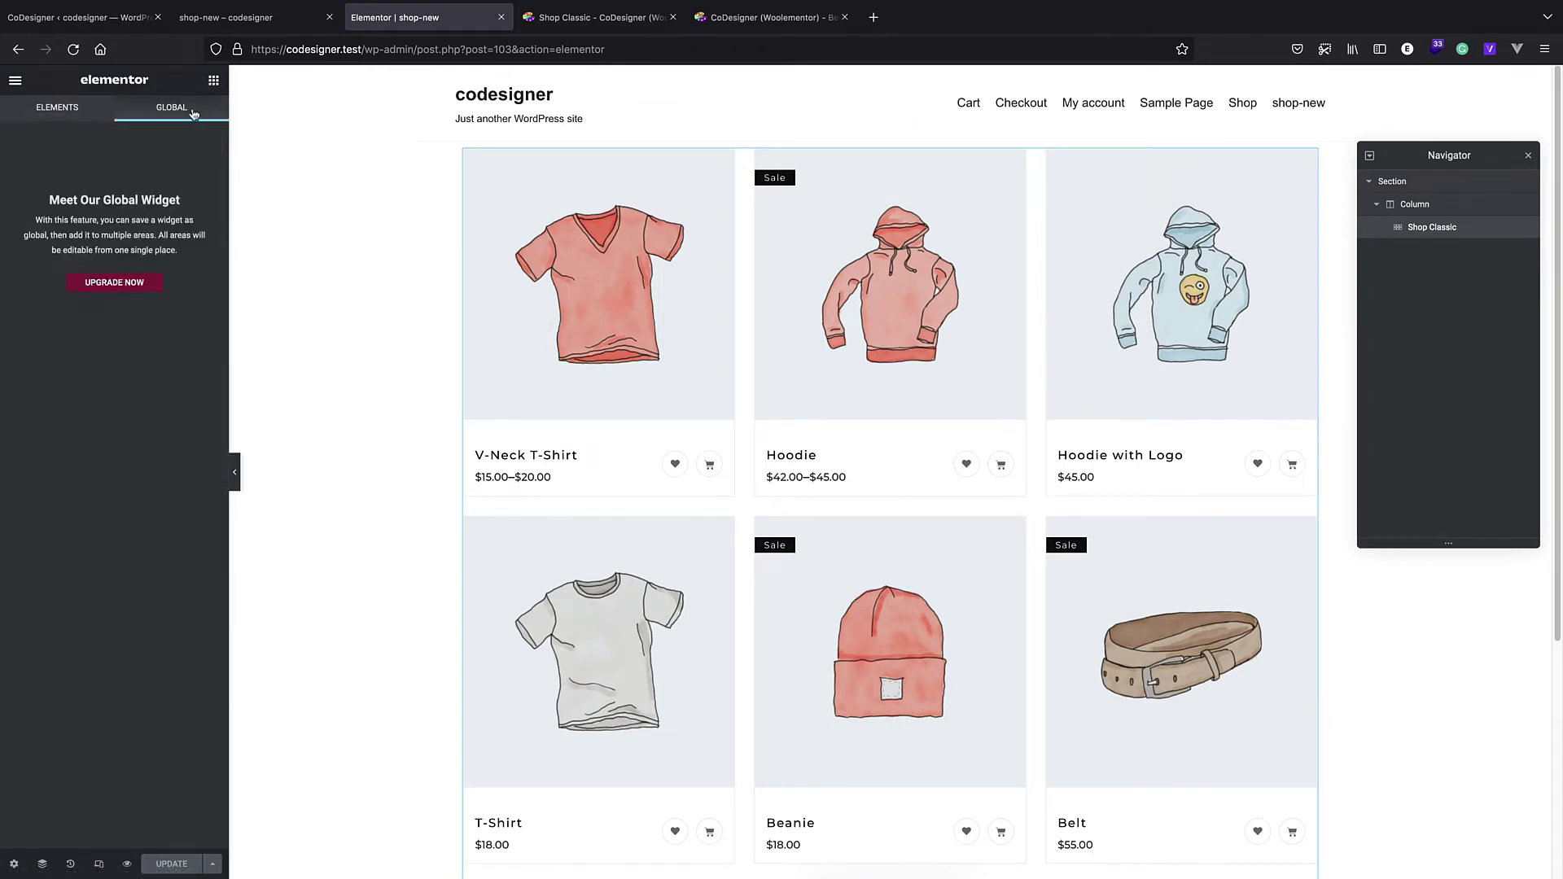
pyautogui.click(58, 111)
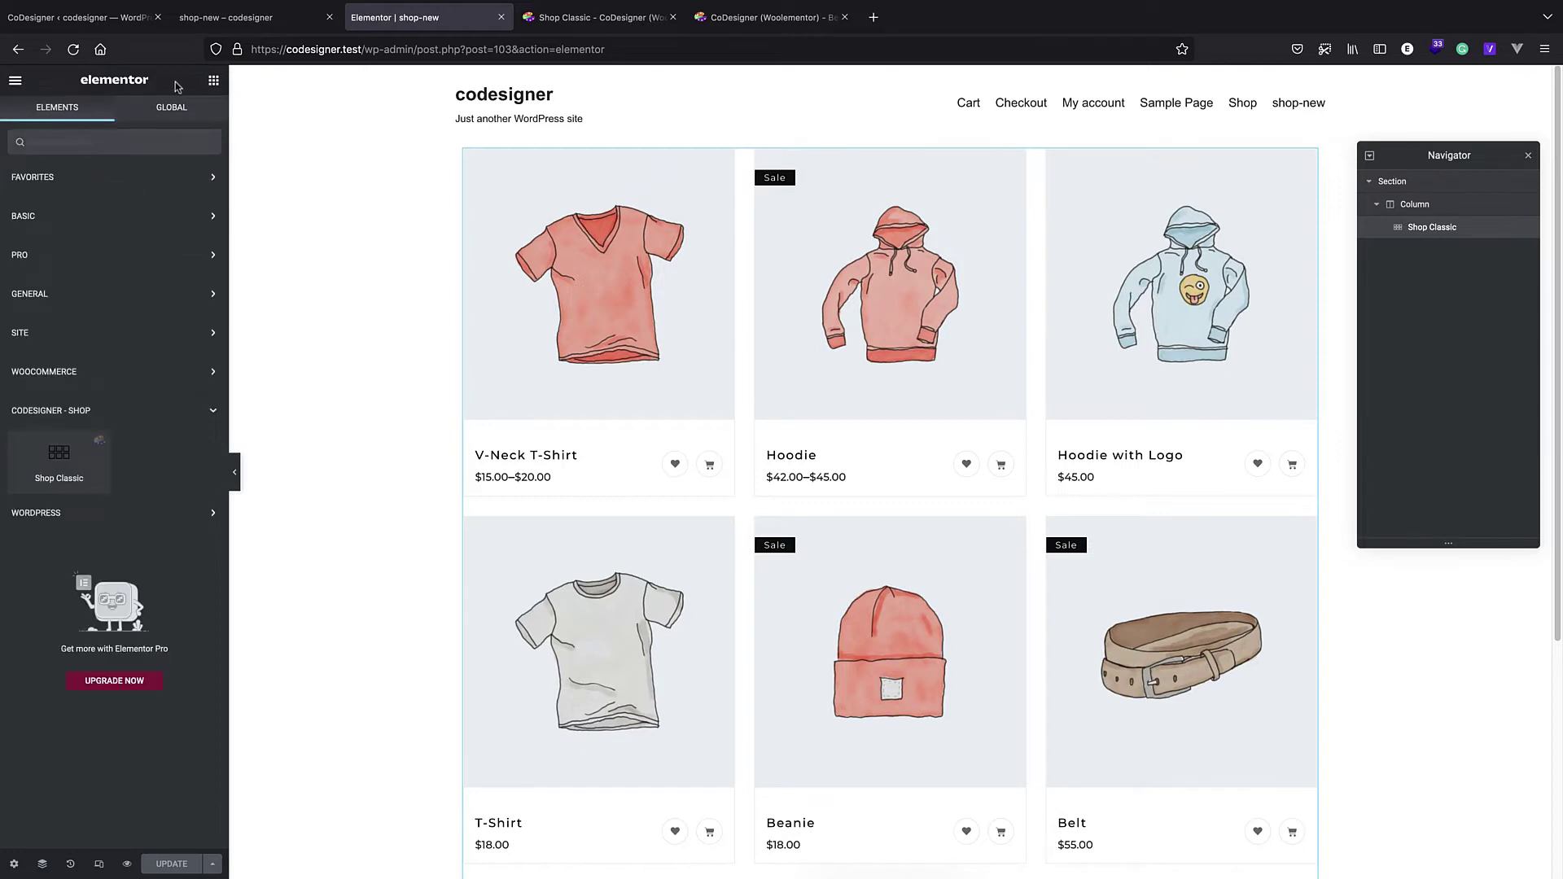
pyautogui.click(106, 177)
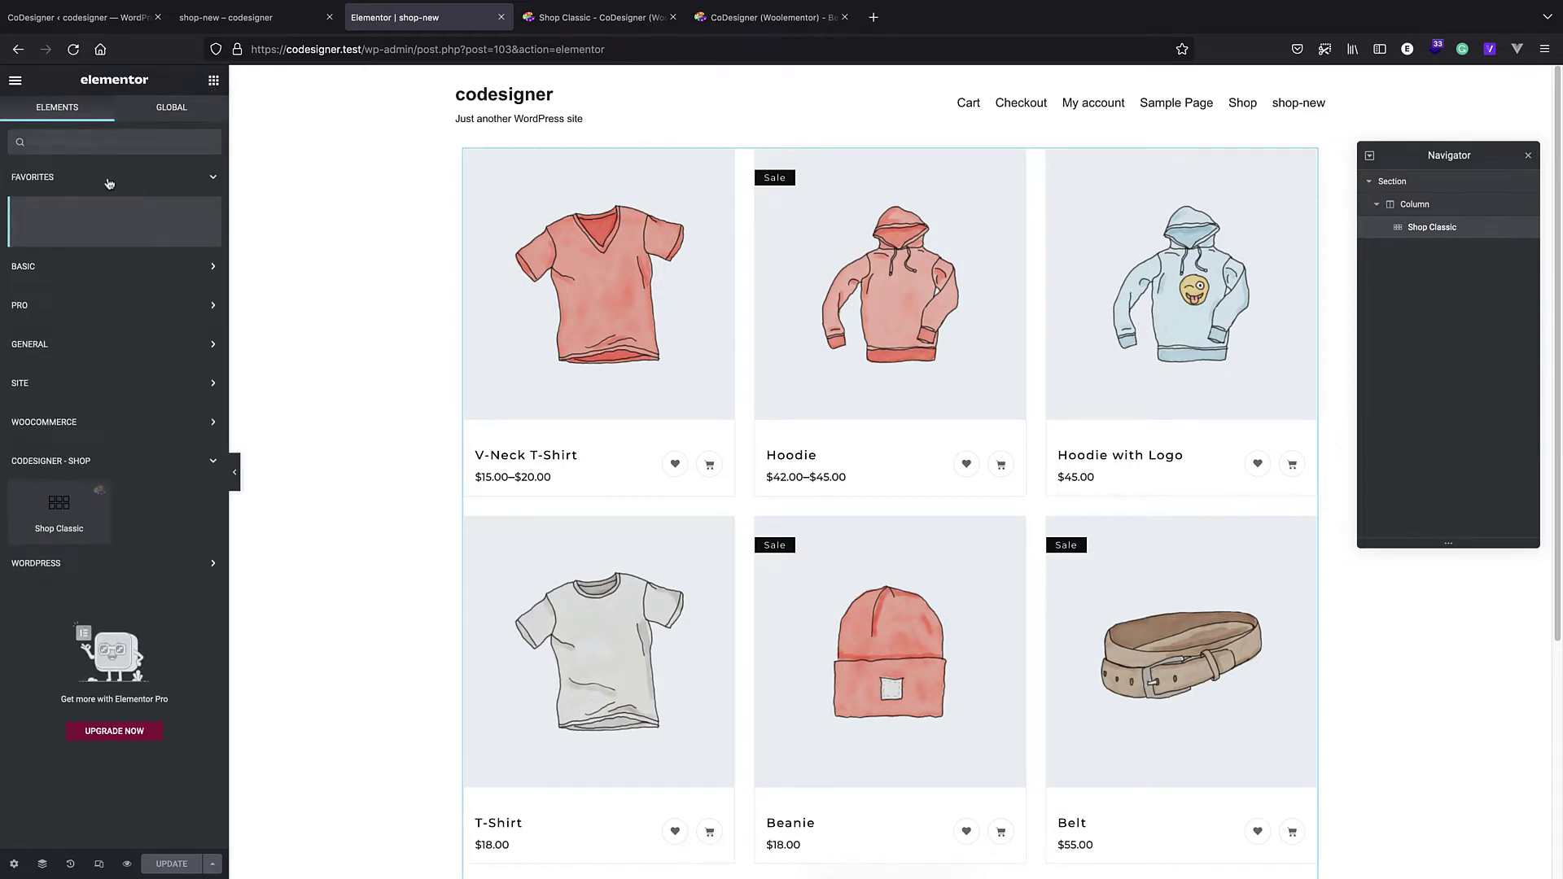
pyautogui.click(108, 174)
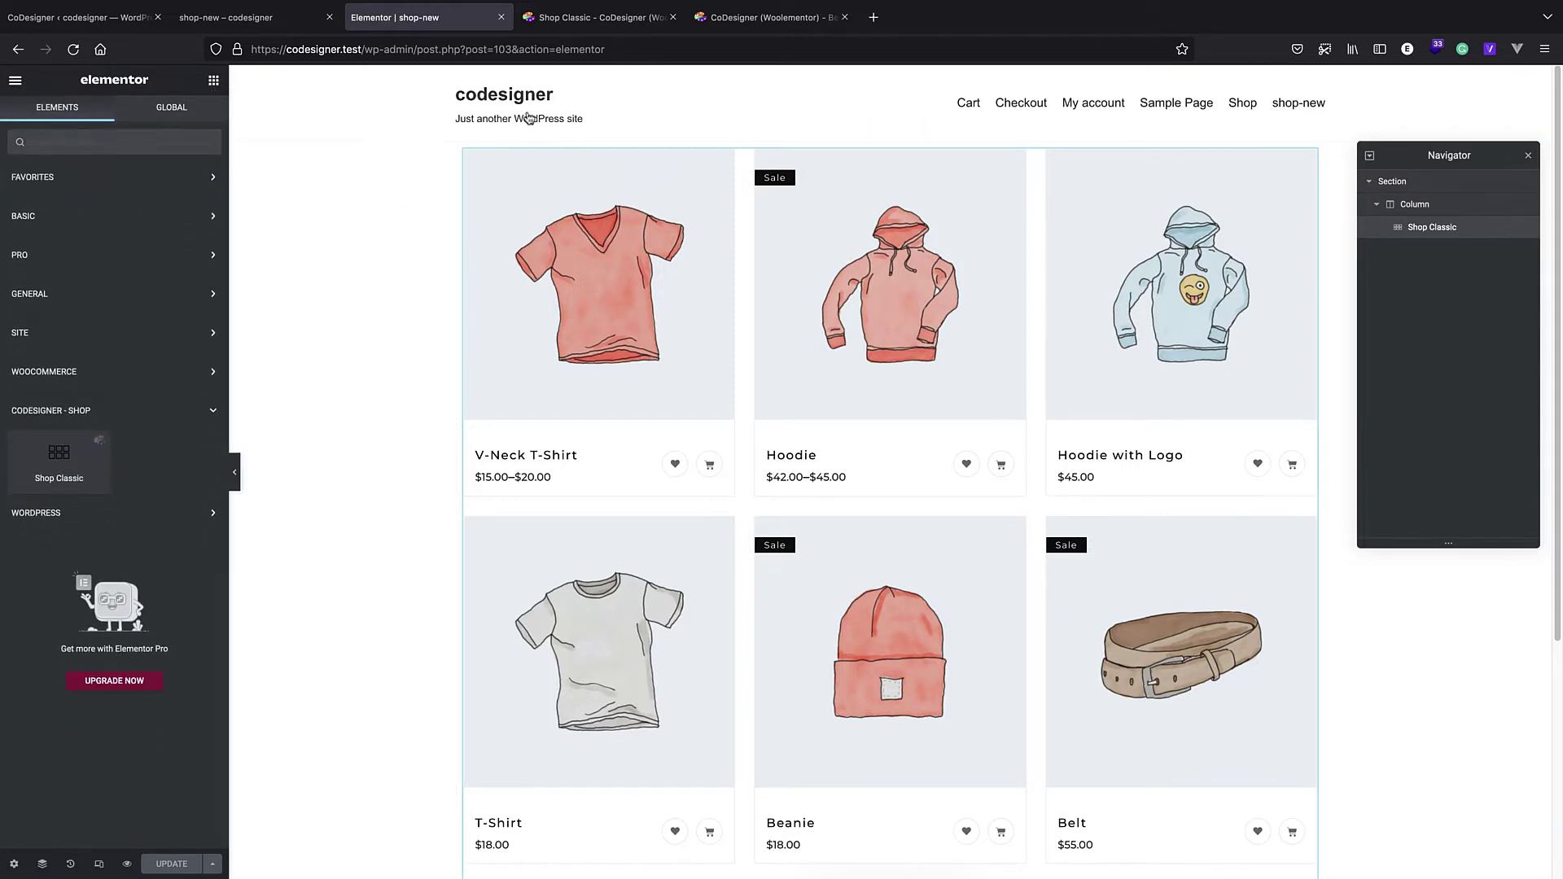
# Step: Show the basic widgets and add a single-column section above the Shop Classic section
pyautogui.click(70, 227)
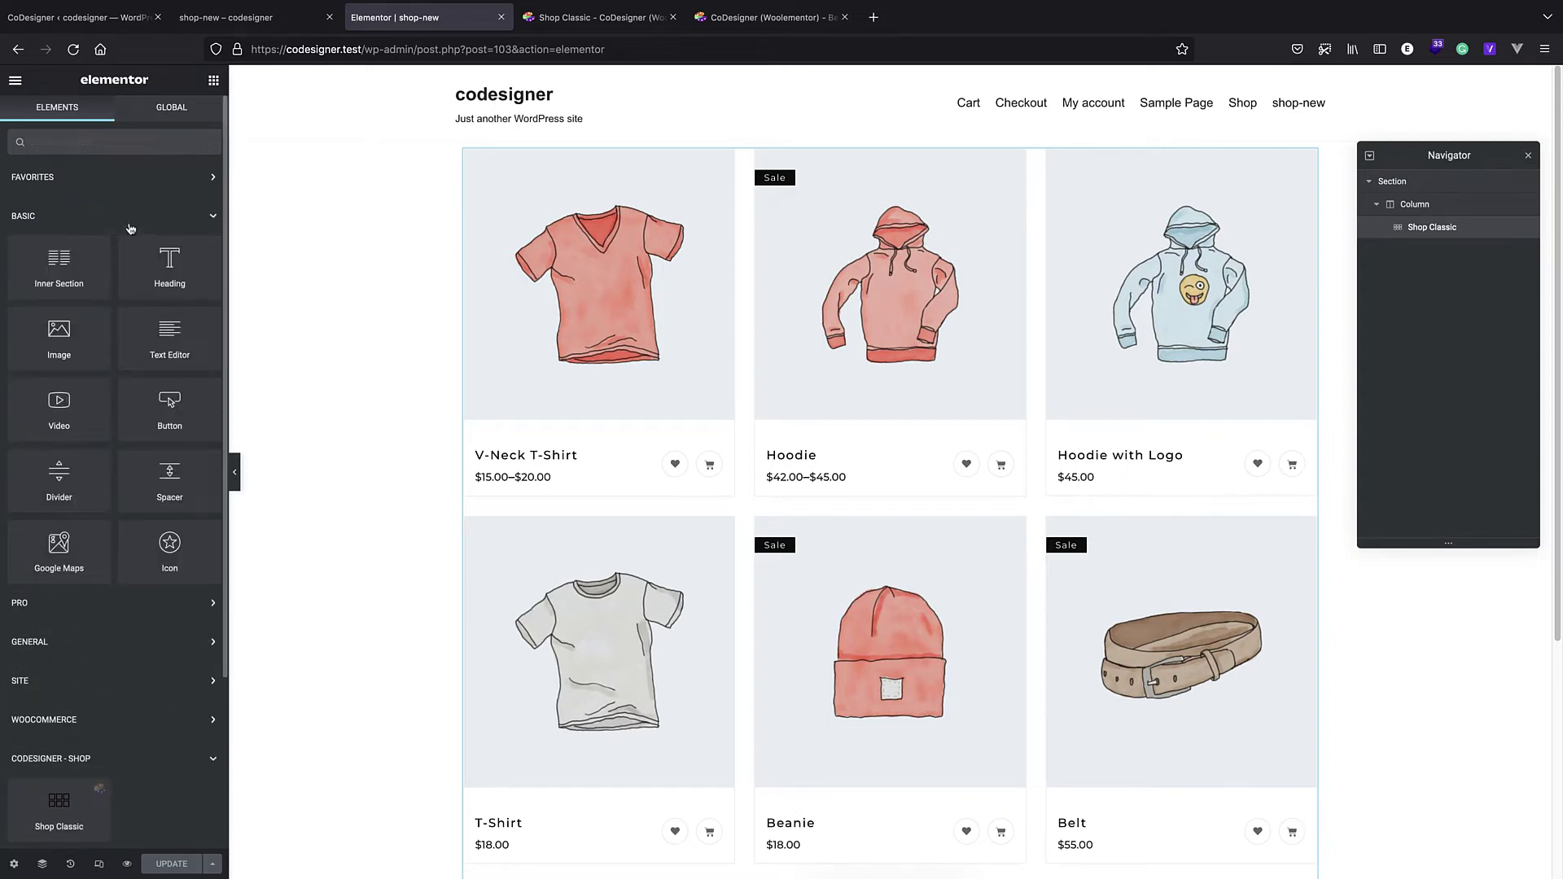
pyautogui.click(867, 137)
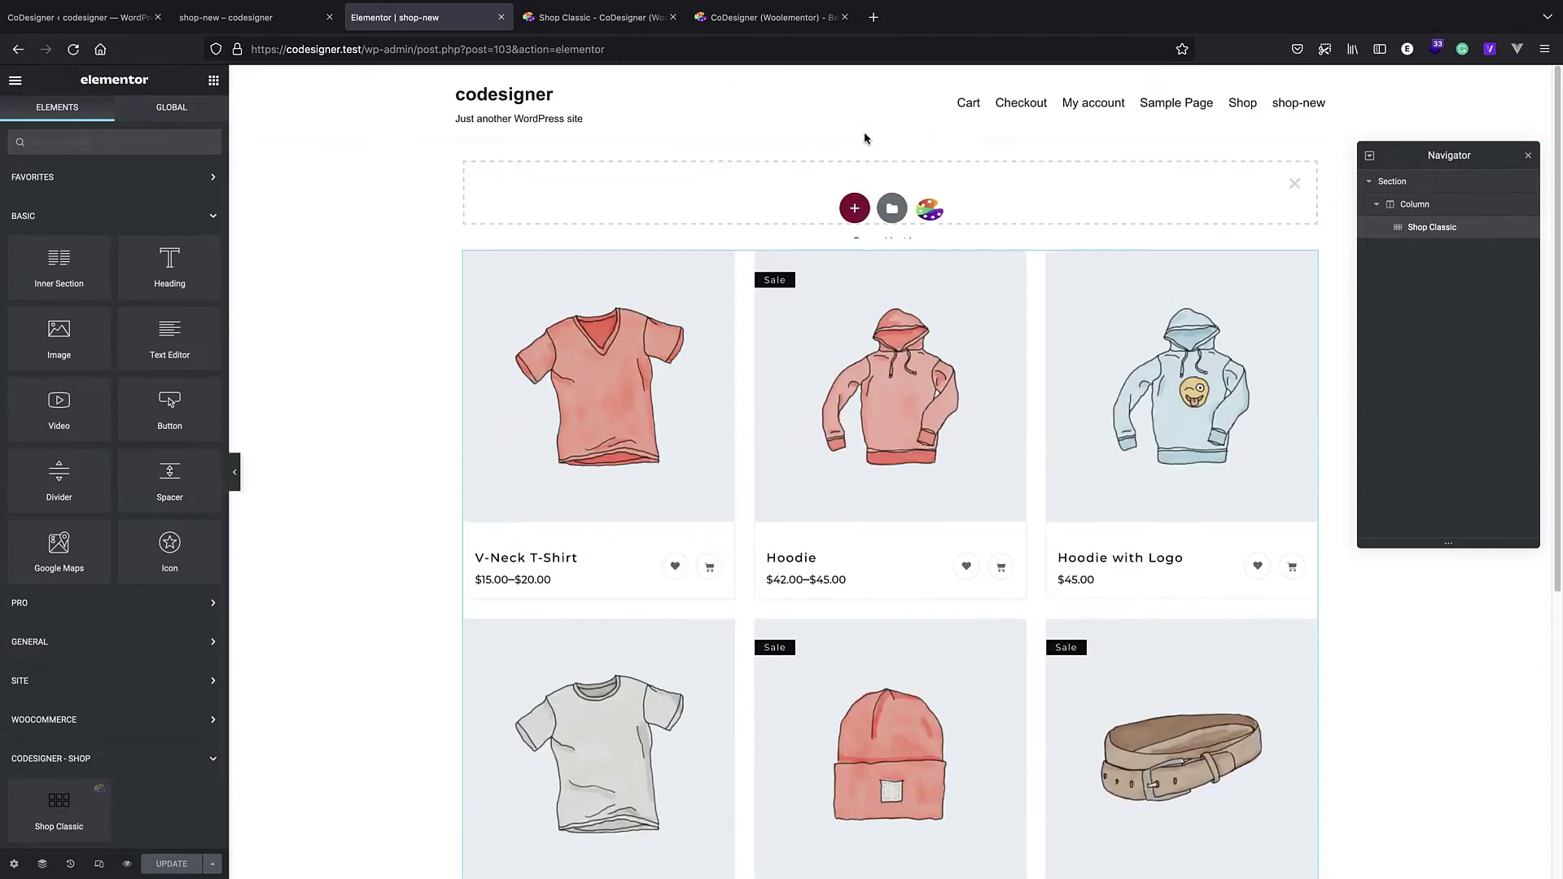
pyautogui.click(854, 208)
pyautogui.click(682, 248)
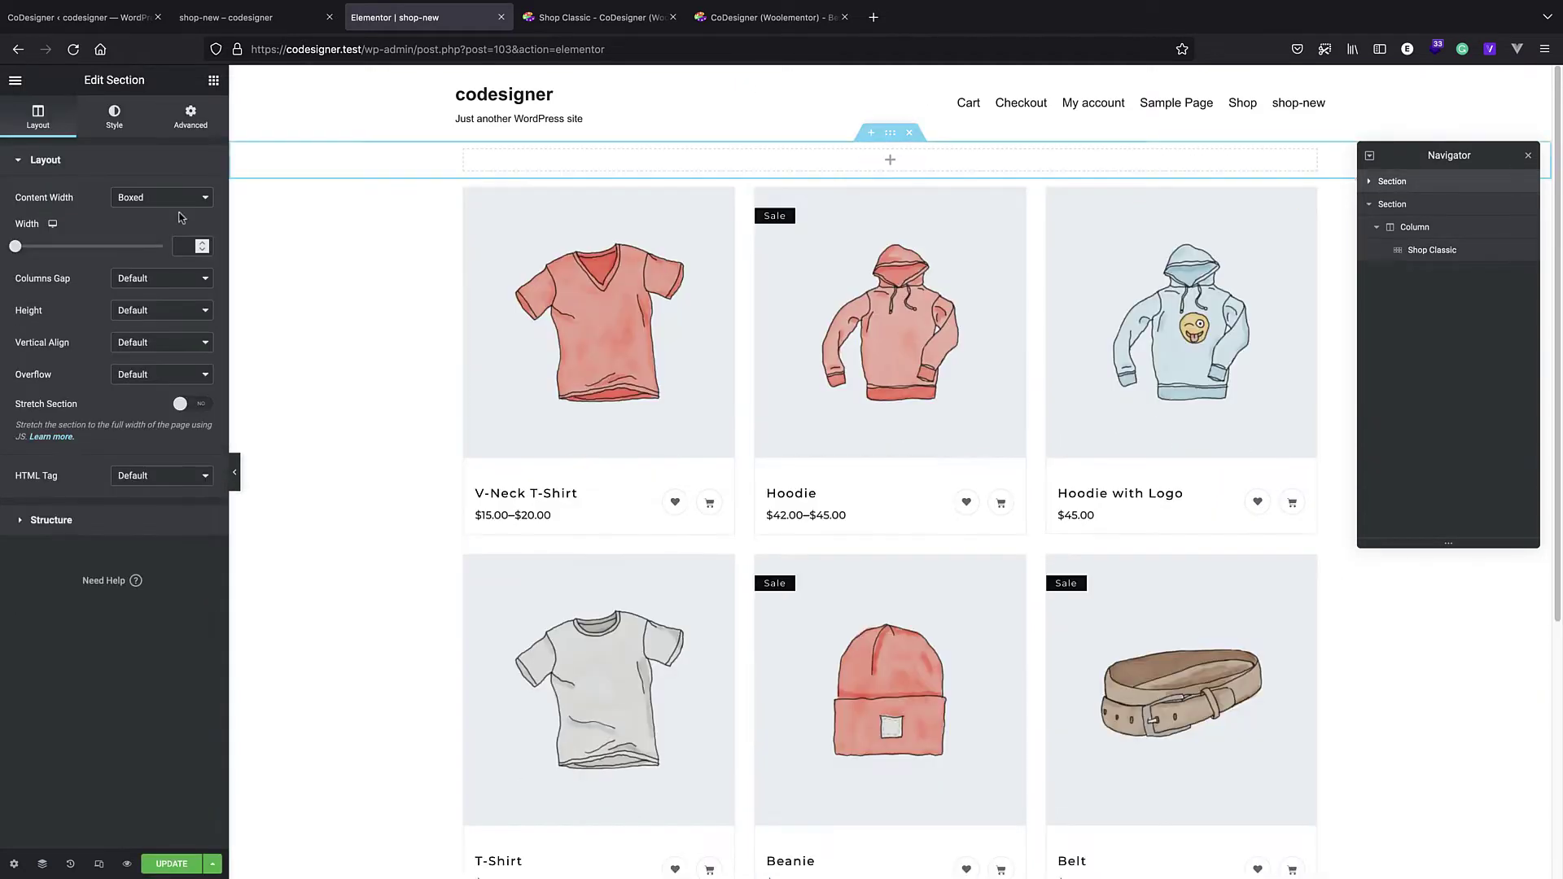
# Step: Add a Heading widget to the new section with the text "Buy awesome products"
pyautogui.click(216, 81)
pyautogui.moveTo(171, 260); pyautogui.dragTo(900, 163)
pyautogui.tripleClick(601, 163)
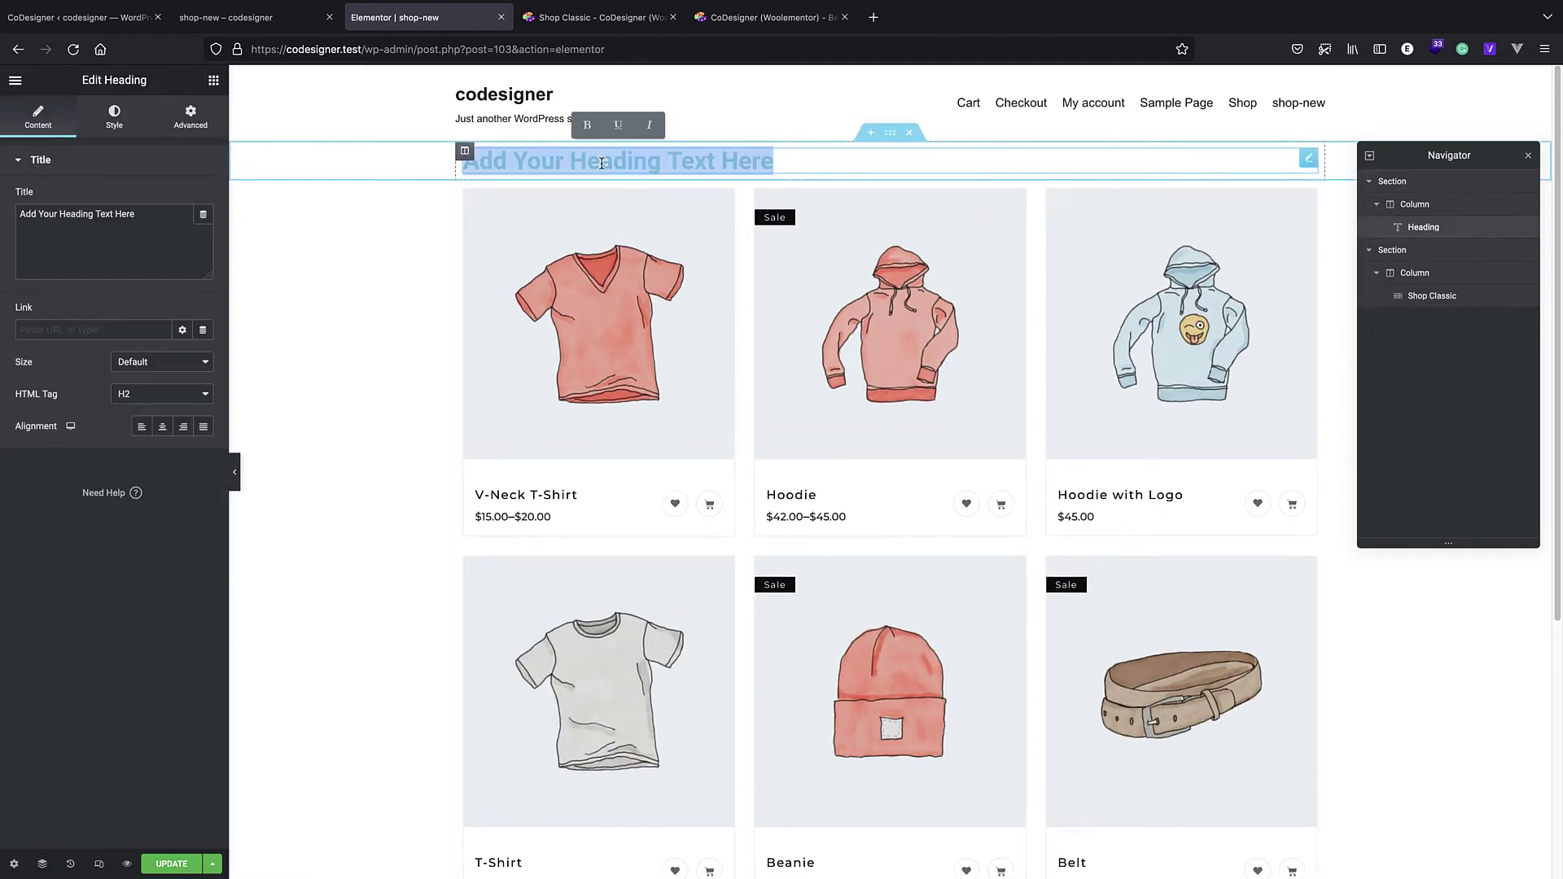
pyautogui.write('BUY')
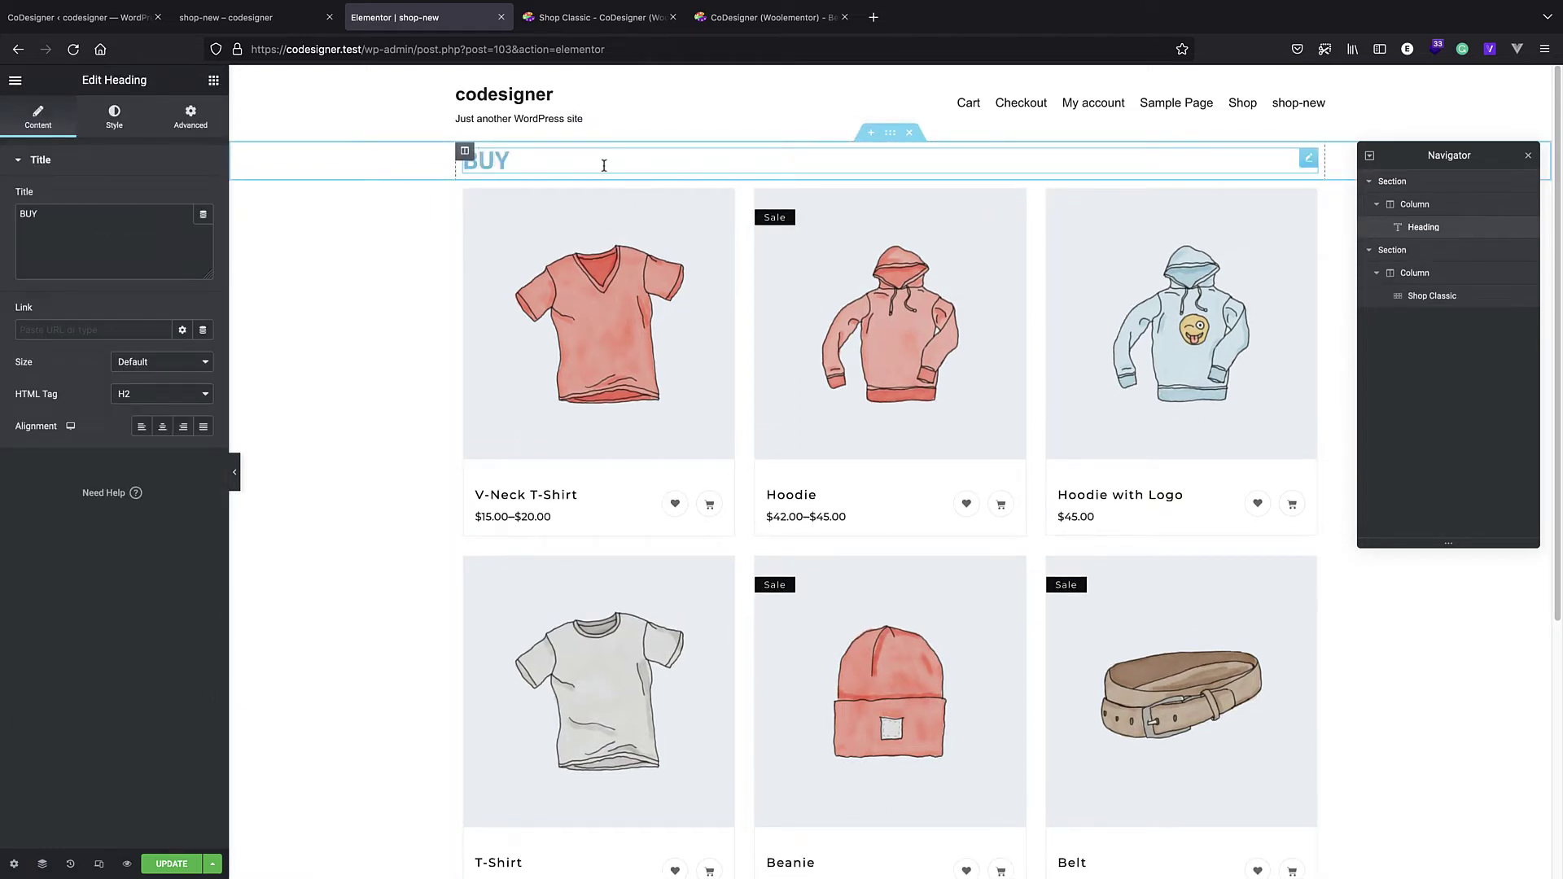
pyautogui.write(' awesome products')
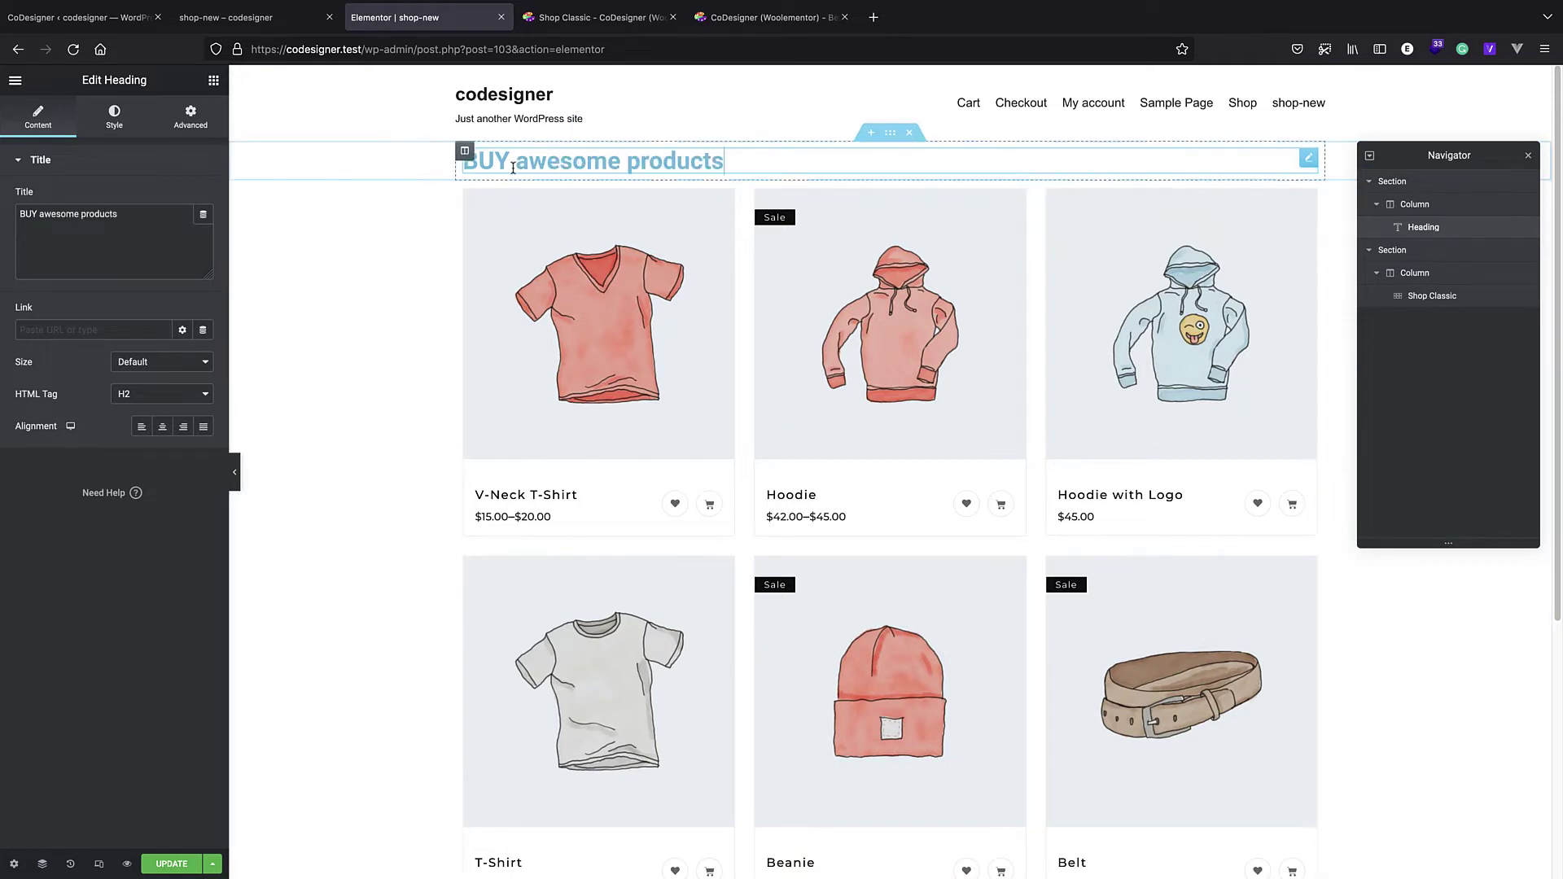
pyautogui.moveTo(511, 161); pyautogui.dragTo(478, 161)
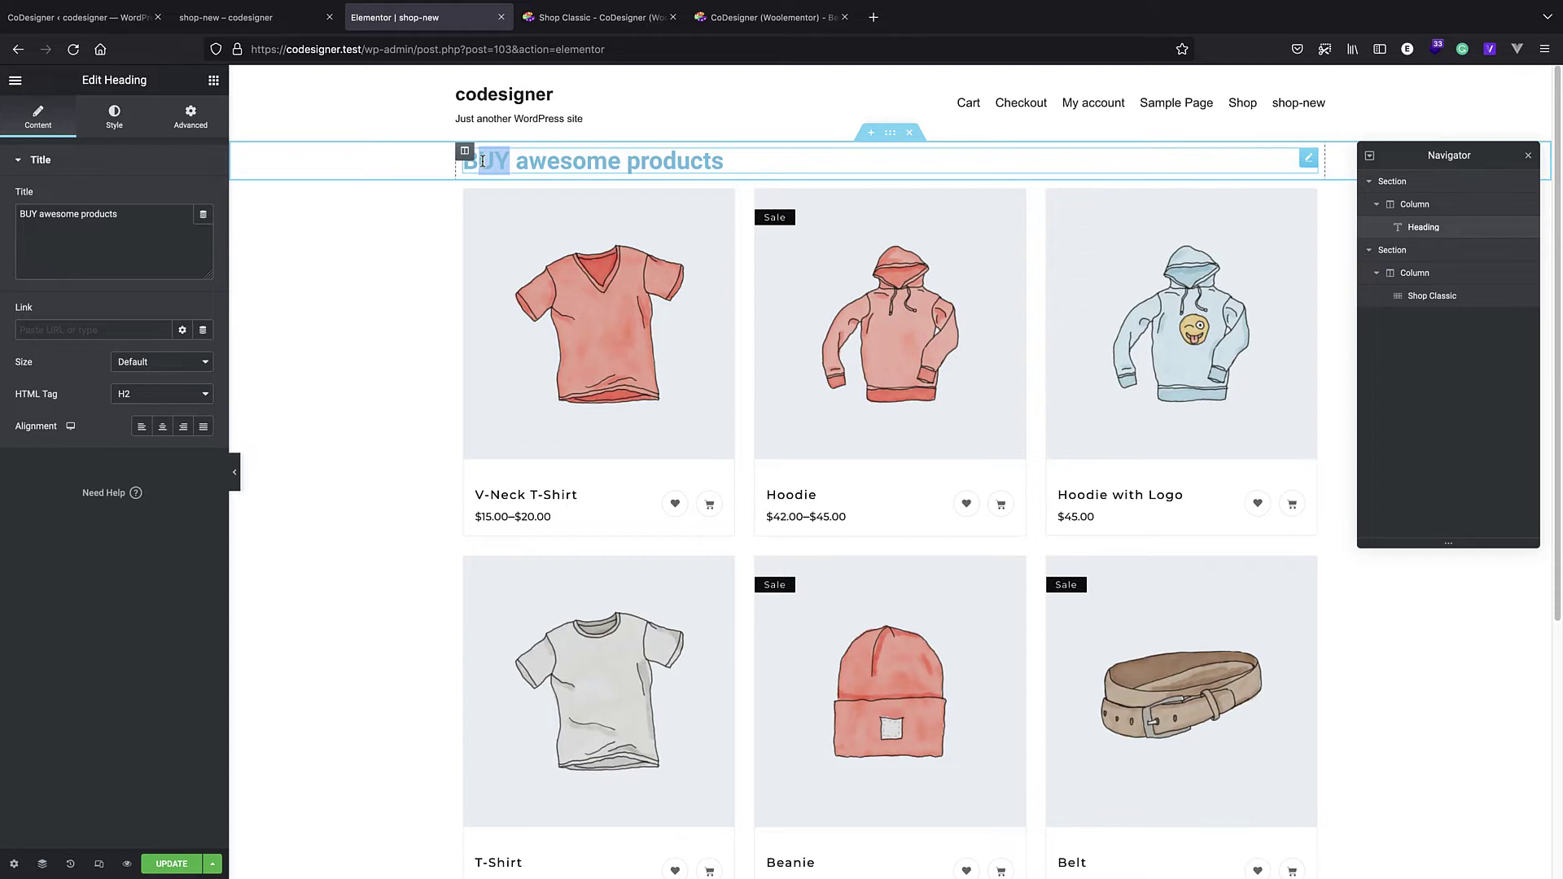
pyautogui.write('uy')
# Step: Set the content width of the heading's section to Full Width
pyautogui.click(1402, 181)
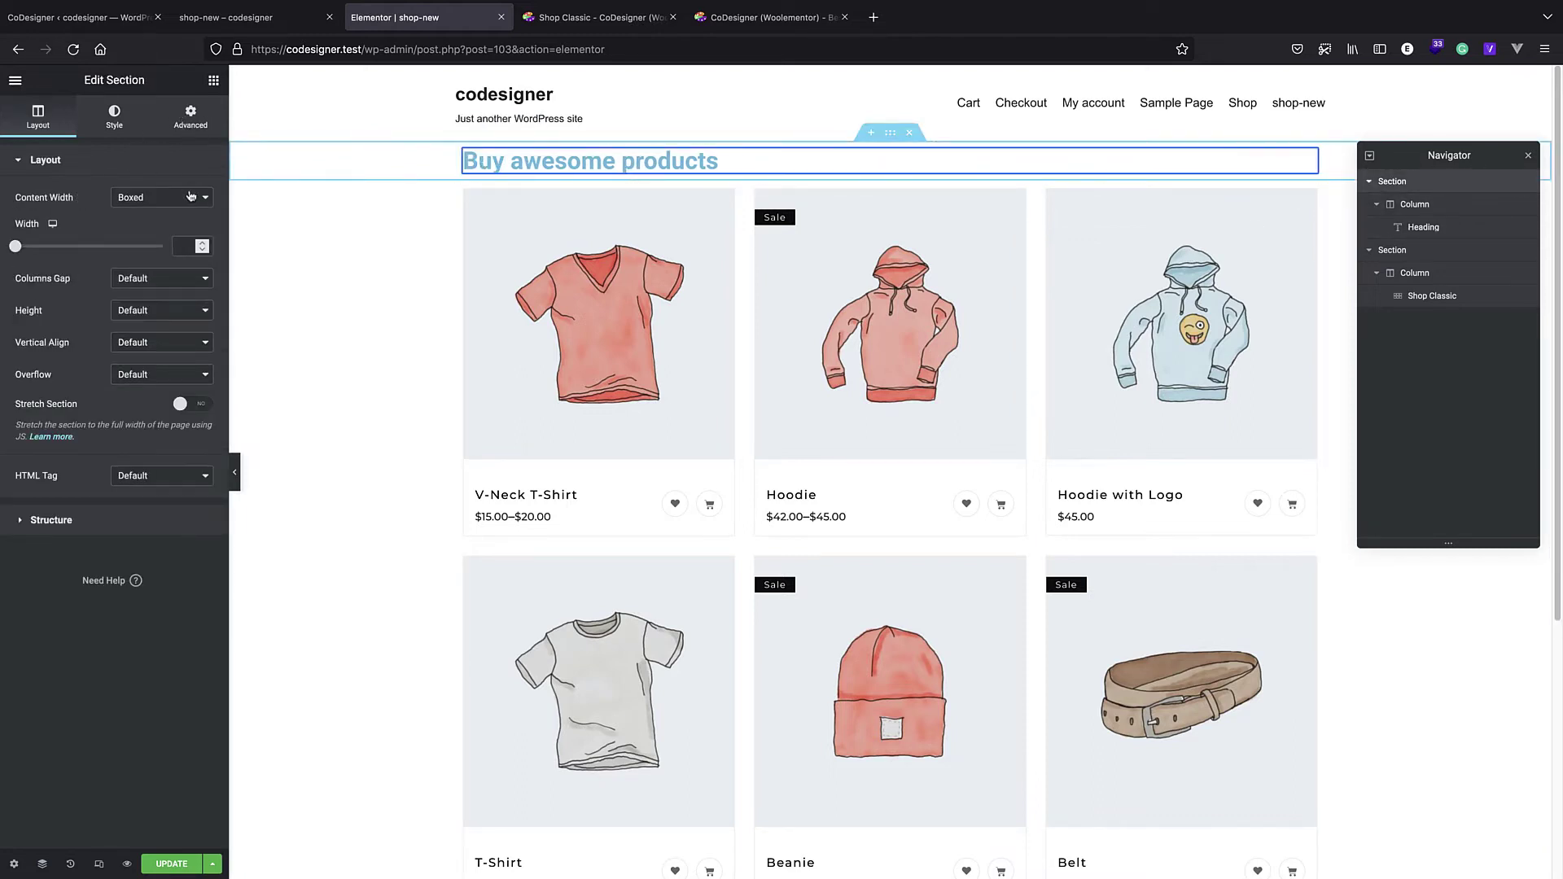
pyautogui.click(191, 196)
pyautogui.click(175, 208)
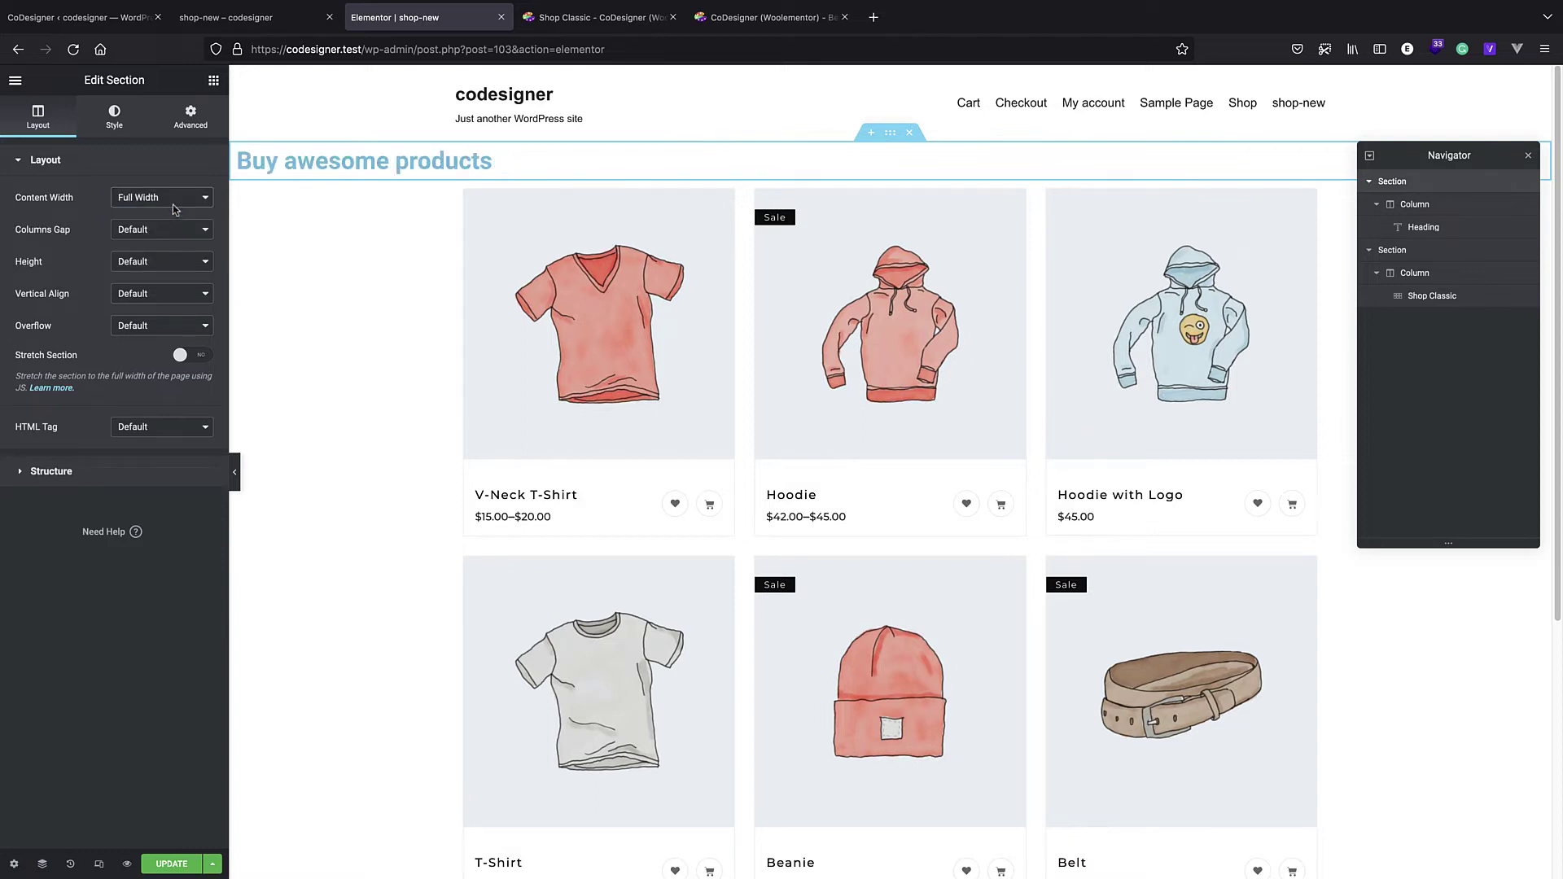
# Step: Give the heading section a classic background using the image logo-1.jpg from the media library
pyautogui.click(212, 82)
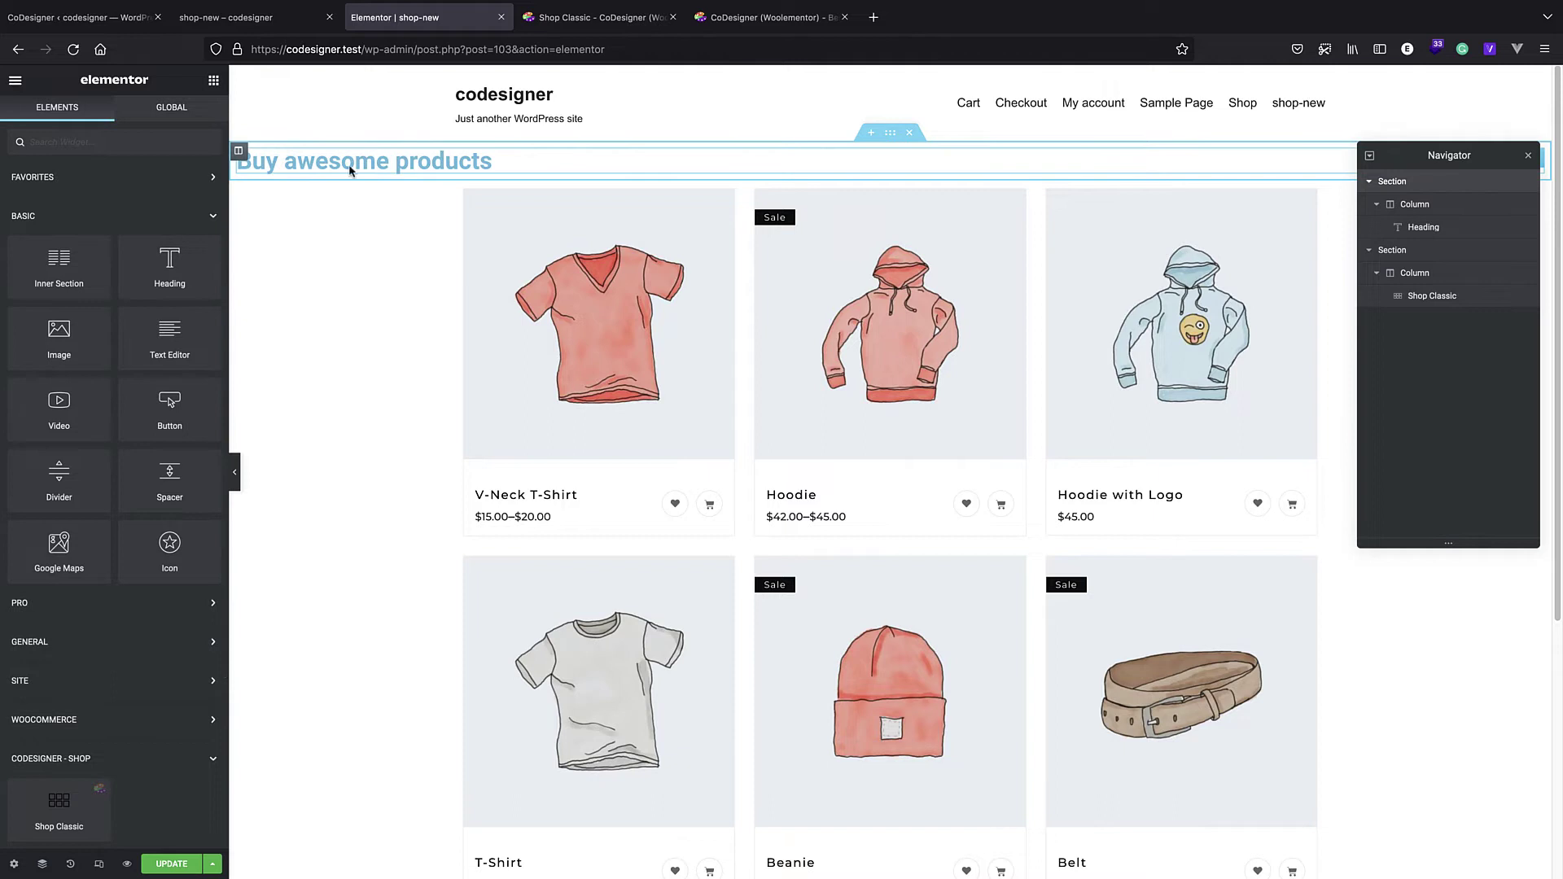
pyautogui.click(192, 109)
pyautogui.click(1397, 181)
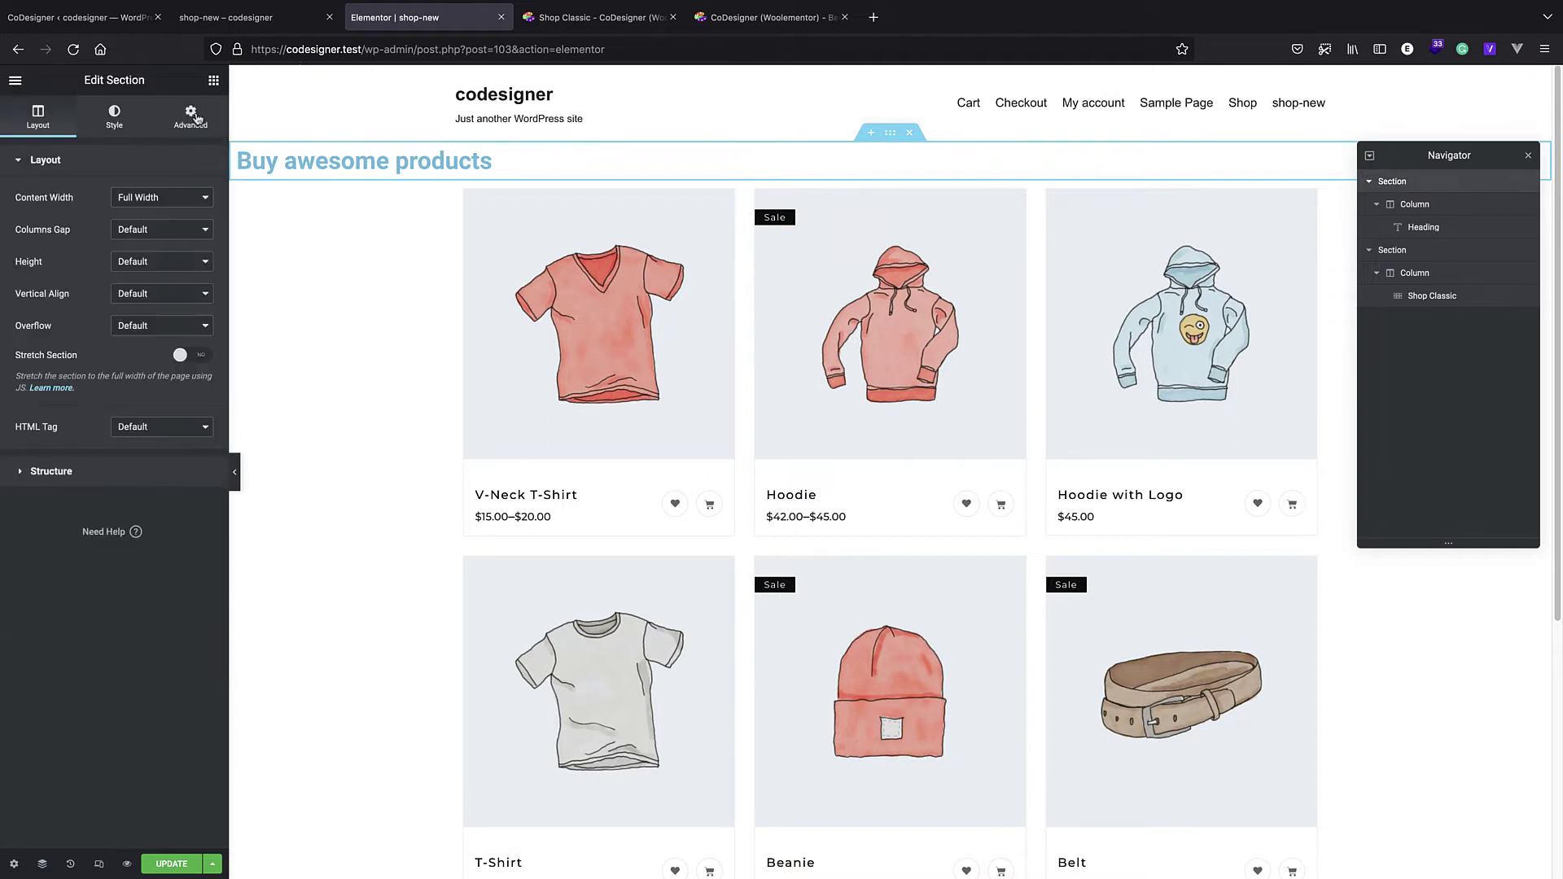
pyautogui.click(105, 120)
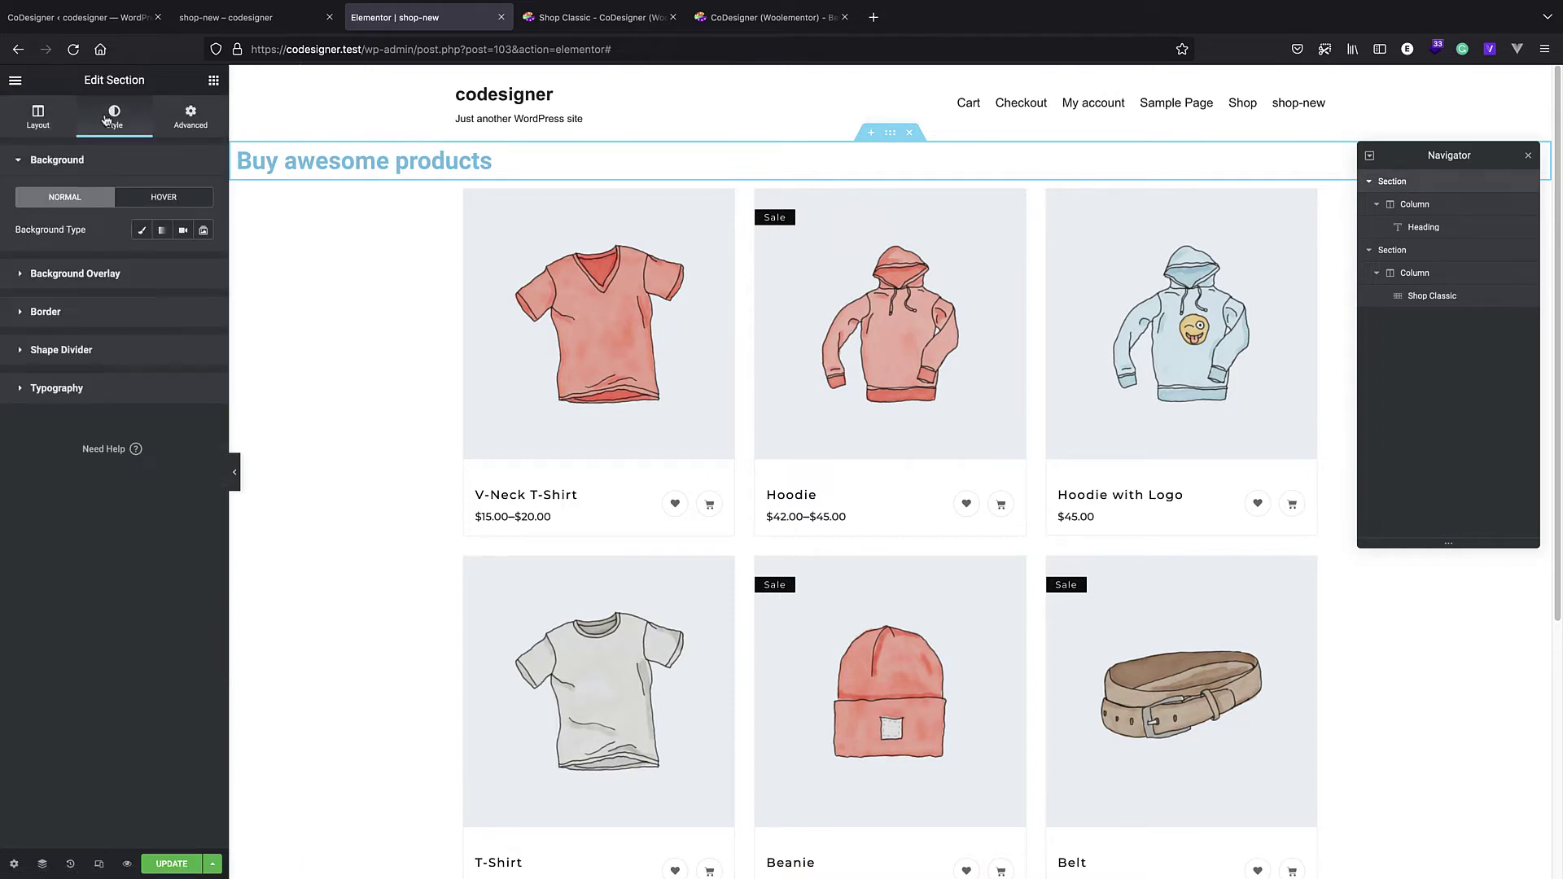
pyautogui.click(141, 230)
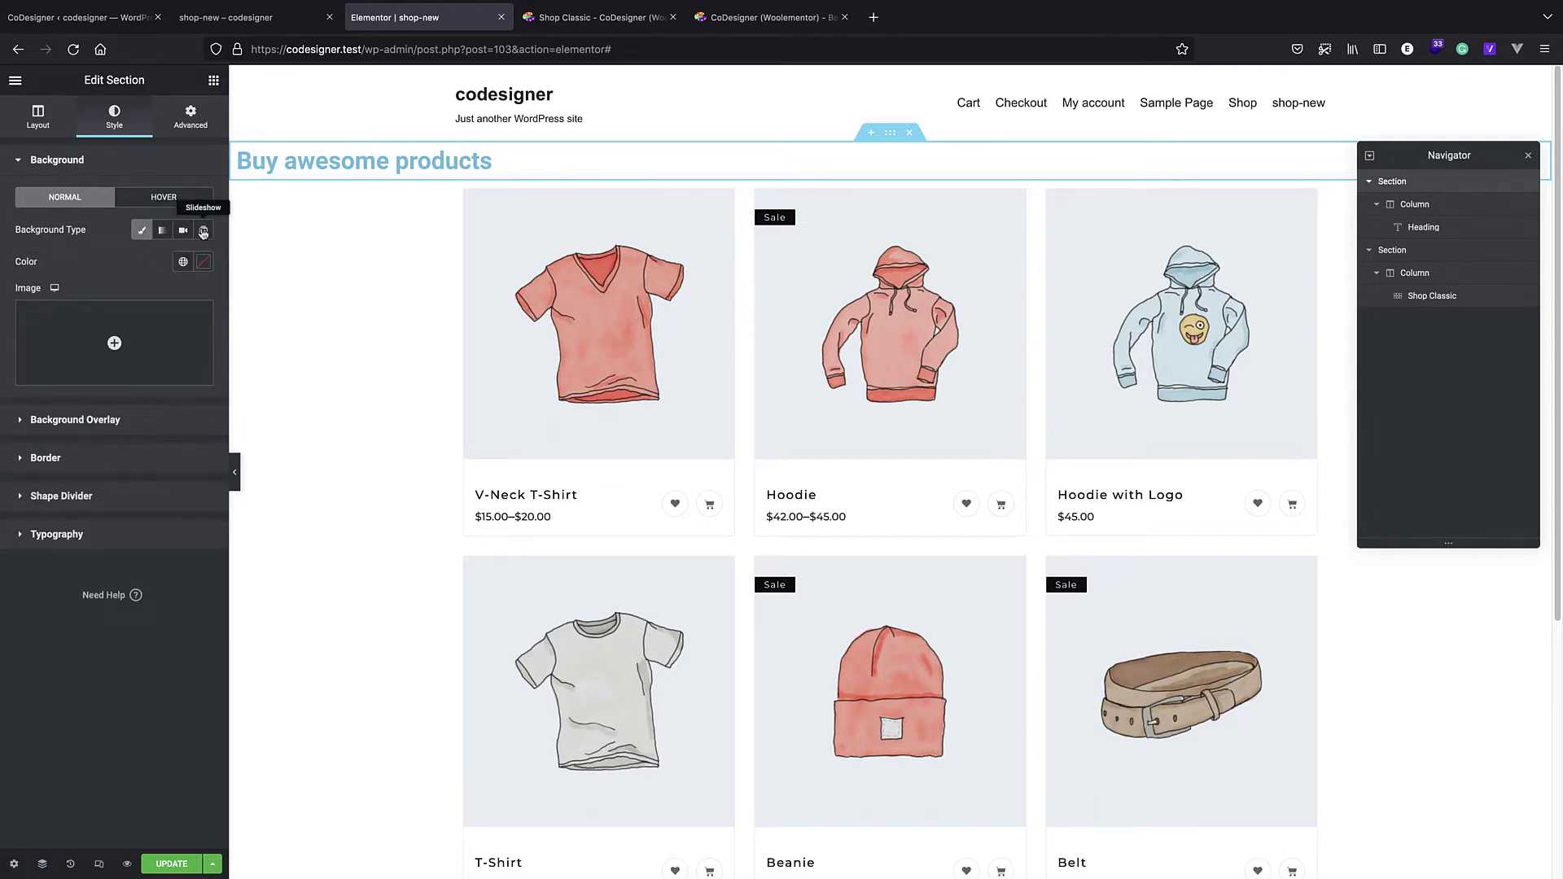
pyautogui.click(195, 330)
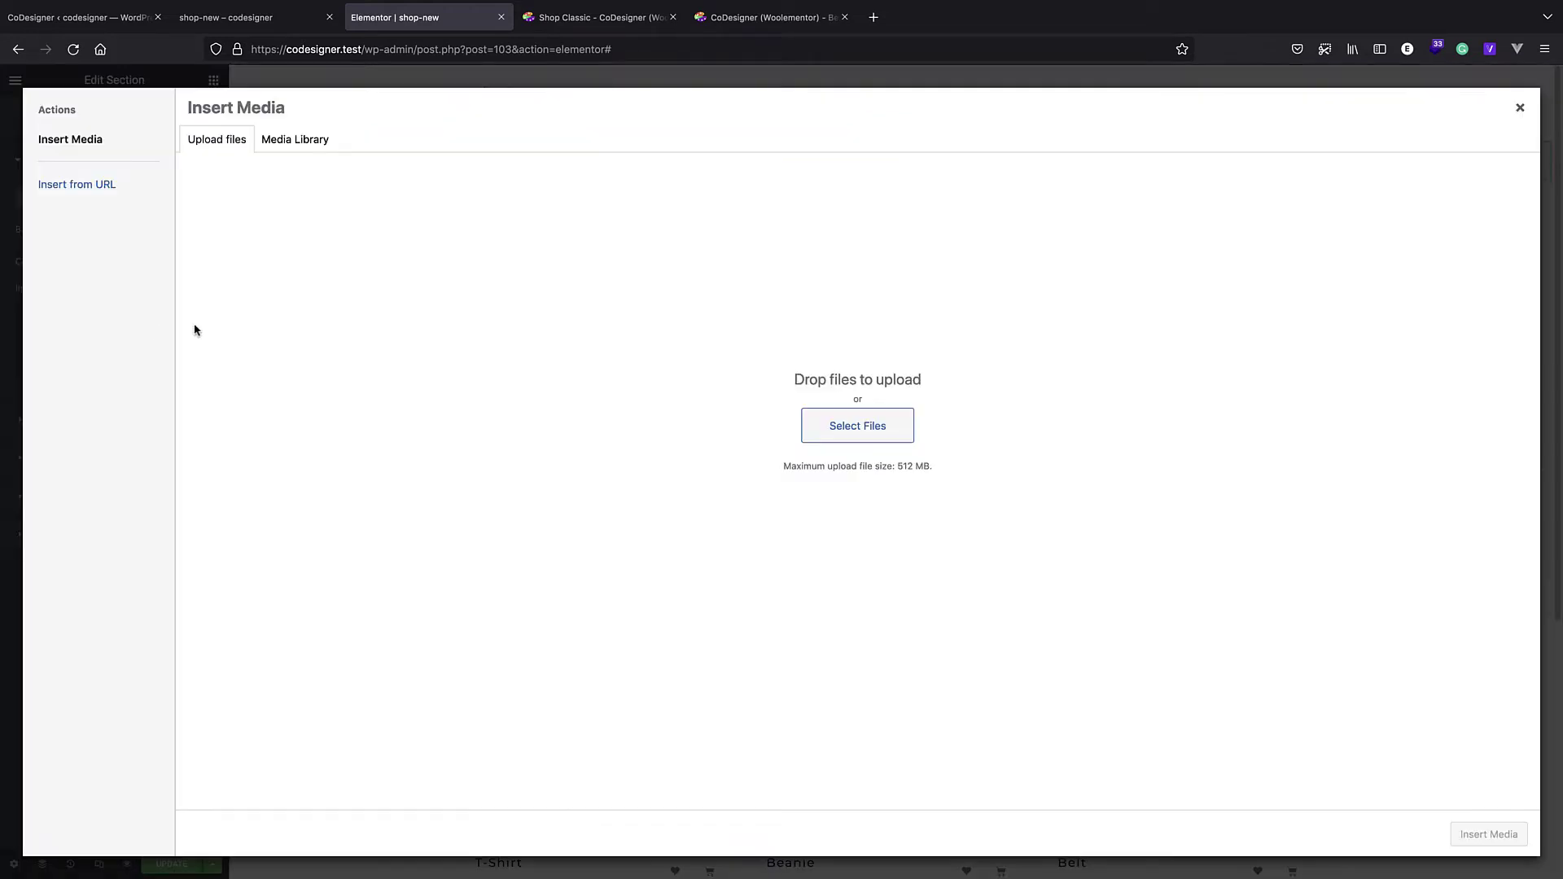
pyautogui.click(269, 139)
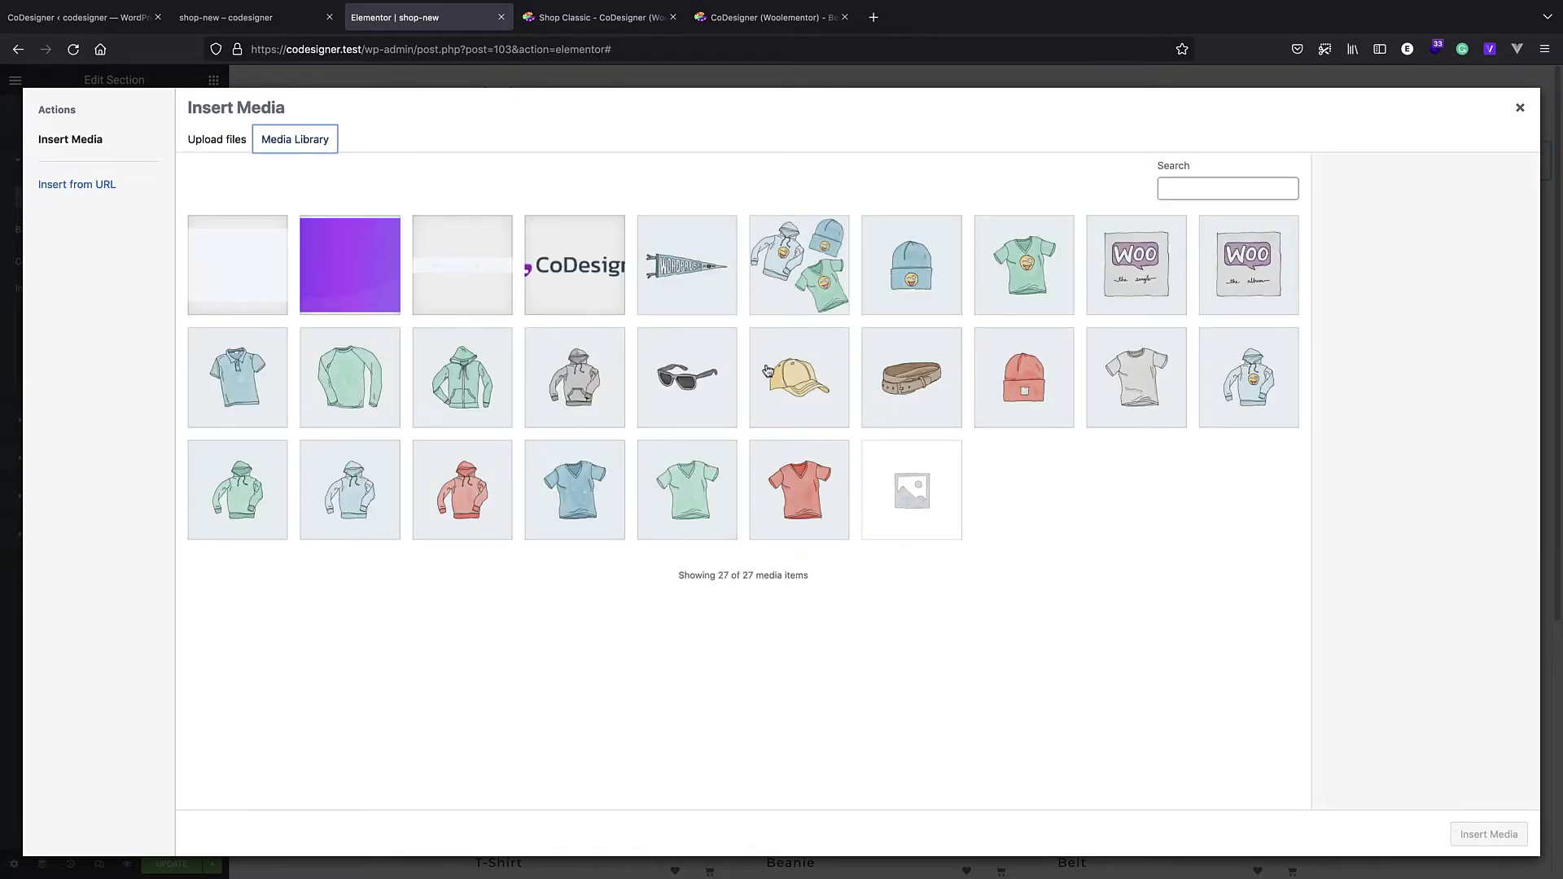
pyautogui.click(826, 291)
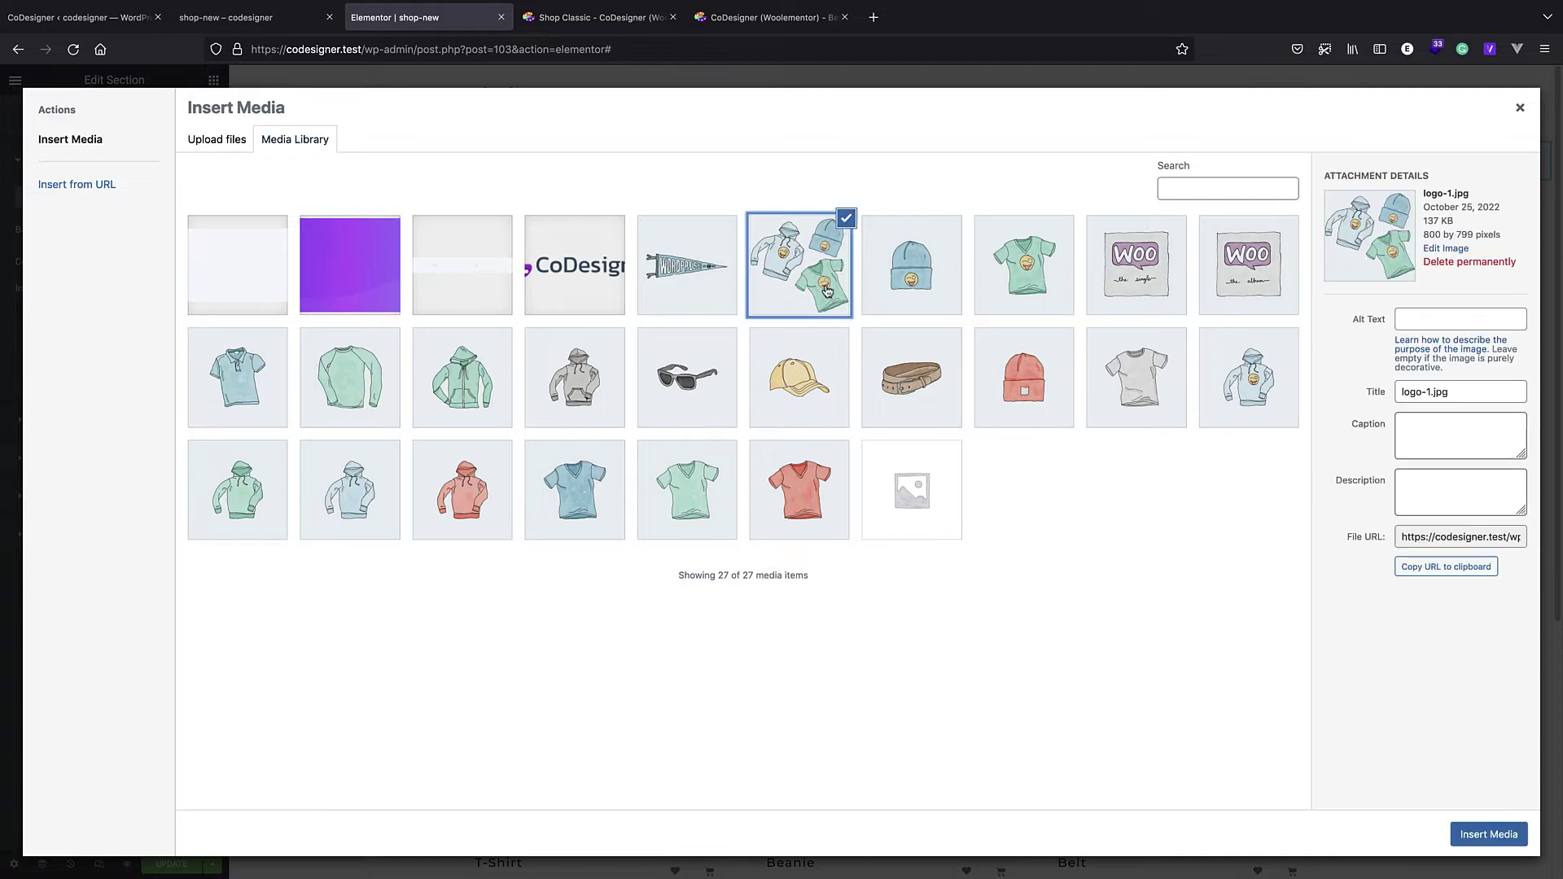
pyautogui.click(1504, 834)
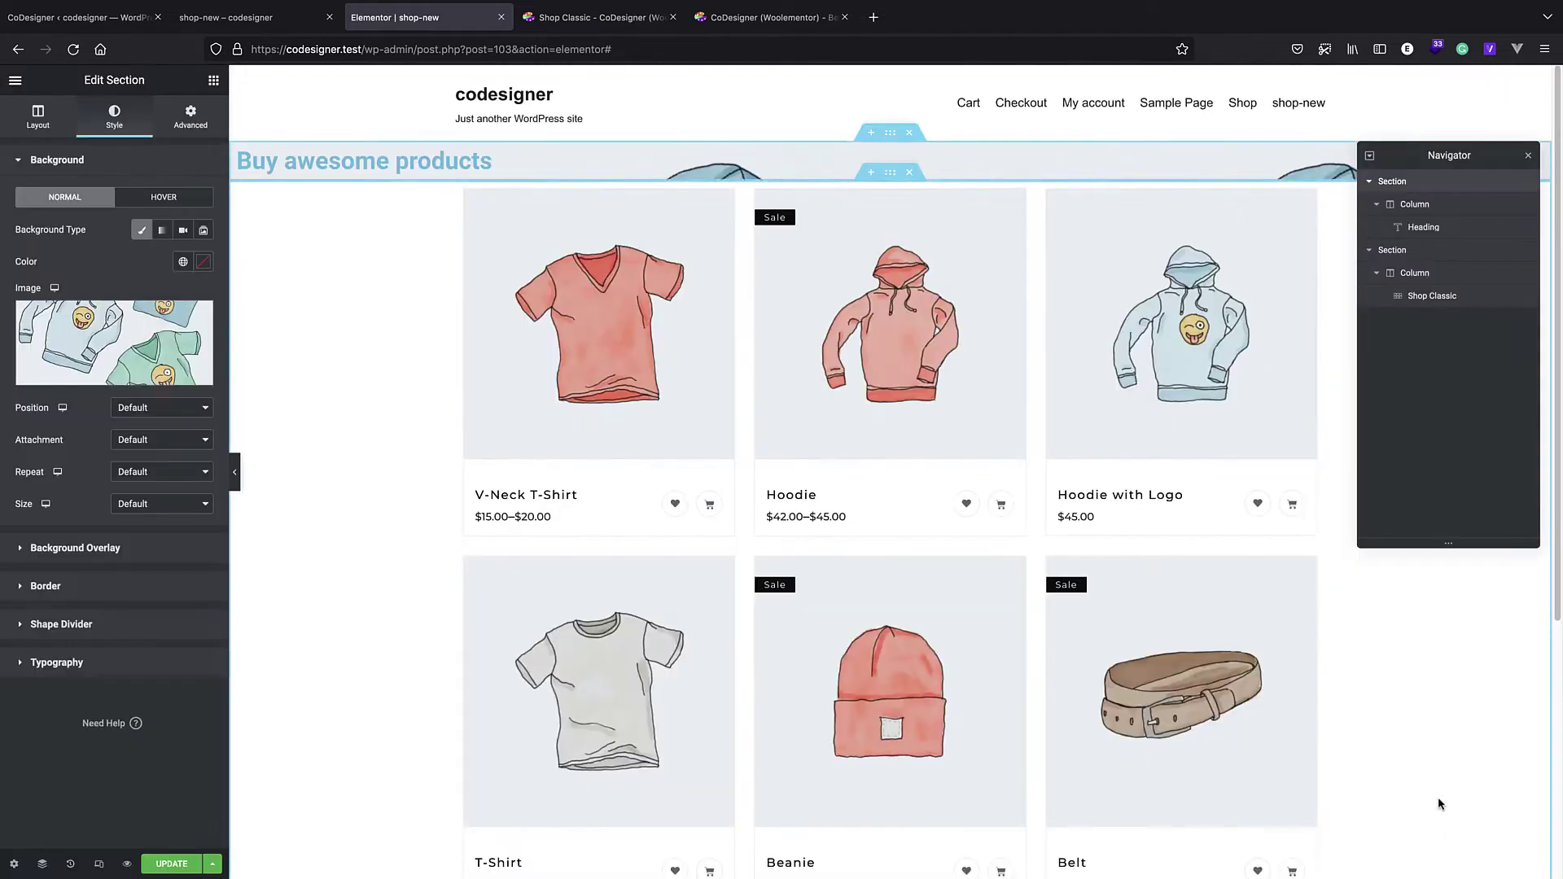
# Step: Set the heading section's height to Min Height with a minimum height of about 214 px
pyautogui.click(43, 121)
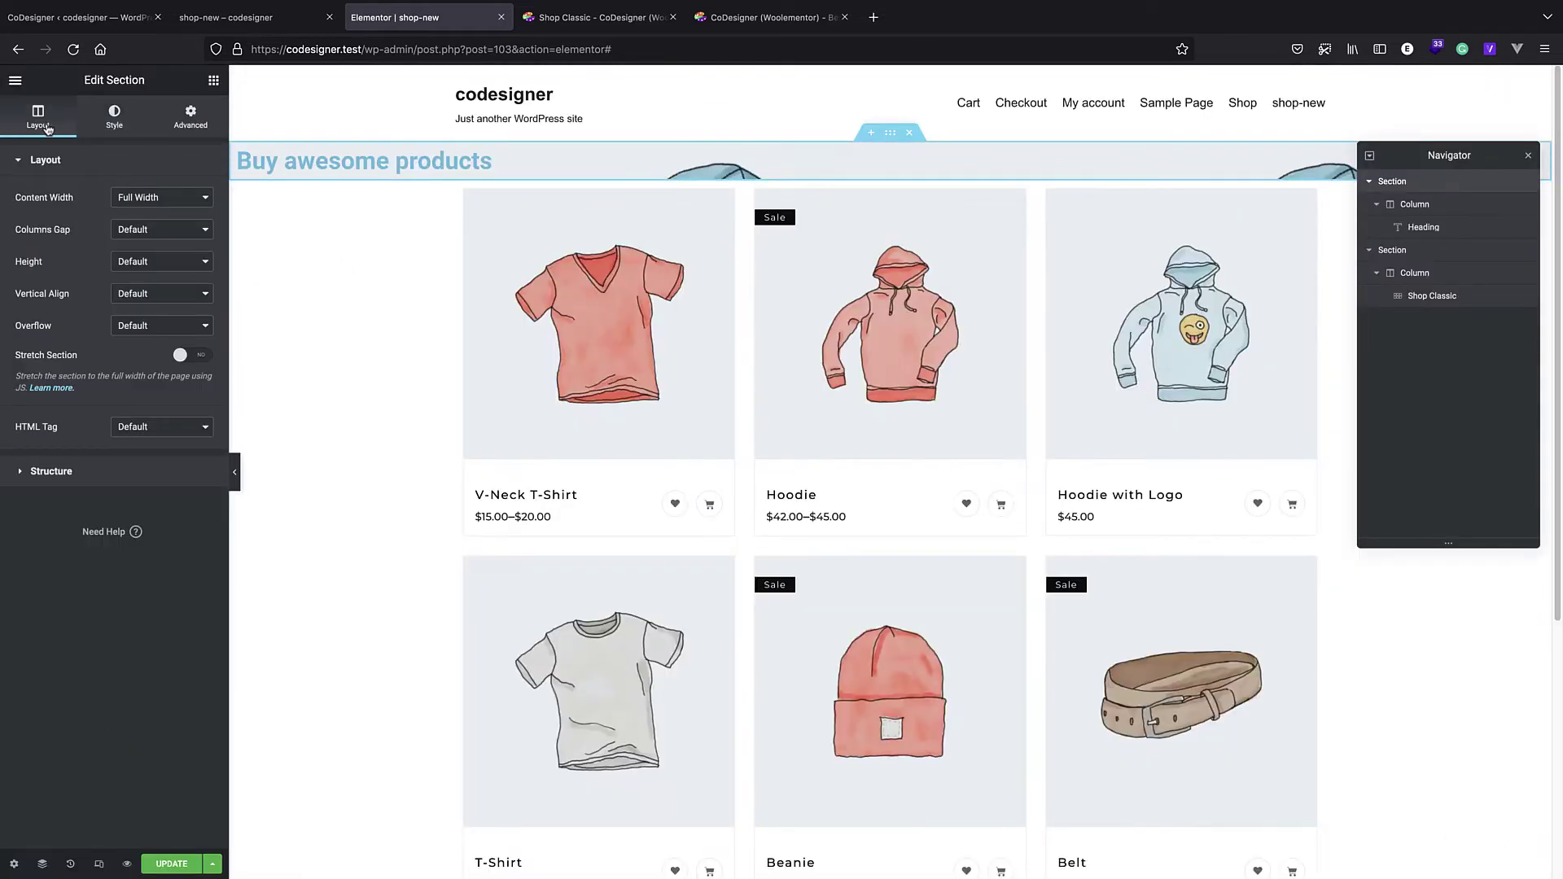
pyautogui.click(128, 116)
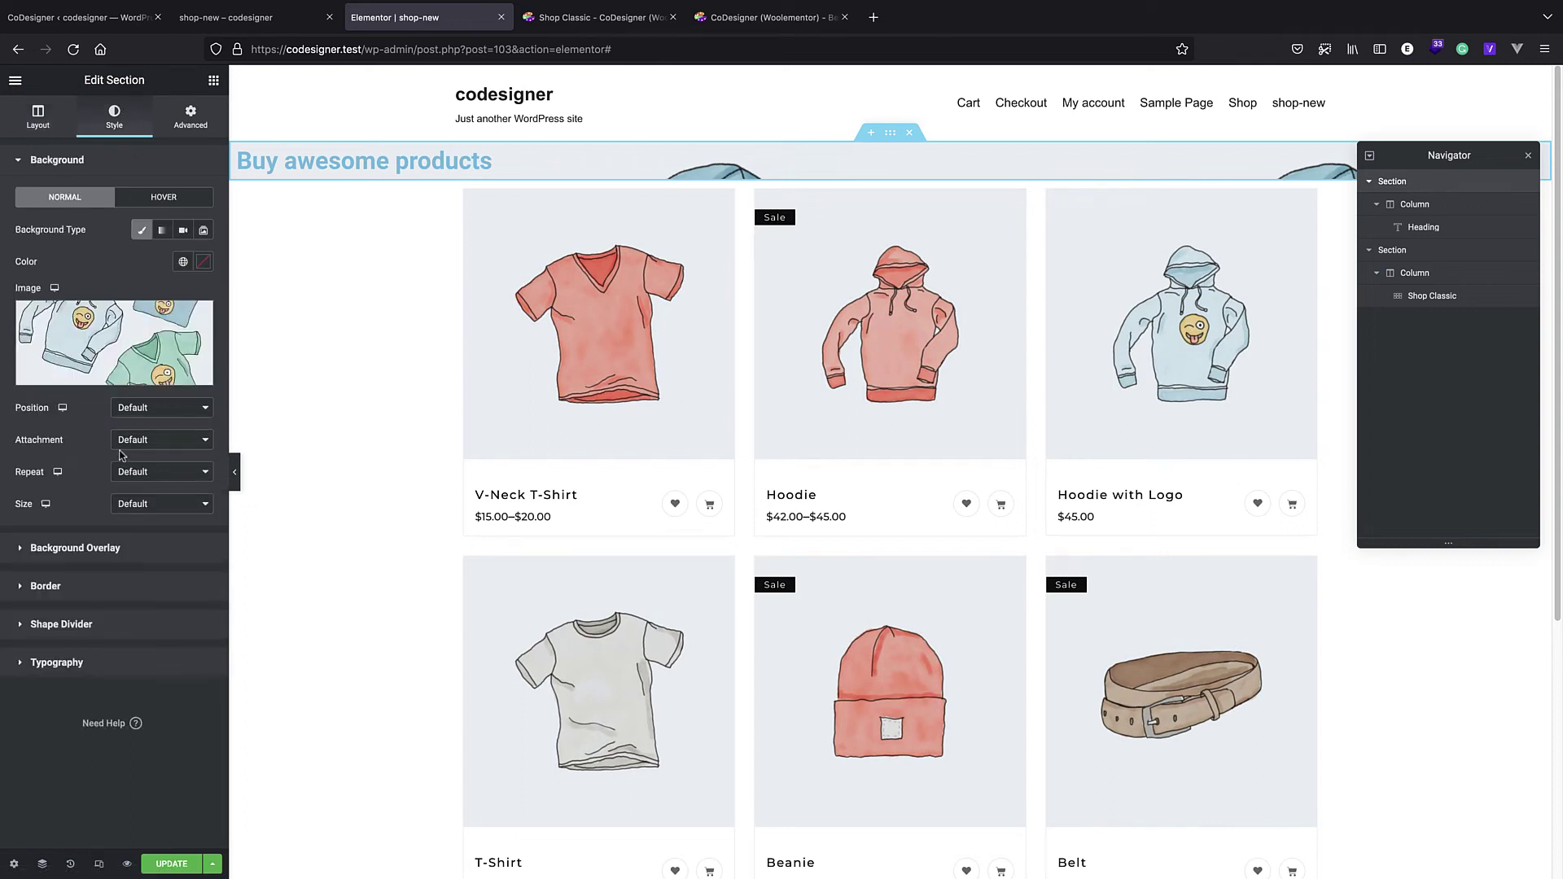
pyautogui.click(32, 122)
pyautogui.click(159, 260)
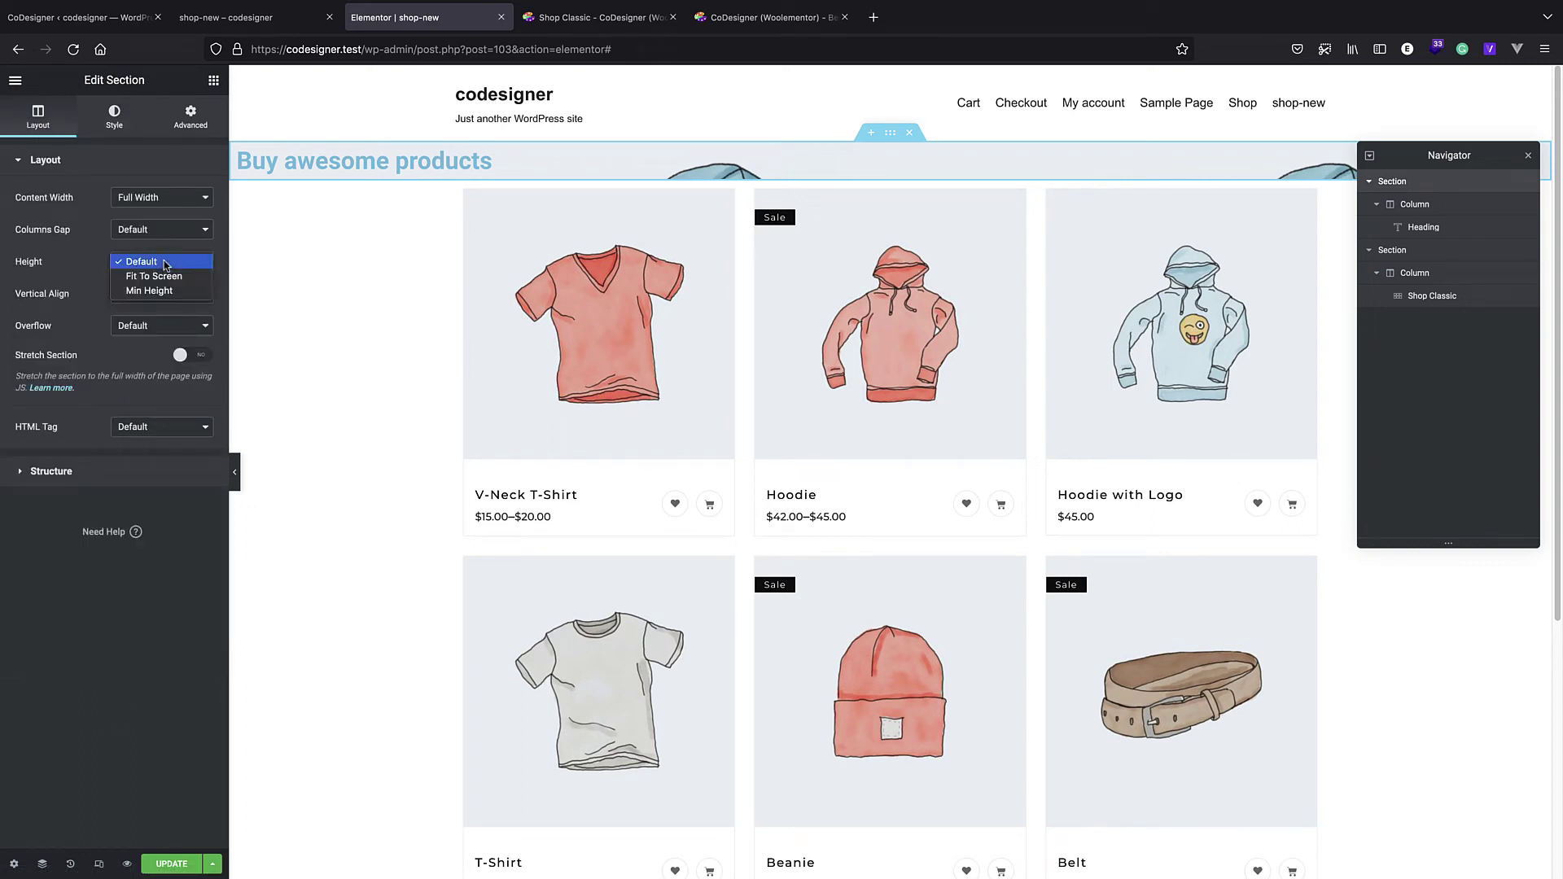
pyautogui.click(171, 287)
pyautogui.moveTo(56, 311); pyautogui.dragTo(37, 311)
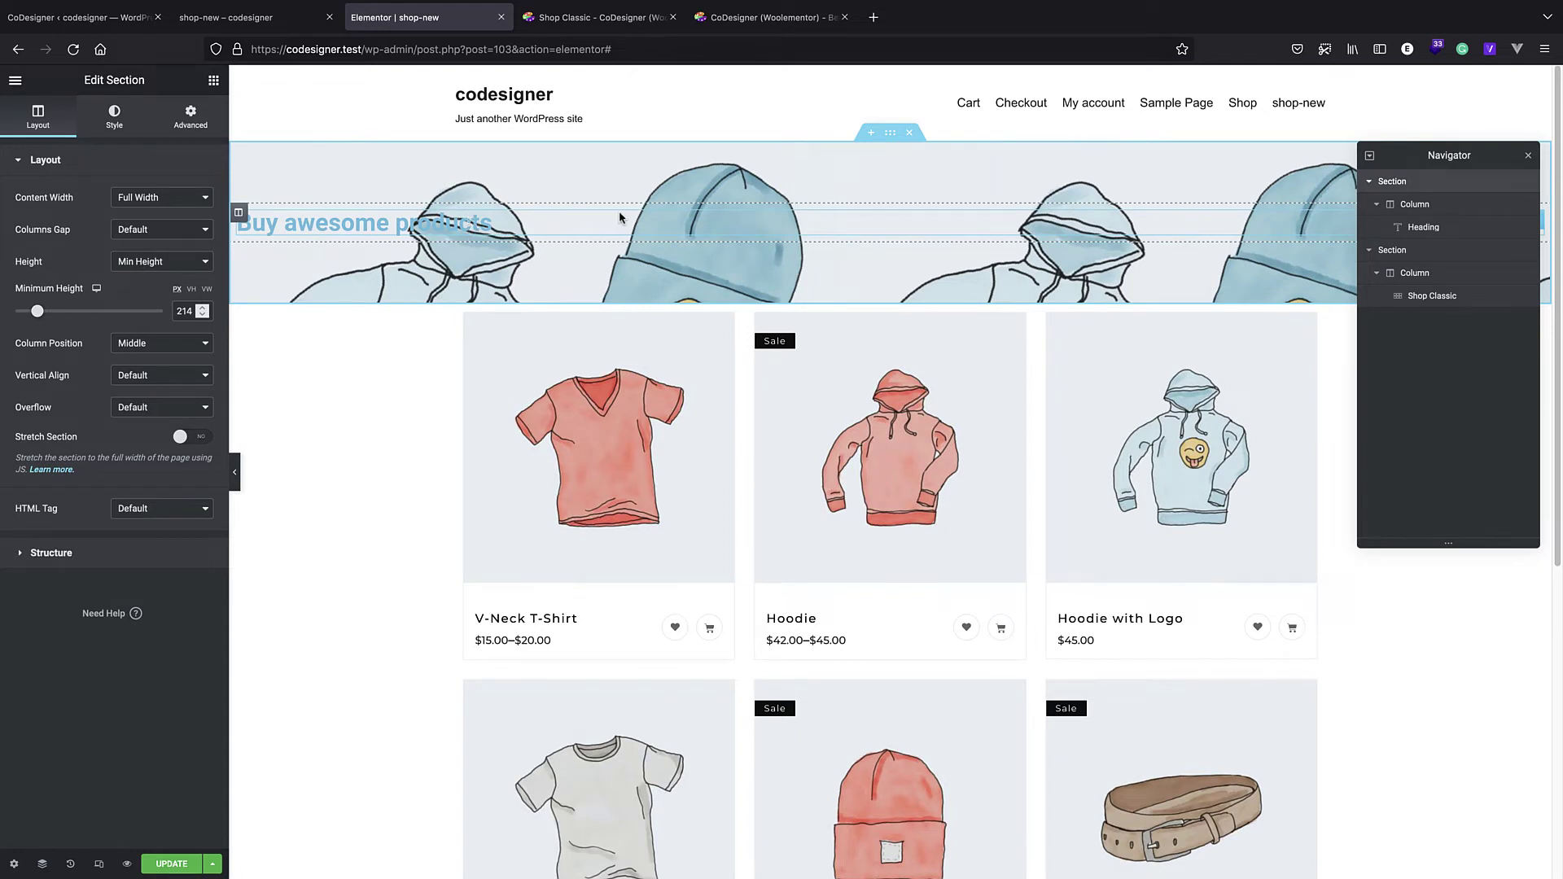
# Step: Center the "Buy awesome products" heading within its section
pyautogui.click(487, 210)
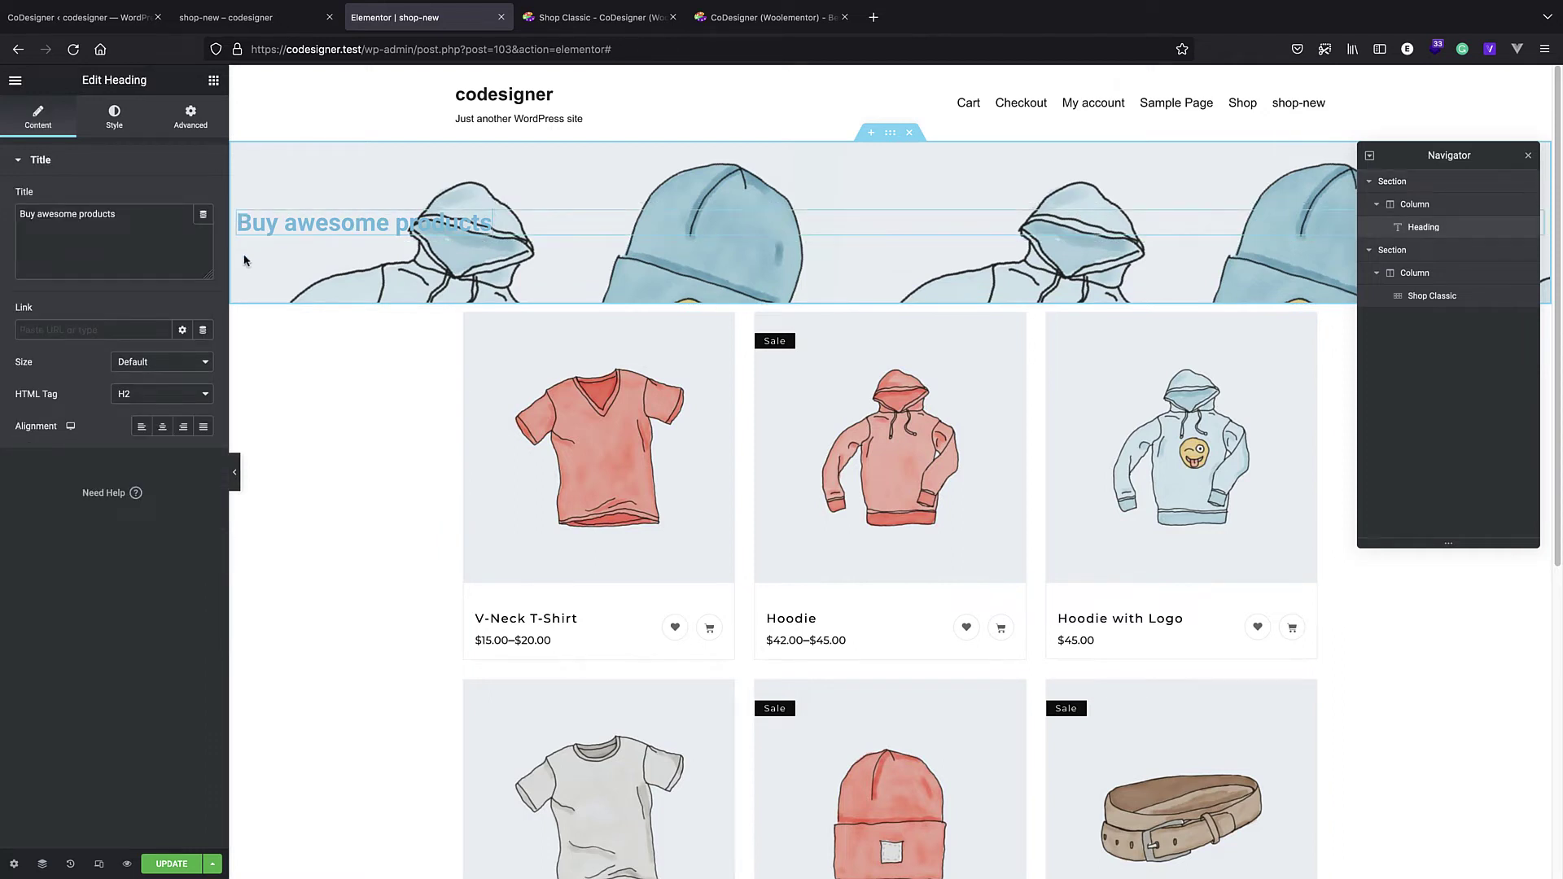
pyautogui.click(167, 429)
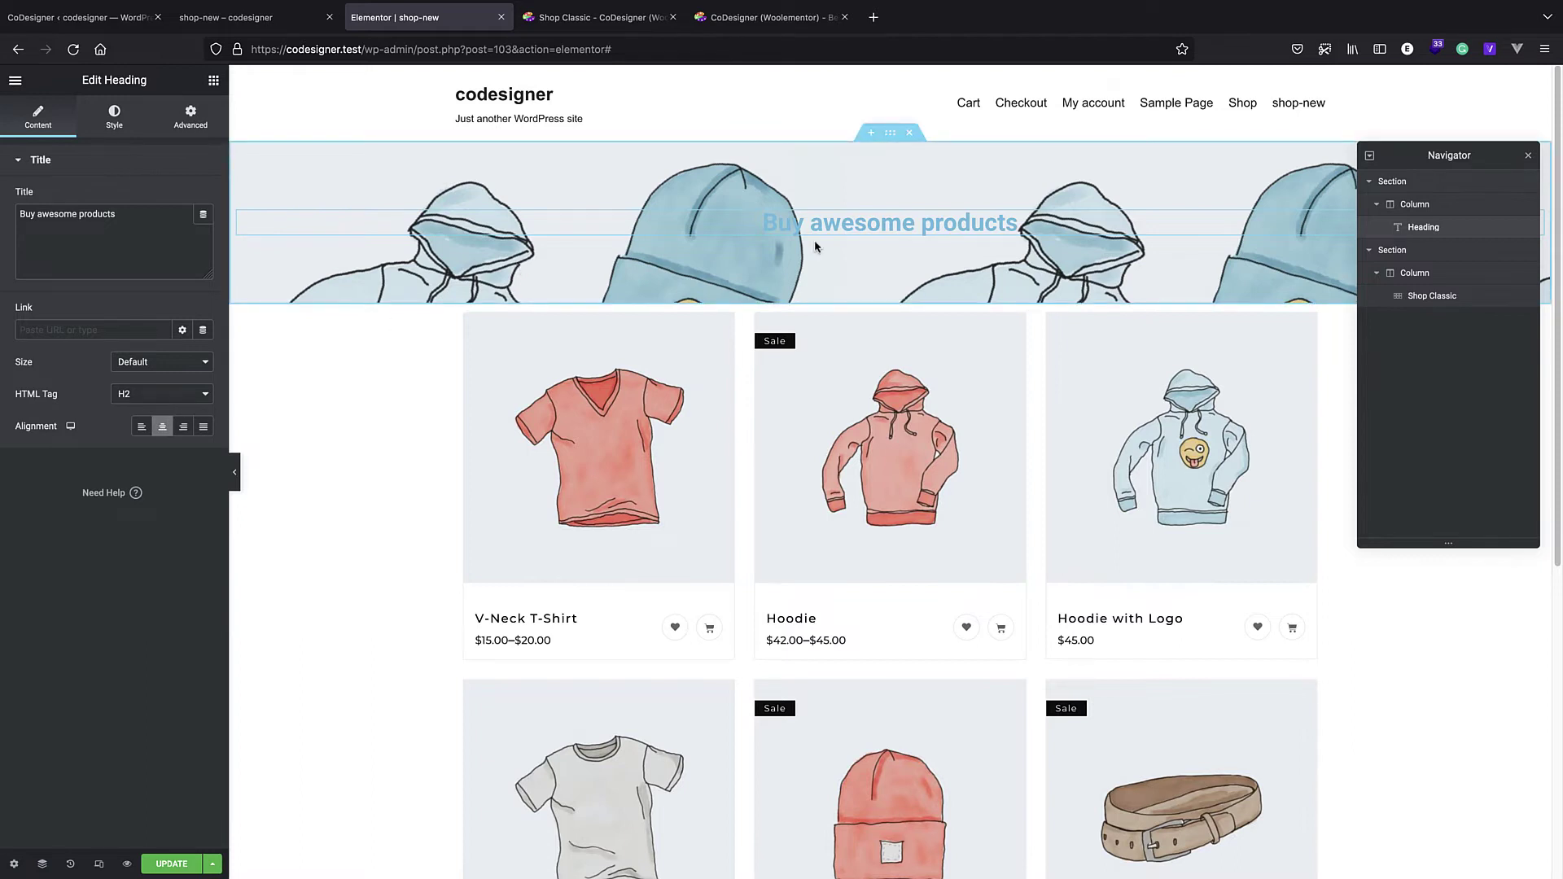
pyautogui.click(194, 121)
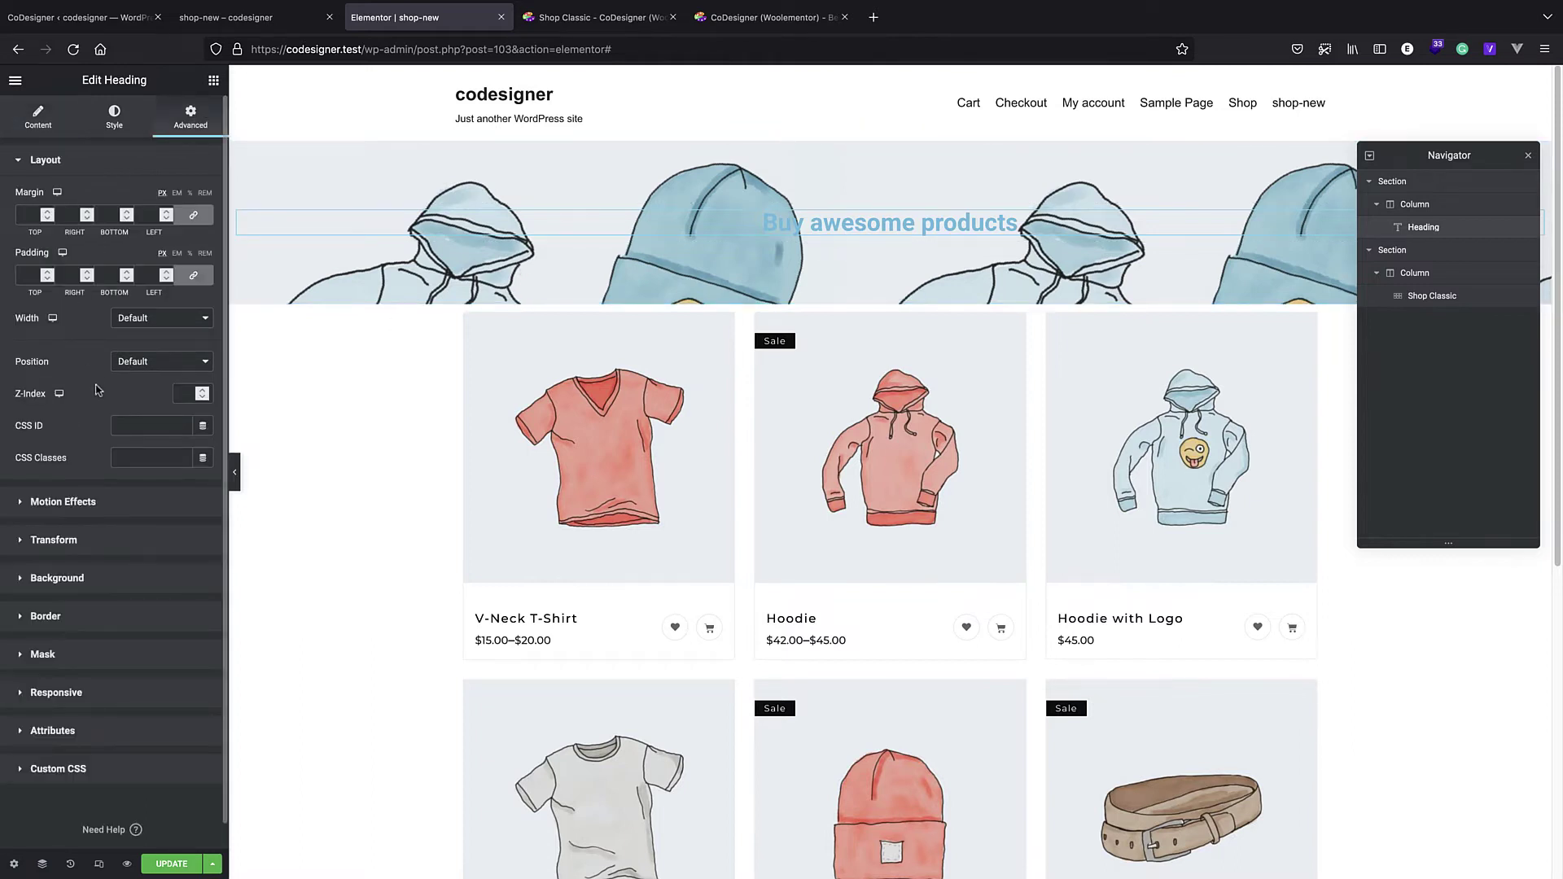
# Step: Add a gradient background overlay to the heading section with a muted blue as its first color
pyautogui.click(1392, 181)
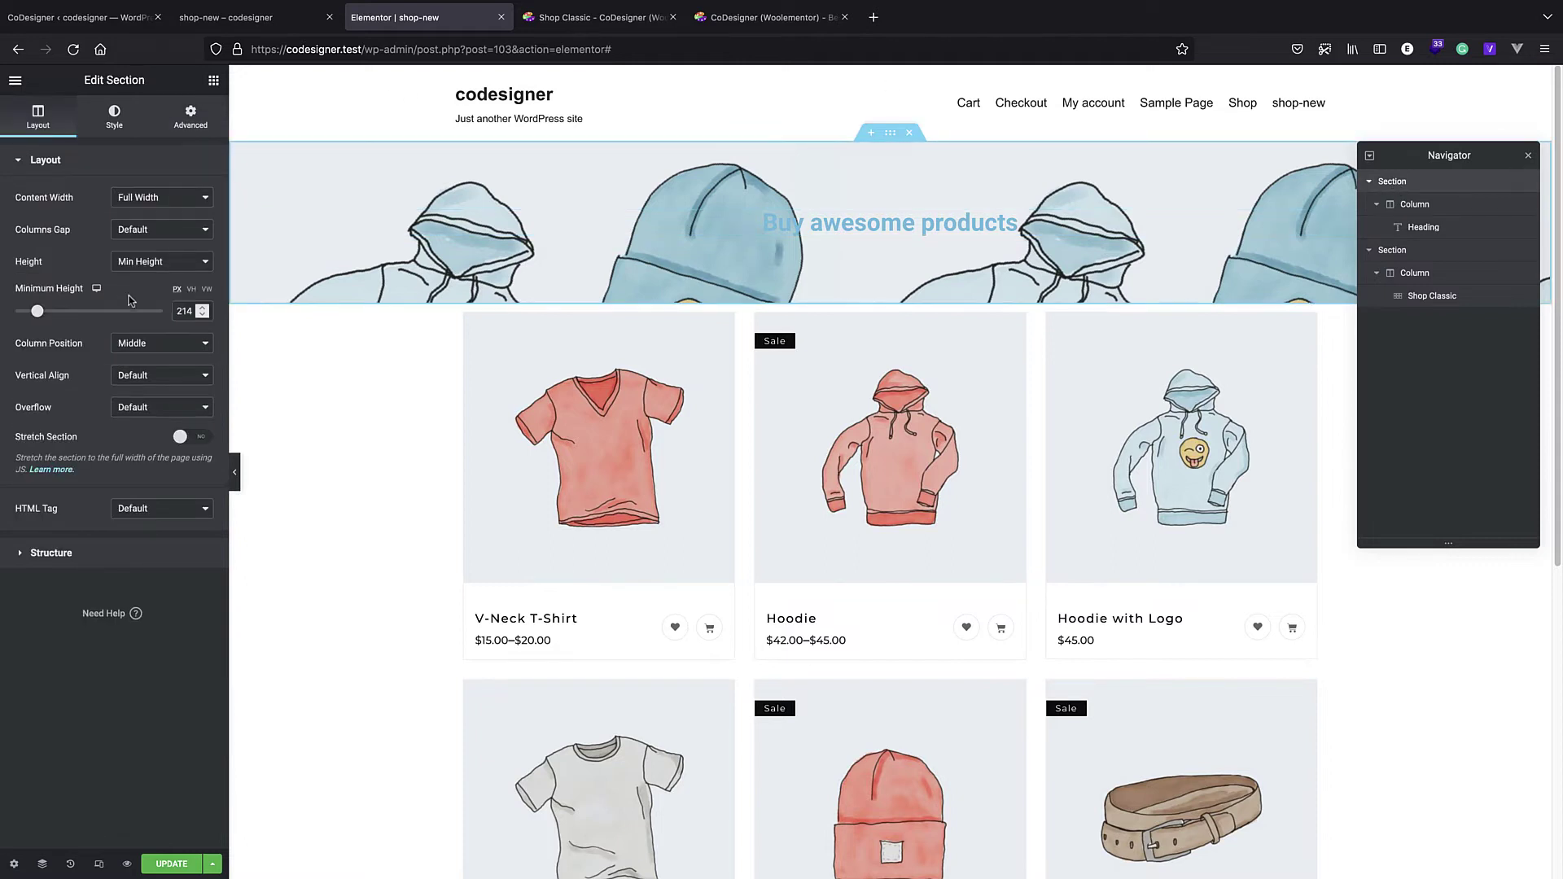
pyautogui.click(200, 113)
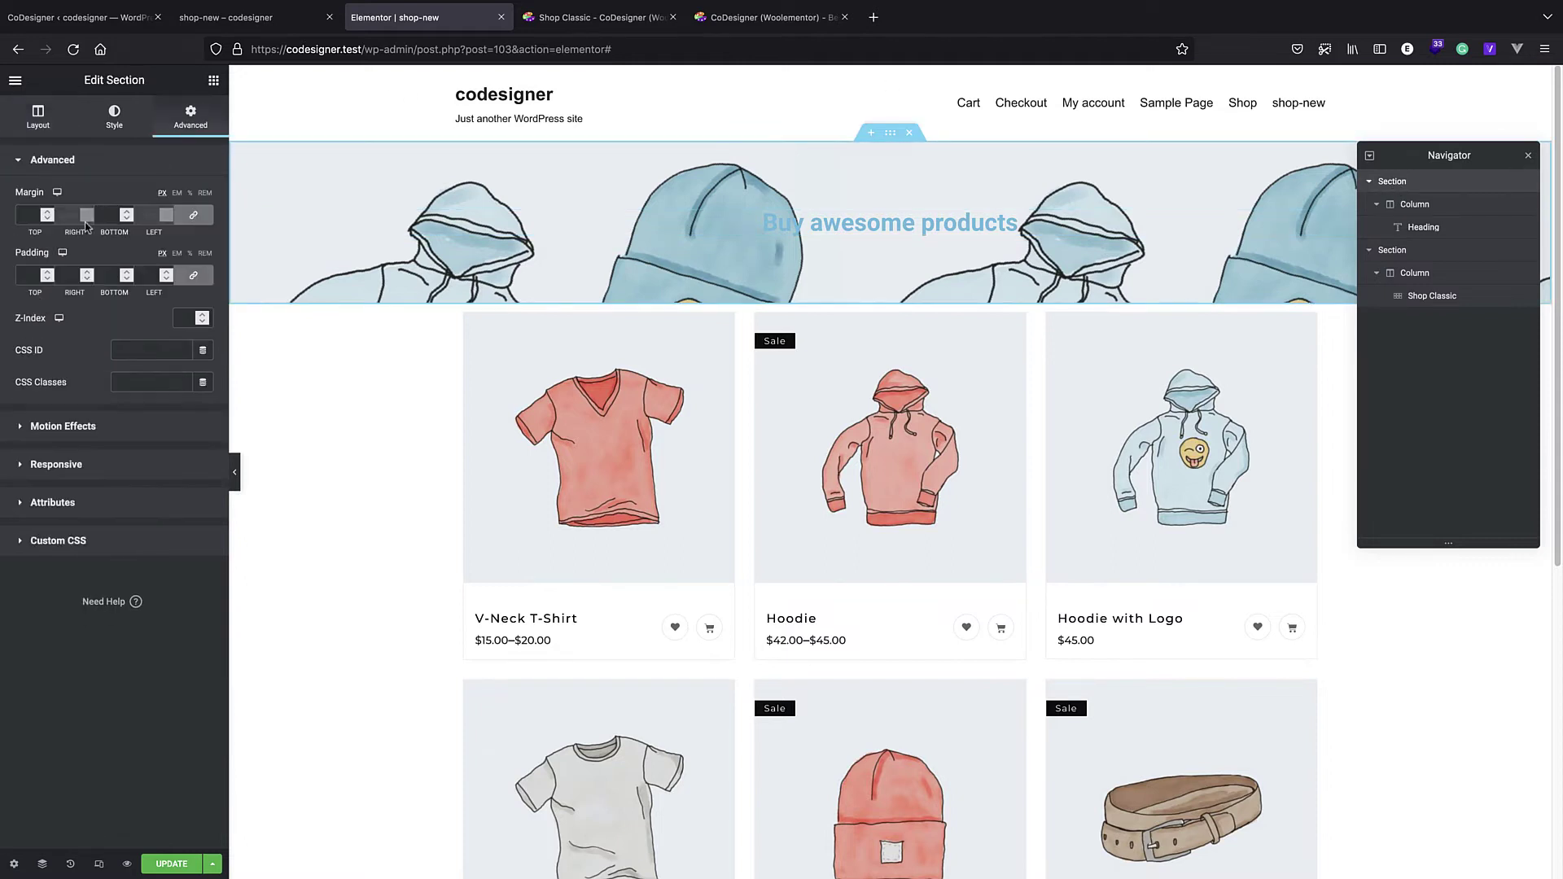
pyautogui.click(115, 124)
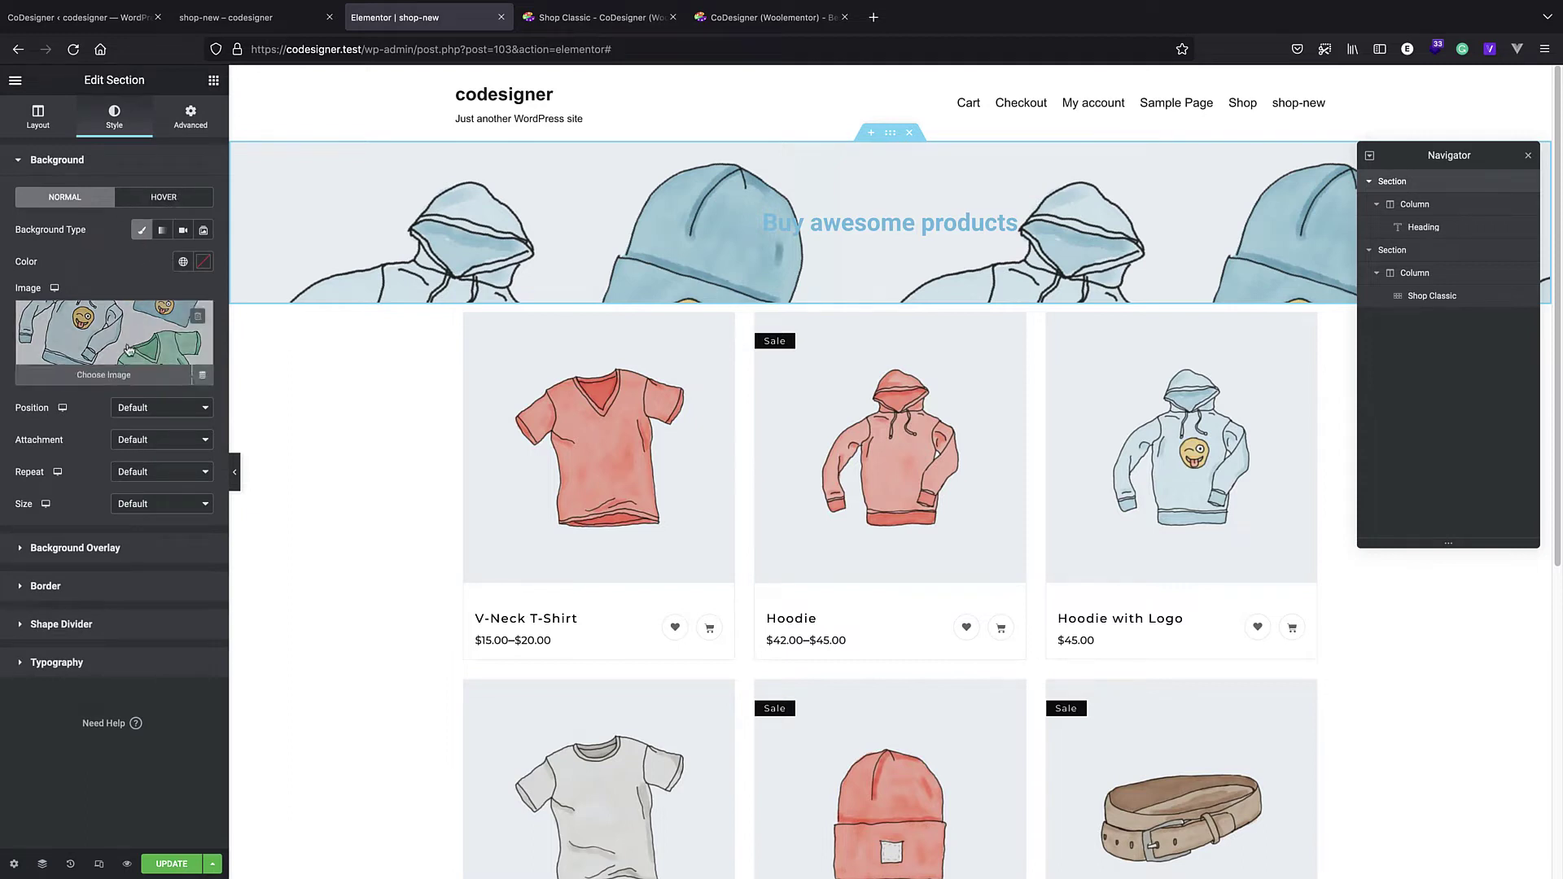
pyautogui.click(144, 557)
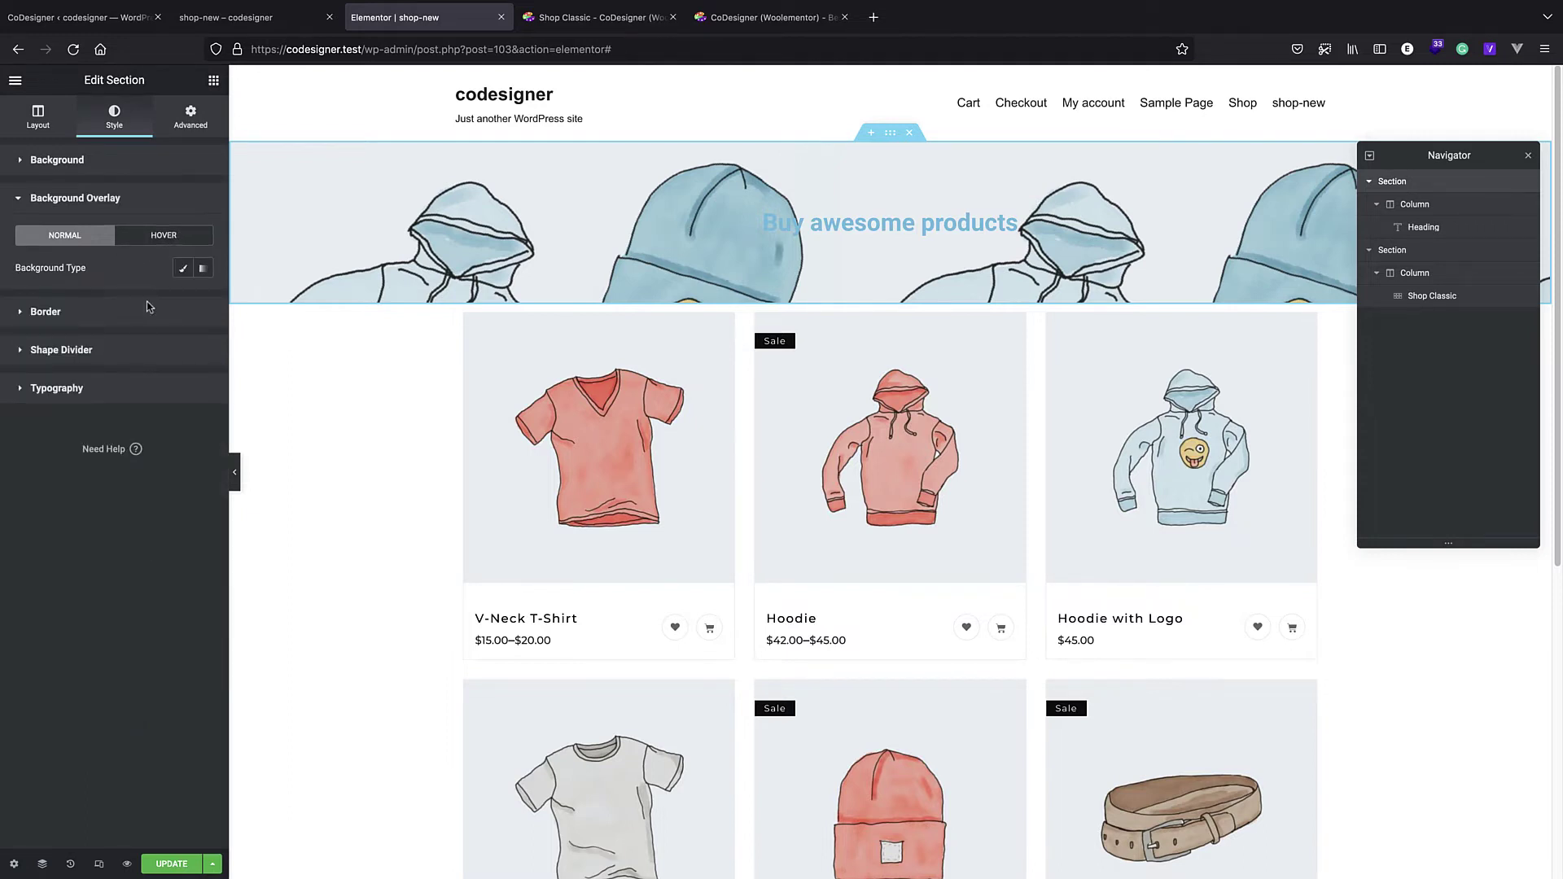
pyautogui.click(204, 268)
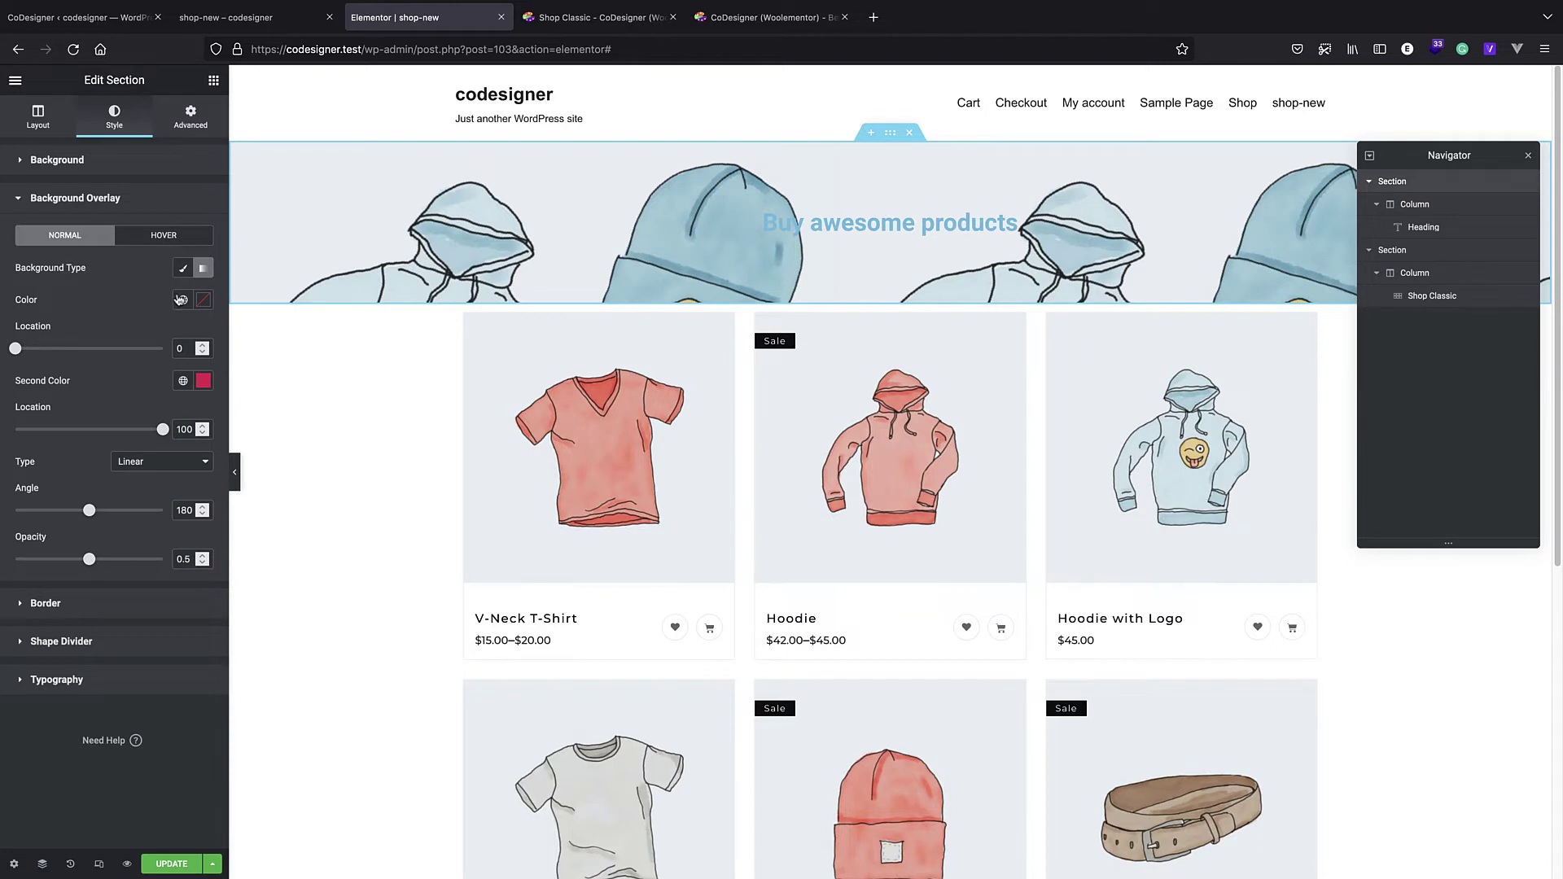
pyautogui.click(203, 300)
pyautogui.click(153, 363)
pyautogui.click(160, 384)
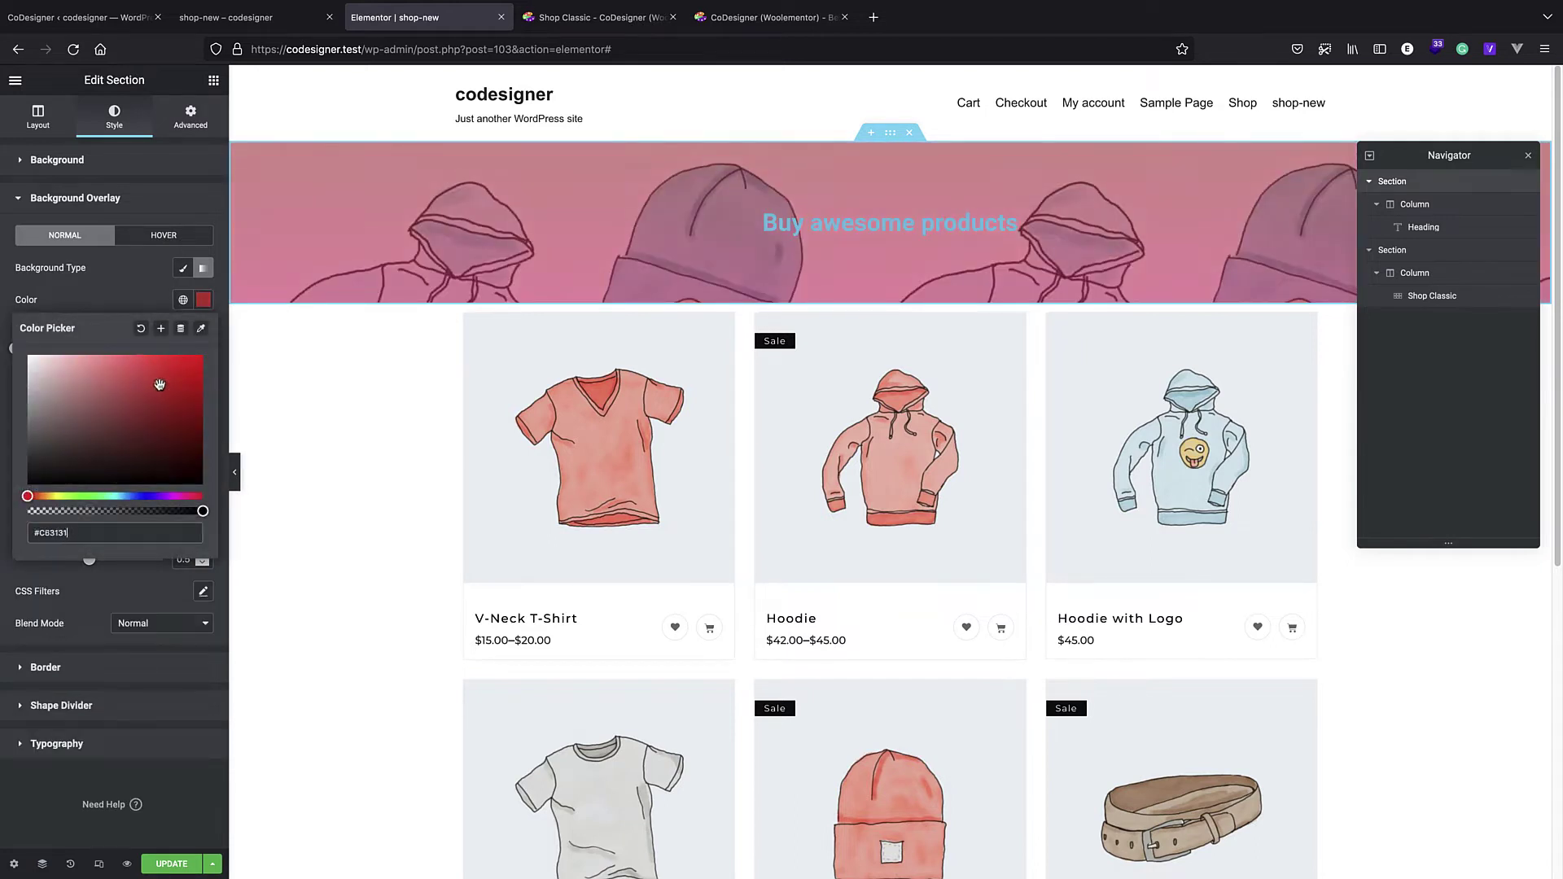
pyautogui.click(139, 404)
pyautogui.moveTo(139, 496); pyautogui.dragTo(126, 499)
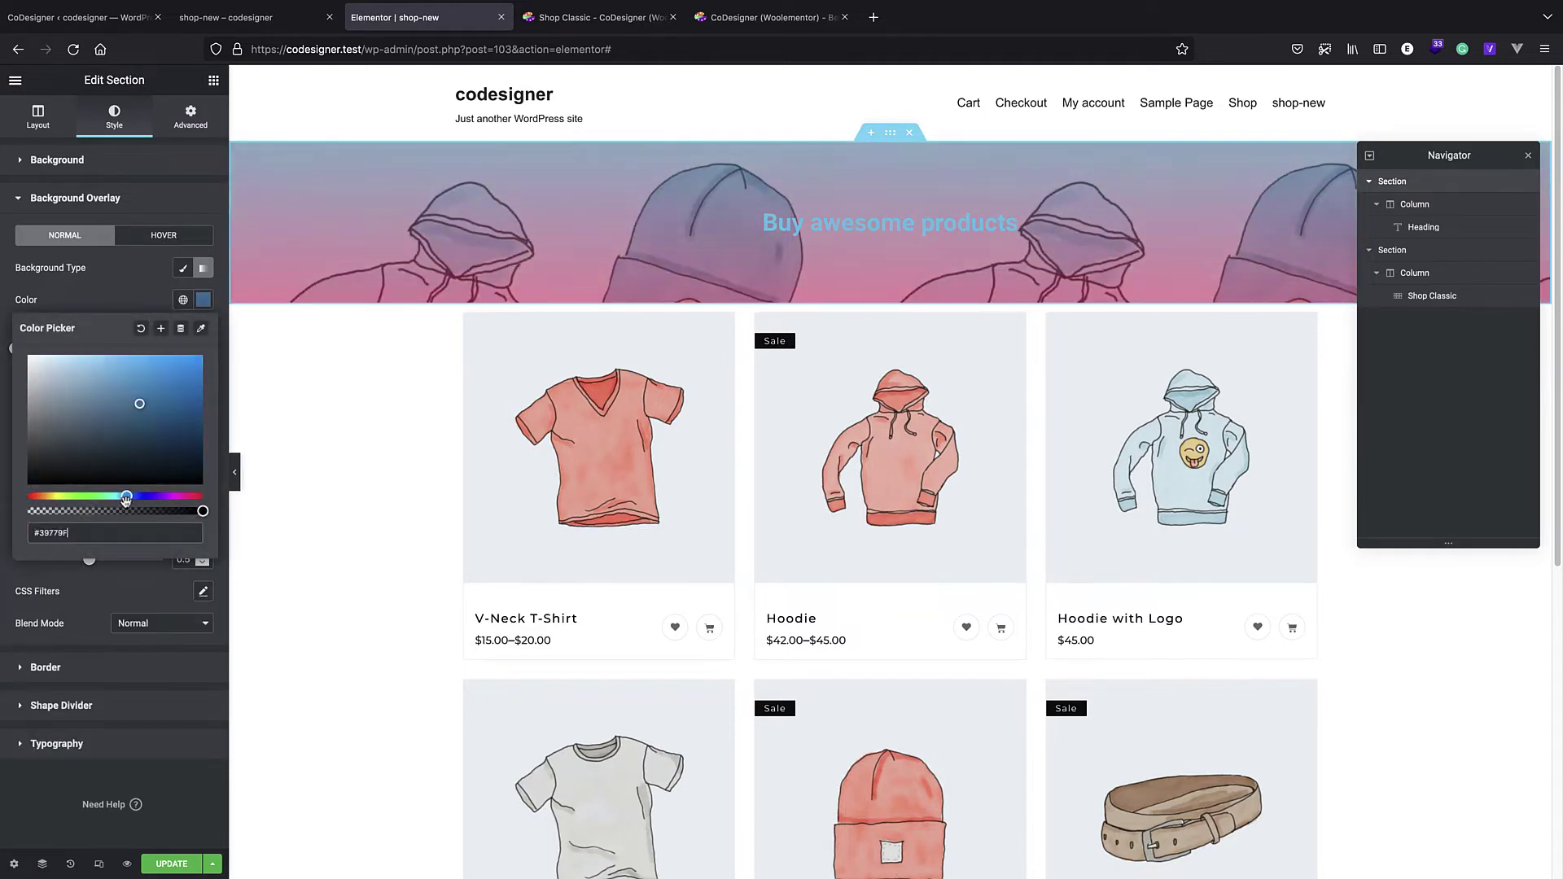
pyautogui.click(114, 293)
# Step: Change the overlay gradient's second color to light cyan blue
pyautogui.click(203, 381)
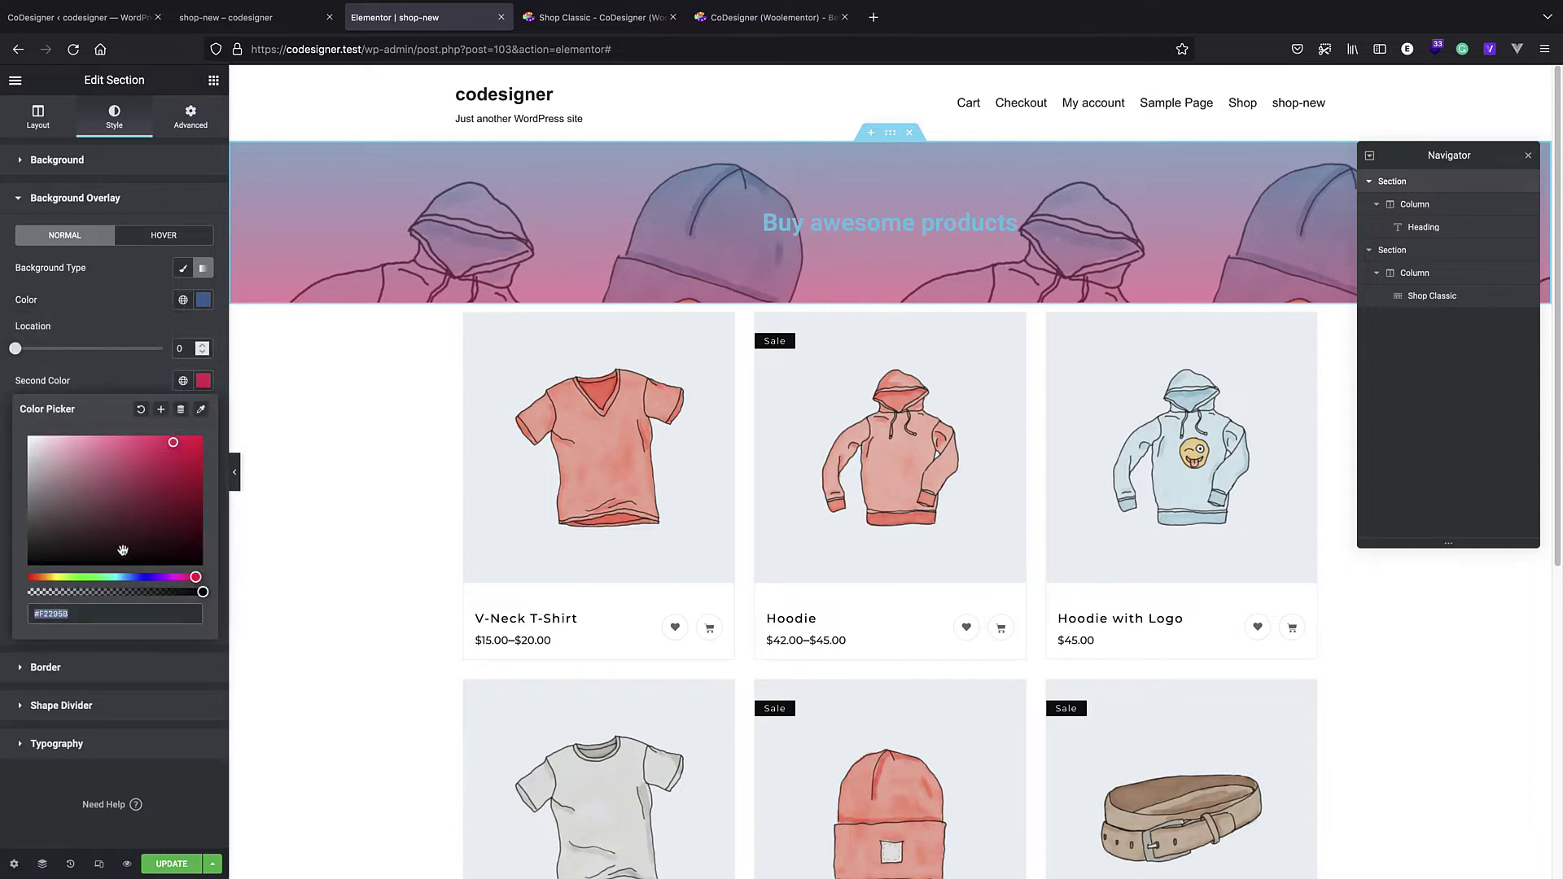
pyautogui.click(124, 578)
pyautogui.click(126, 304)
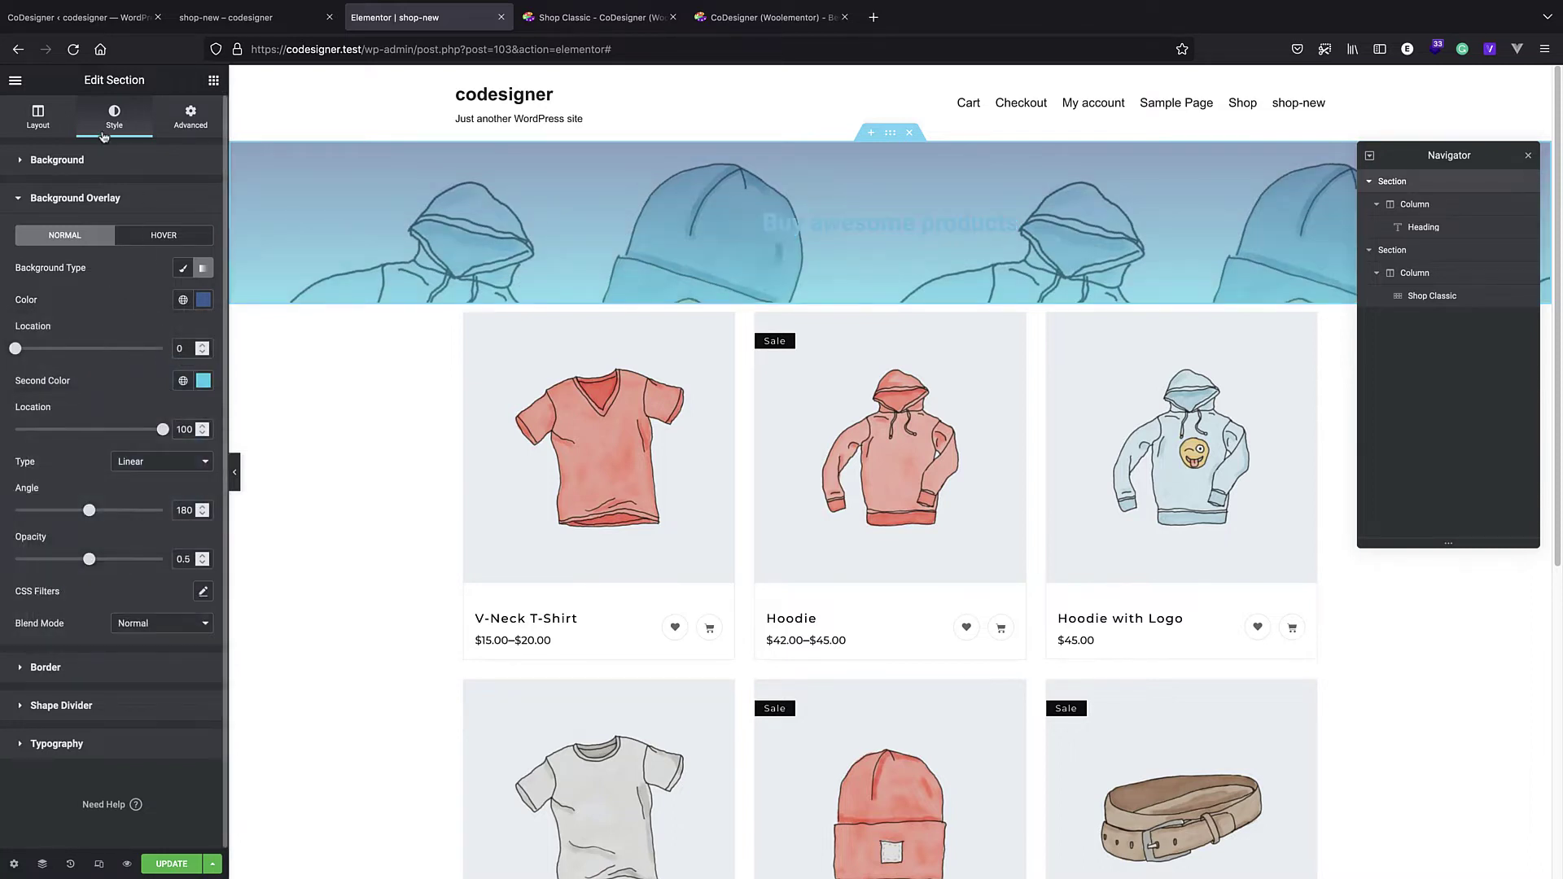
# Step: Set the text color of the "Buy awesome products" heading to white
pyautogui.click(265, 224)
pyautogui.click(75, 125)
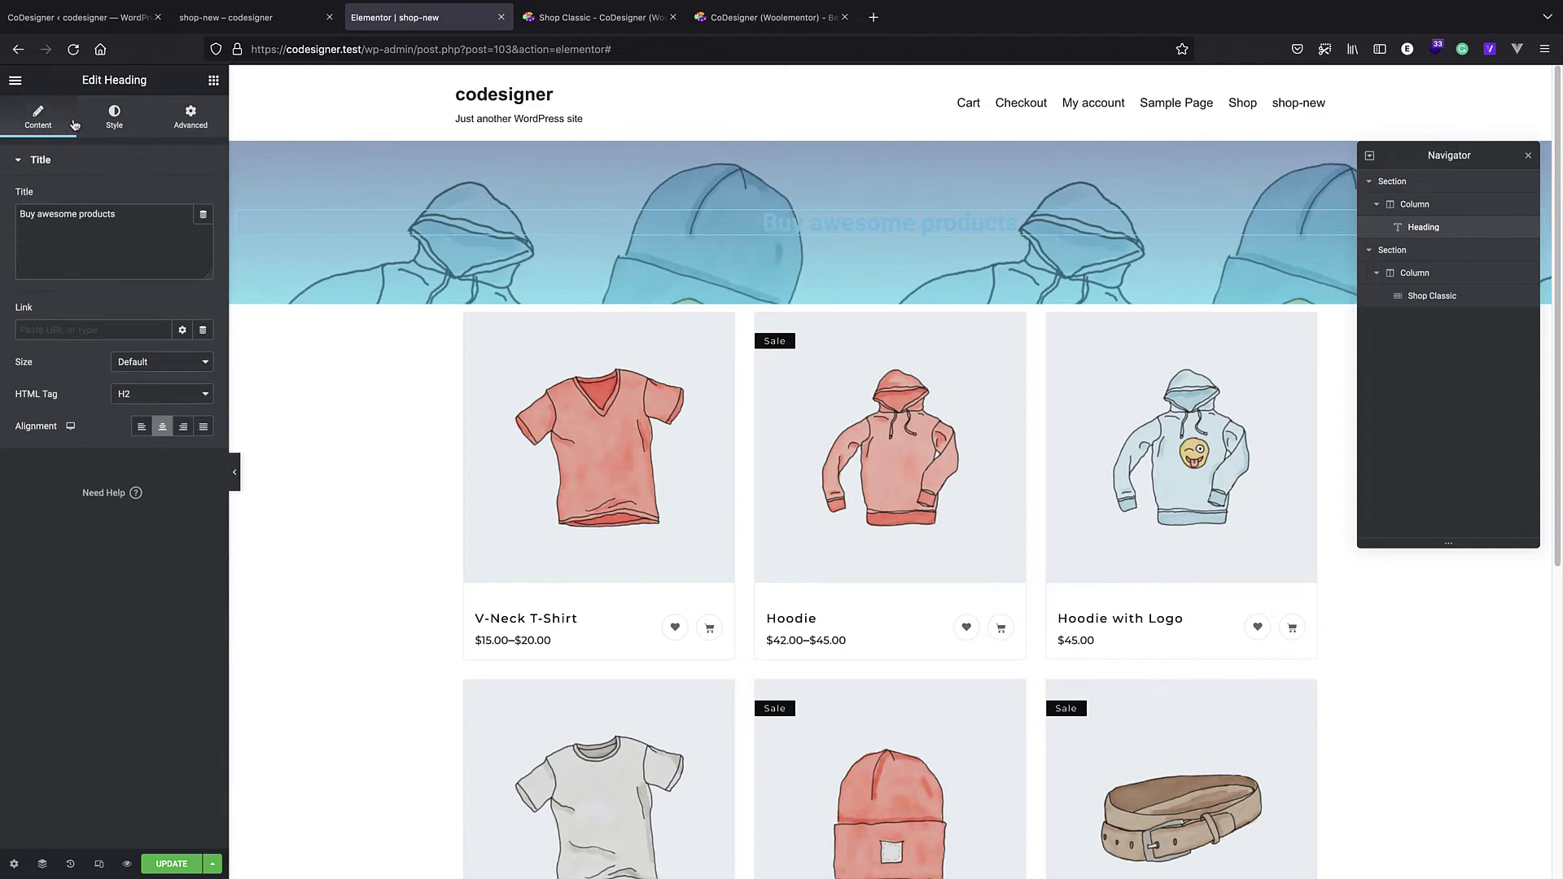
pyautogui.click(114, 118)
pyautogui.click(204, 197)
pyautogui.click(18, 255)
pyautogui.click(764, 158)
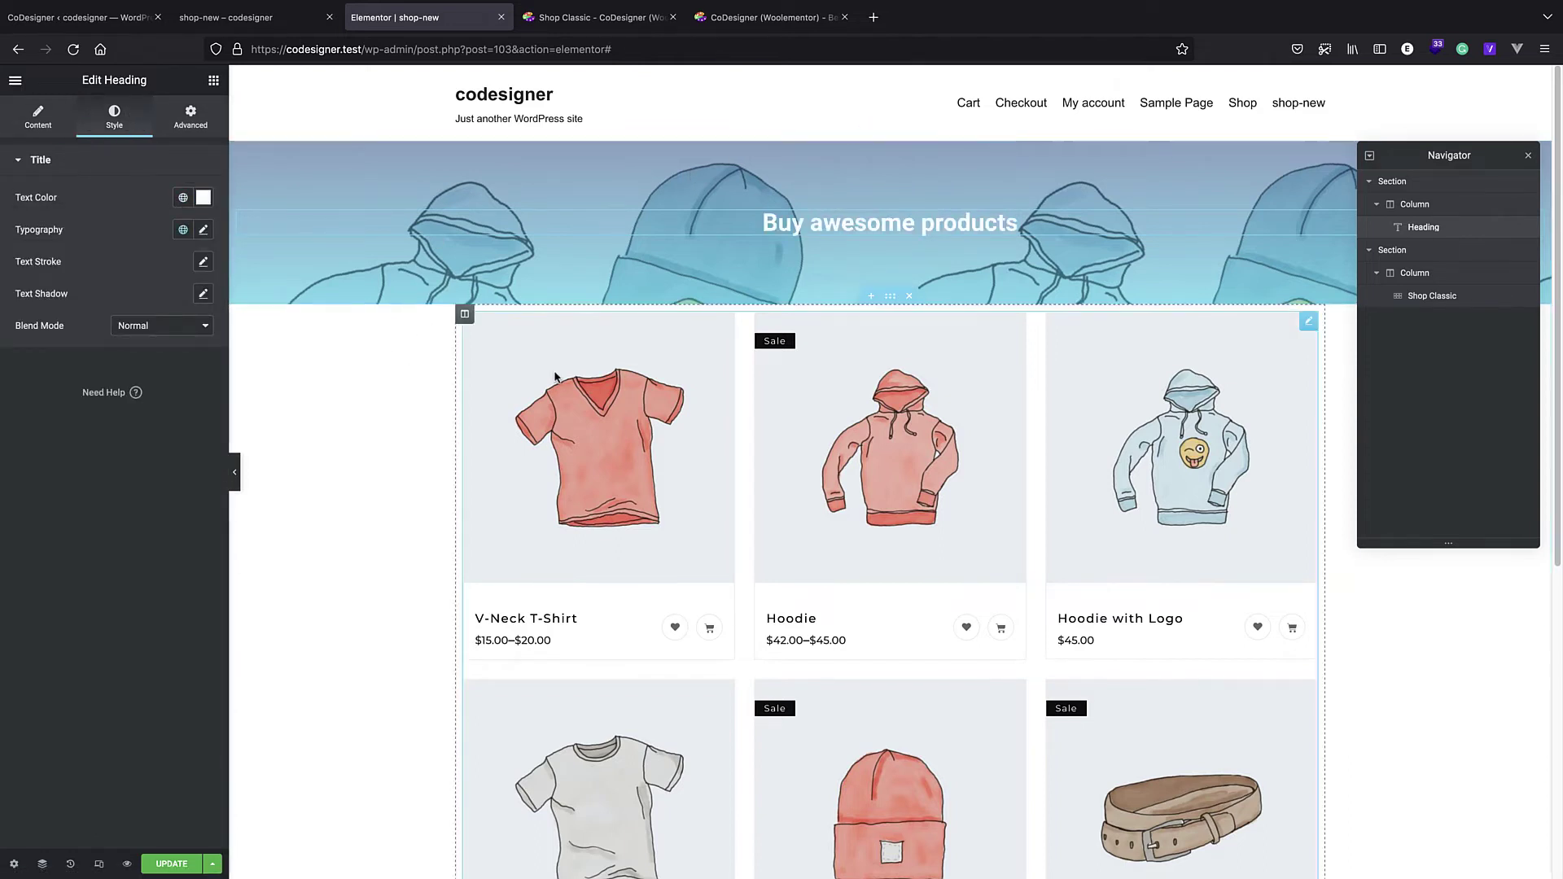
# Step: Try the Shop Classic product grid with 4 and 2 columns, and restore it to 3 Columns
pyautogui.click(465, 315)
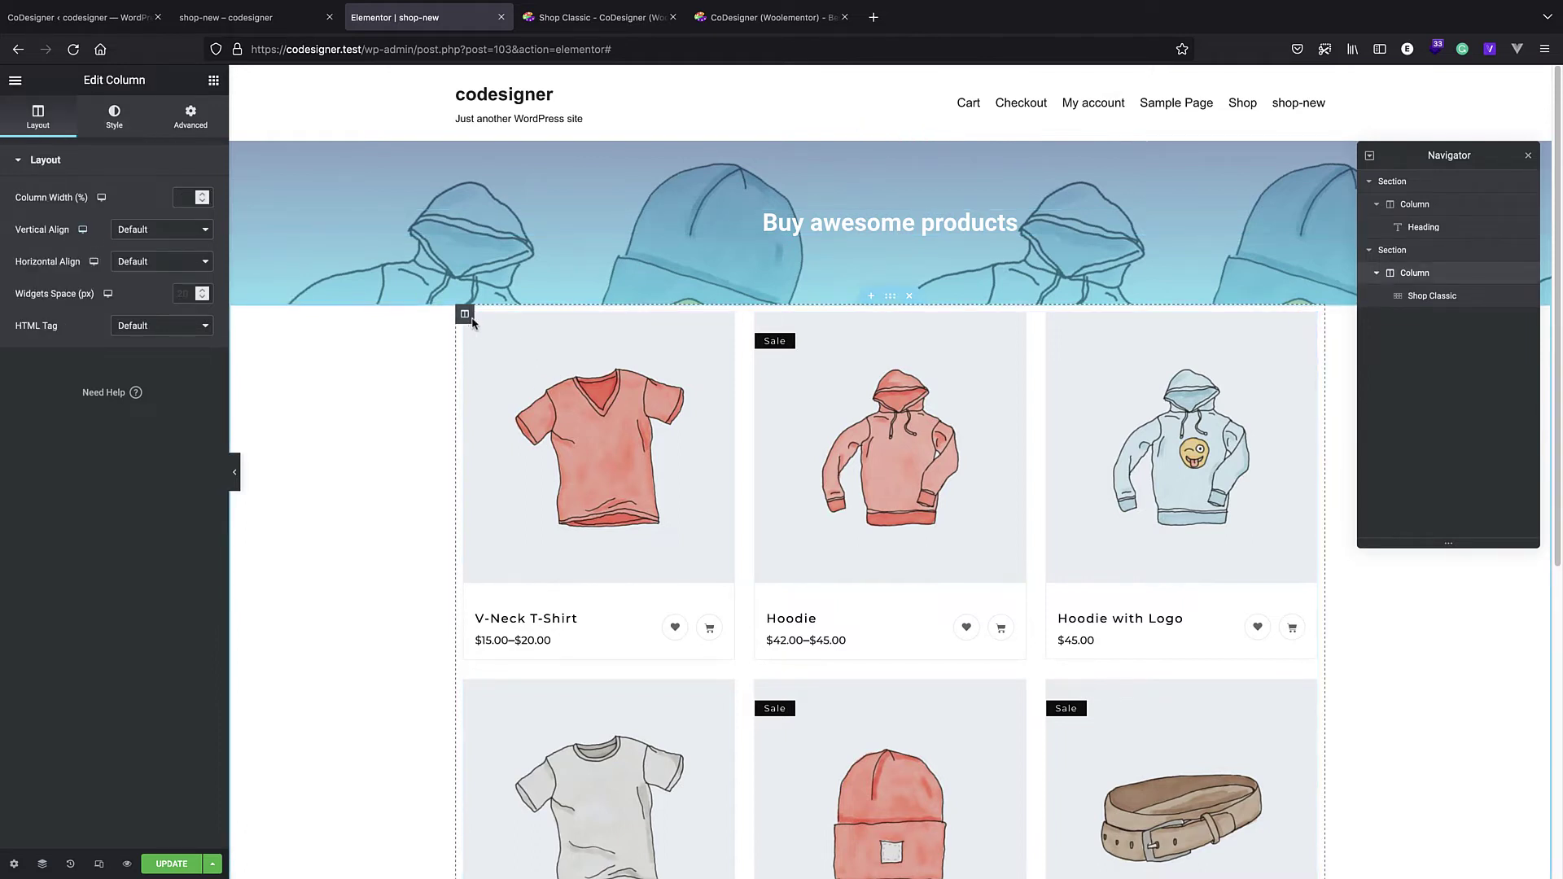
pyautogui.click(1432, 296)
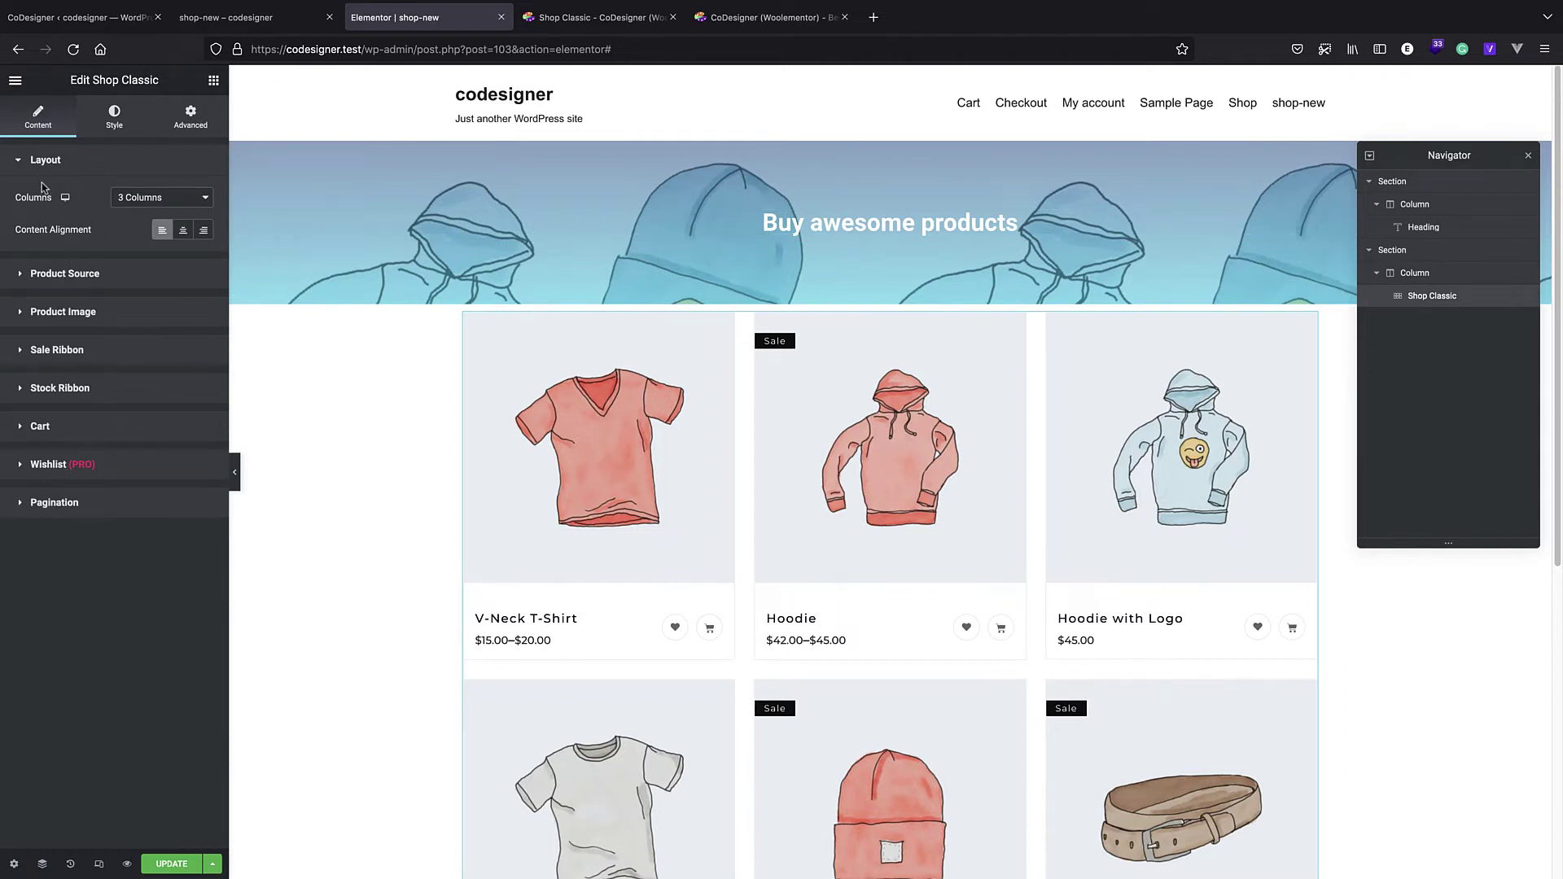
pyautogui.click(144, 201)
pyautogui.click(151, 207)
pyautogui.click(157, 200)
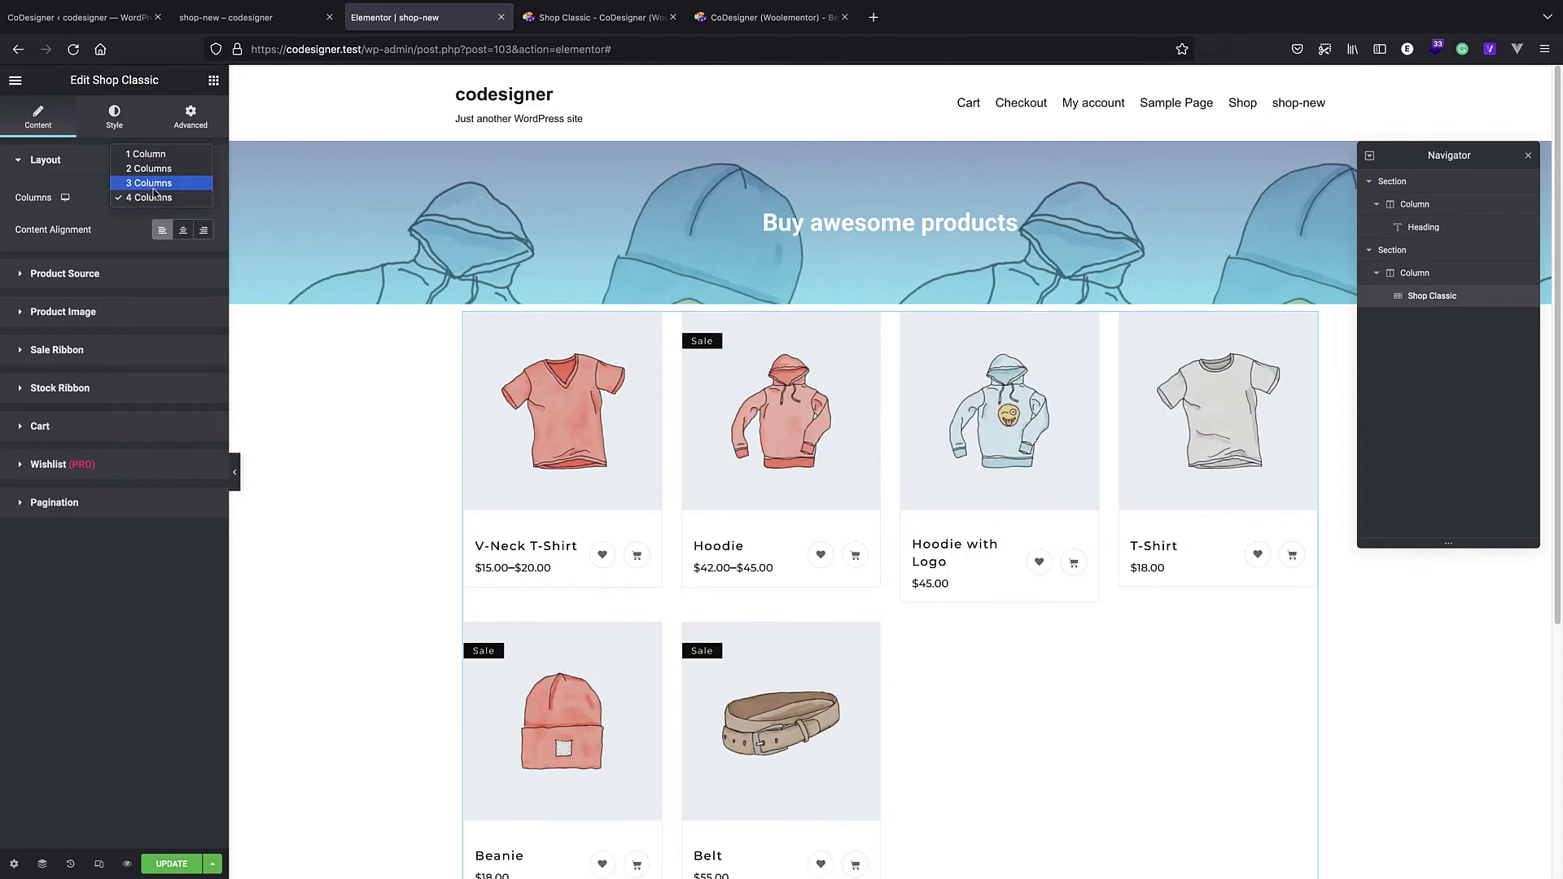
pyautogui.click(151, 170)
pyautogui.click(167, 199)
pyautogui.click(151, 211)
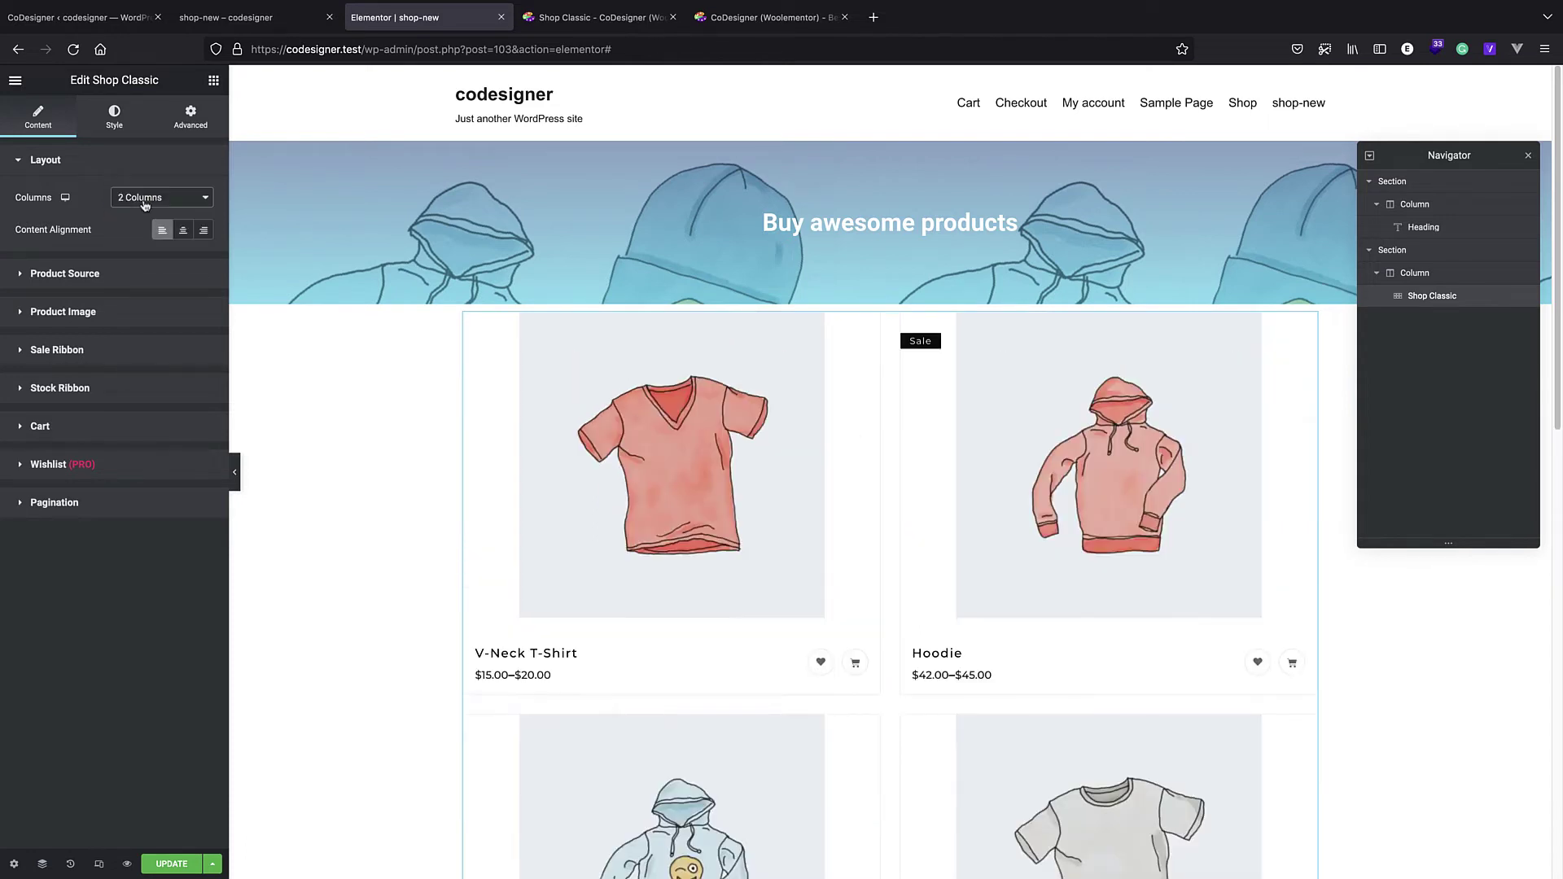
# Step: Try center and right content alignment for the Shop Classic products, and restore left alignment
pyautogui.click(183, 230)
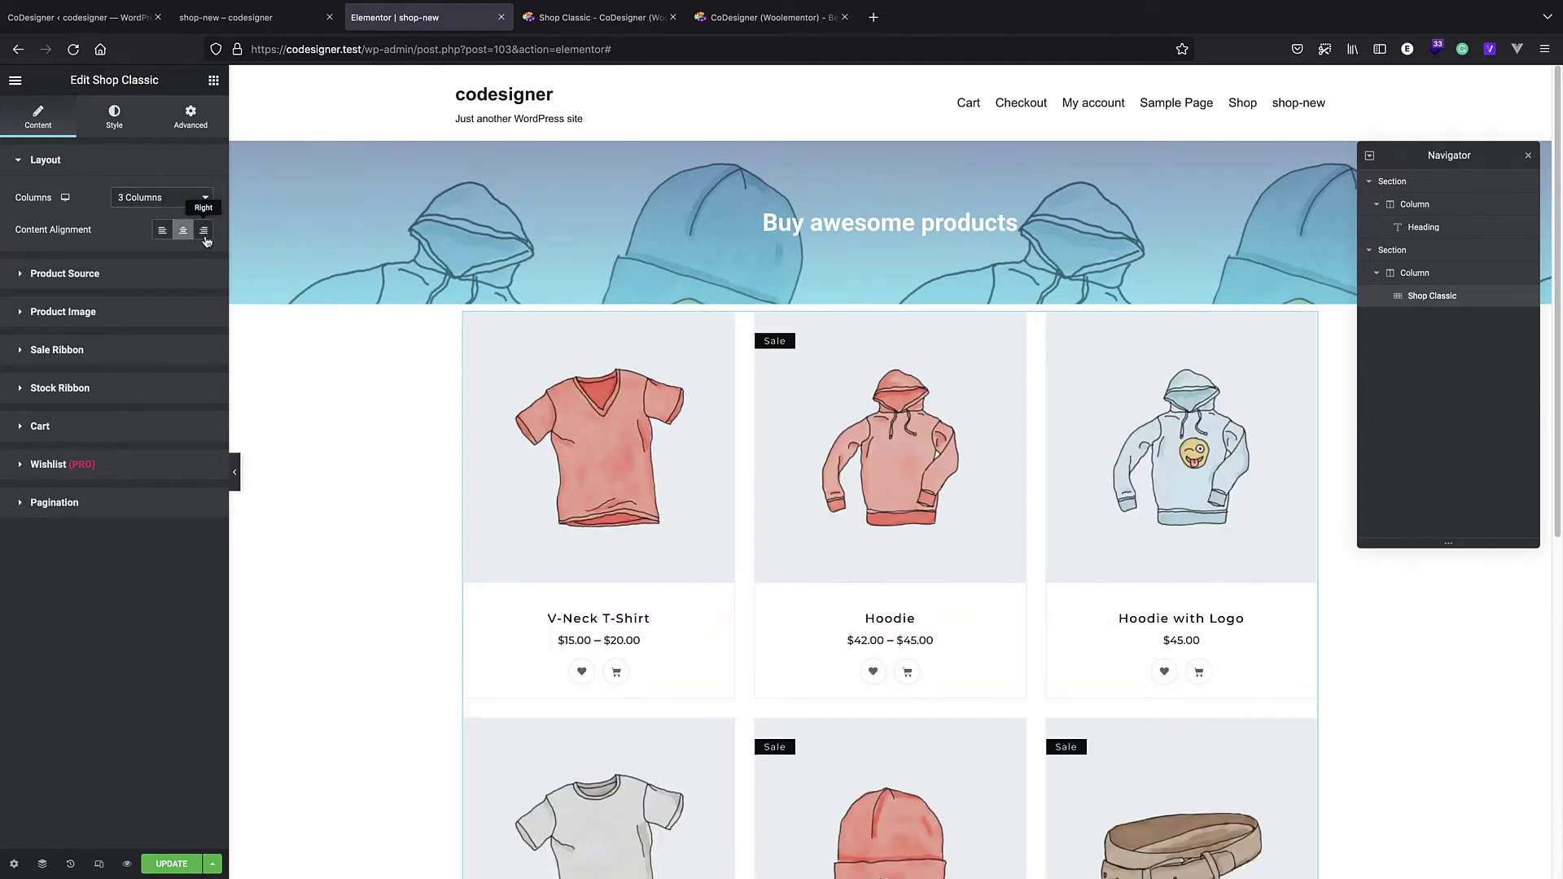
pyautogui.click(204, 230)
pyautogui.click(164, 230)
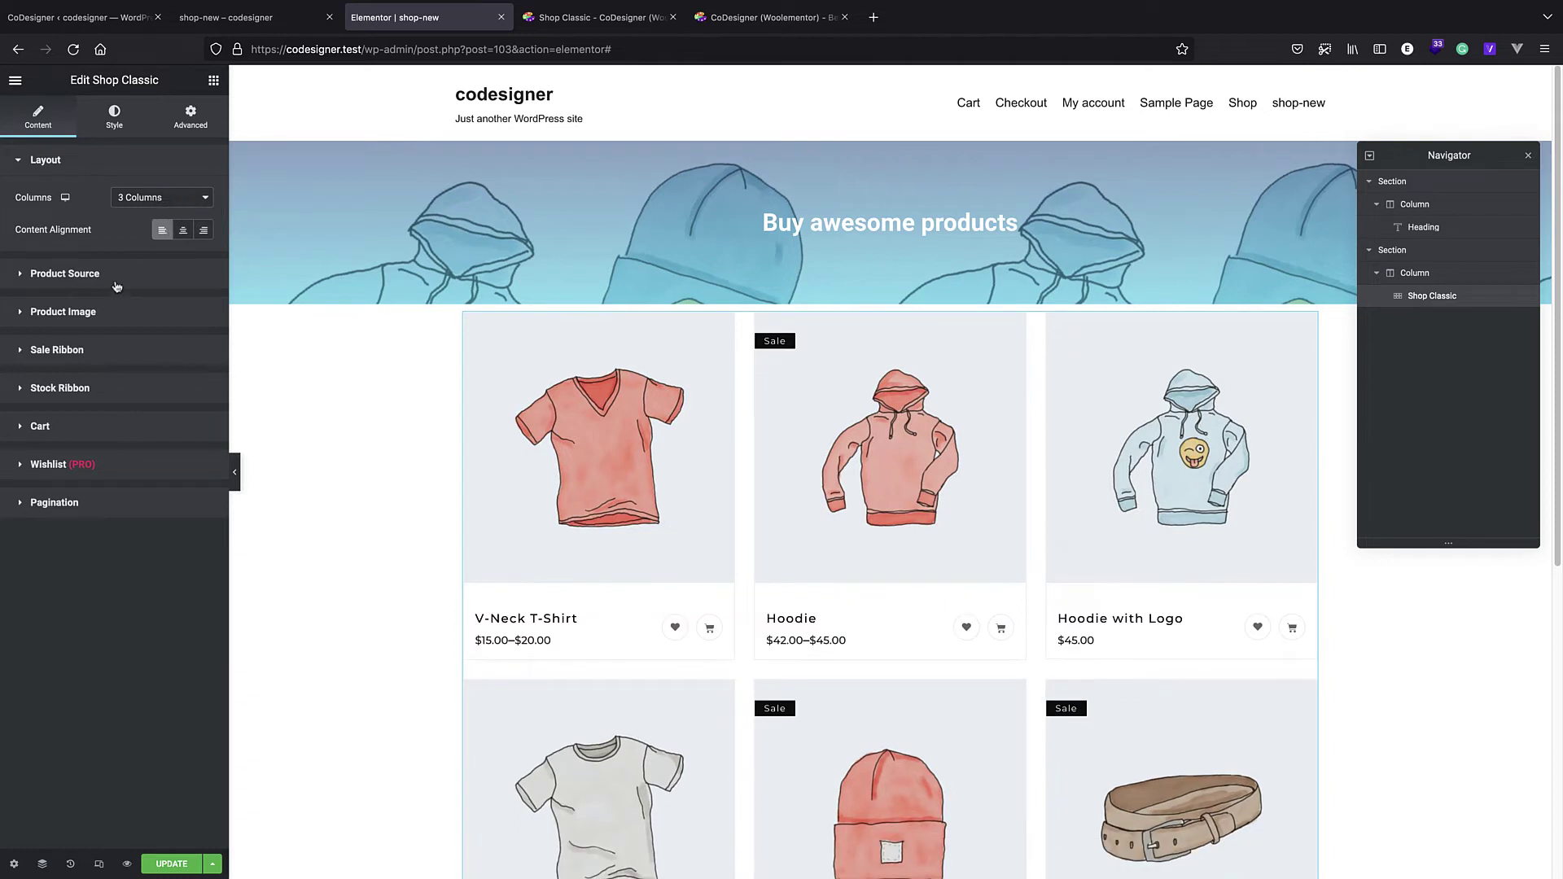
# Step: Try Cross Sells and Recently Sold as the Shop Classic product source type, and restore it to Shop
pyautogui.click(65, 273)
pyautogui.click(66, 255)
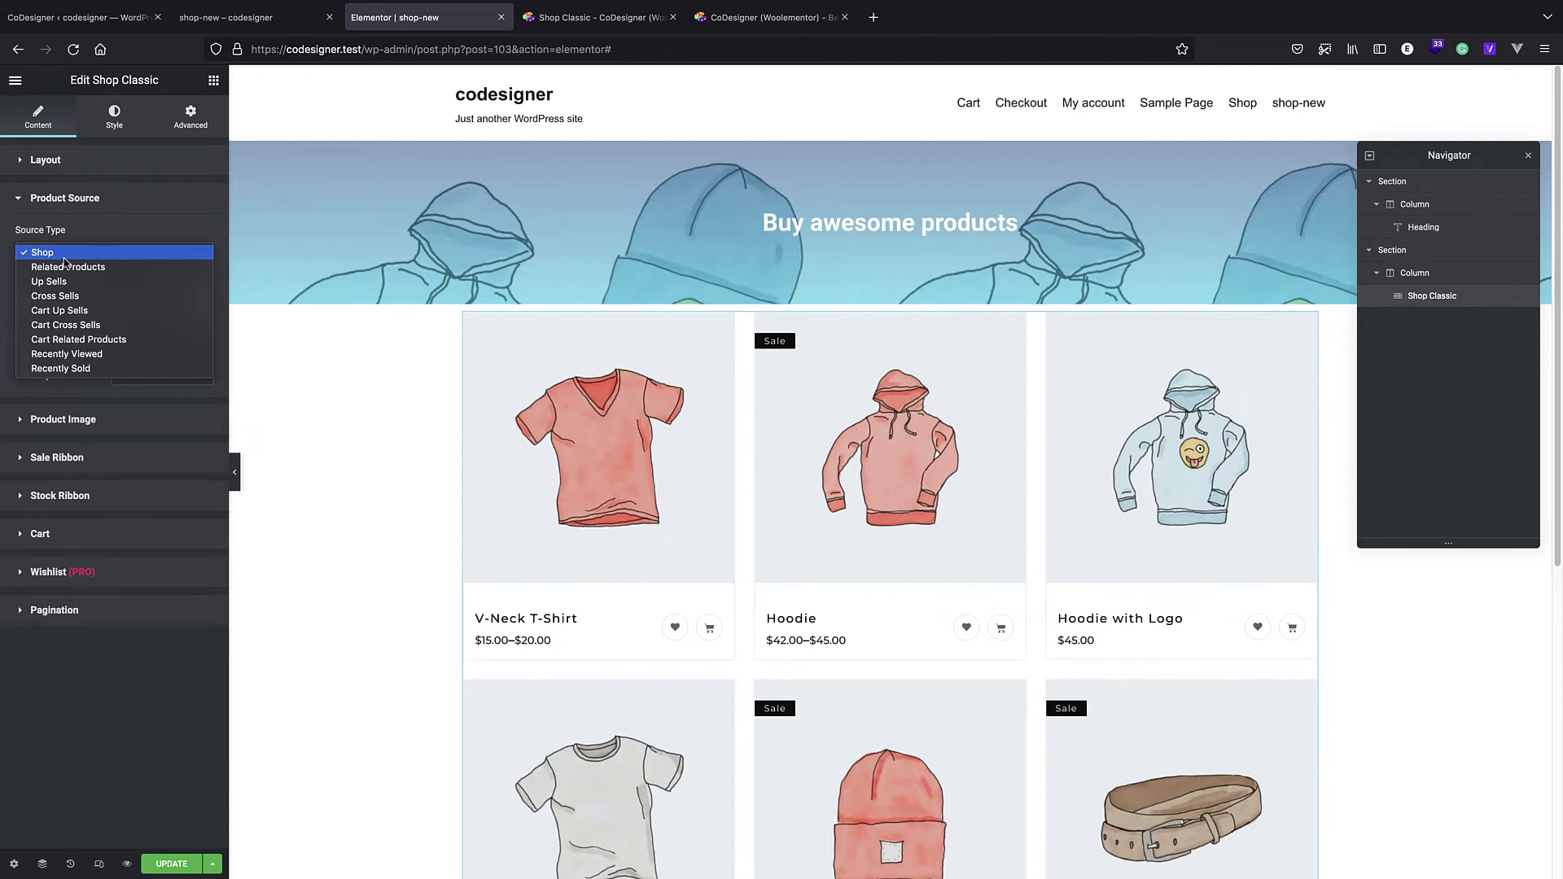
pyautogui.click(82, 297)
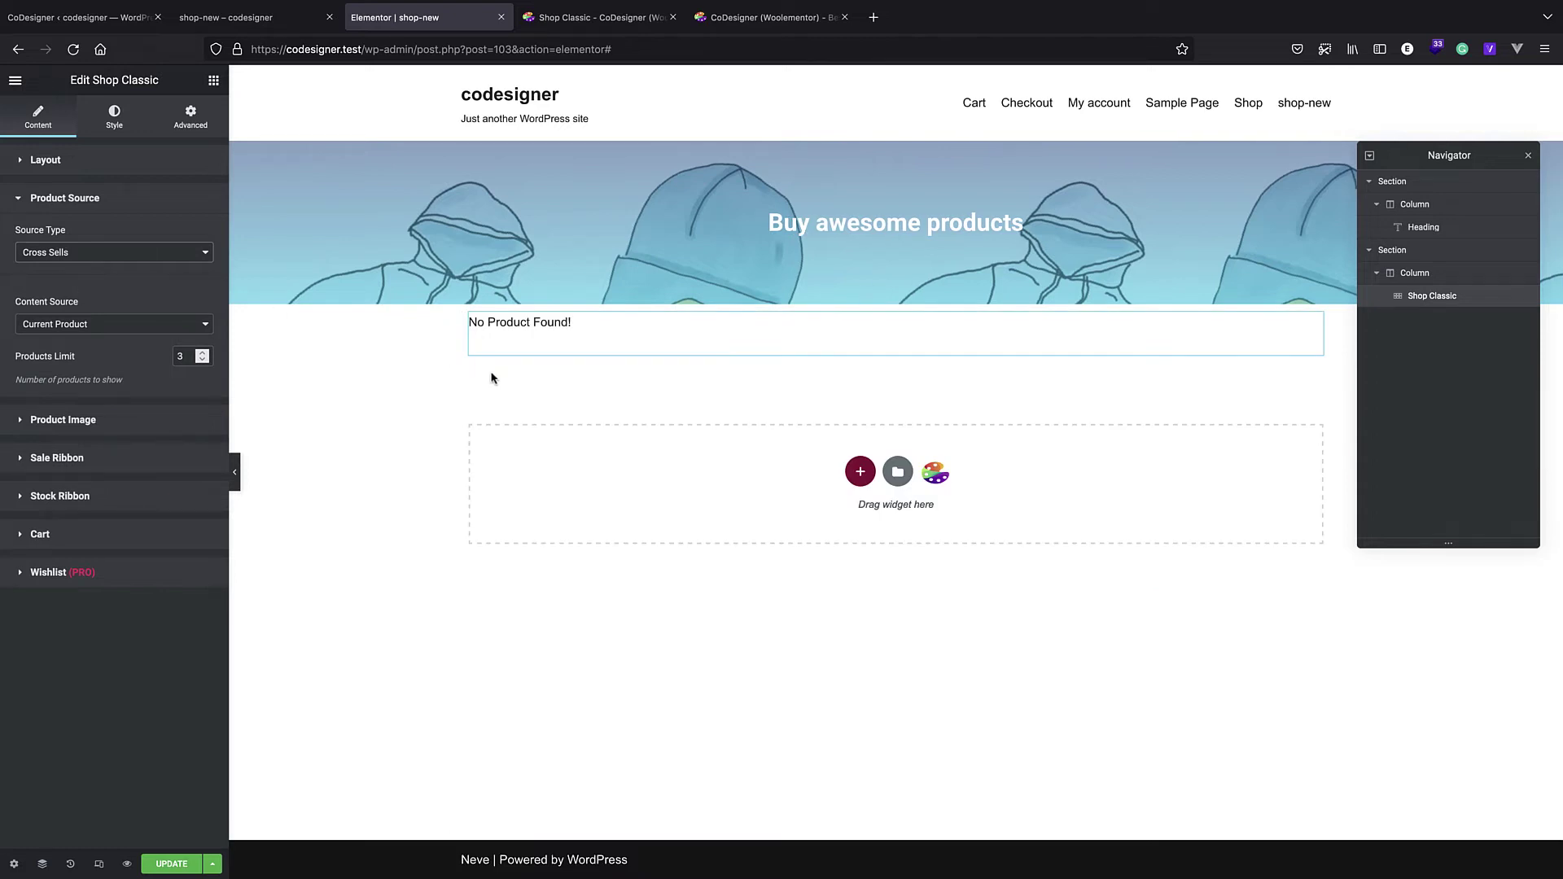
pyautogui.click(73, 253)
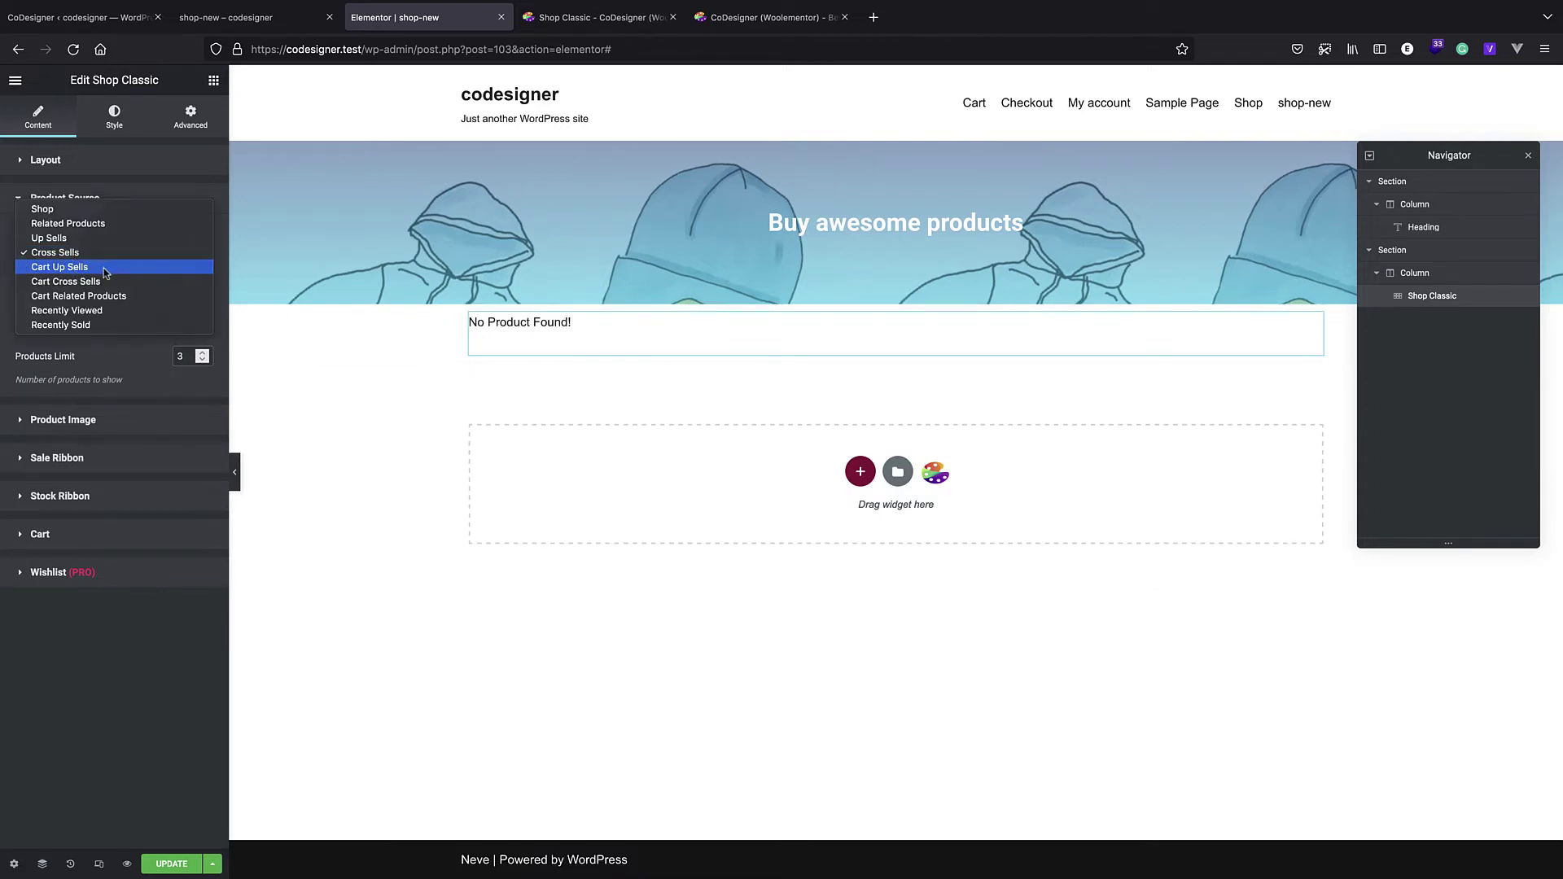
pyautogui.click(82, 325)
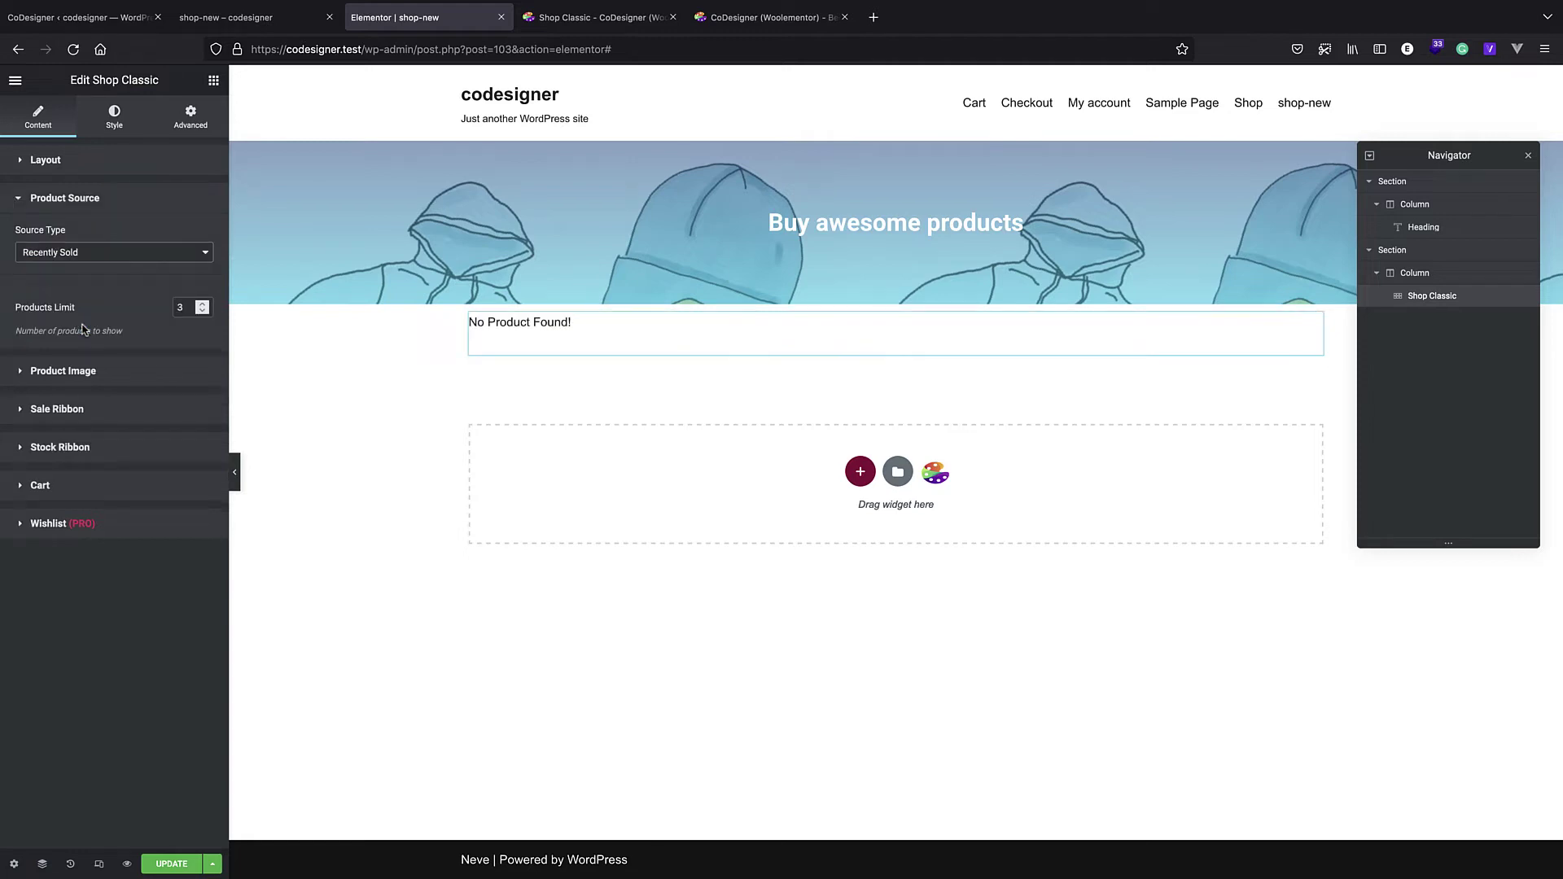
pyautogui.click(36, 254)
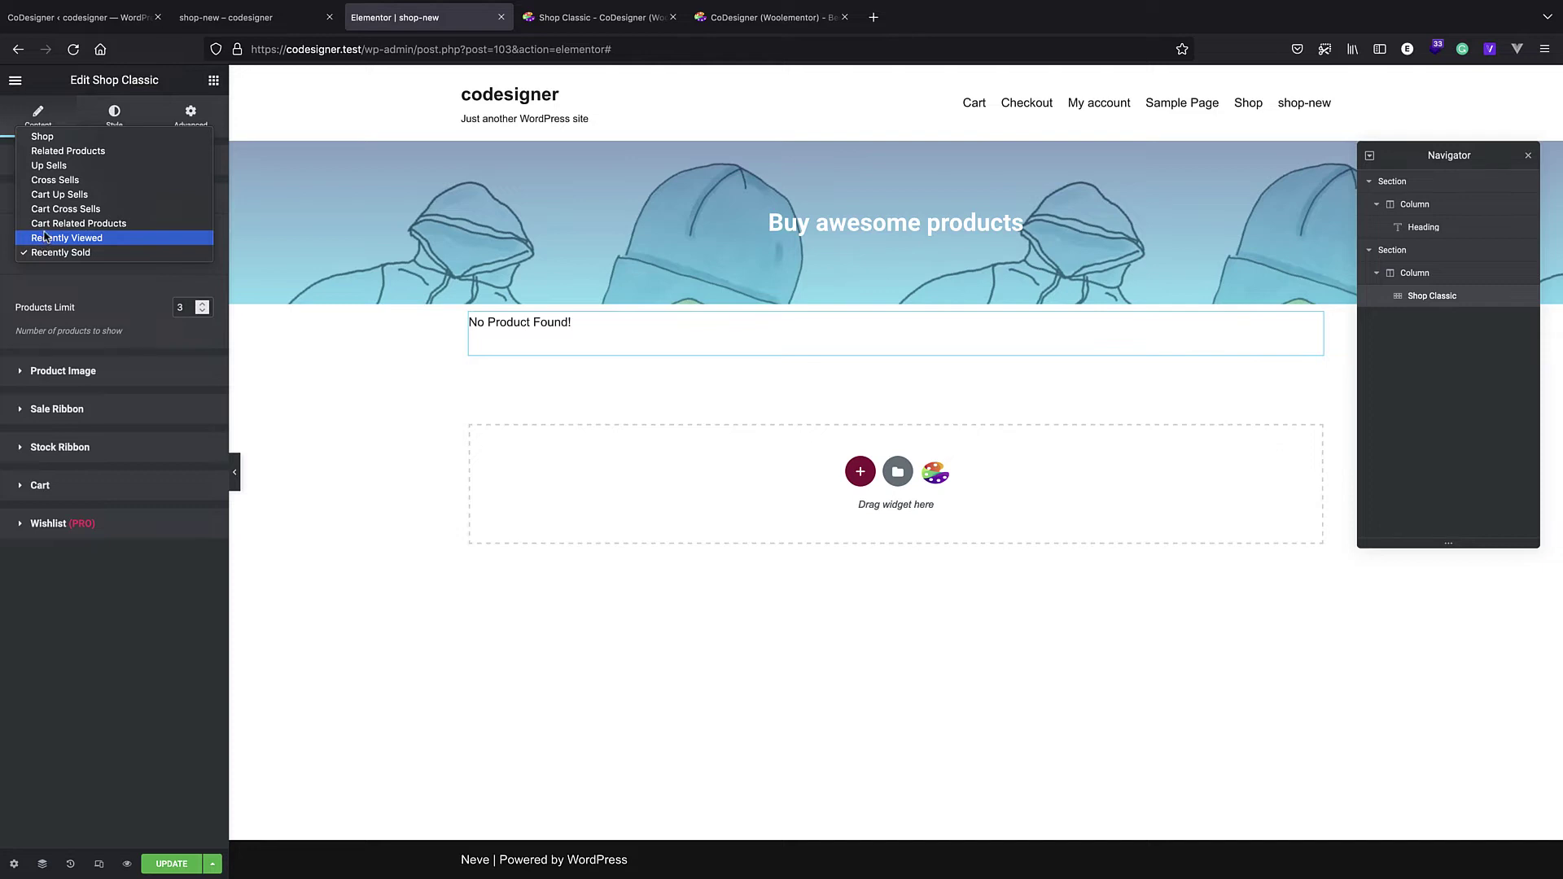
pyautogui.click(42, 136)
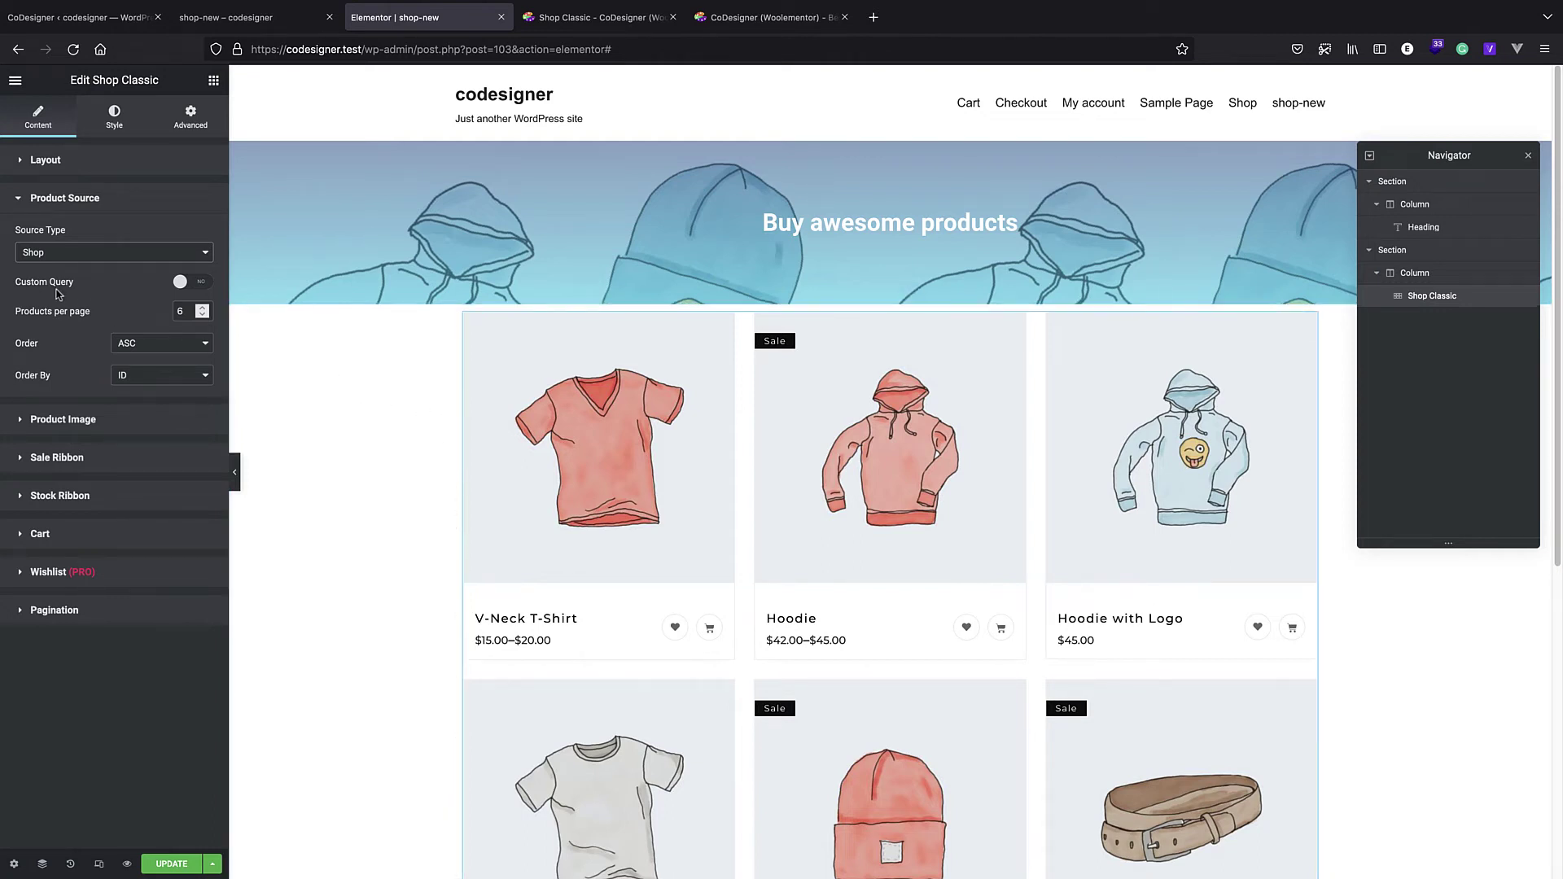
# Step: Enable Custom Query for the Shop Classic products and sort them by Top Seller in DESC order
pyautogui.click(190, 283)
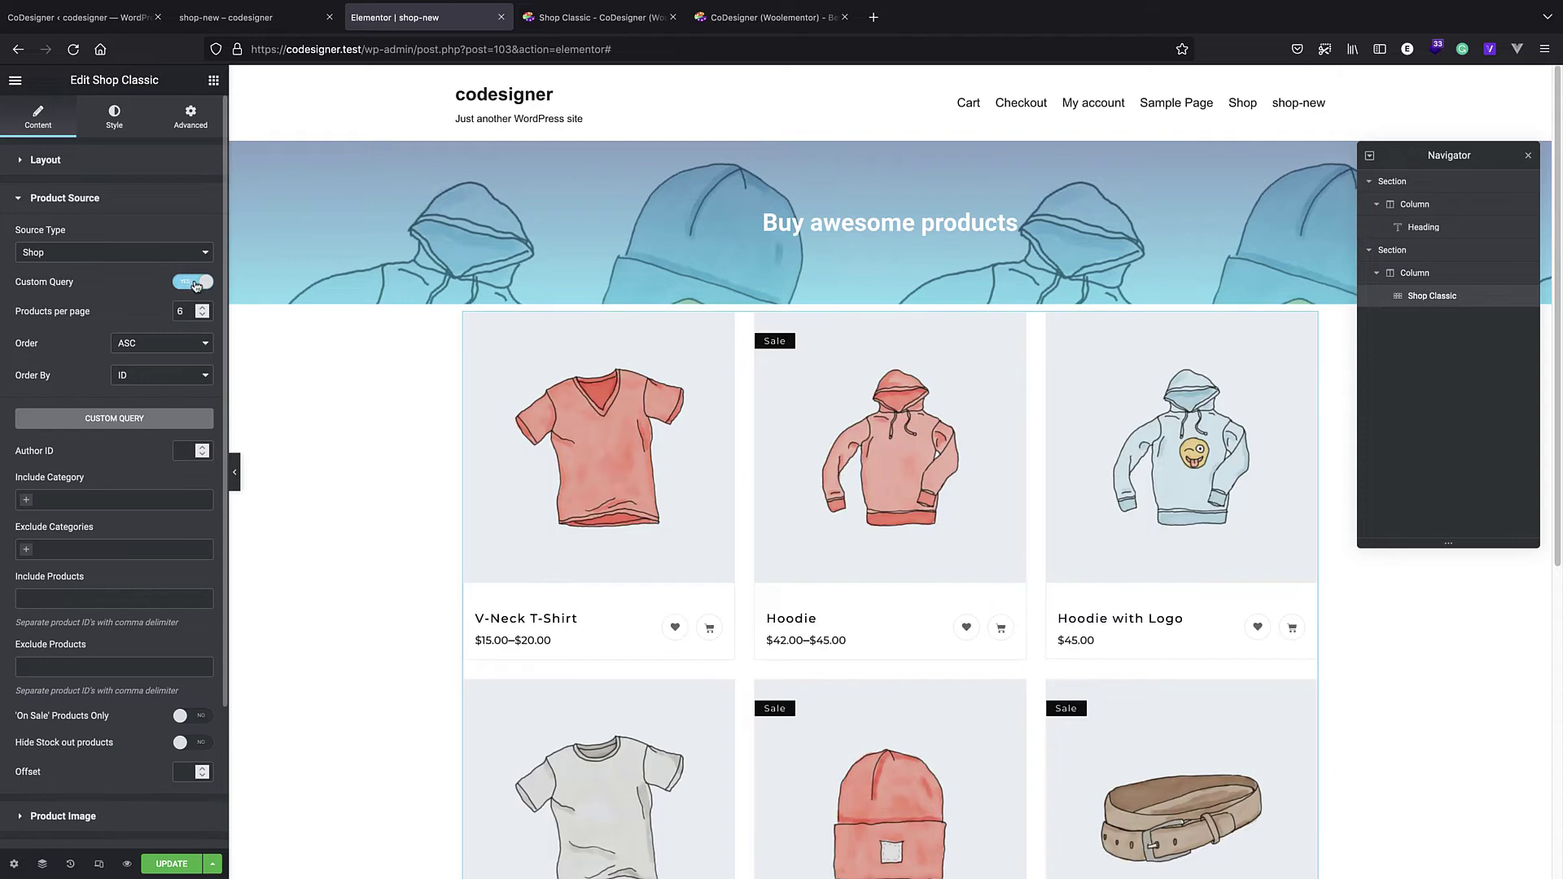
pyautogui.click(157, 344)
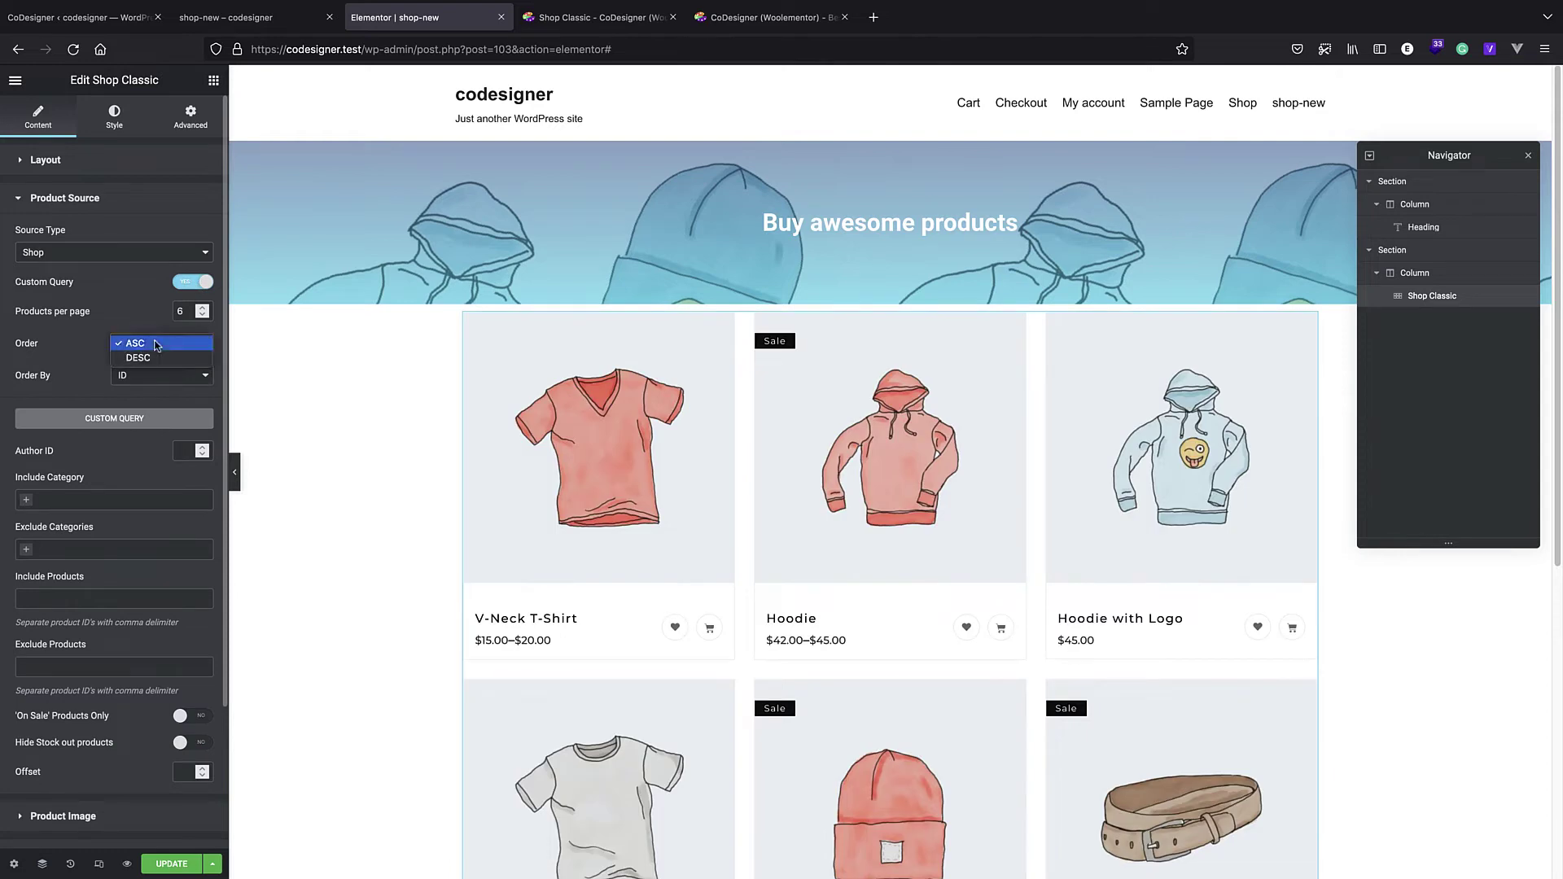
pyautogui.click(155, 342)
pyautogui.scroll(-1, 138, 352)
pyautogui.click(135, 359)
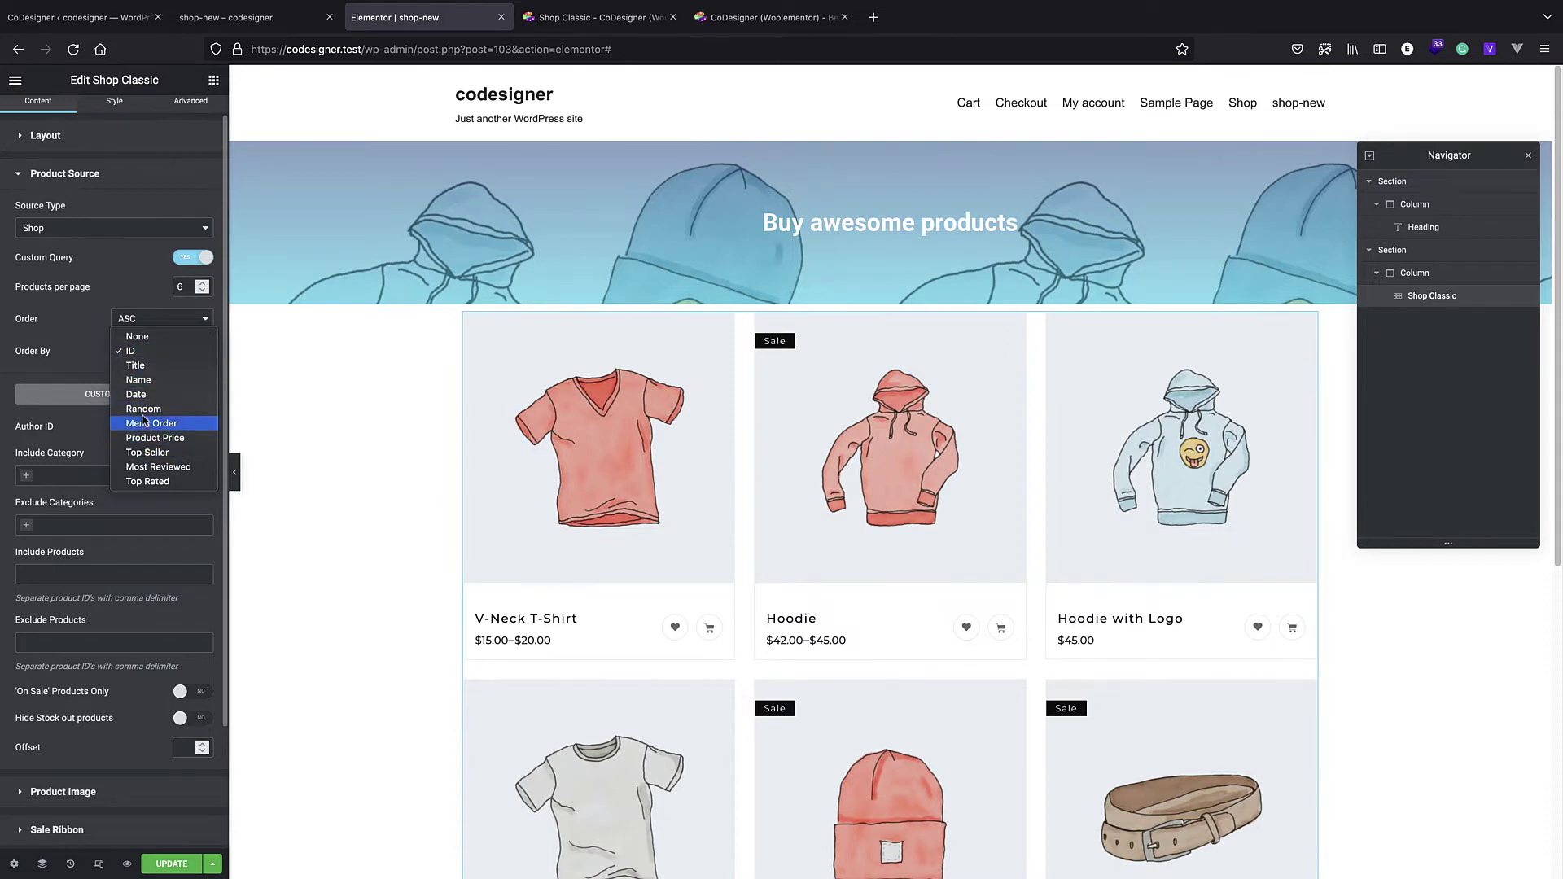
pyautogui.click(157, 452)
pyautogui.click(154, 319)
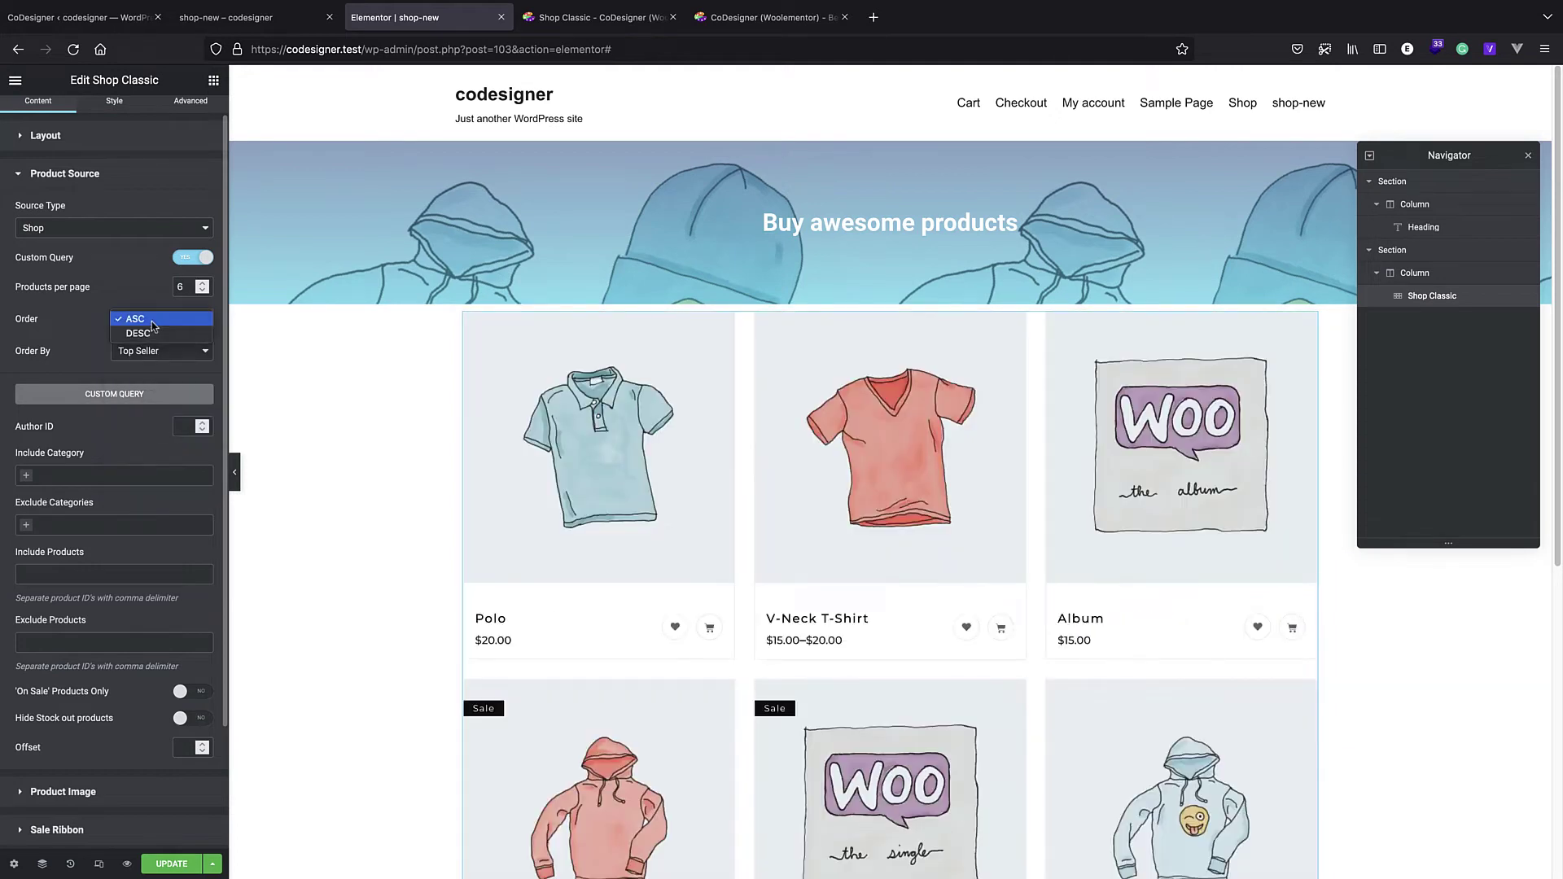
pyautogui.click(155, 333)
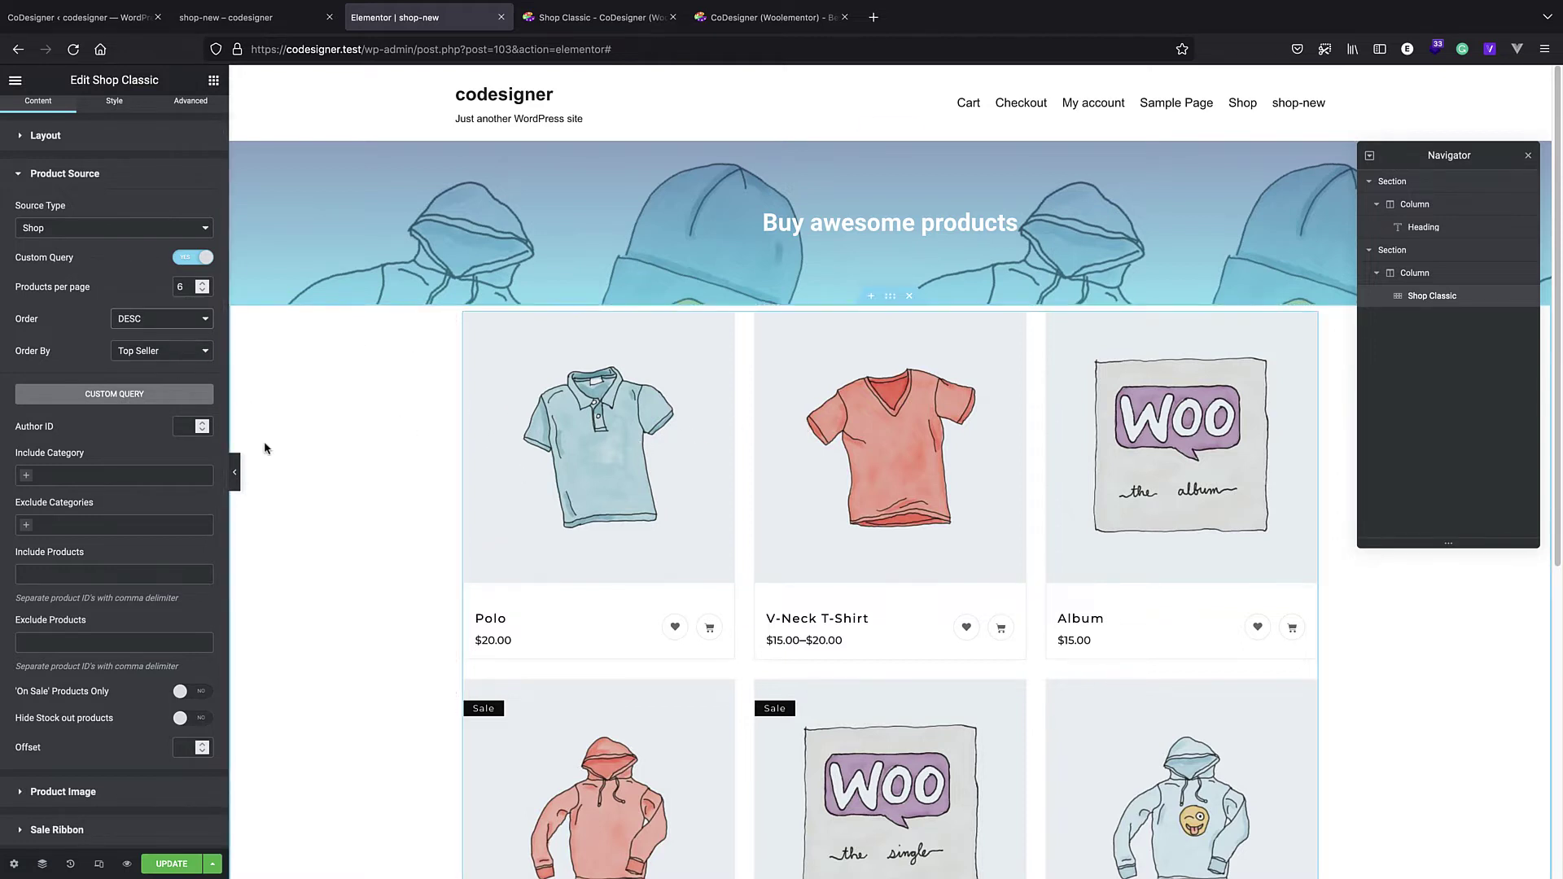
# Step: Try limiting the product query to the Clothing category, and remove that included category again
pyautogui.click(135, 476)
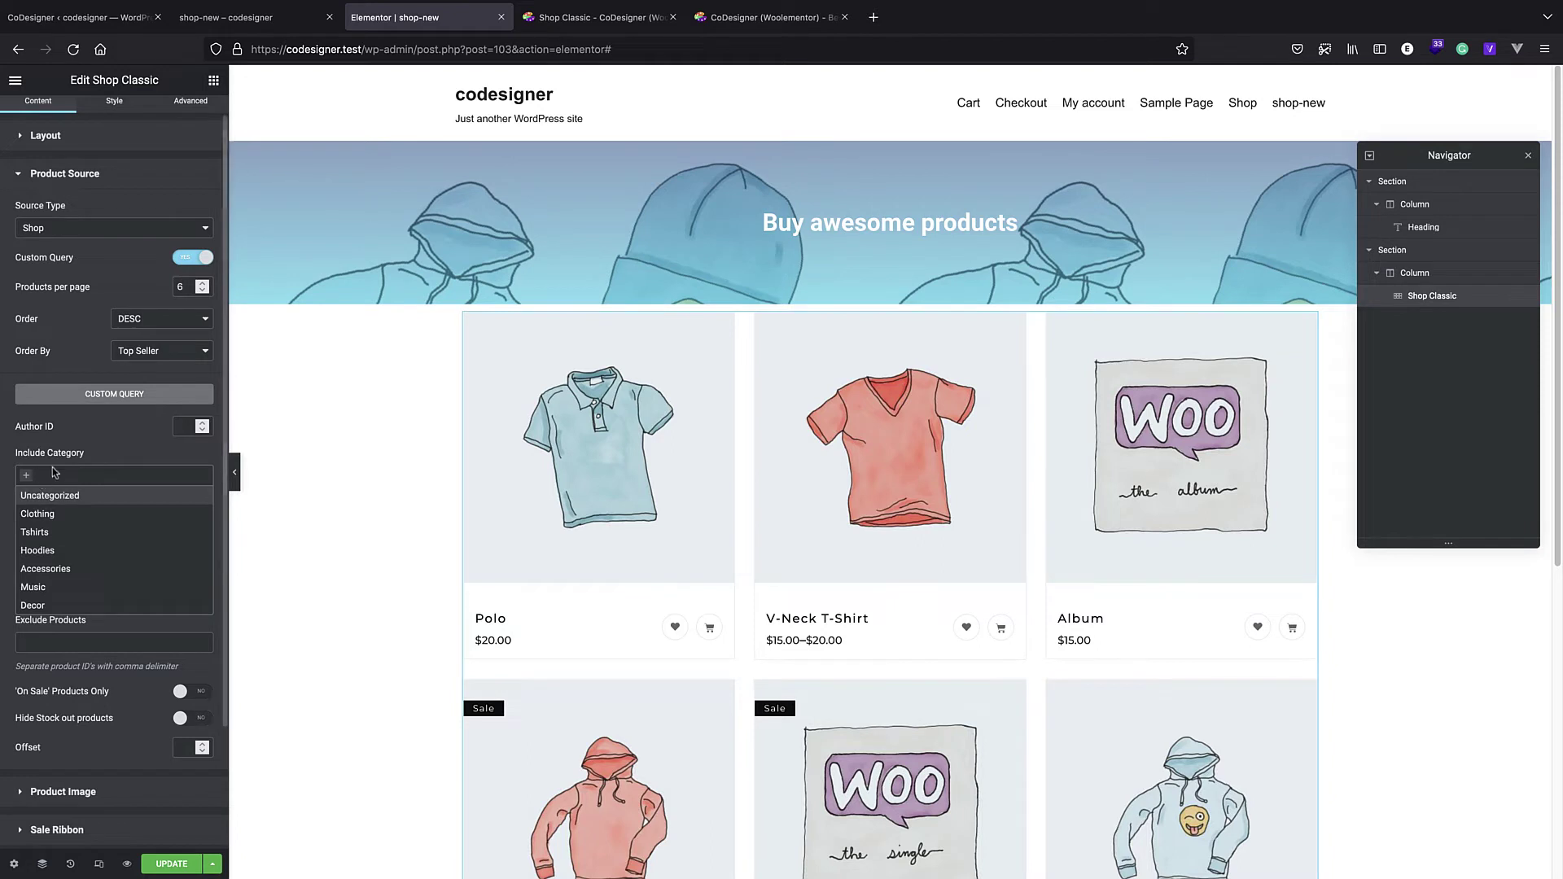
pyautogui.click(52, 513)
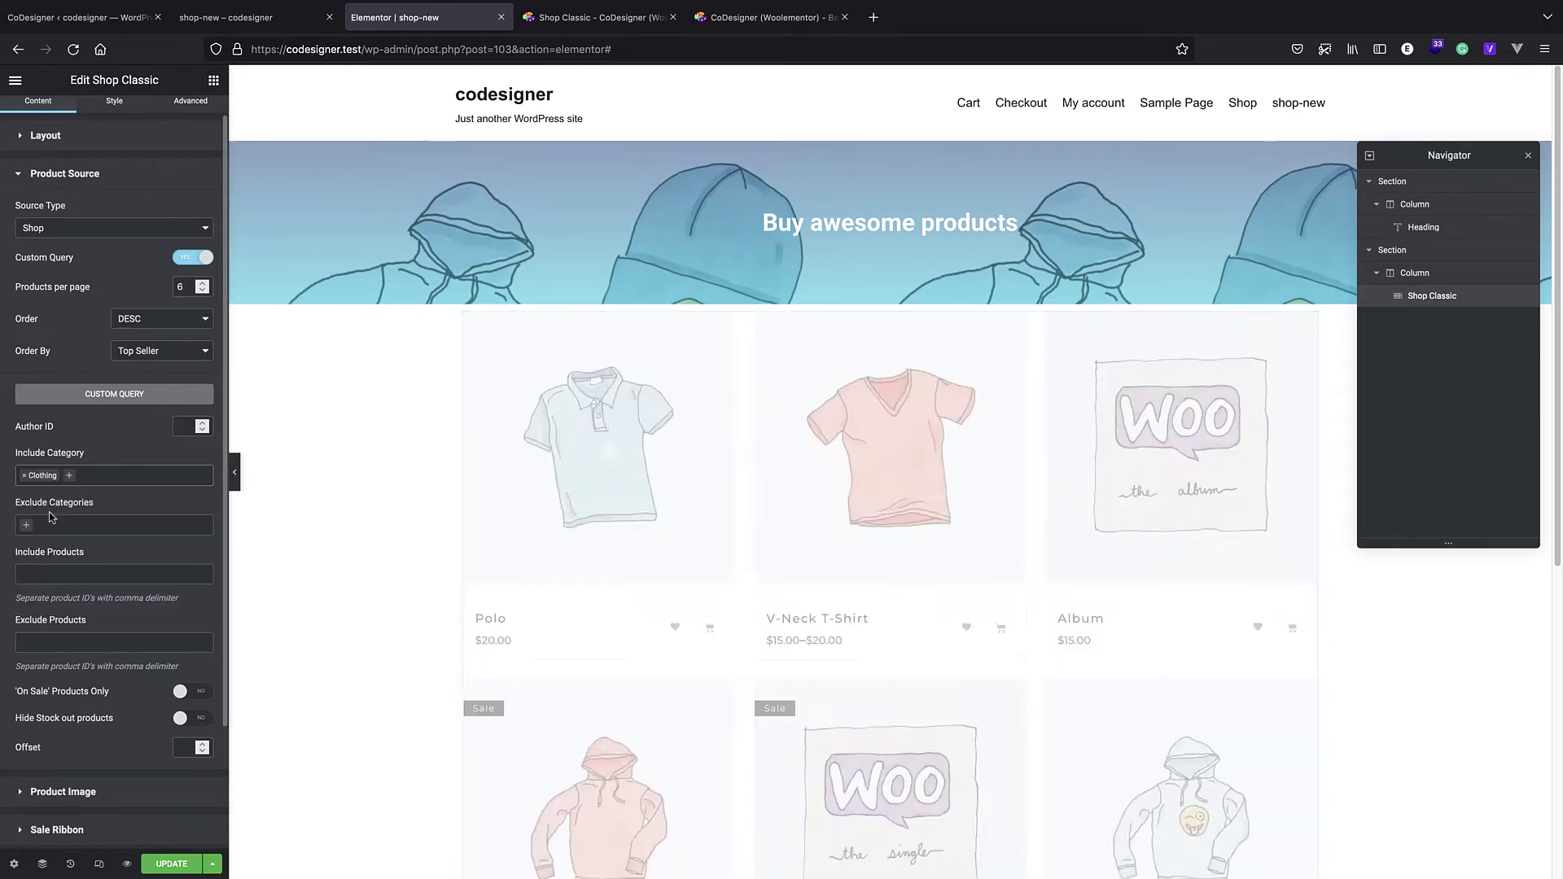
pyautogui.scroll(-5, 725, 513)
pyautogui.scroll(3, 722, 503)
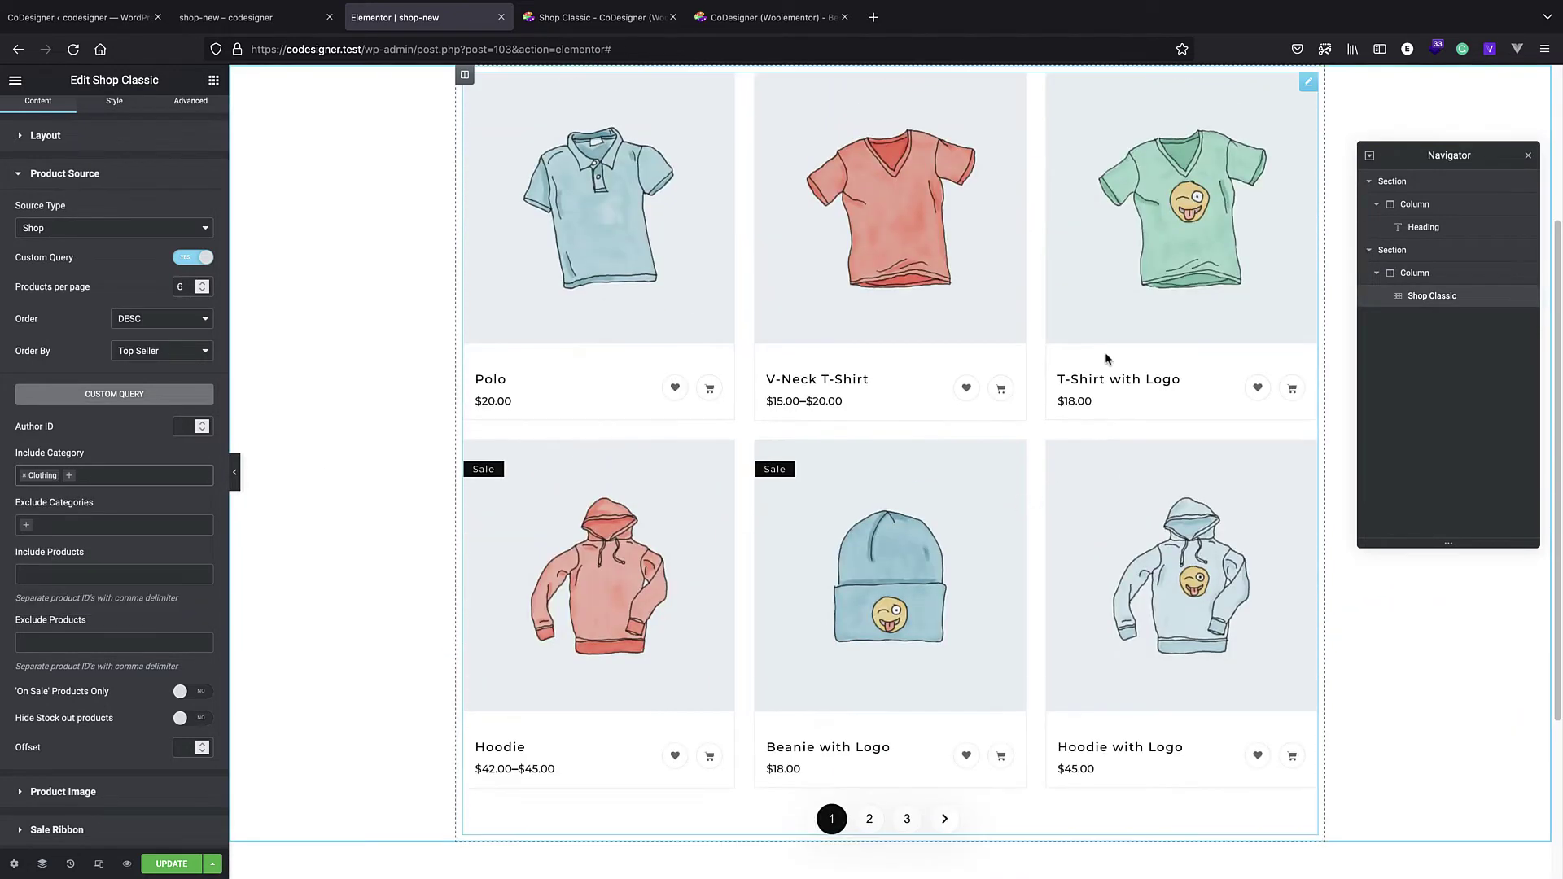
pyautogui.click(24, 476)
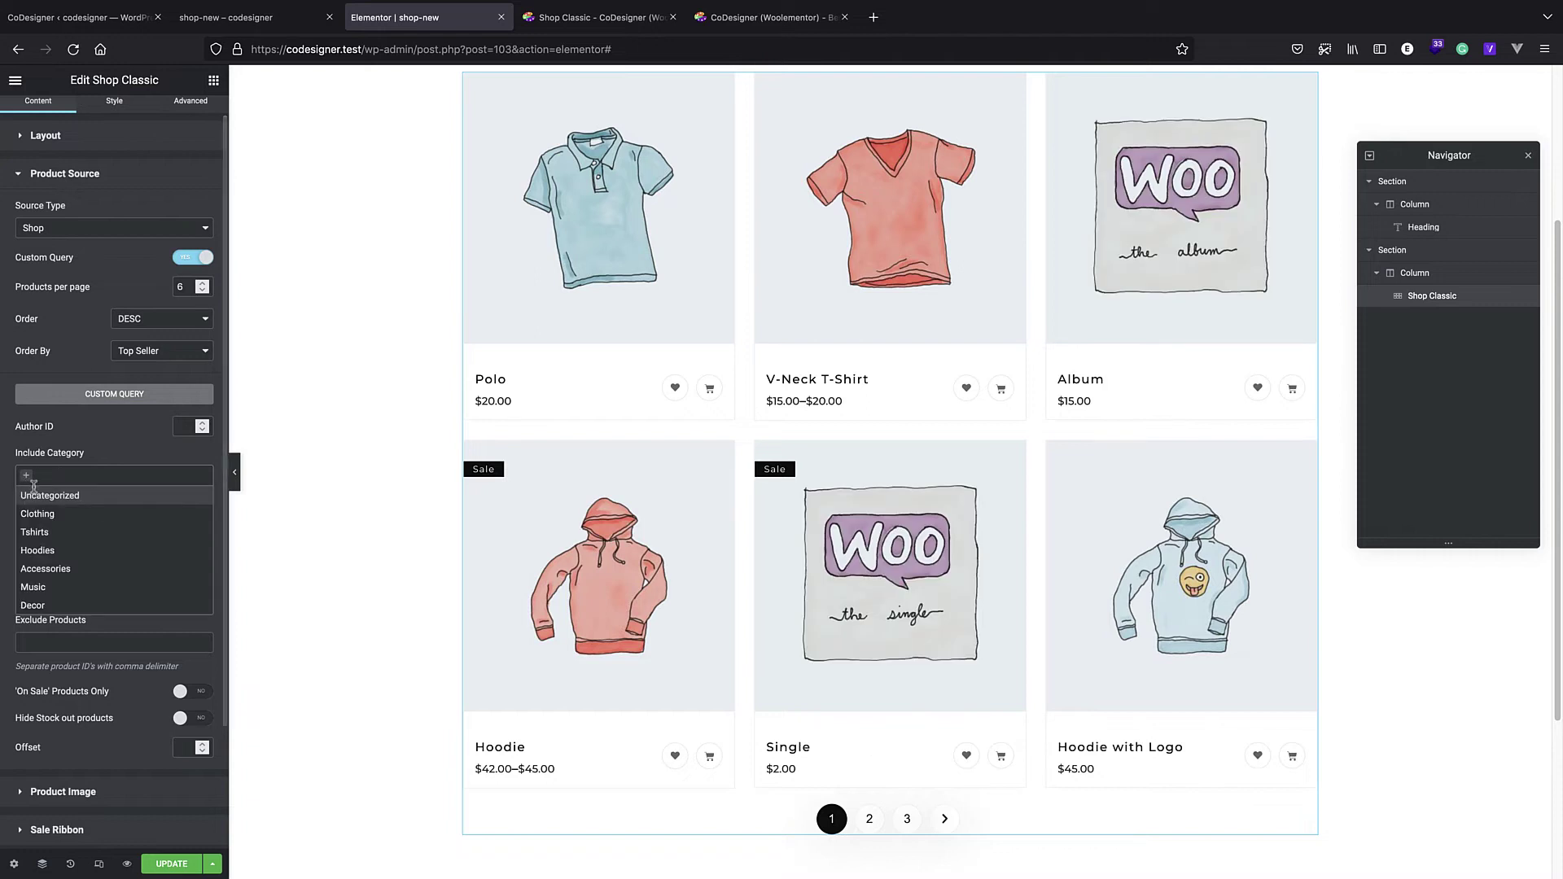
pyautogui.click(96, 440)
# Step: Try excluding the Tshirts category from the product query, and remove that exclusion again
pyautogui.click(74, 521)
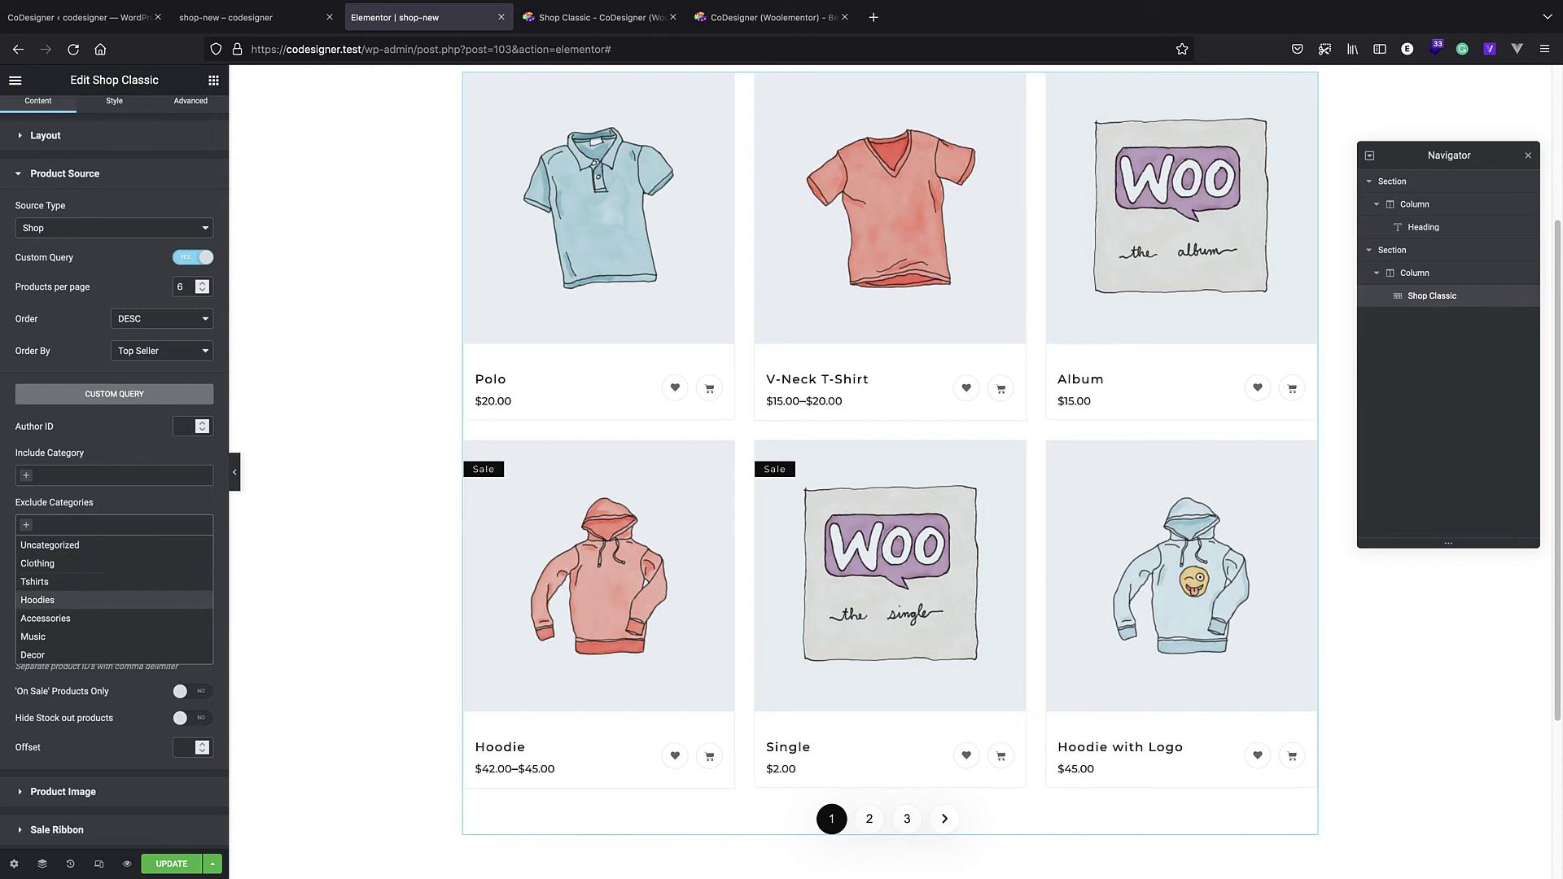
pyautogui.click(84, 578)
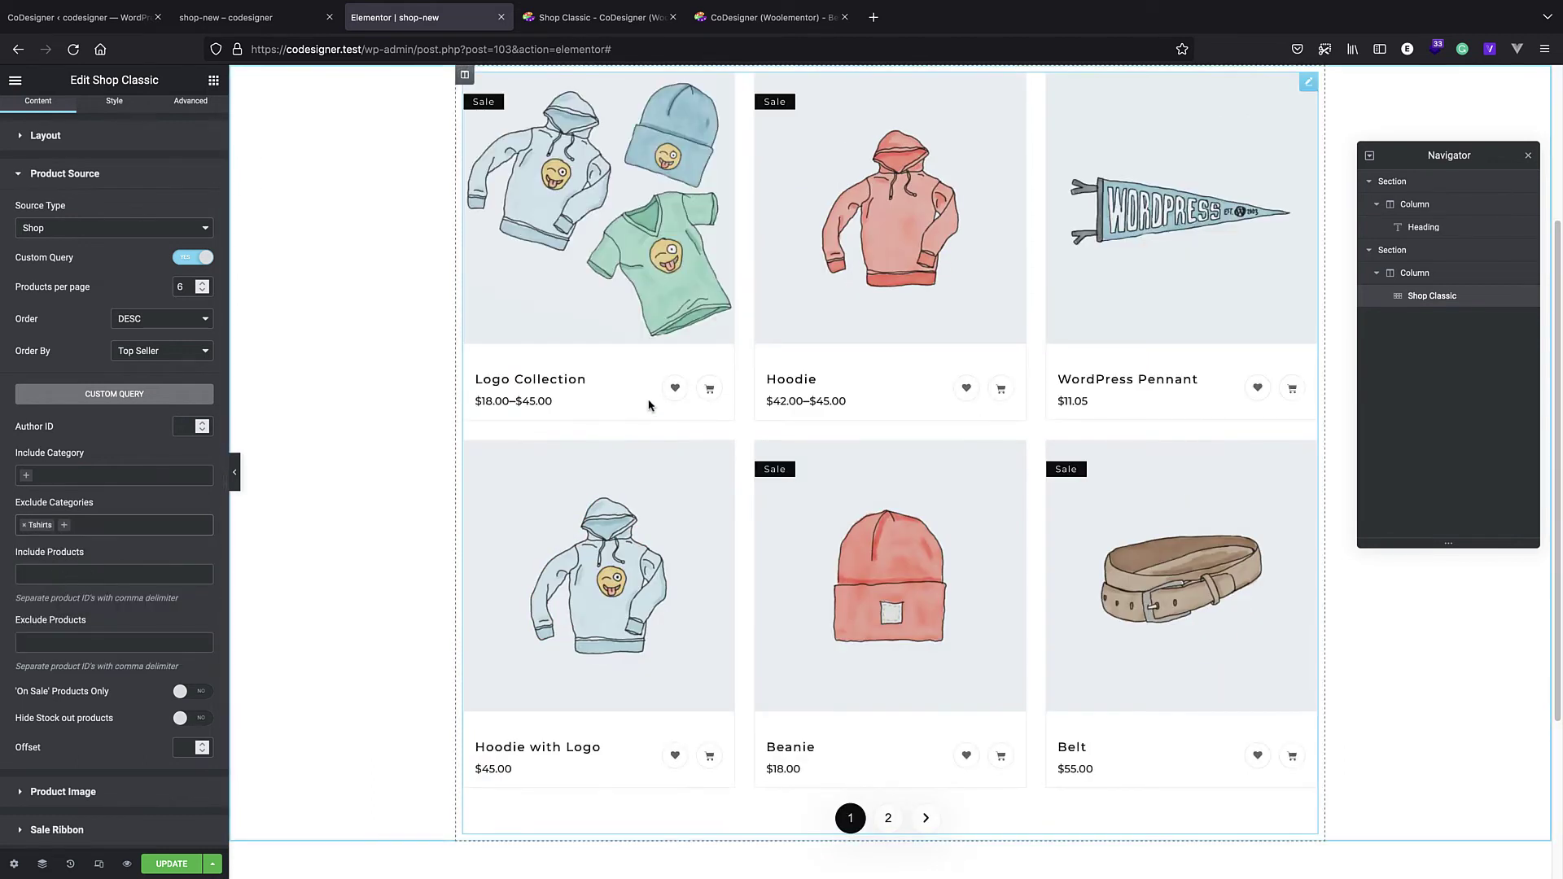
pyautogui.click(24, 525)
pyautogui.click(115, 495)
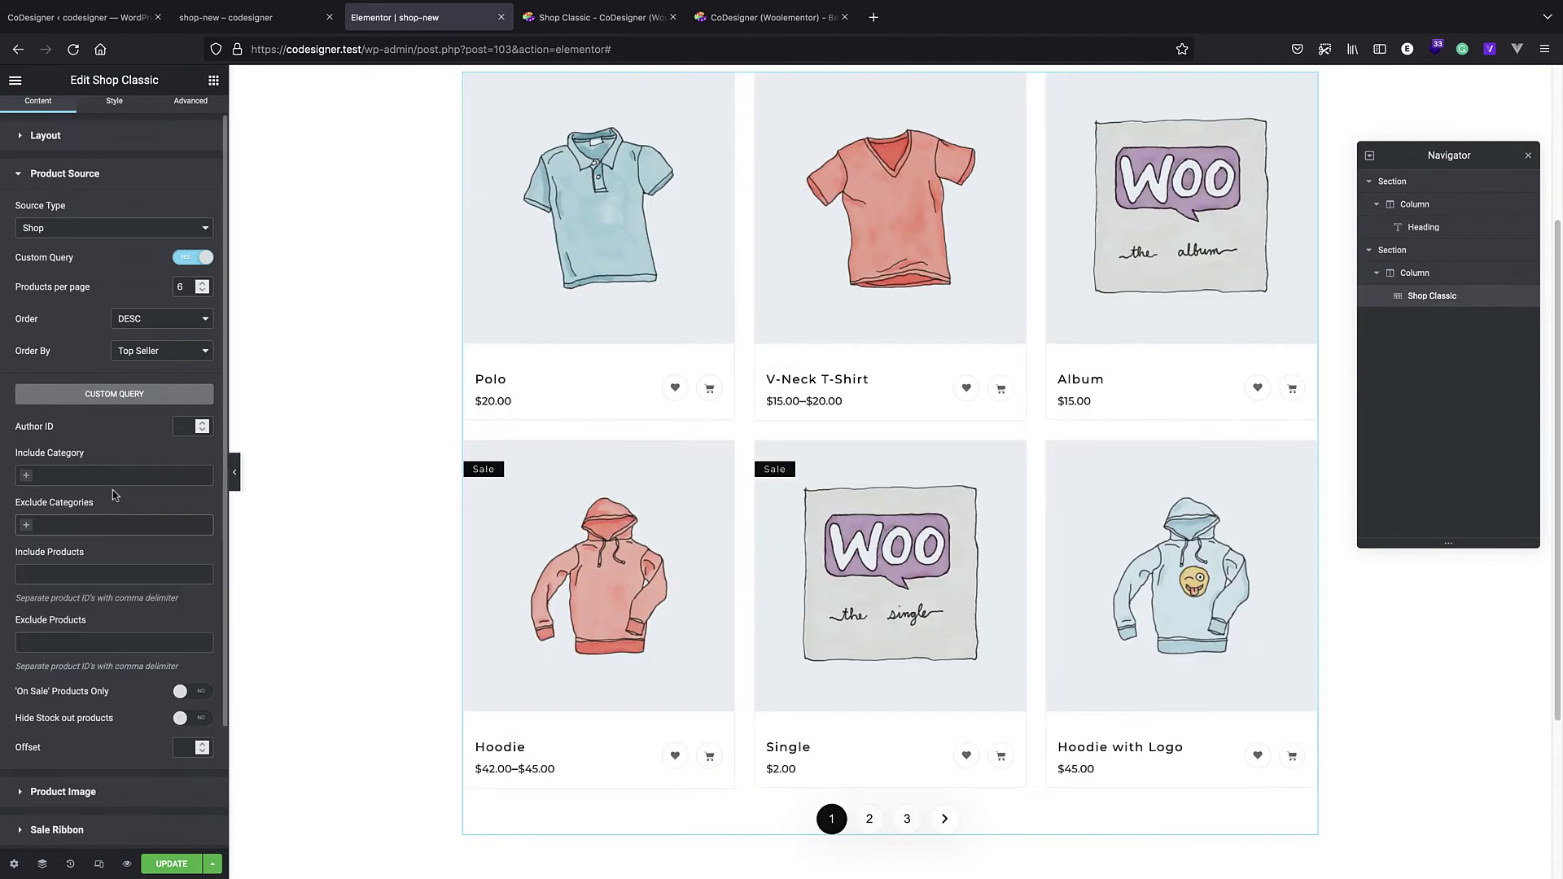
# Step: Try hiding out-of-stock products in the custom query, and turn the option back off
pyautogui.scroll(-1, 65, 565)
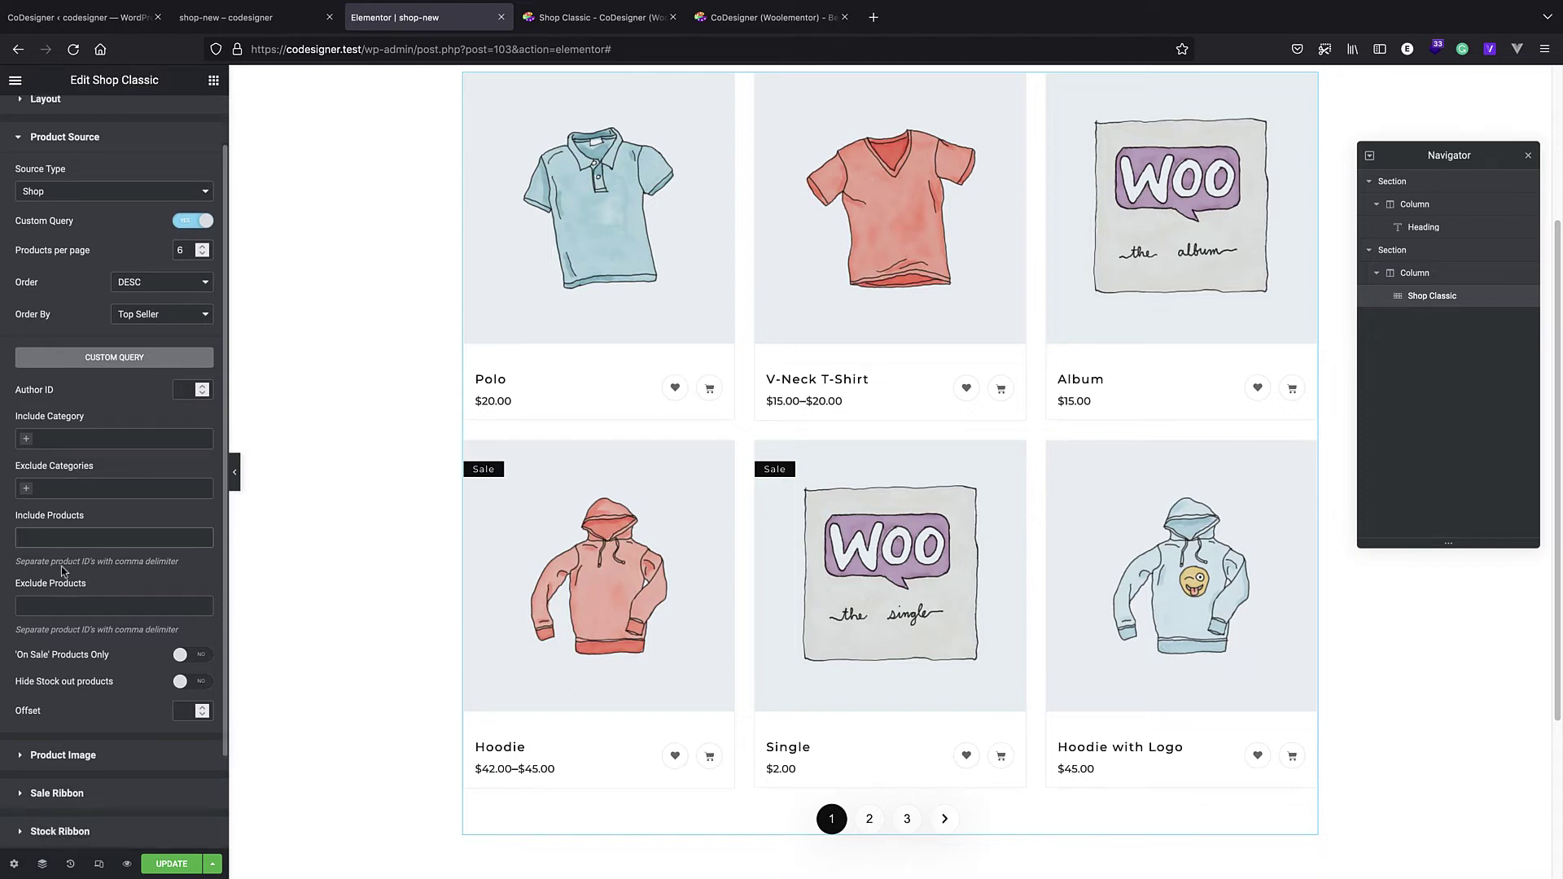
pyautogui.click(92, 539)
pyautogui.scroll(-1, 25, 577)
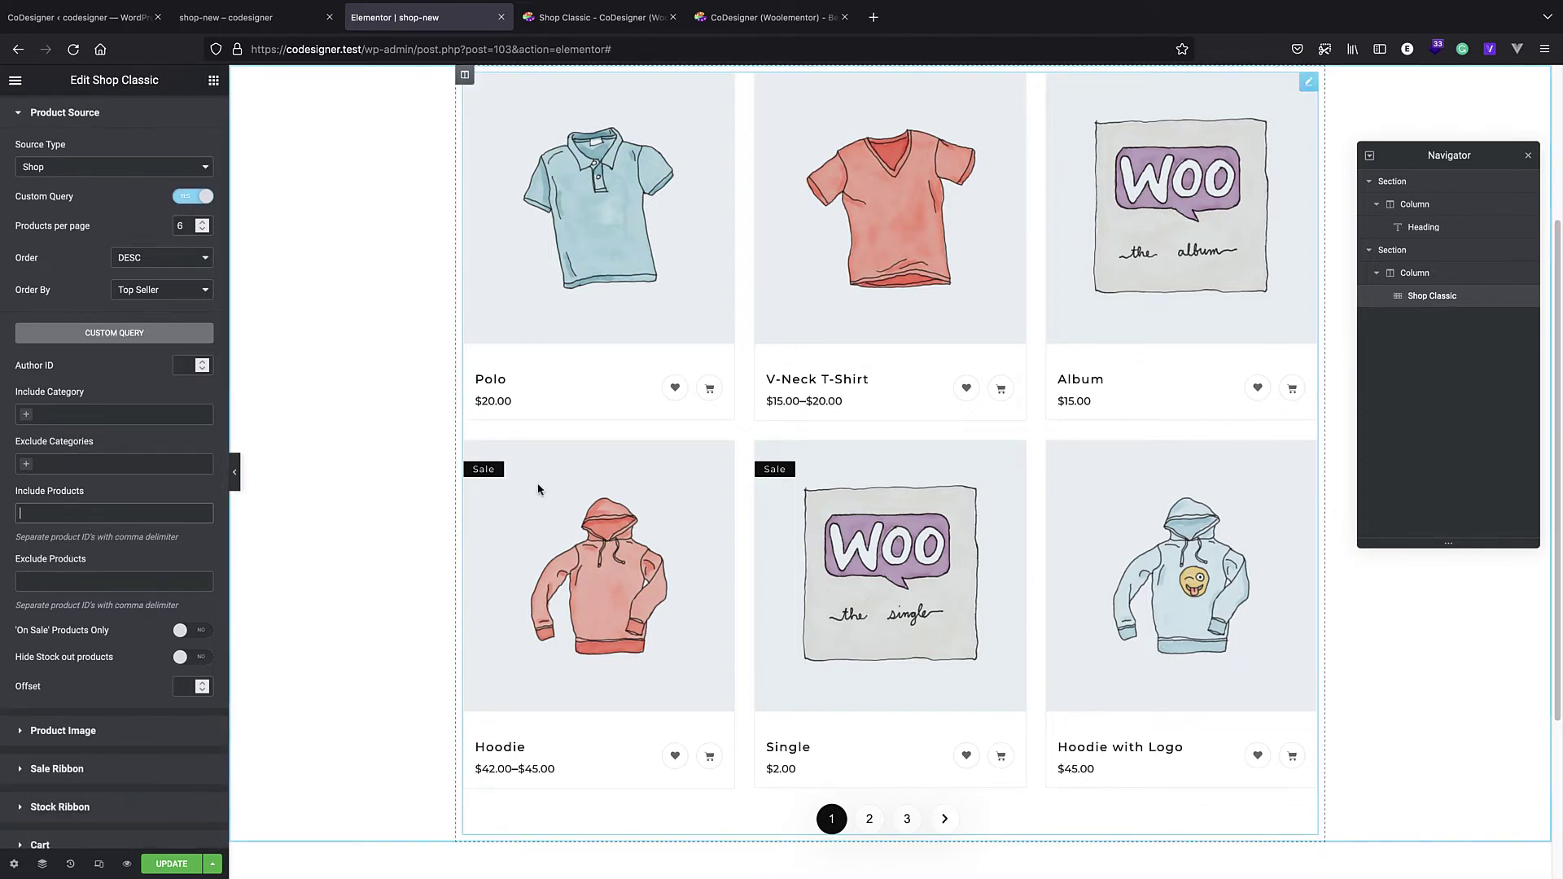
pyautogui.scroll(-2, 49, 615)
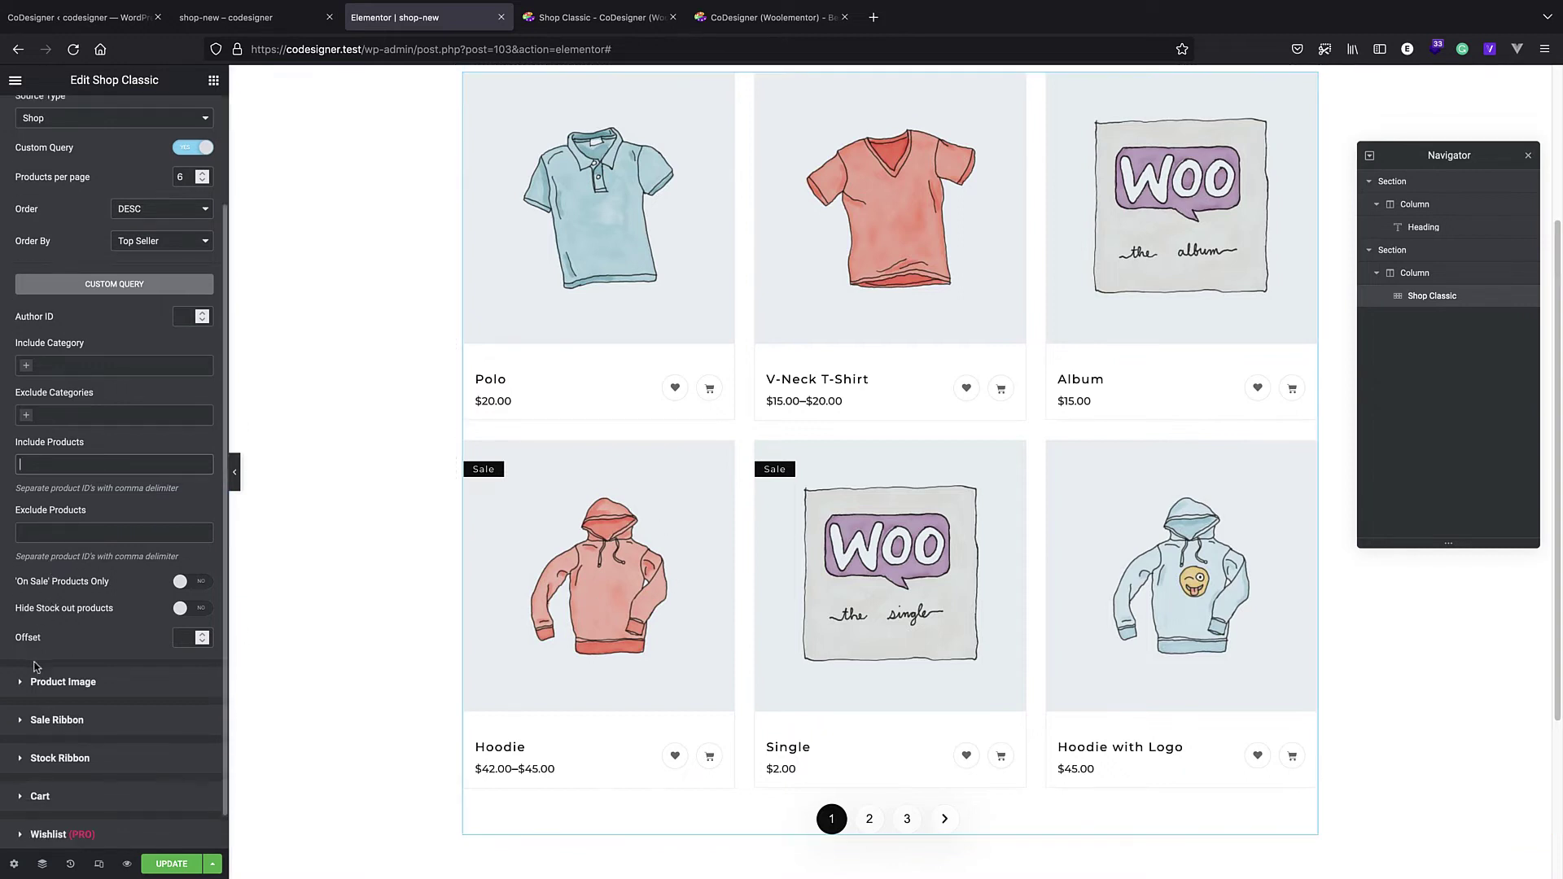
pyautogui.scroll(-1, 25, 595)
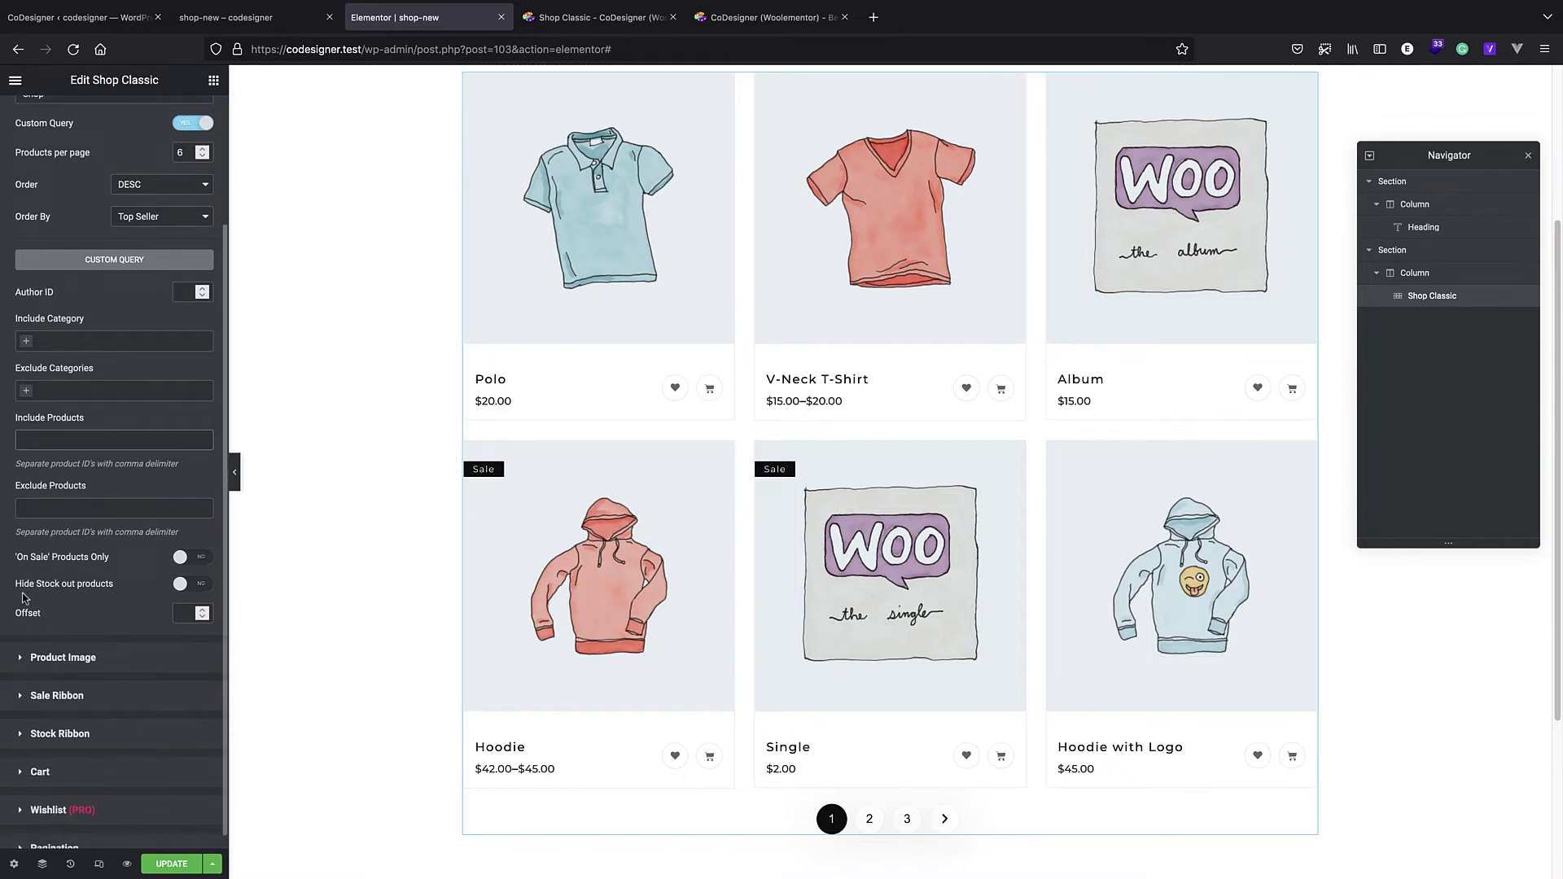
pyautogui.click(204, 585)
pyautogui.click(193, 586)
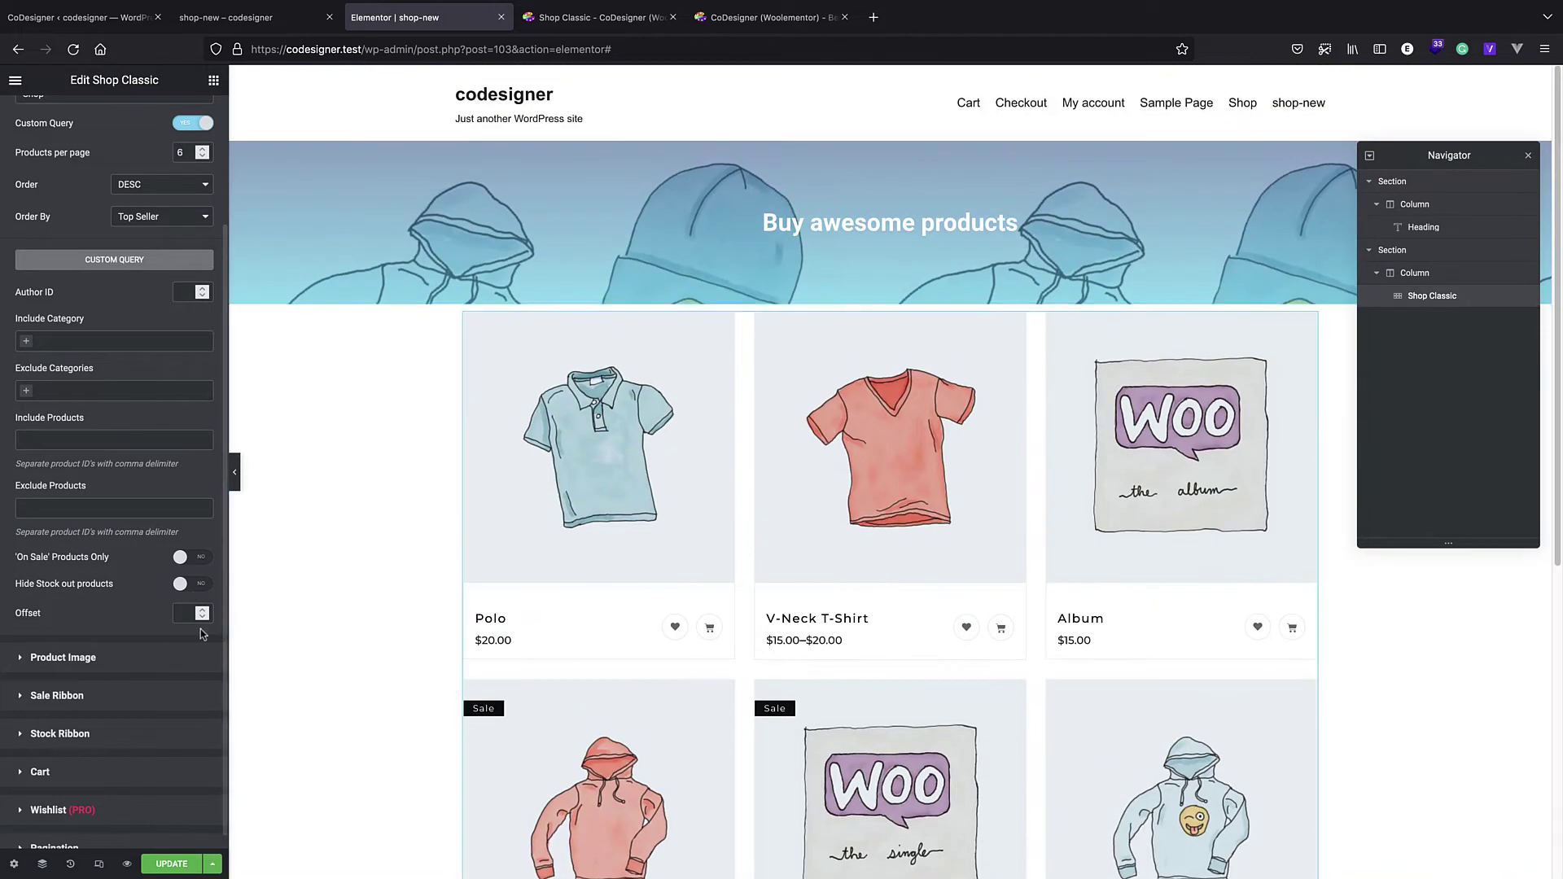
# Step: Try a product query offset of 1, and set the offset back to 0
pyautogui.click(202, 609)
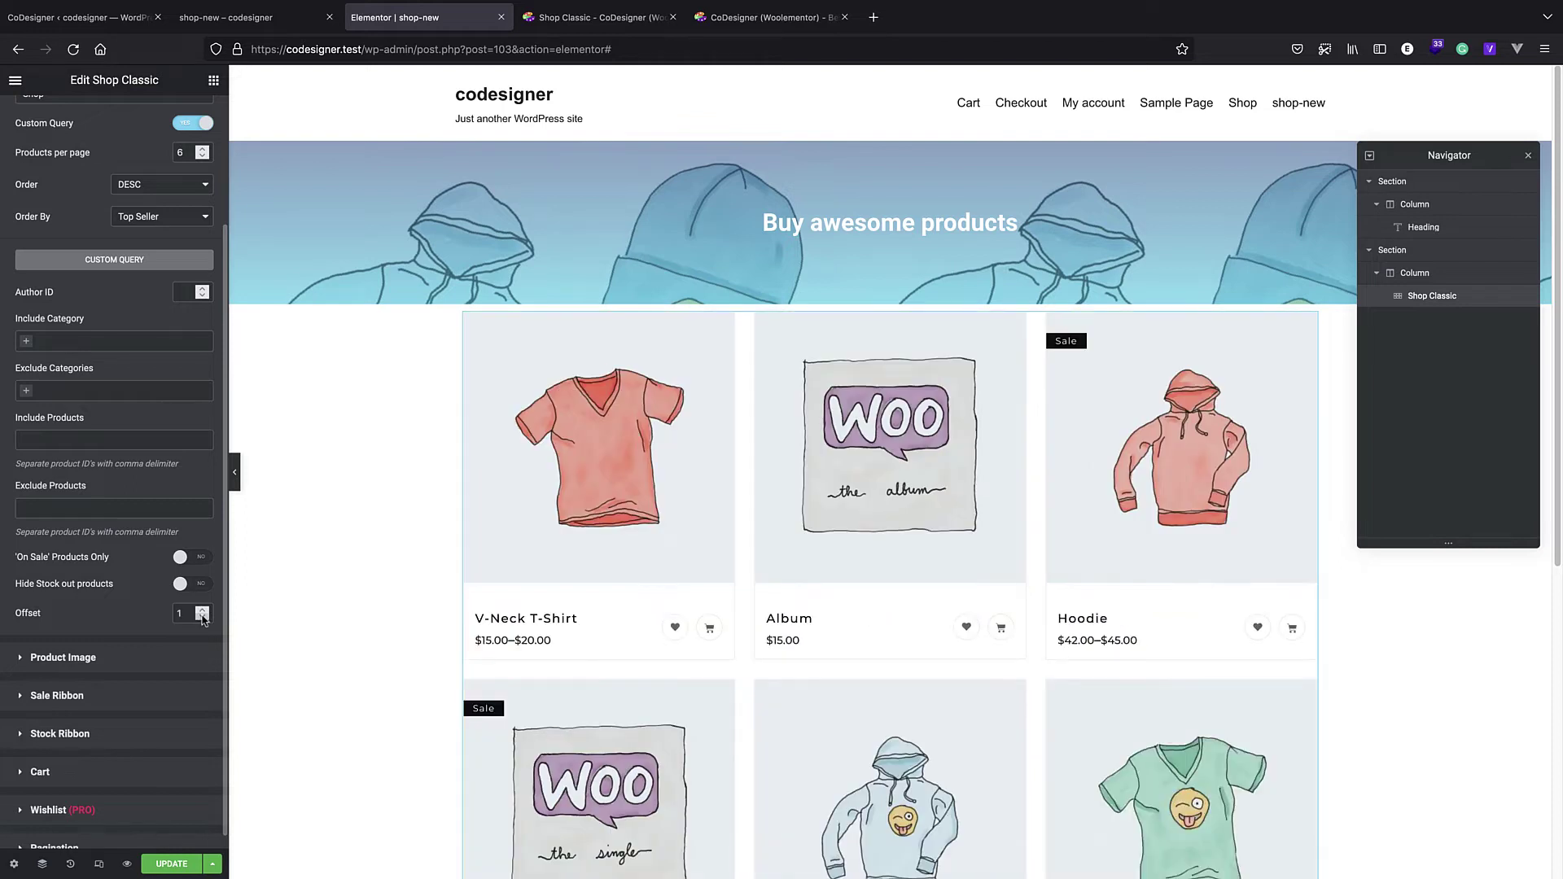
pyautogui.click(202, 617)
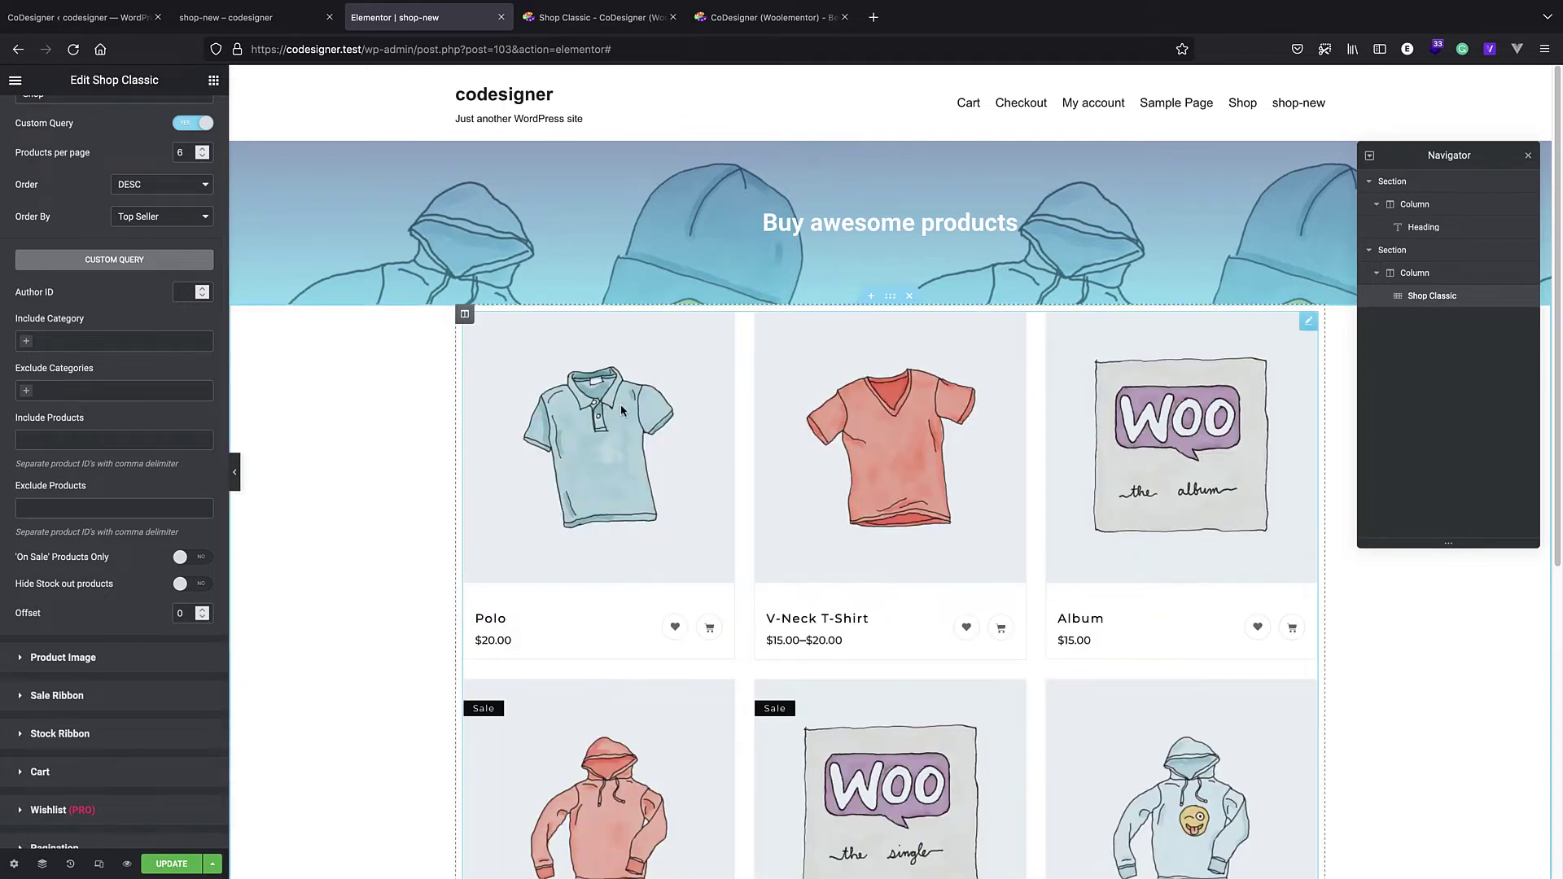
pyautogui.click(202, 609)
pyautogui.click(202, 617)
# Step: Try Zoom as the On Click action of the product images, and set it to Product Page instead
pyautogui.scroll(3, 137, 349)
pyautogui.click(16, 204)
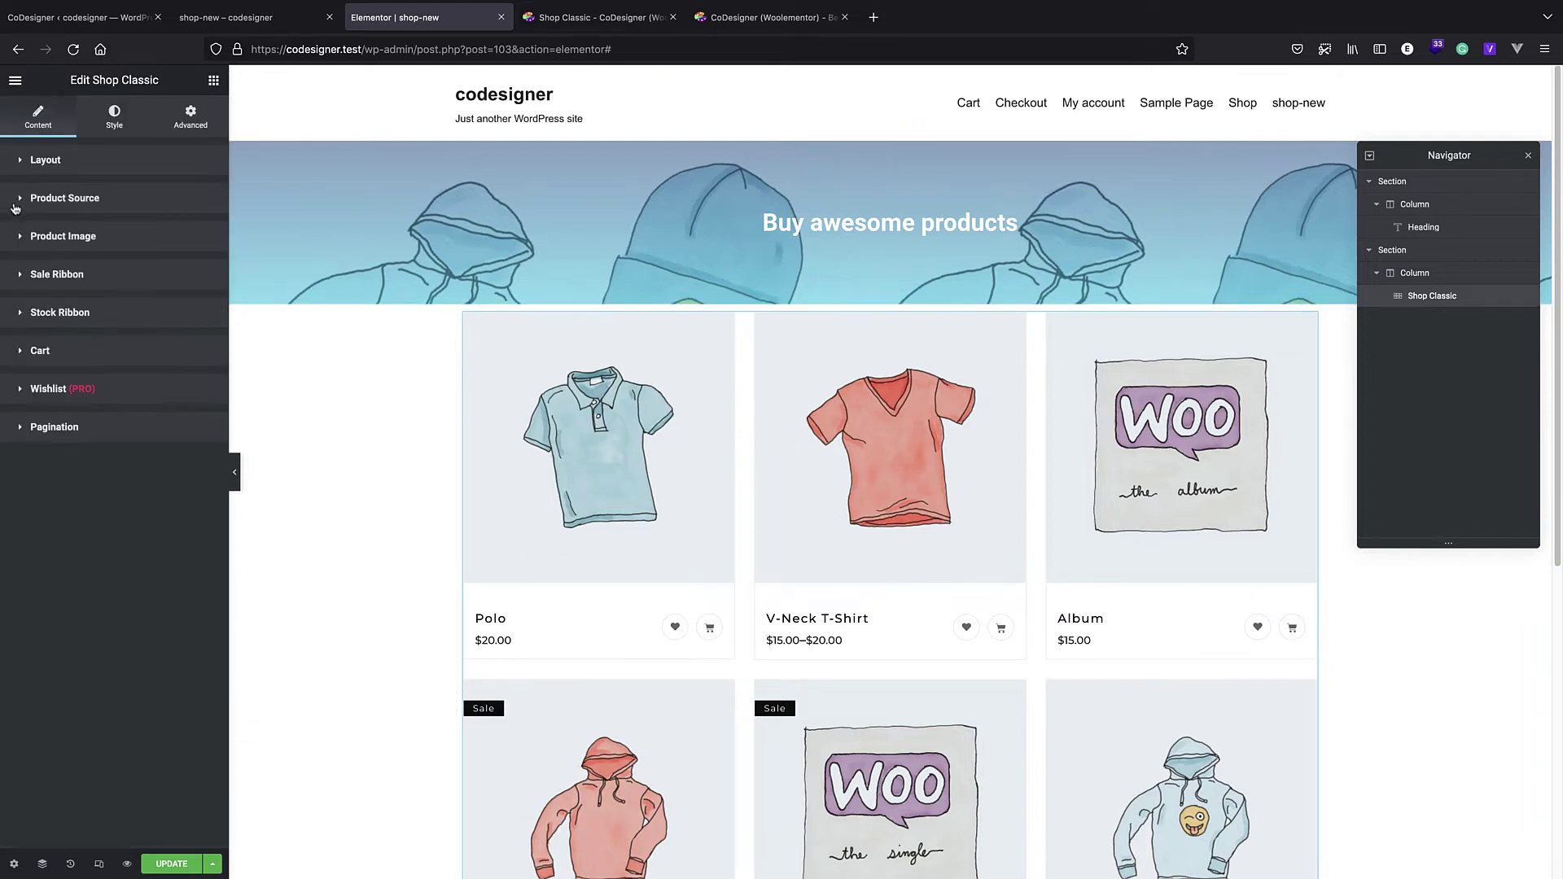
pyautogui.click(21, 243)
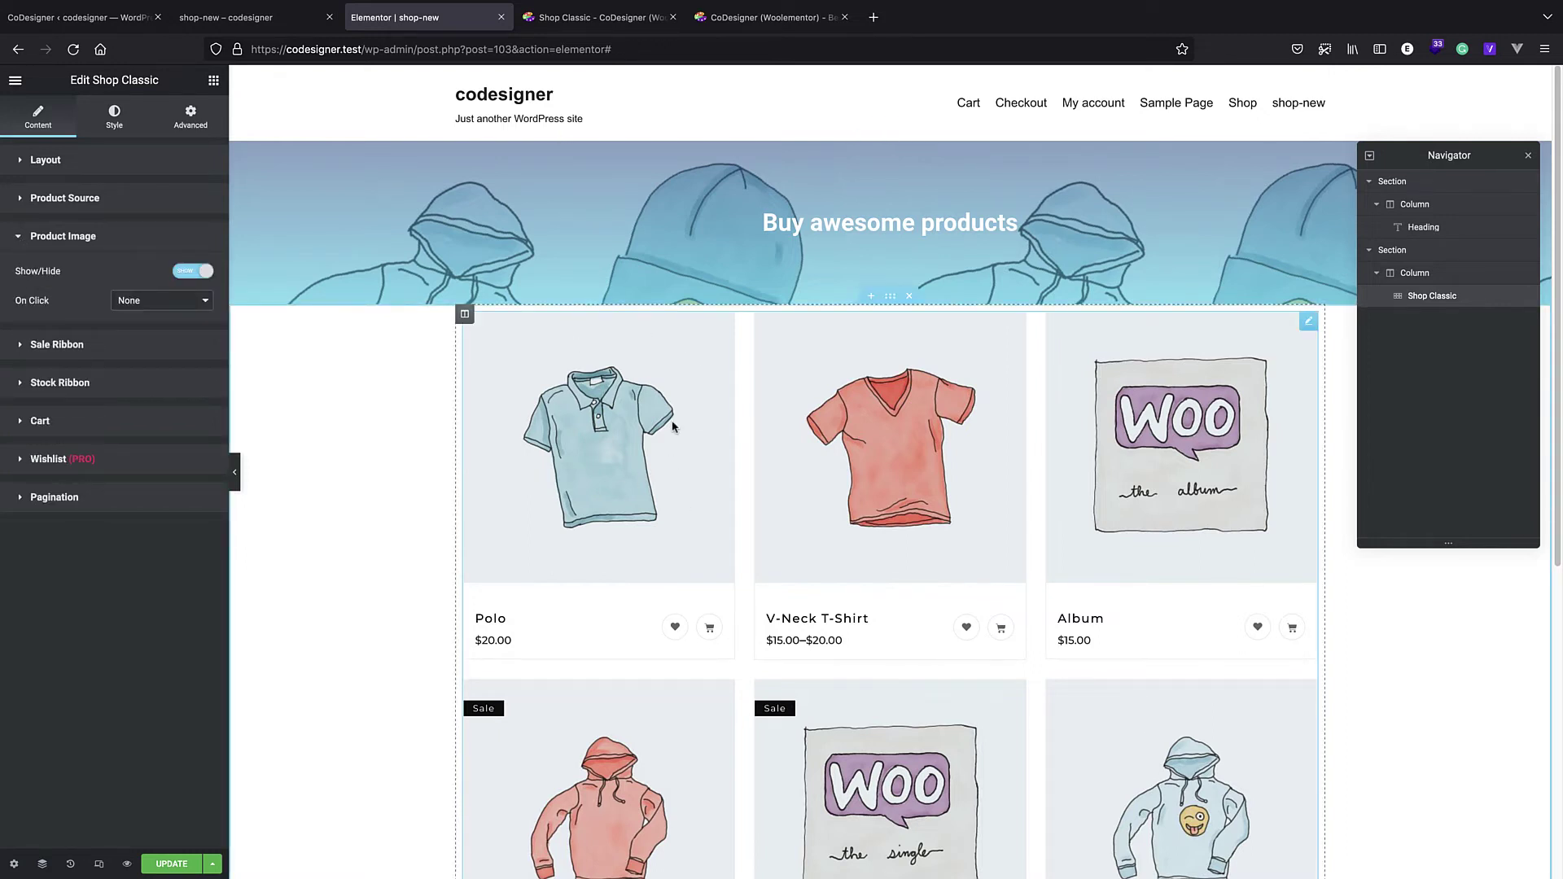
pyautogui.click(161, 302)
pyautogui.click(163, 315)
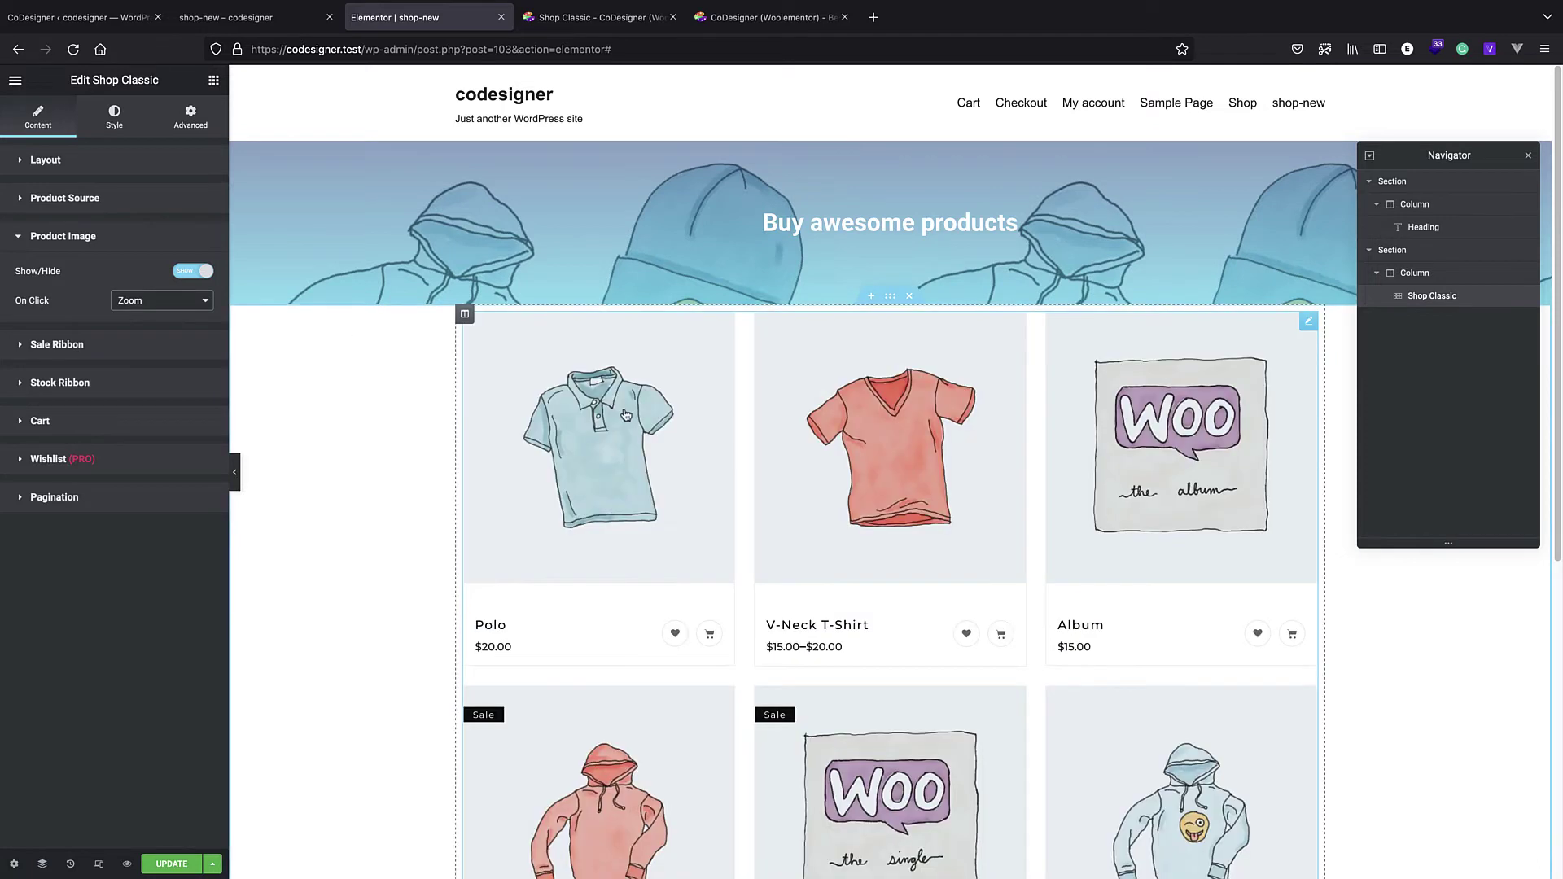
pyautogui.click(163, 301)
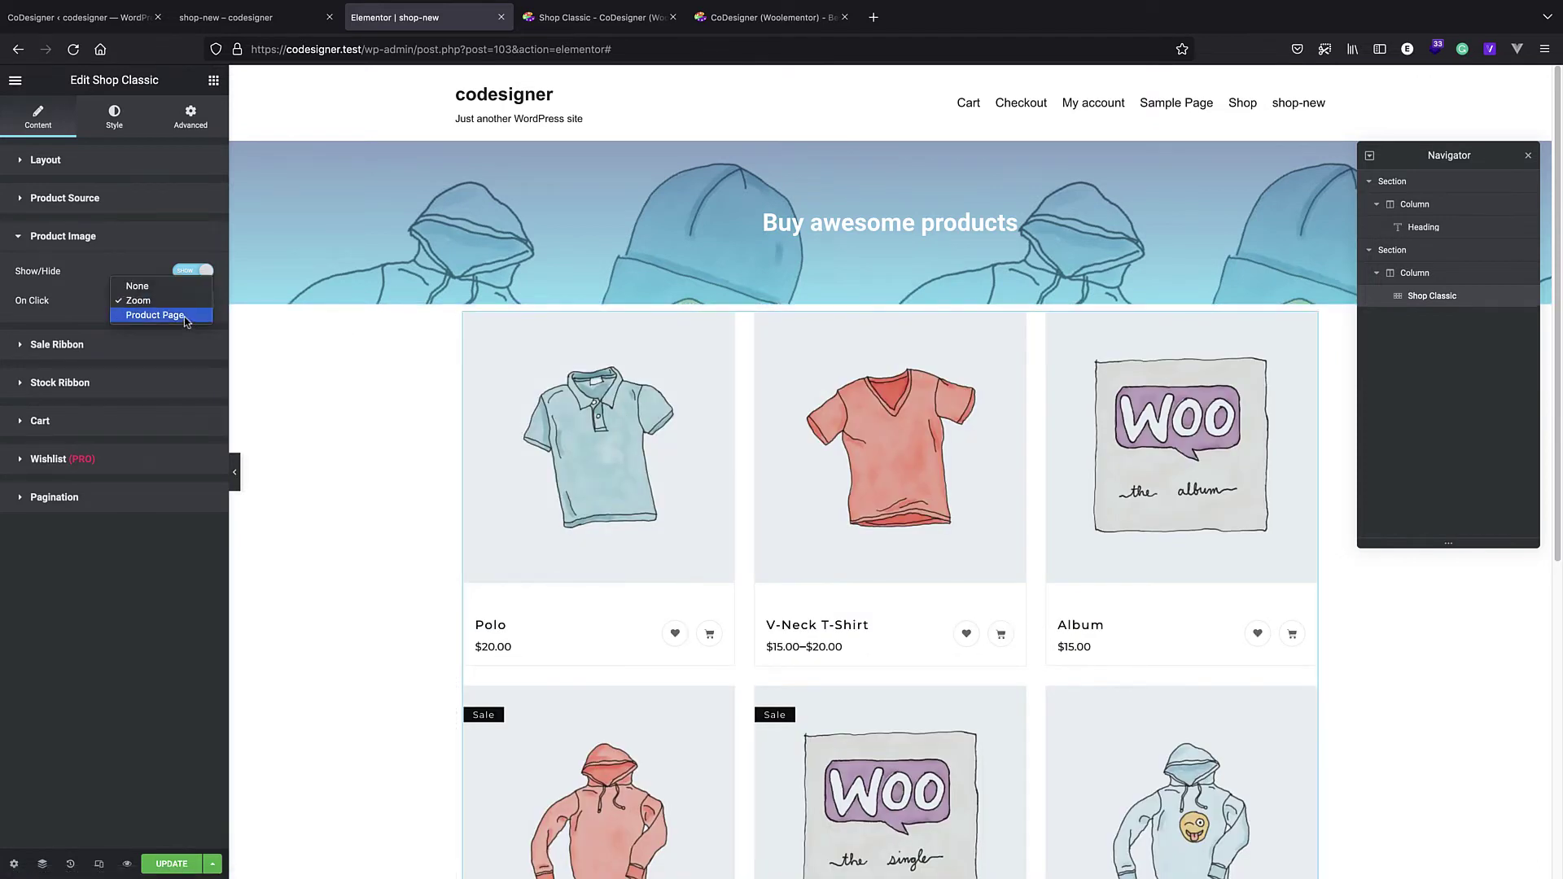
pyautogui.click(189, 319)
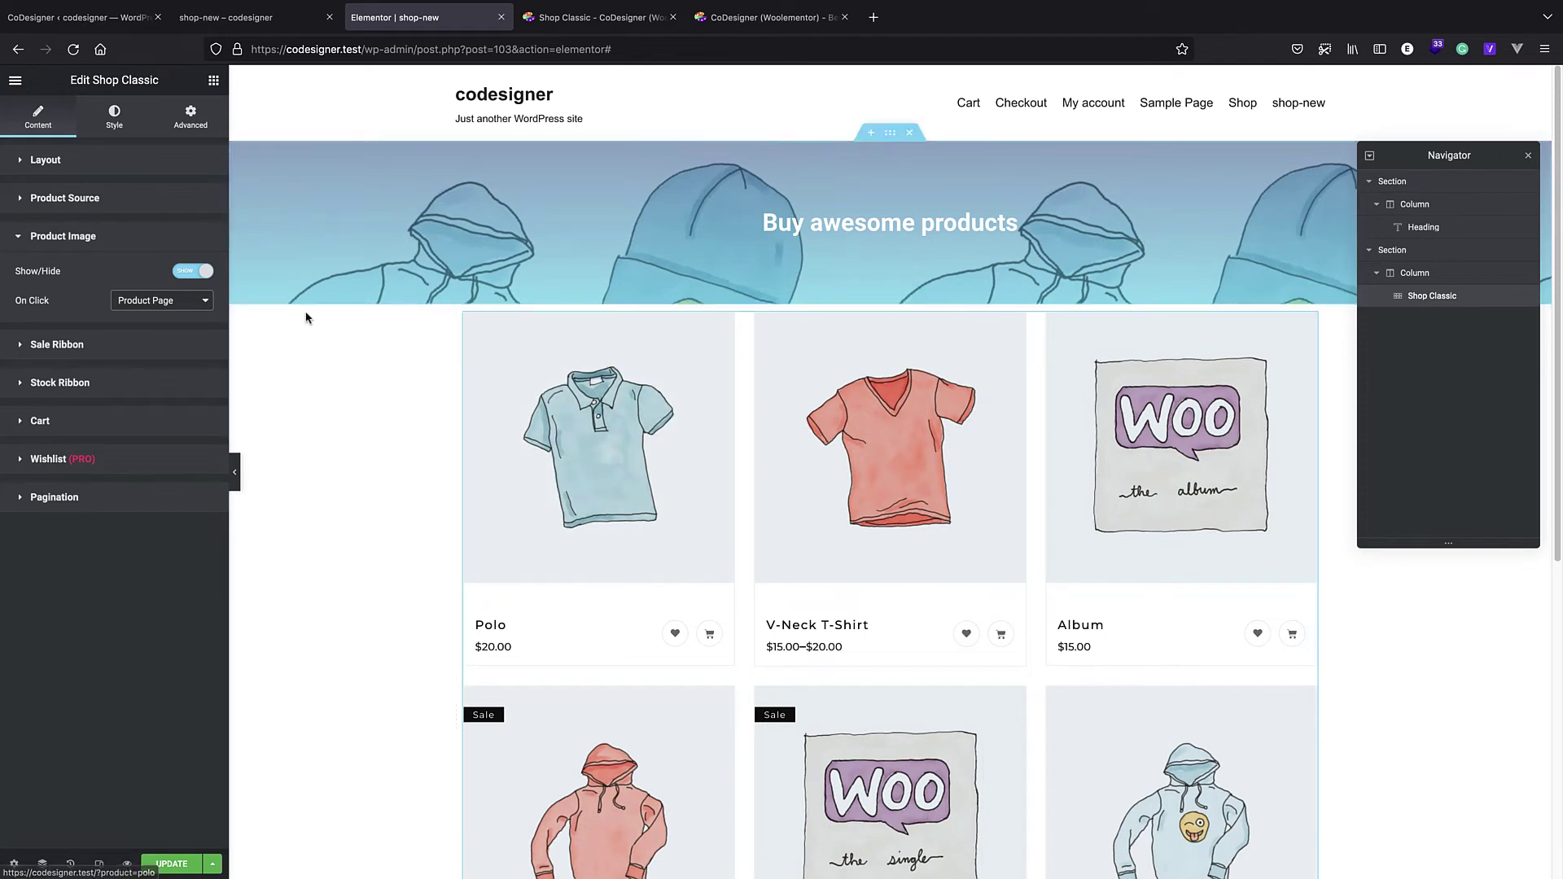
pyautogui.click(156, 312)
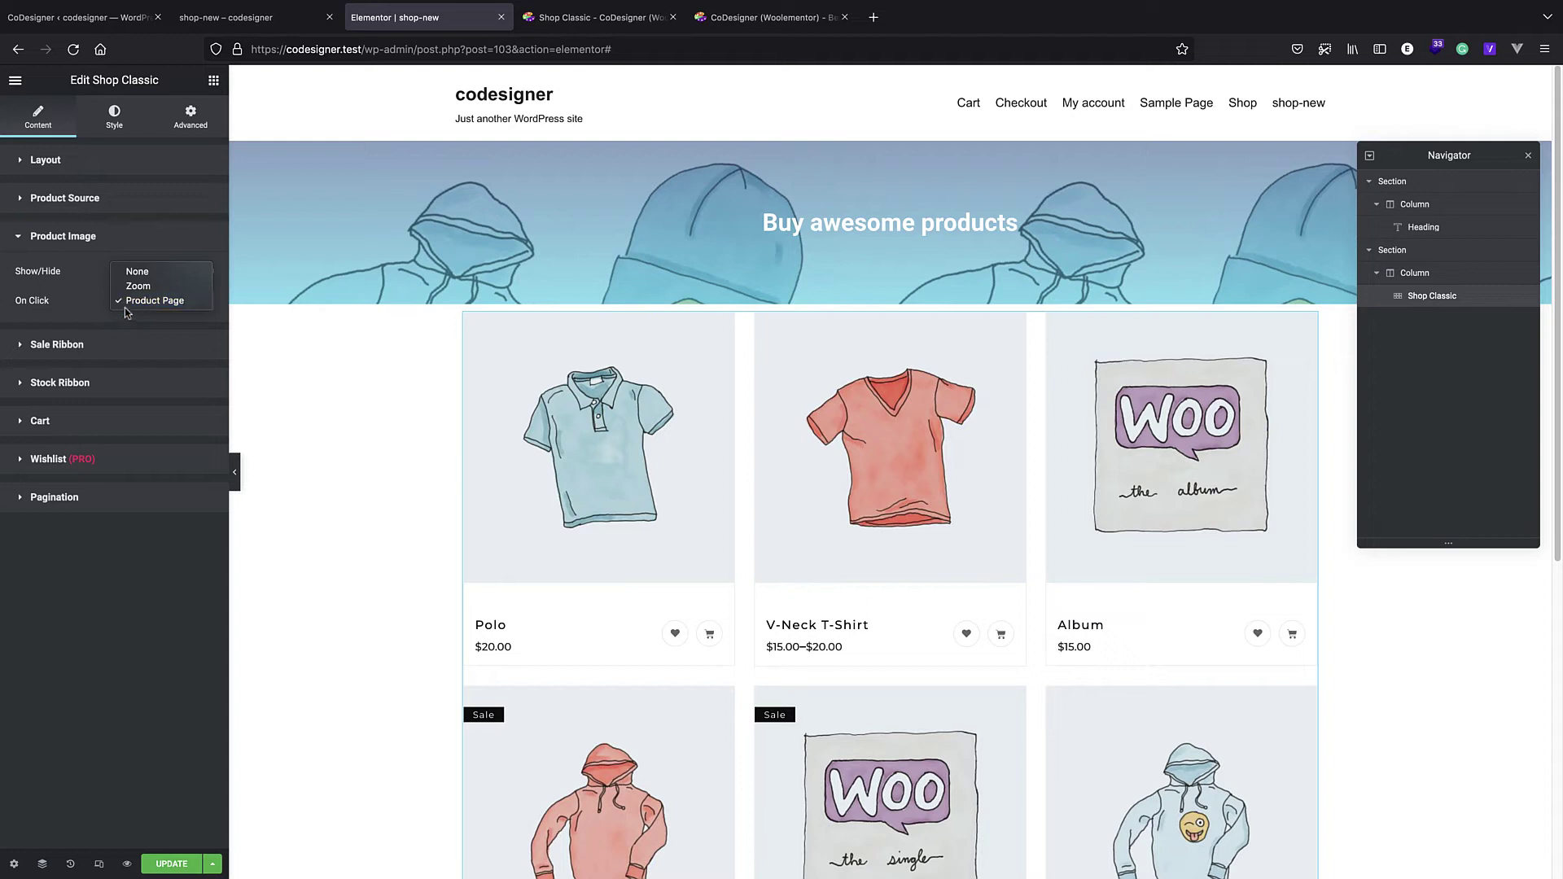
pyautogui.click(94, 310)
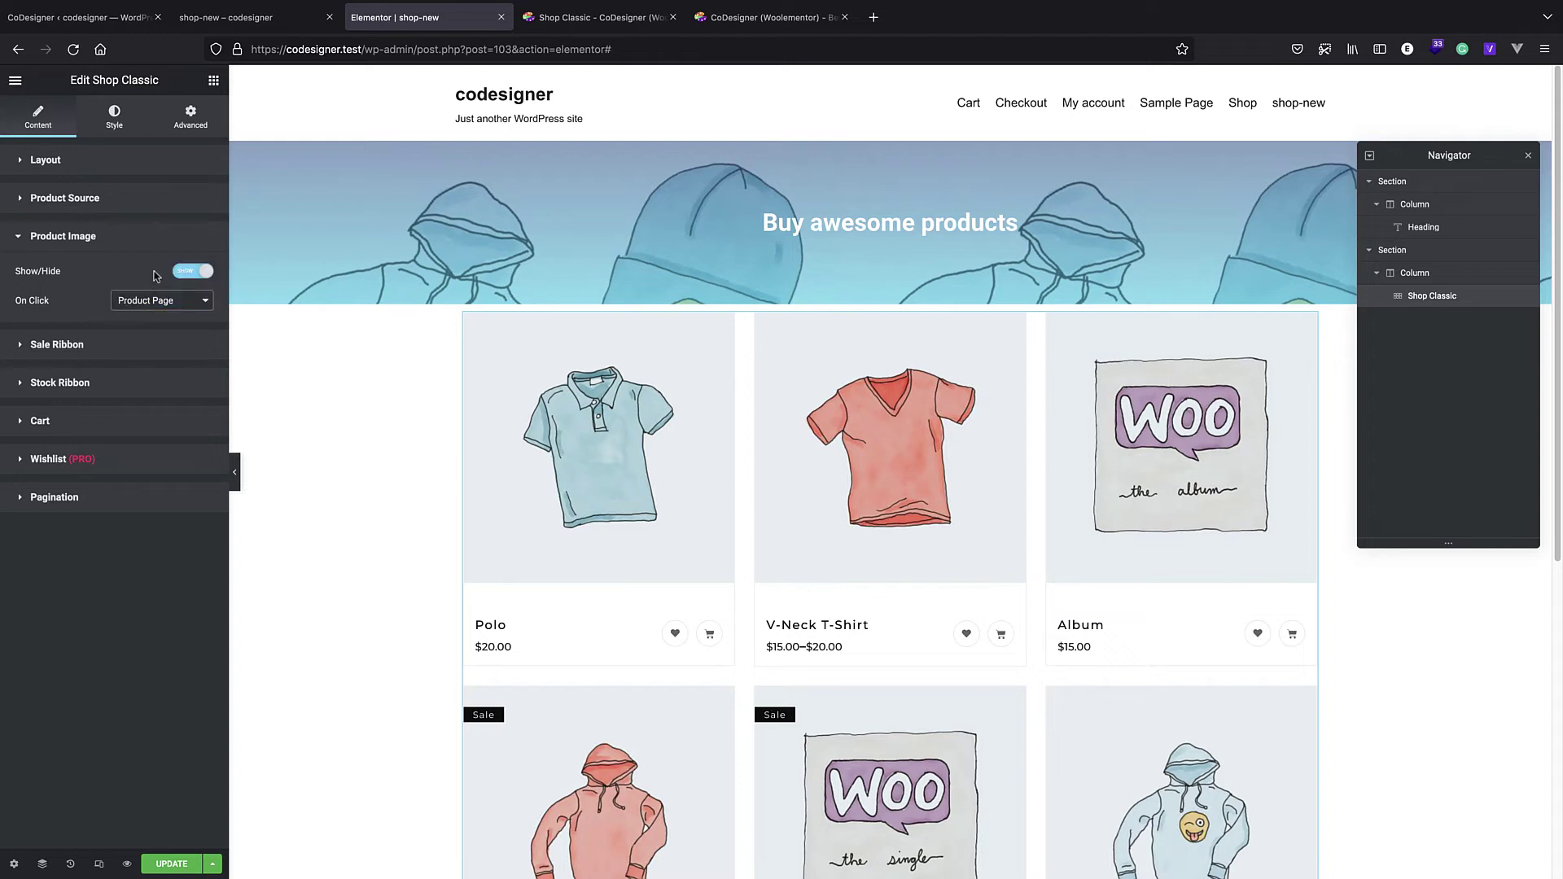
# Step: Review the Sale Ribbon, Stock Ribbon and Cart settings of the Shop Classic widget
pyautogui.click(162, 339)
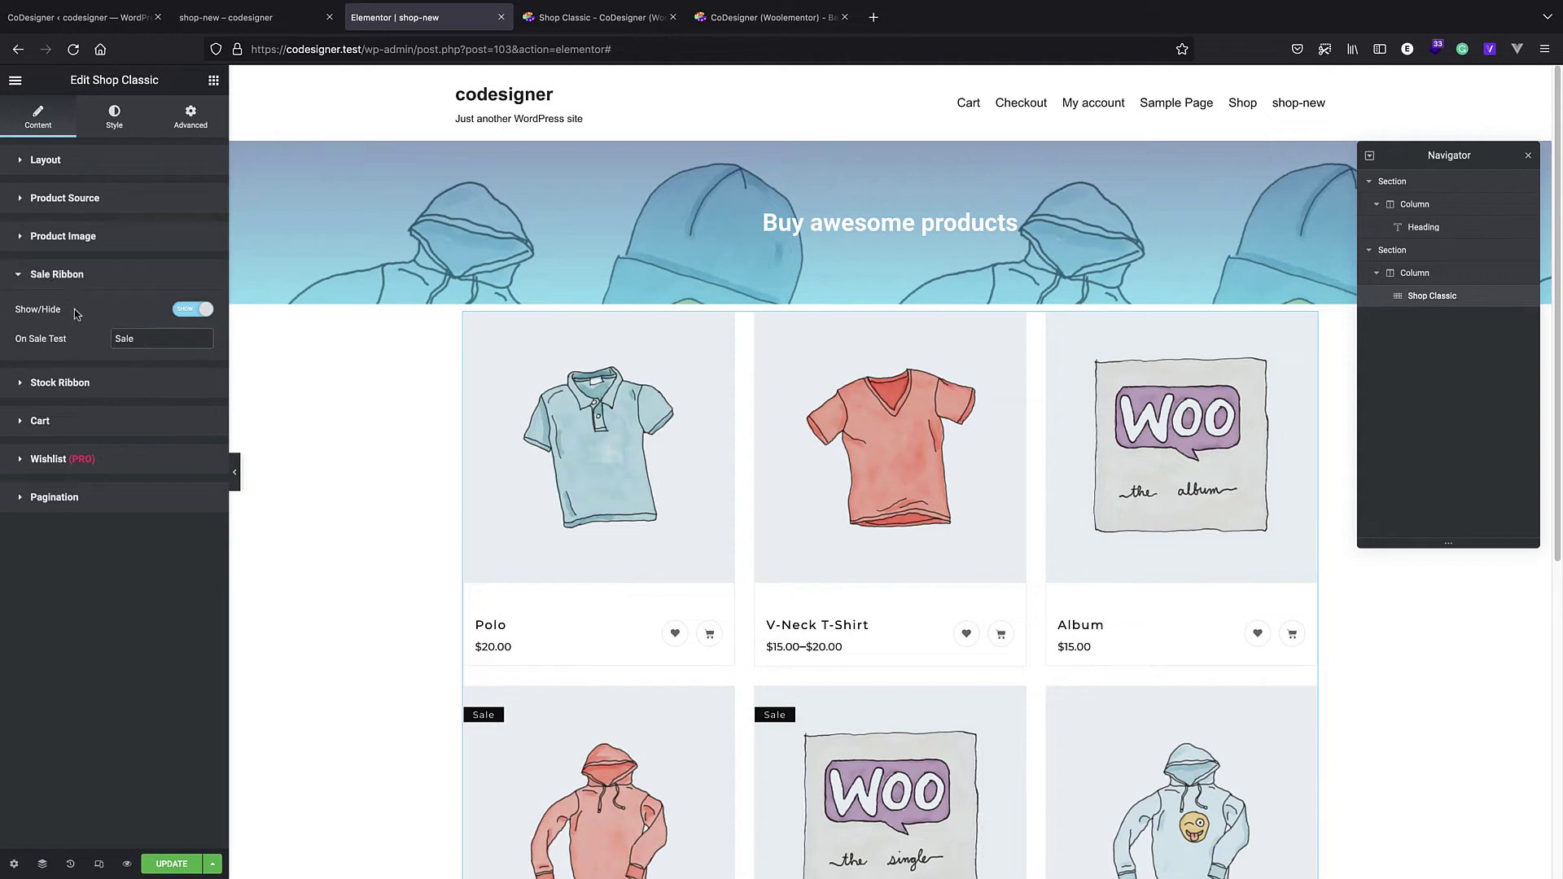
pyautogui.click(133, 382)
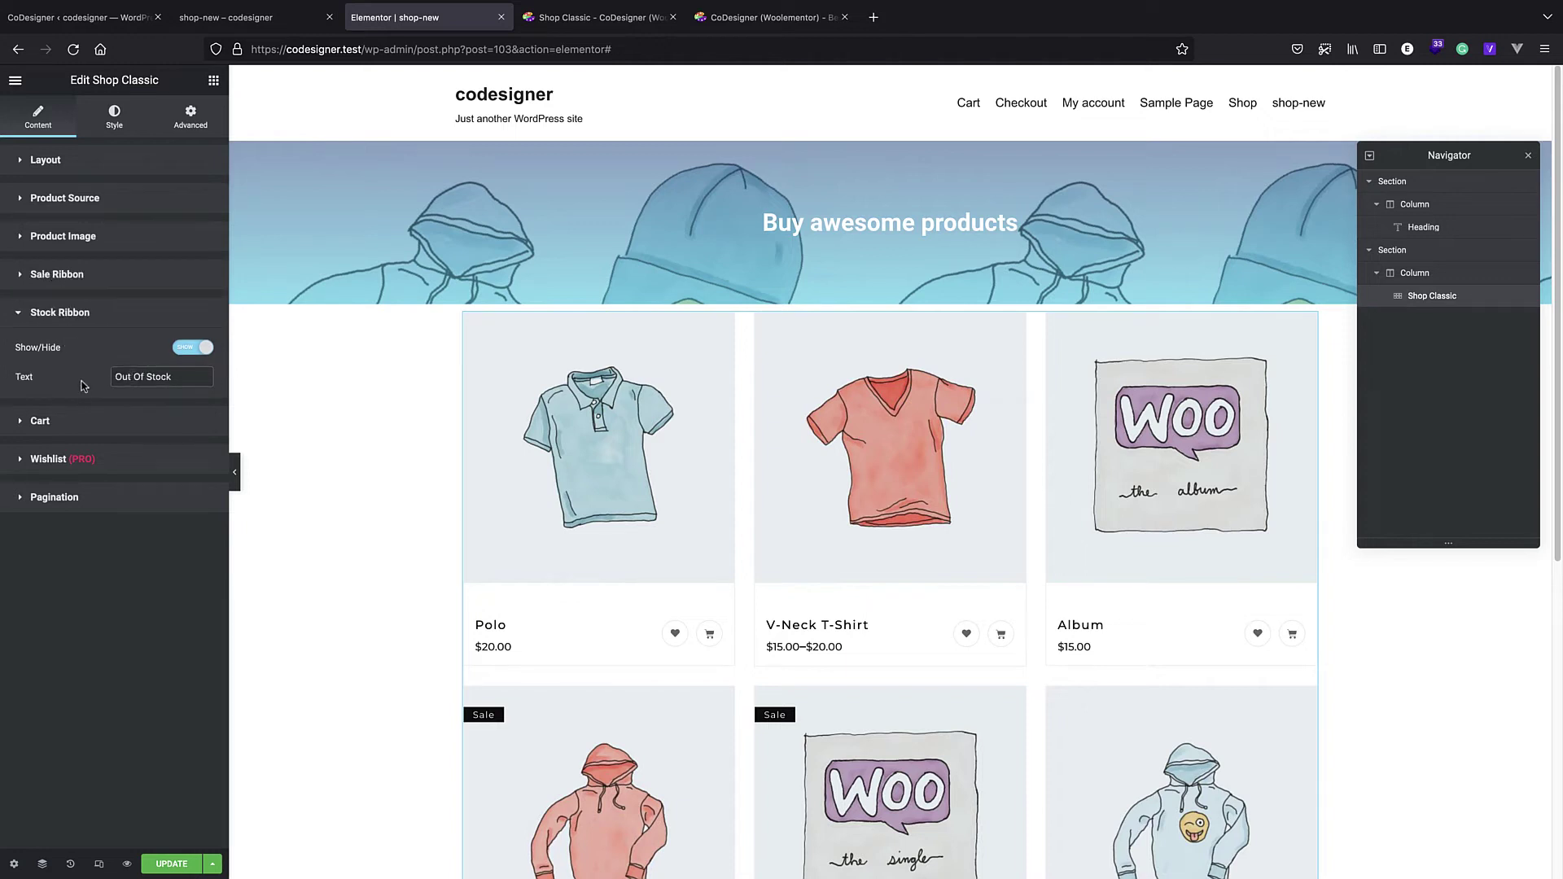
pyautogui.click(91, 421)
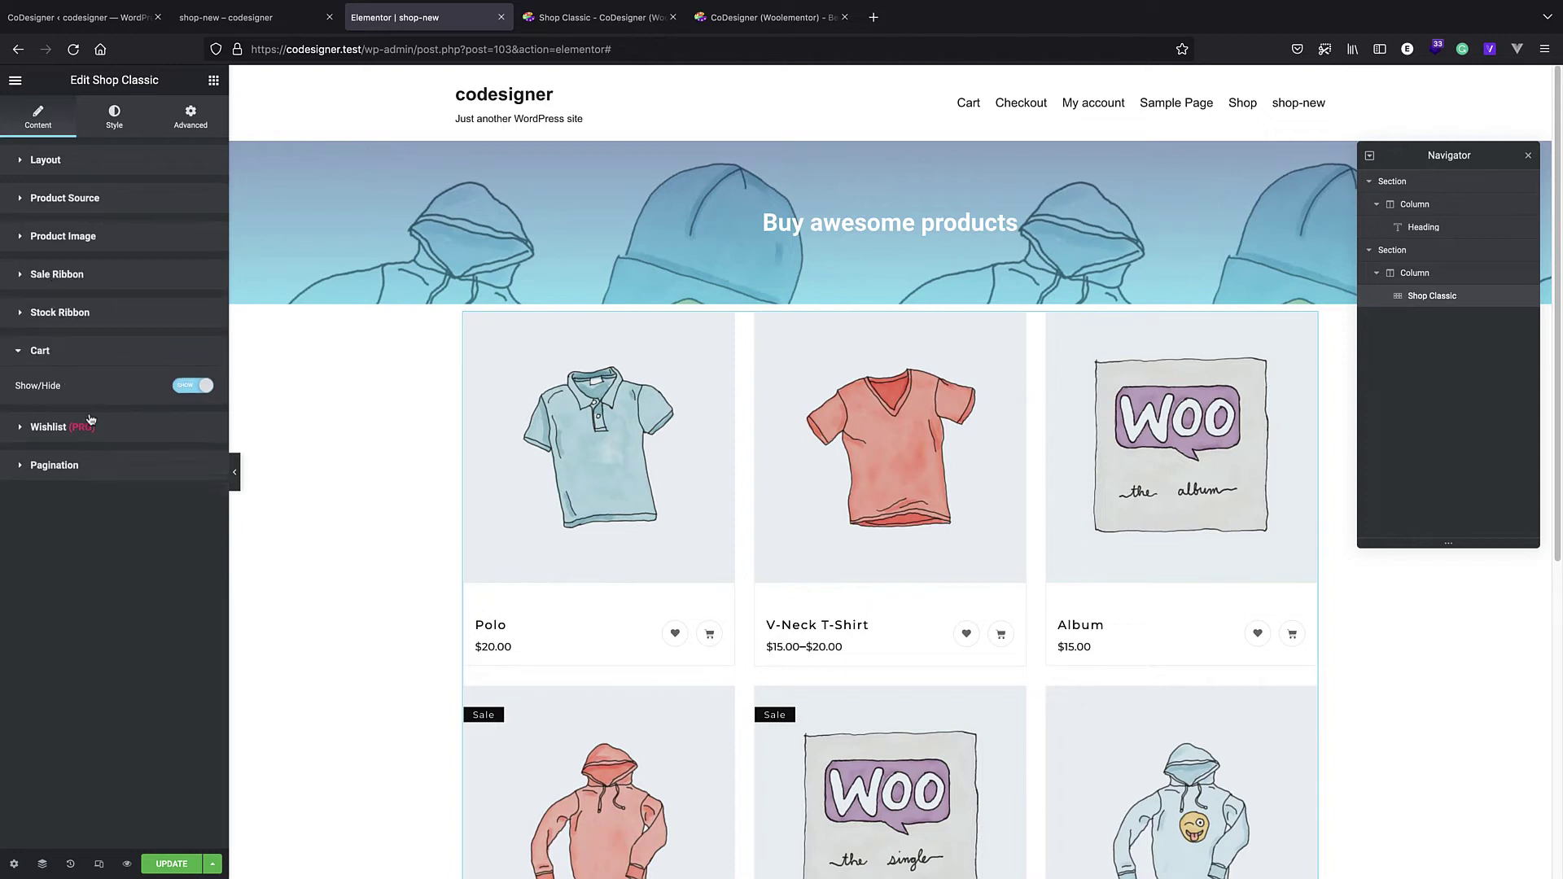
# Step: Try hiding the cart button, show it again, and review the Wishlist and Pagination settings of the Shop Classic widget
pyautogui.click(195, 388)
pyautogui.click(196, 388)
pyautogui.click(114, 427)
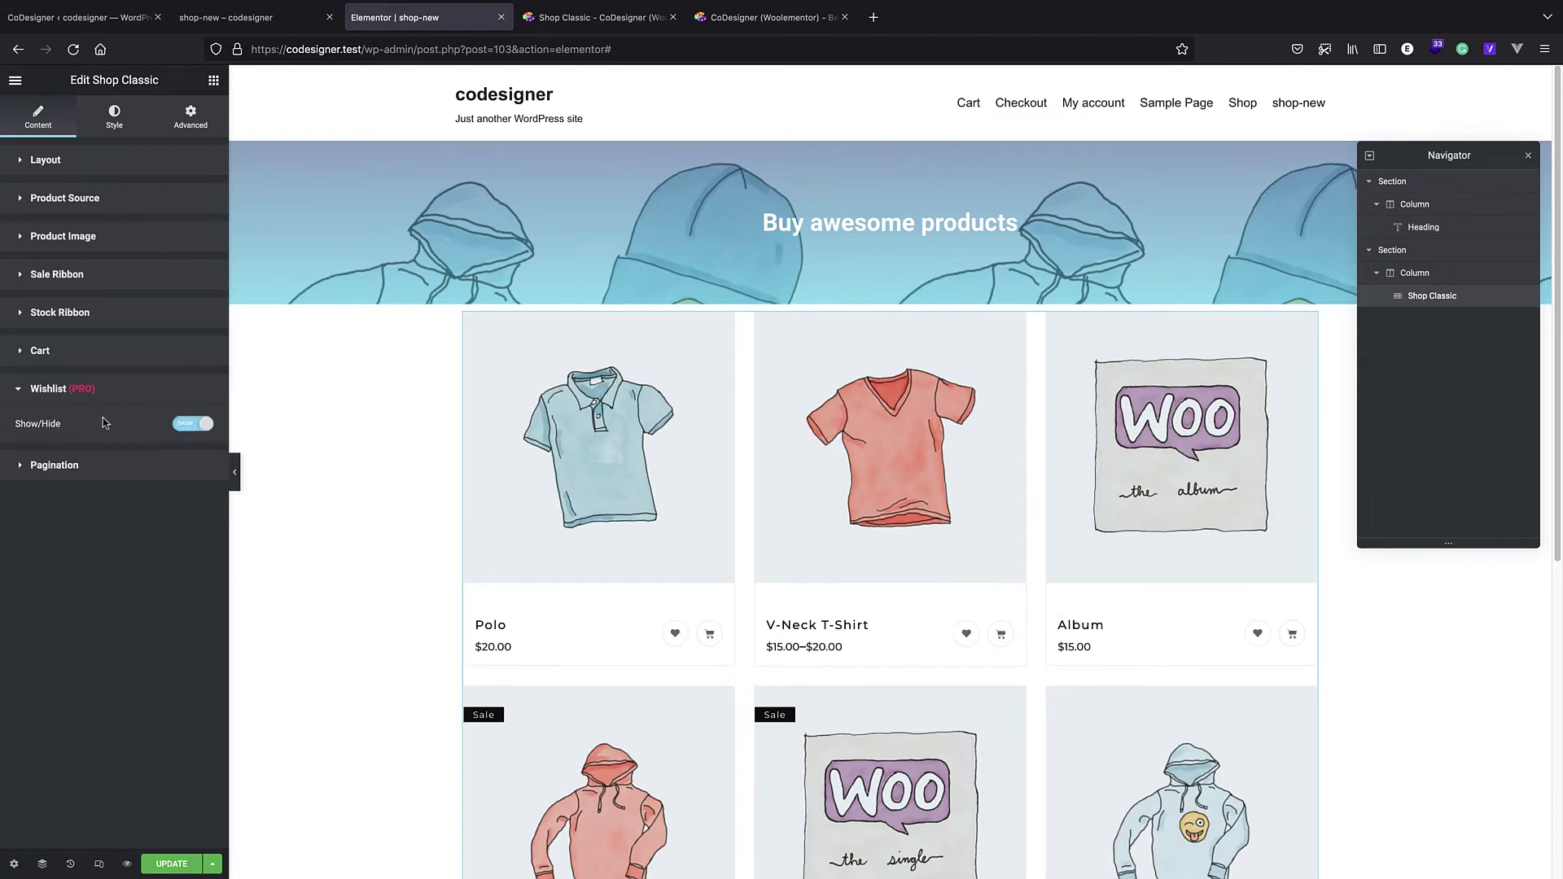
pyautogui.click(95, 465)
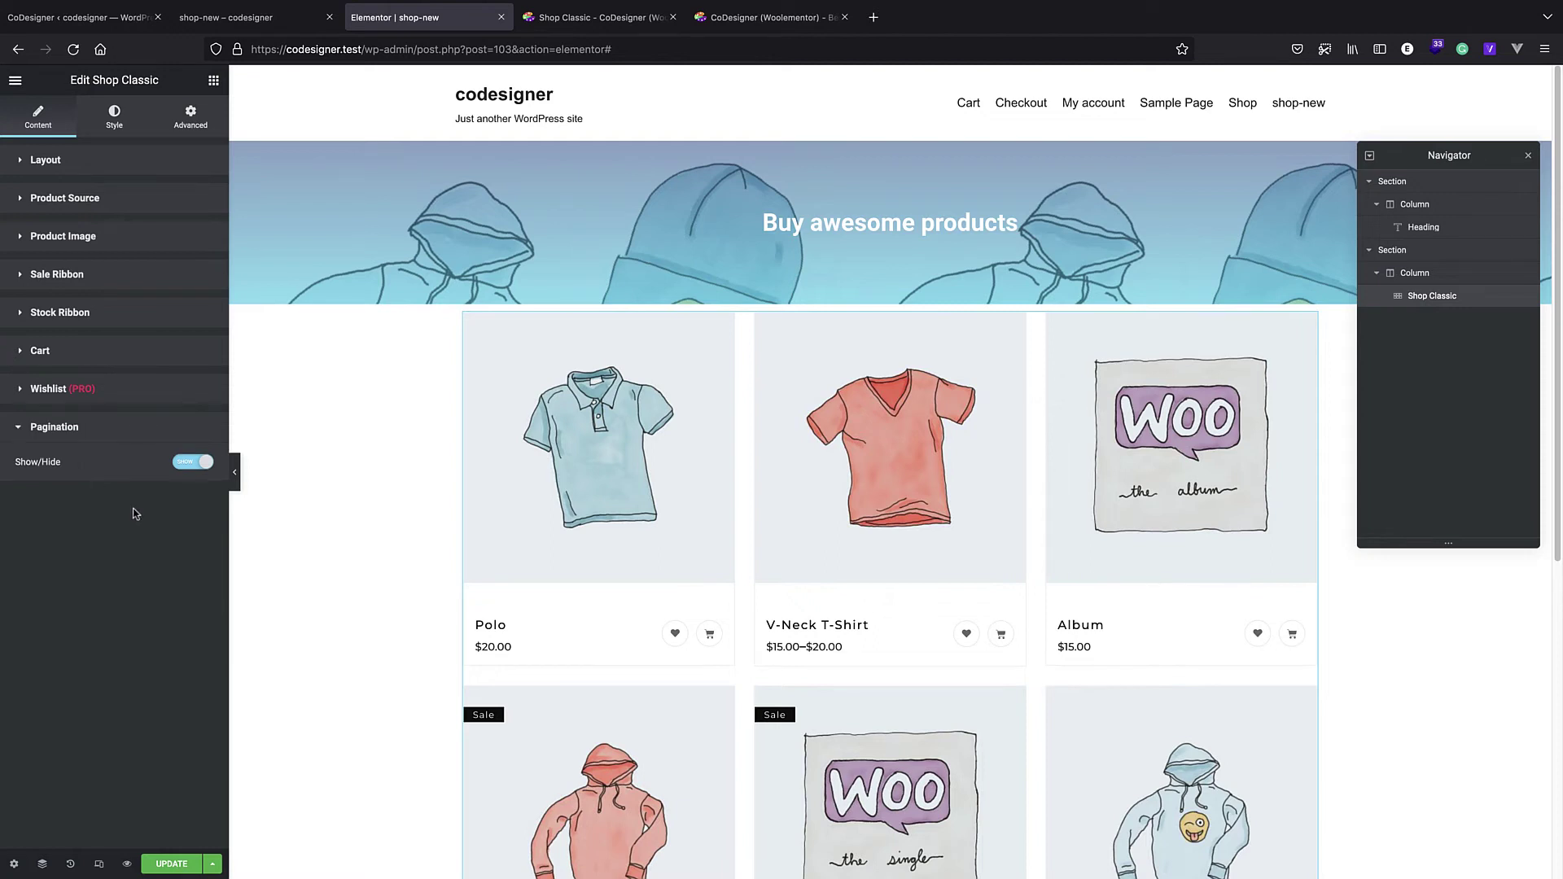
pyautogui.scroll(-5, 488, 429)
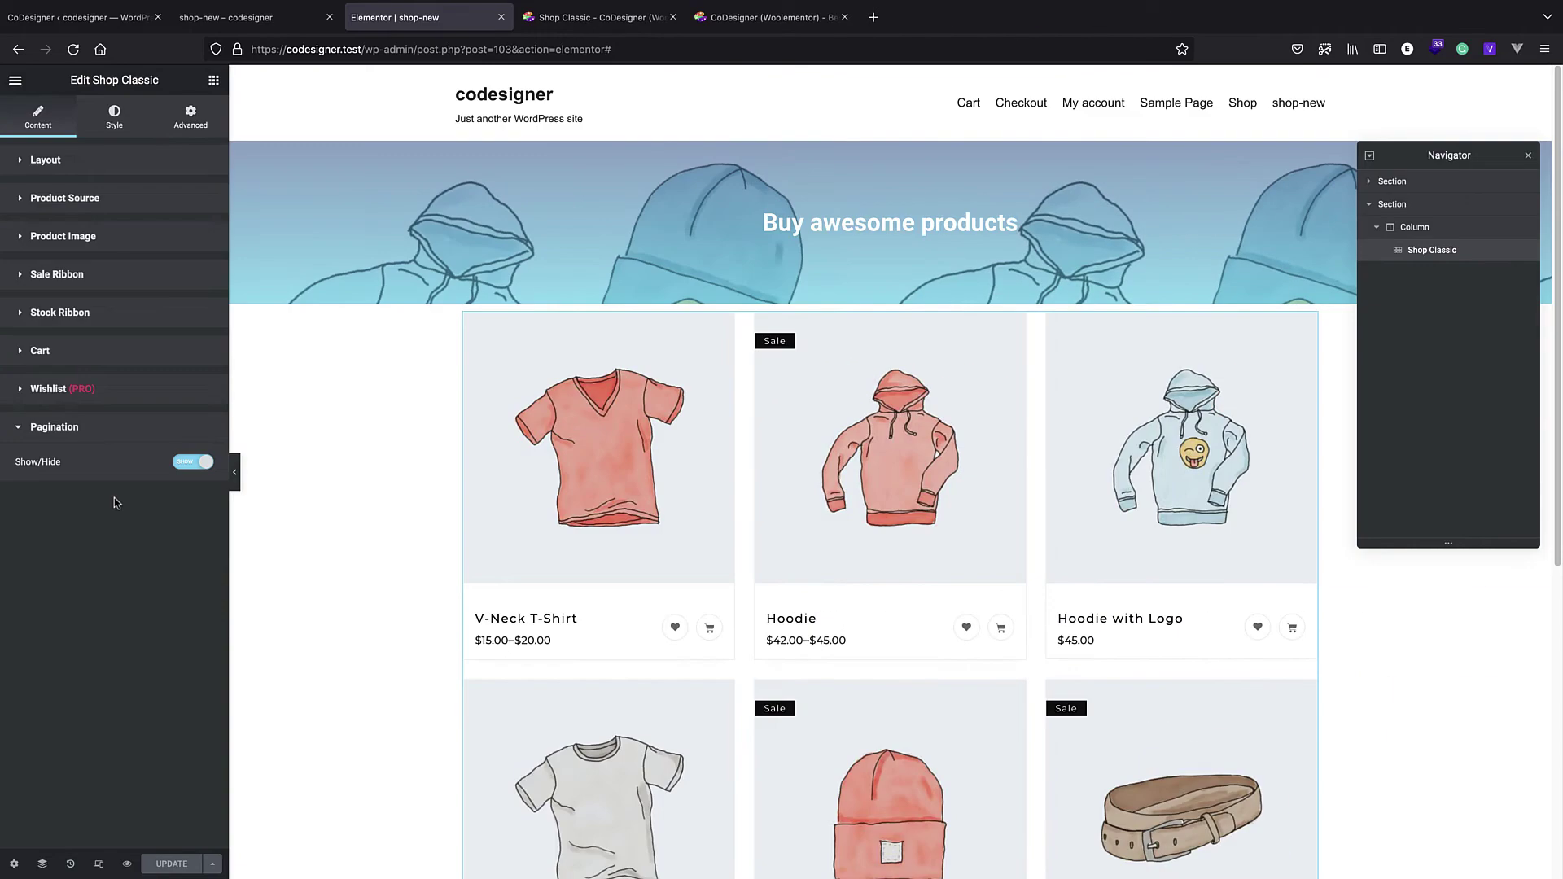
# Step: Set the product card height to 466 px and the card background color to #FFFFFF in the Shop Classic style settings
pyautogui.click(115, 117)
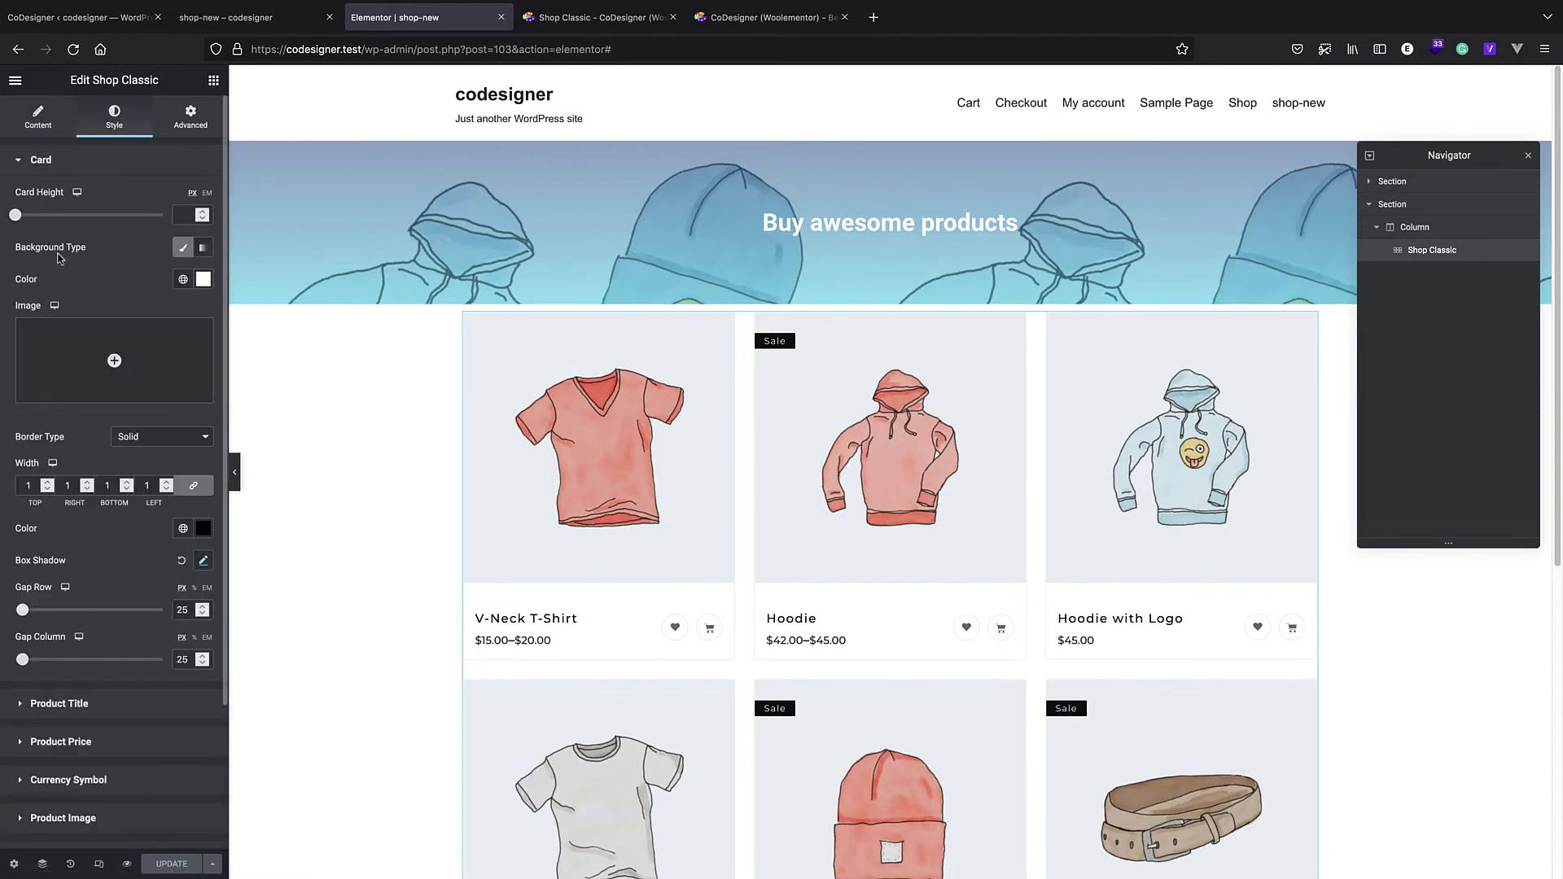
pyautogui.moveTo(102, 346)
pyautogui.moveTo(16, 216); pyautogui.dragTo(86, 232)
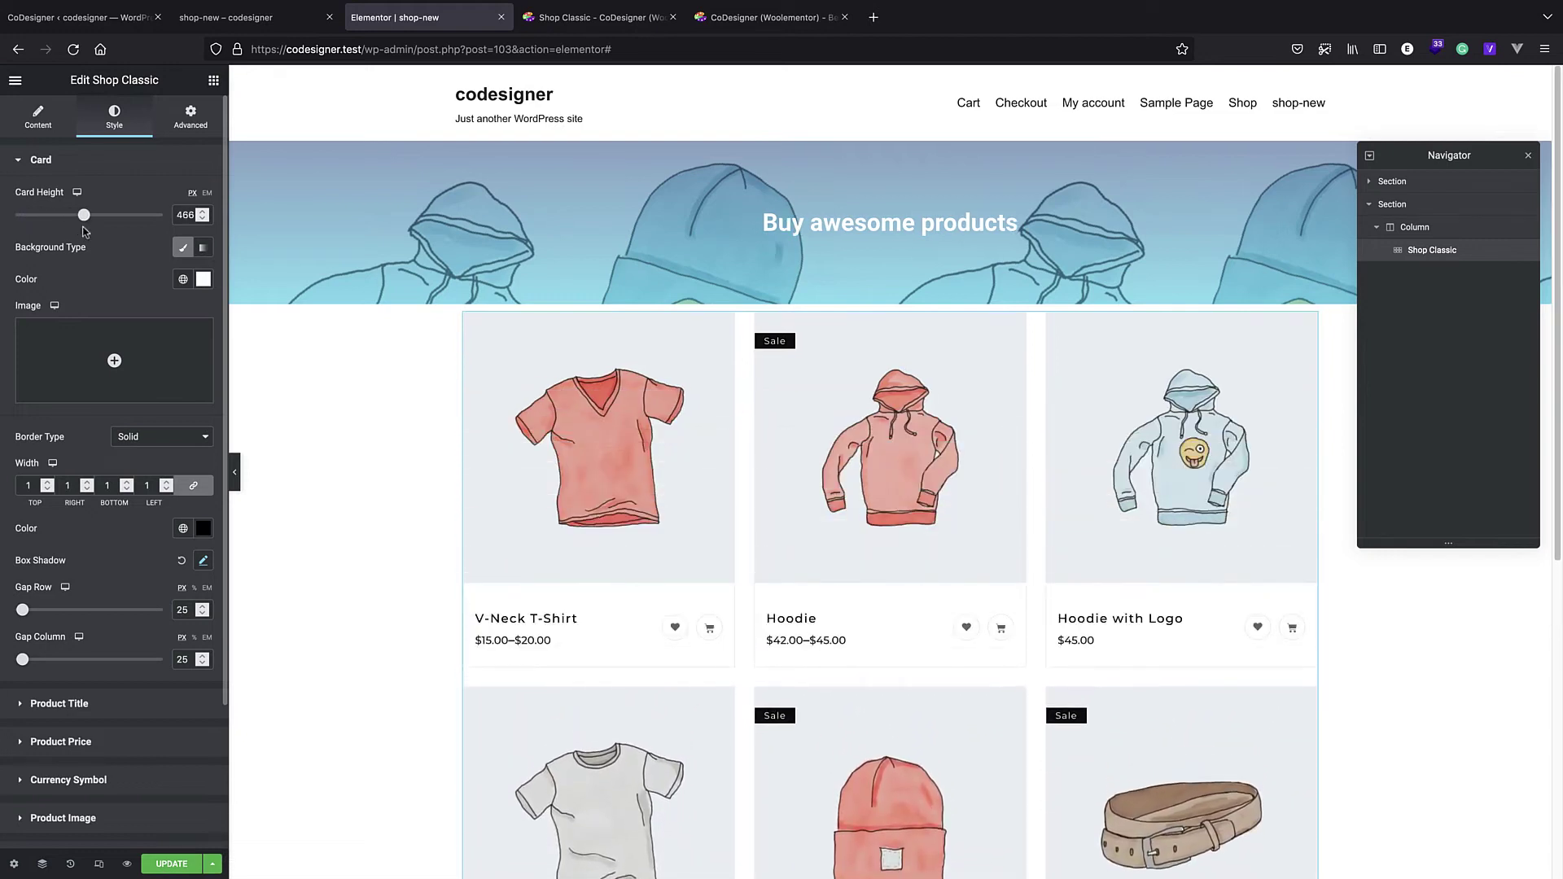
pyautogui.click(203, 279)
pyautogui.moveTo(134, 342); pyautogui.dragTo(28, 334)
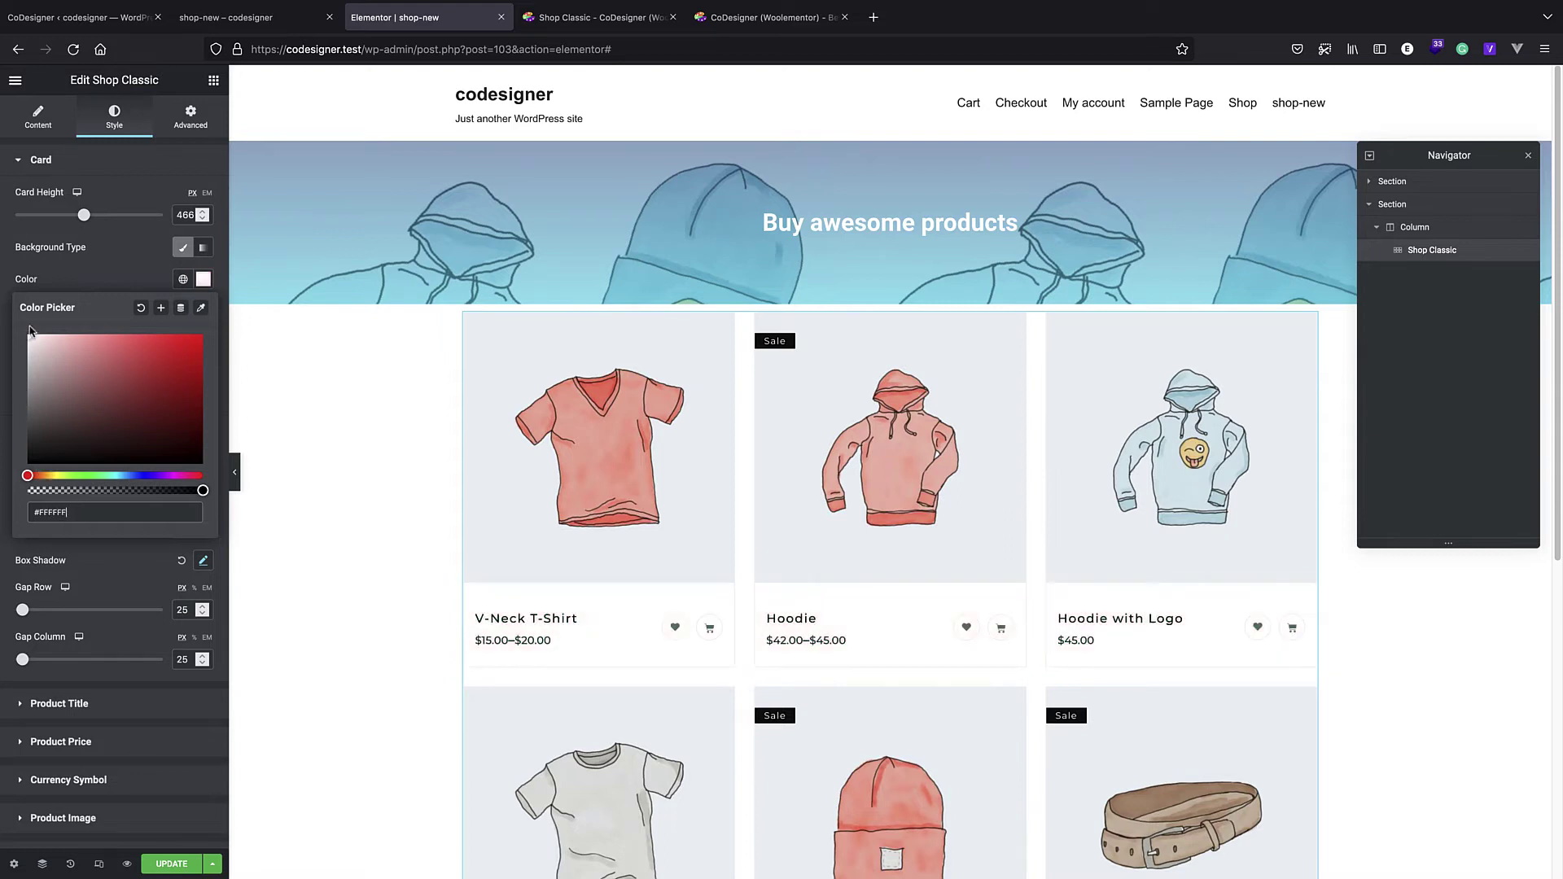
pyautogui.click(96, 274)
# Step: Try the purple gradient picture from the media library as the card background image, and remove it
pyautogui.scroll(-2, 118, 392)
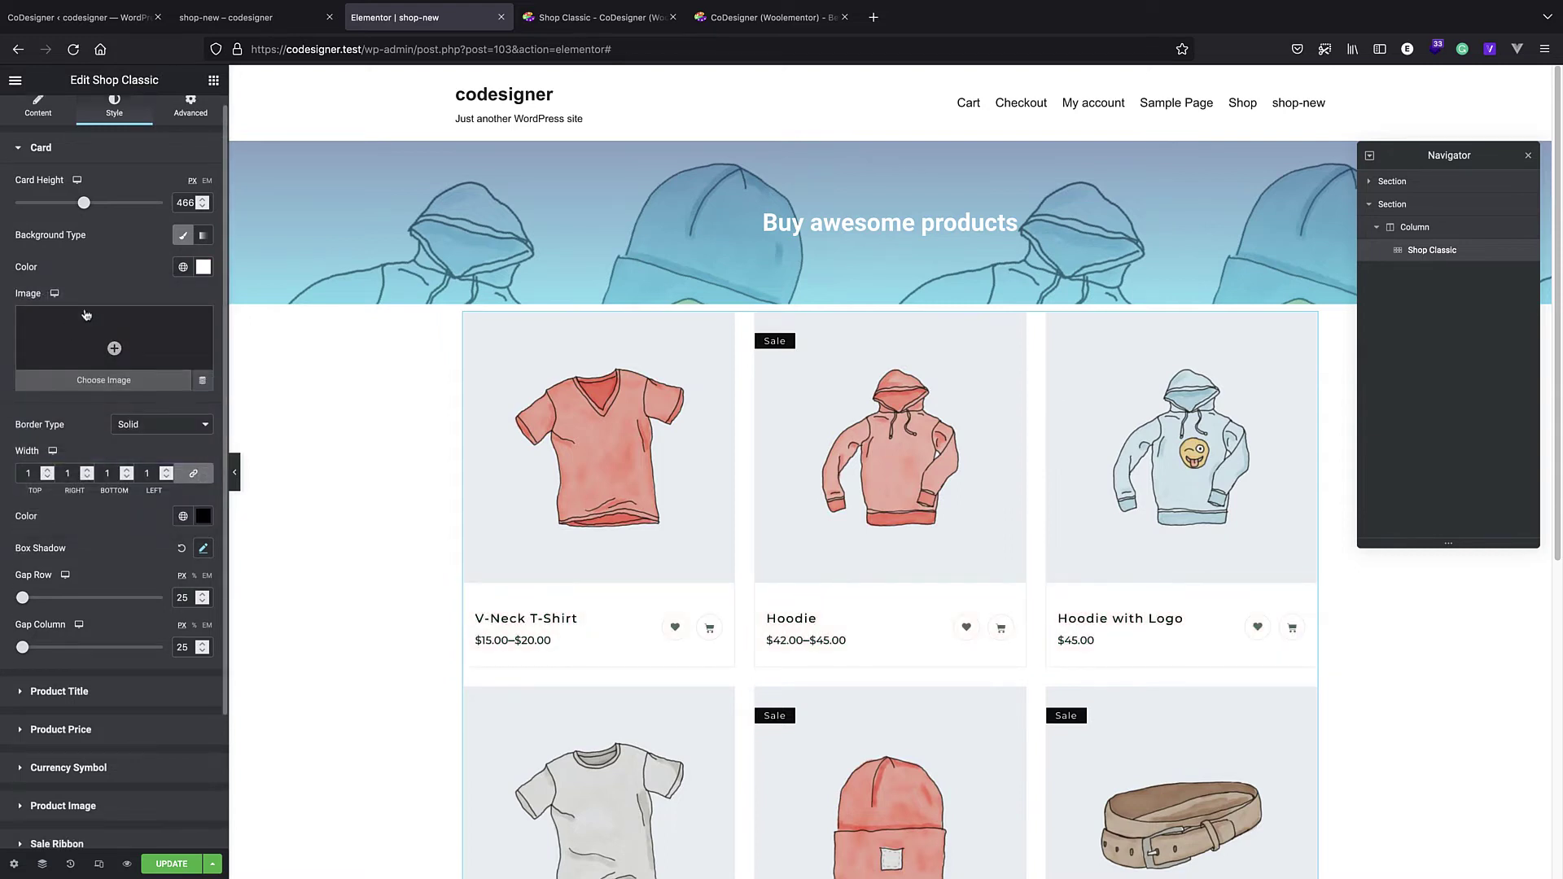
pyautogui.click(135, 320)
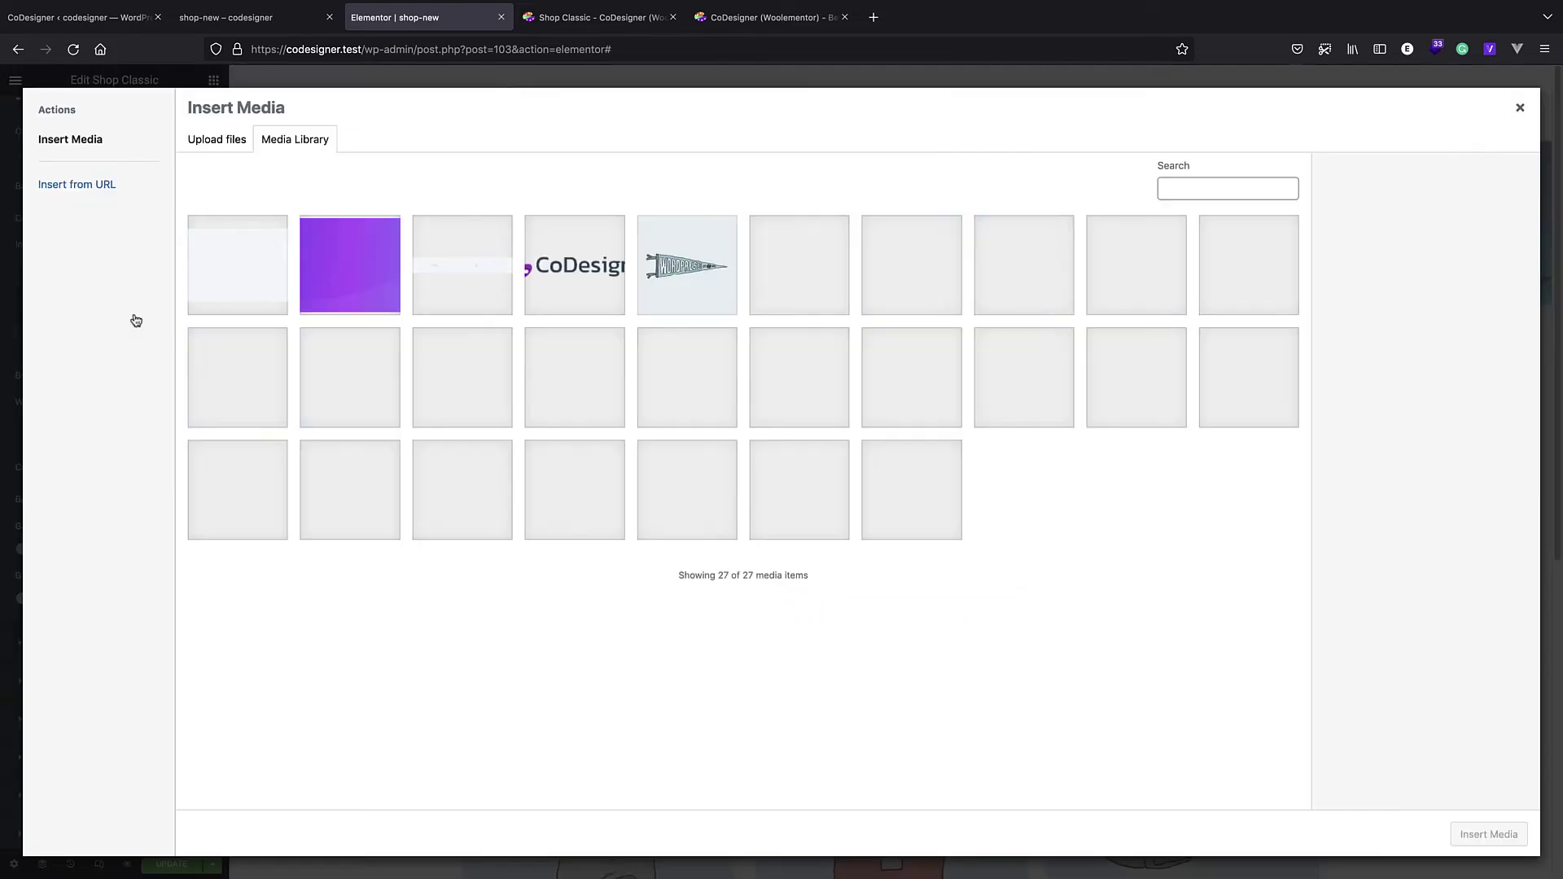
pyautogui.click(374, 269)
pyautogui.click(1472, 836)
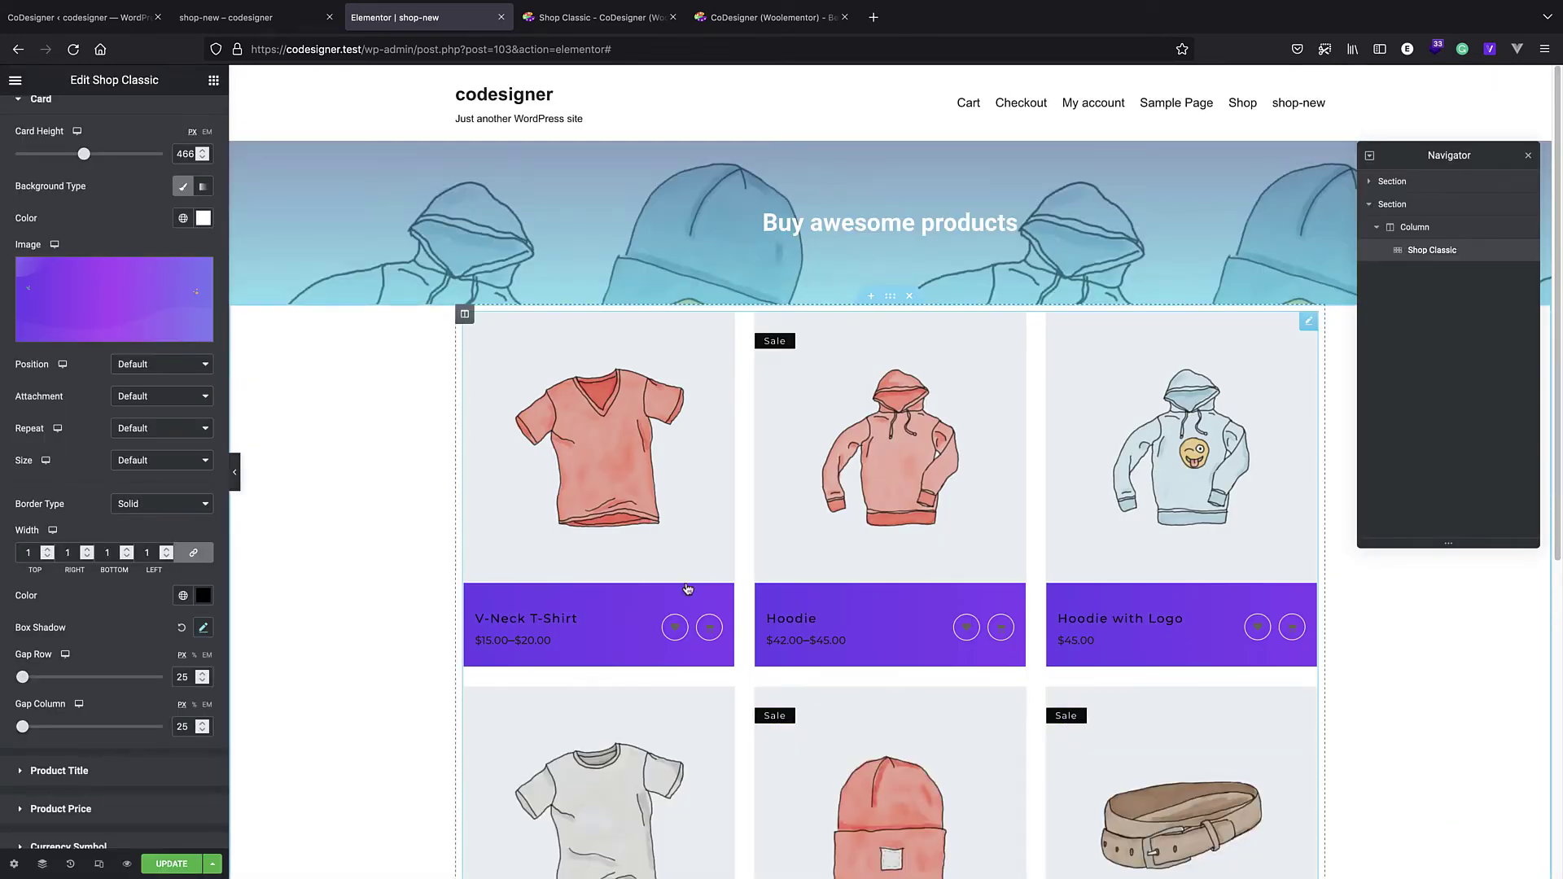
pyautogui.click(197, 273)
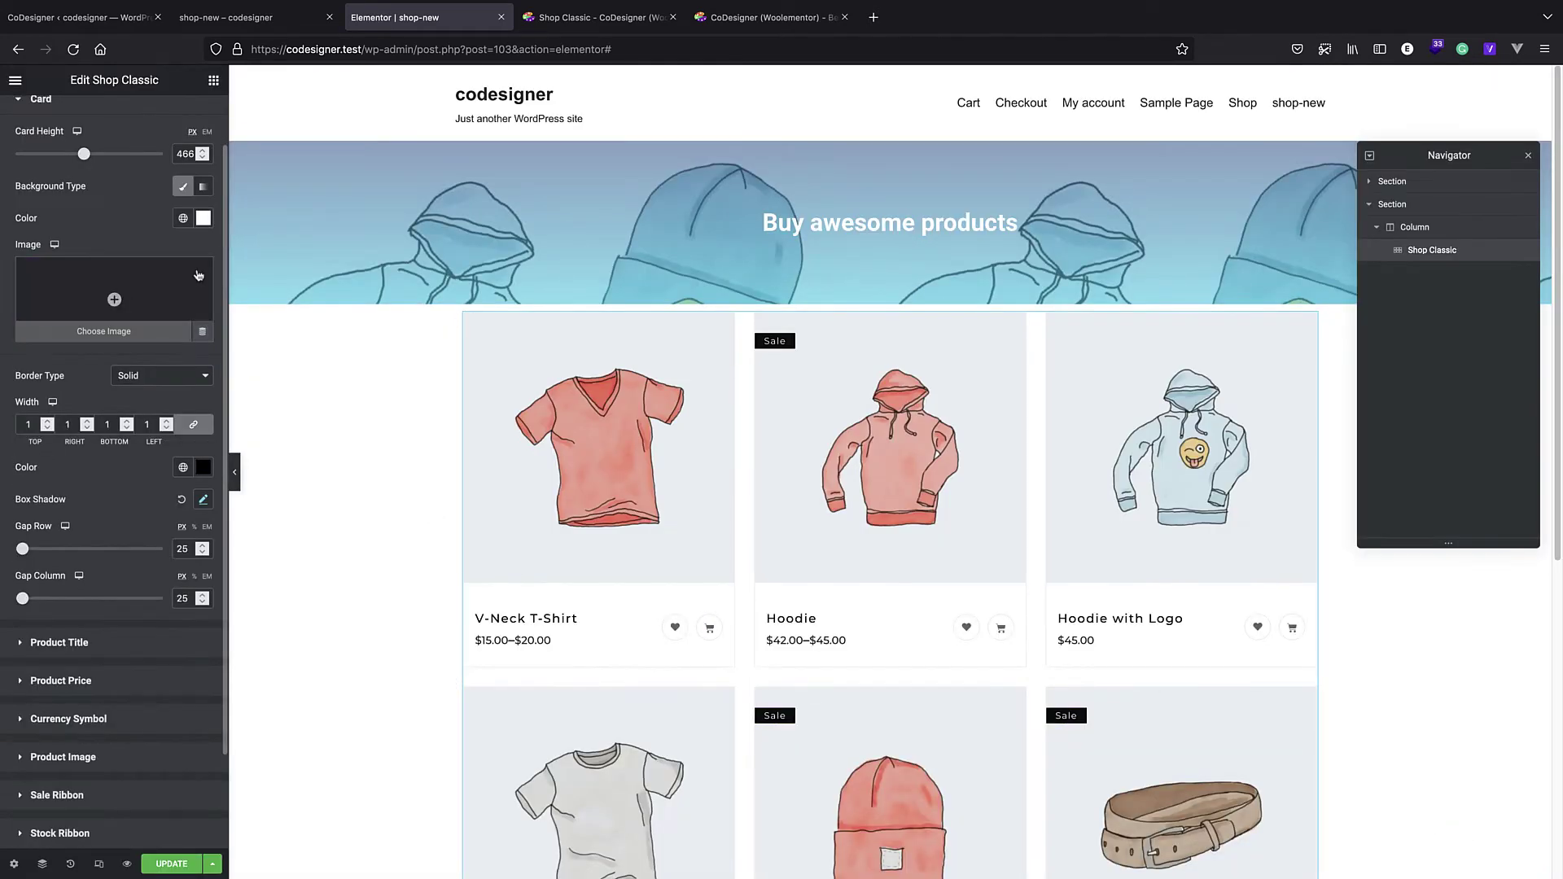
# Step: Set the row gap between the product cards to 38 px
pyautogui.scroll(-2, 112, 353)
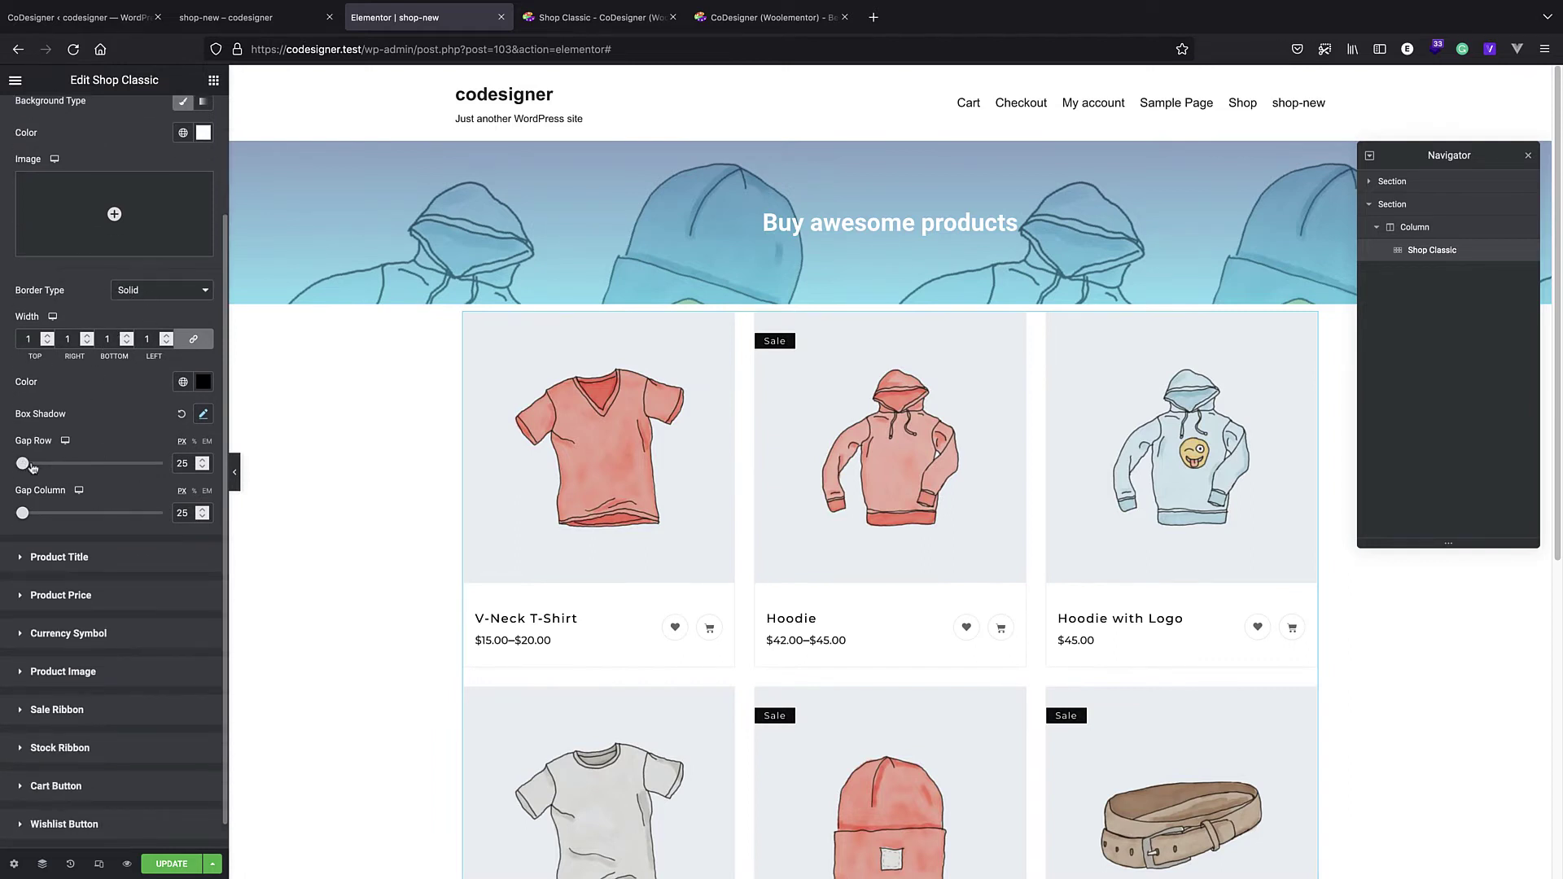
pyautogui.moveTo(31, 464); pyautogui.dragTo(37, 464)
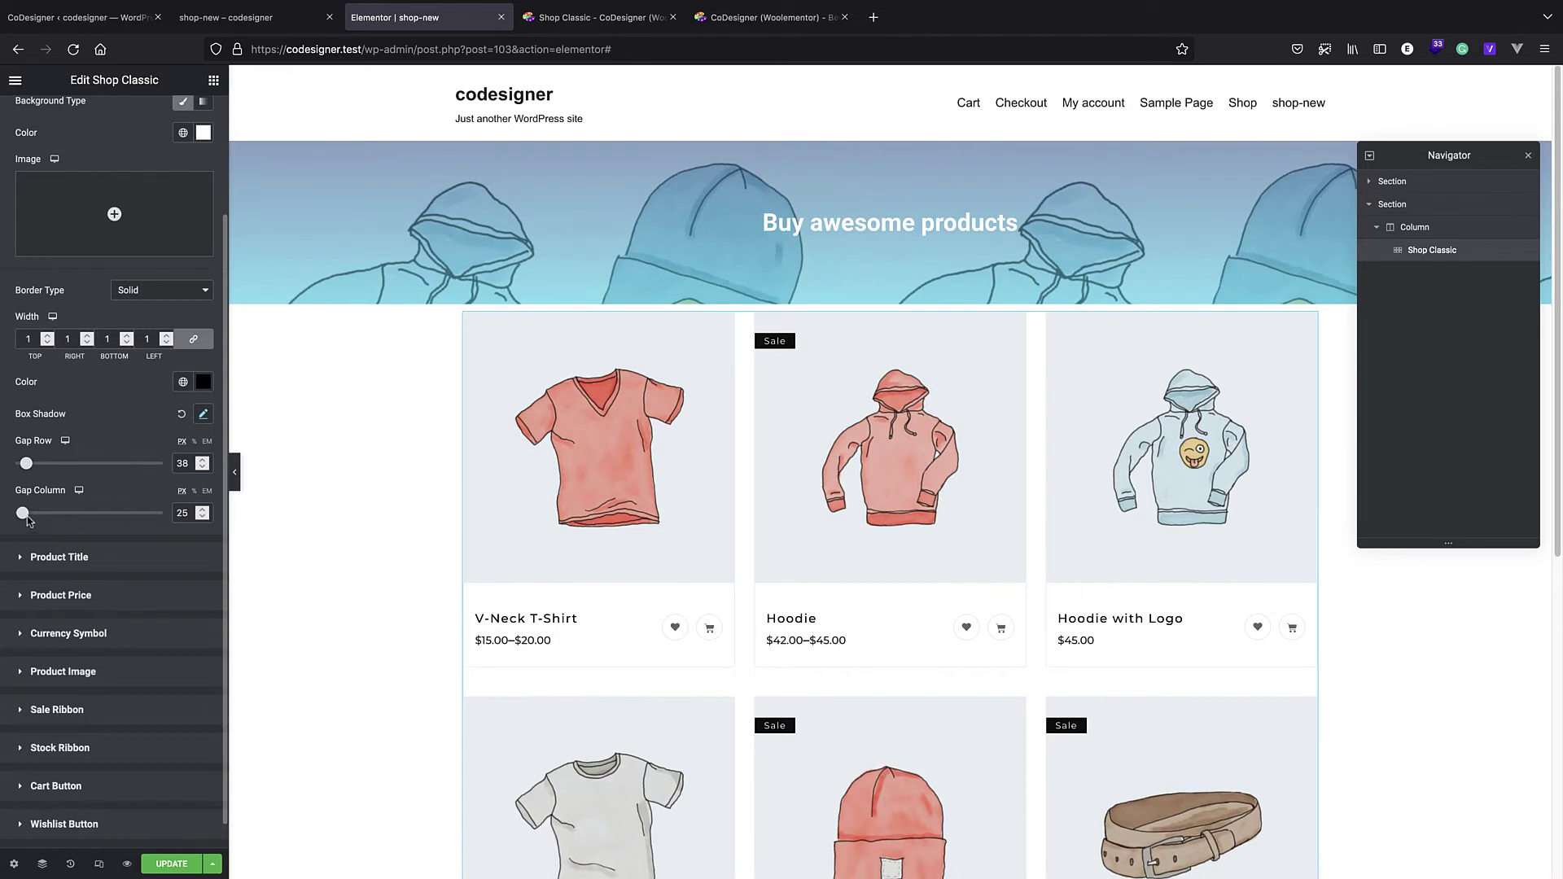
# Step: Review the Shop Classic style settings for the product title, the product price with its typography, and the sale ribbon
pyautogui.click(27, 558)
pyautogui.click(56, 344)
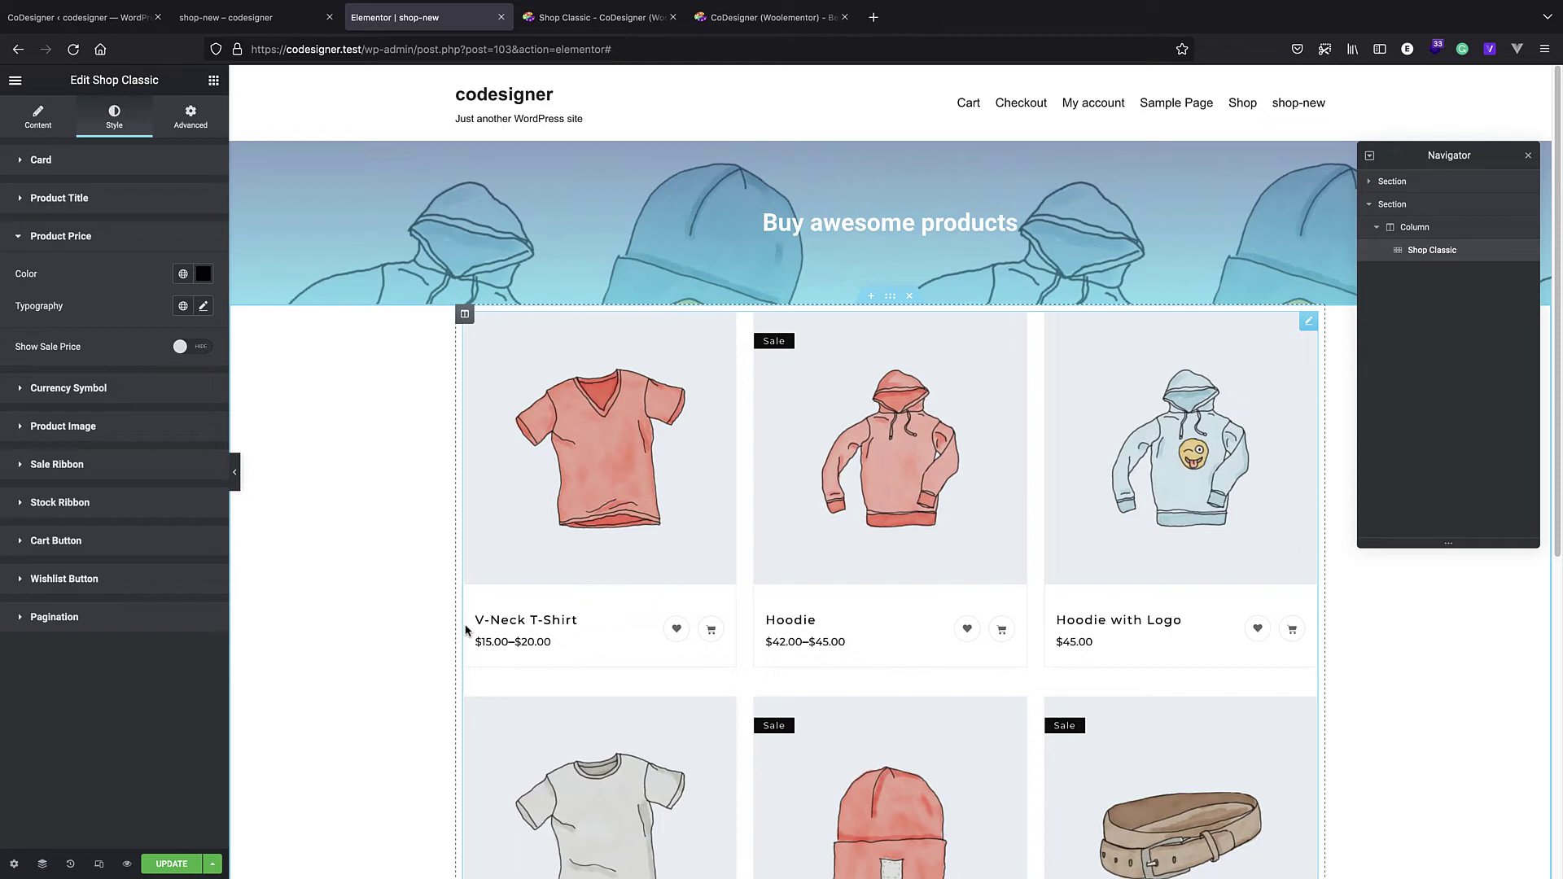
pyautogui.click(203, 307)
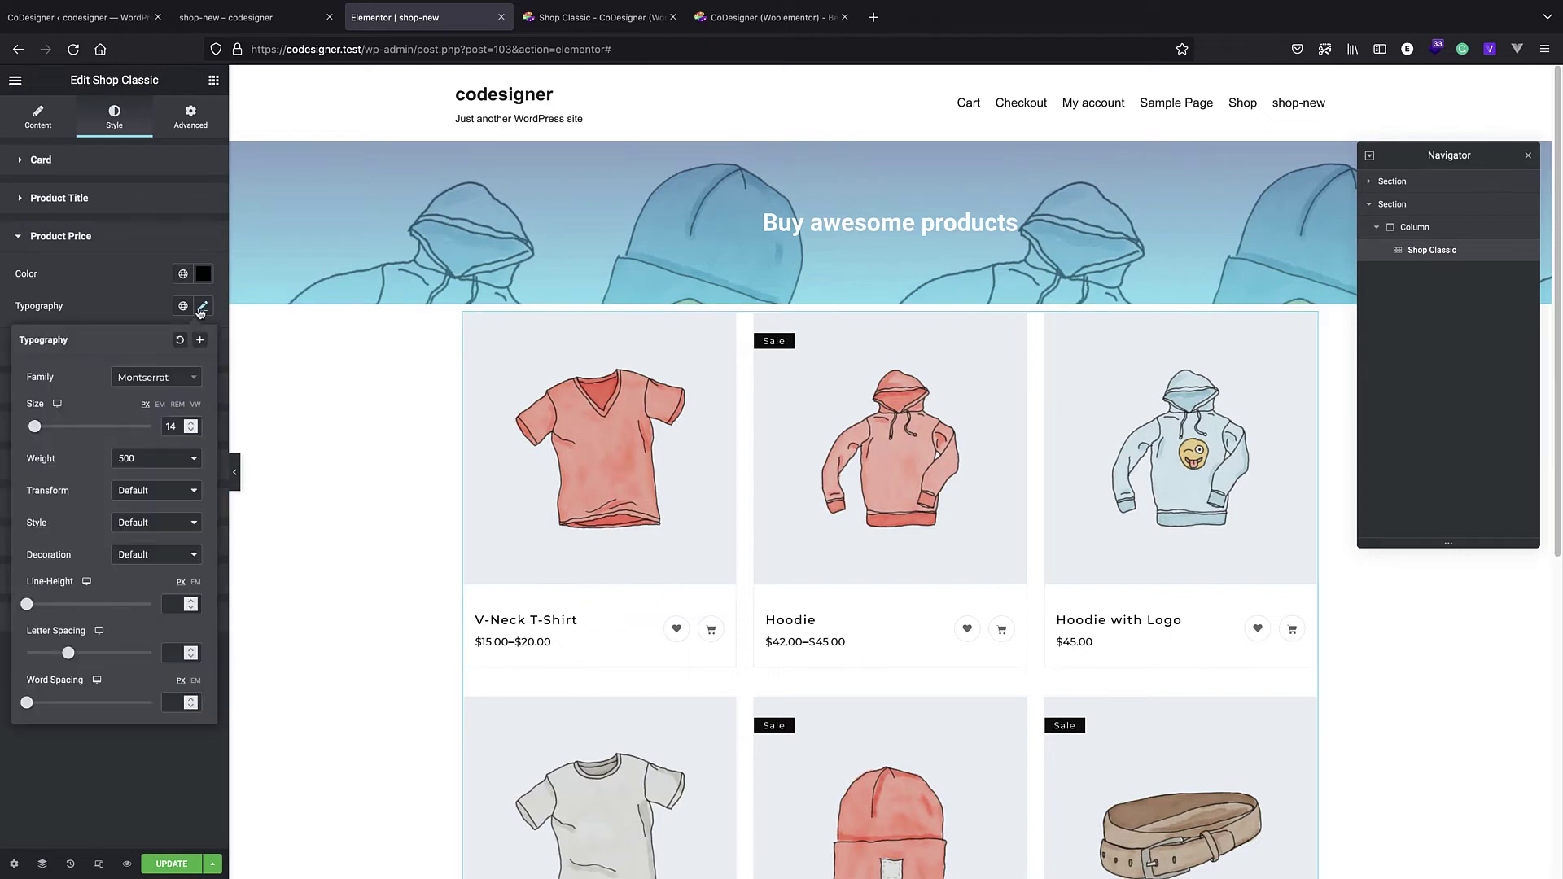
pyautogui.click(200, 310)
pyautogui.click(33, 463)
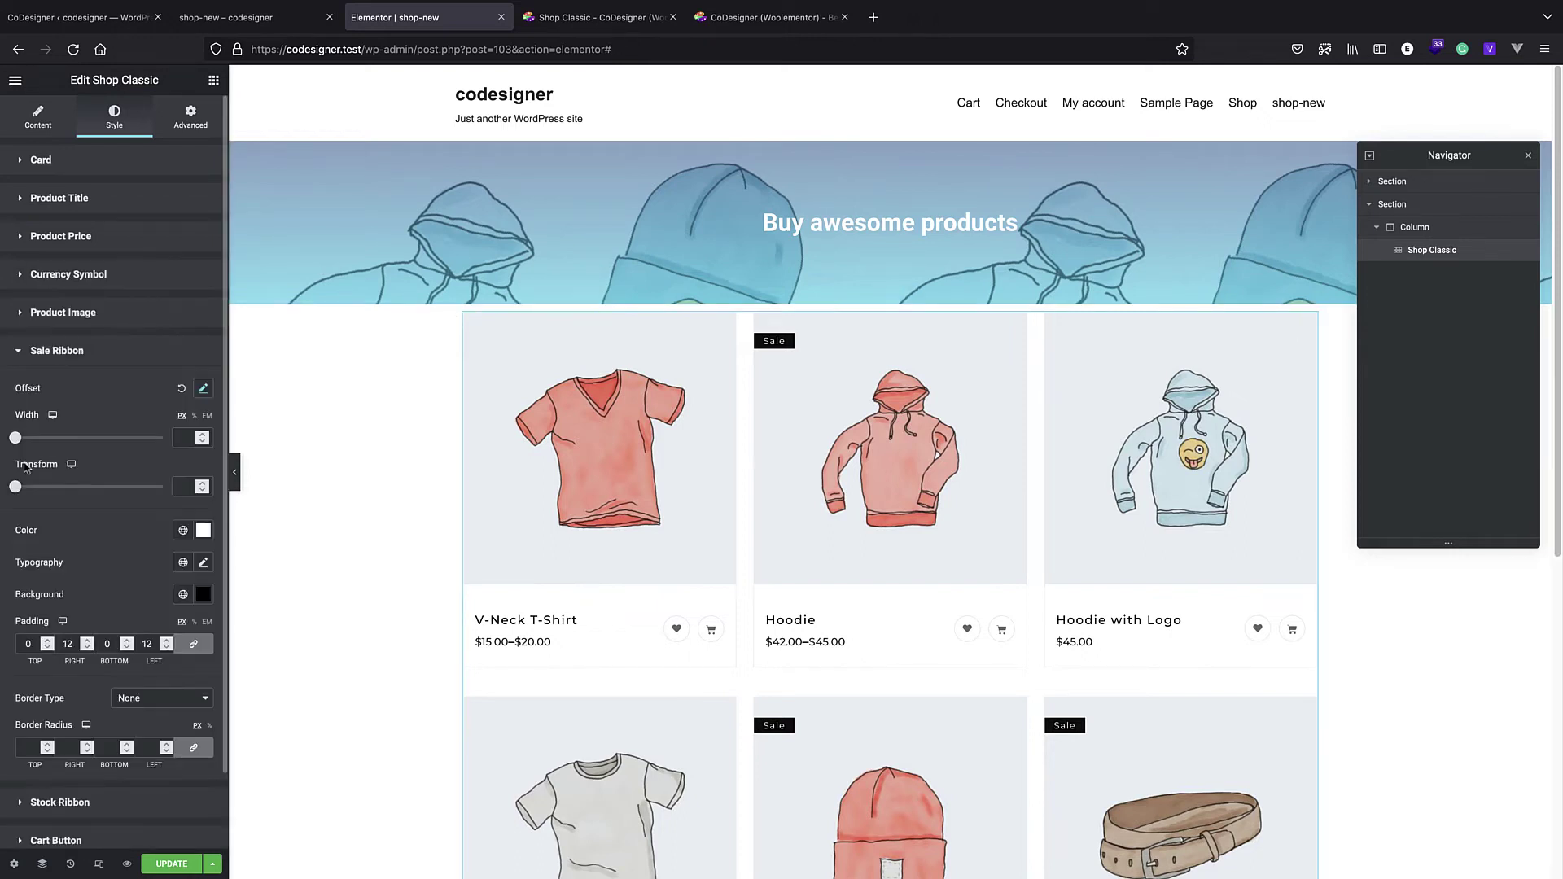
pyautogui.scroll(-1, 122, 652)
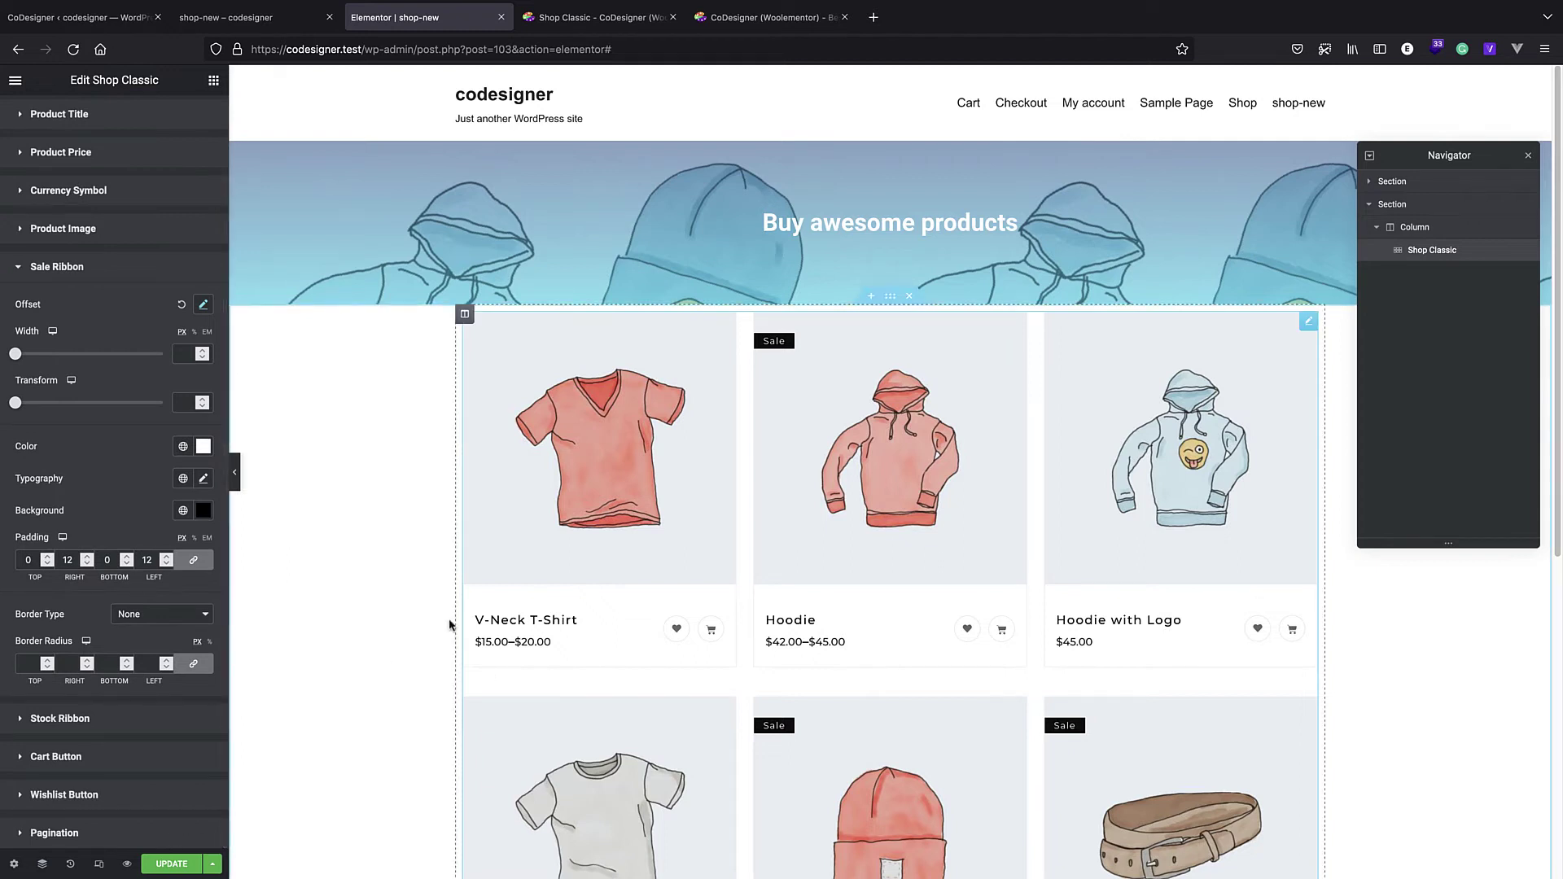
# Step: Examine the pagination style settings, from alignment and icons to spacing and border radius, along with the page numbers below the products
pyautogui.click(114, 832)
pyautogui.scroll(-6, 98, 497)
pyautogui.scroll(2, 93, 491)
pyautogui.moveTo(52, 362)
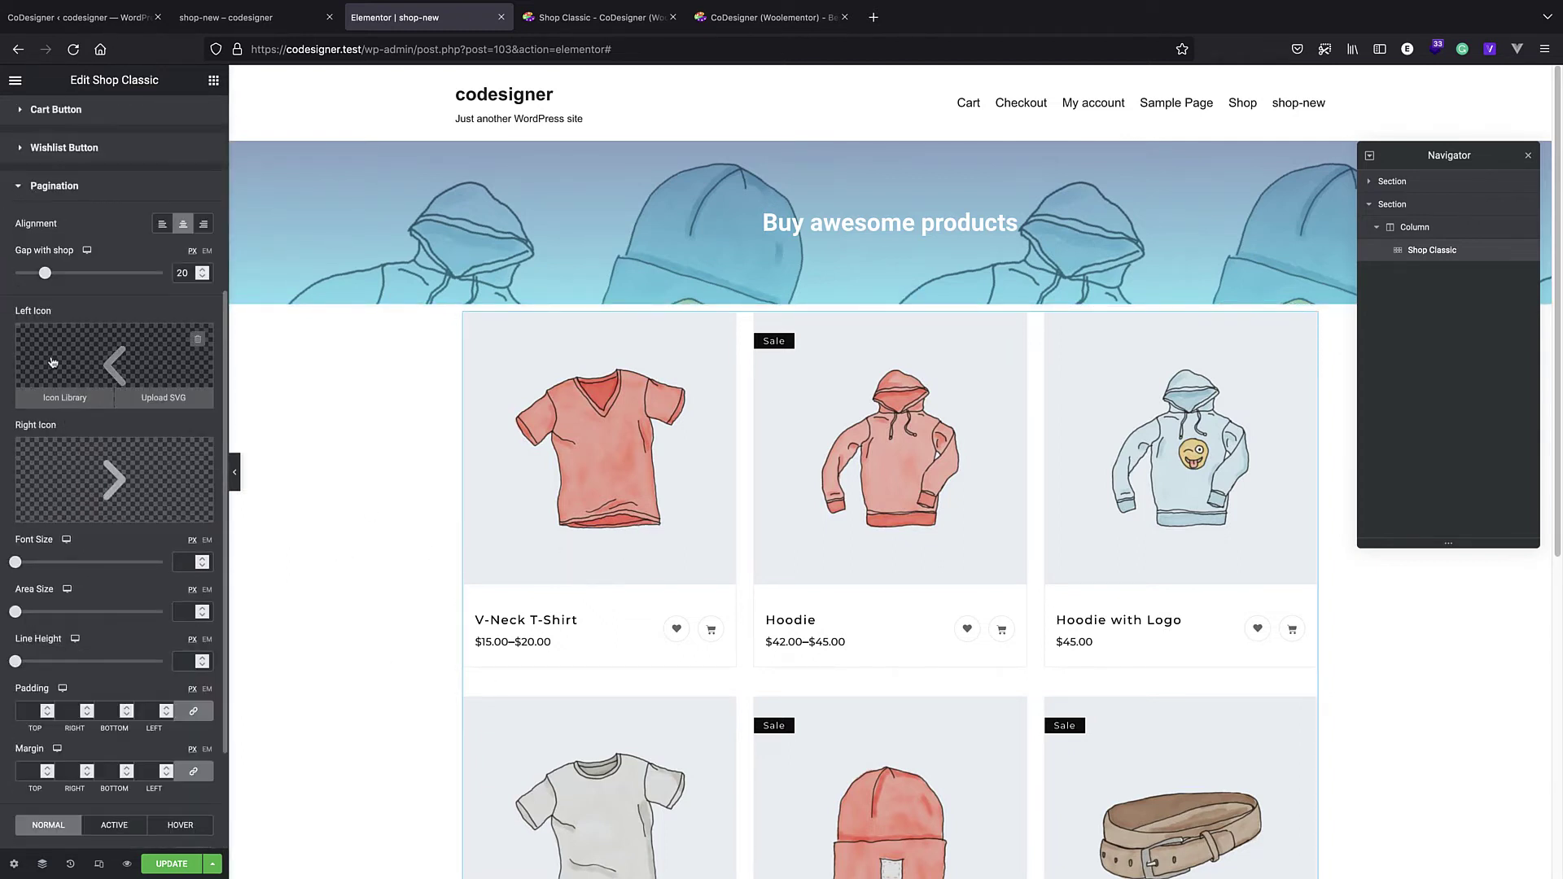
pyautogui.moveTo(71, 468)
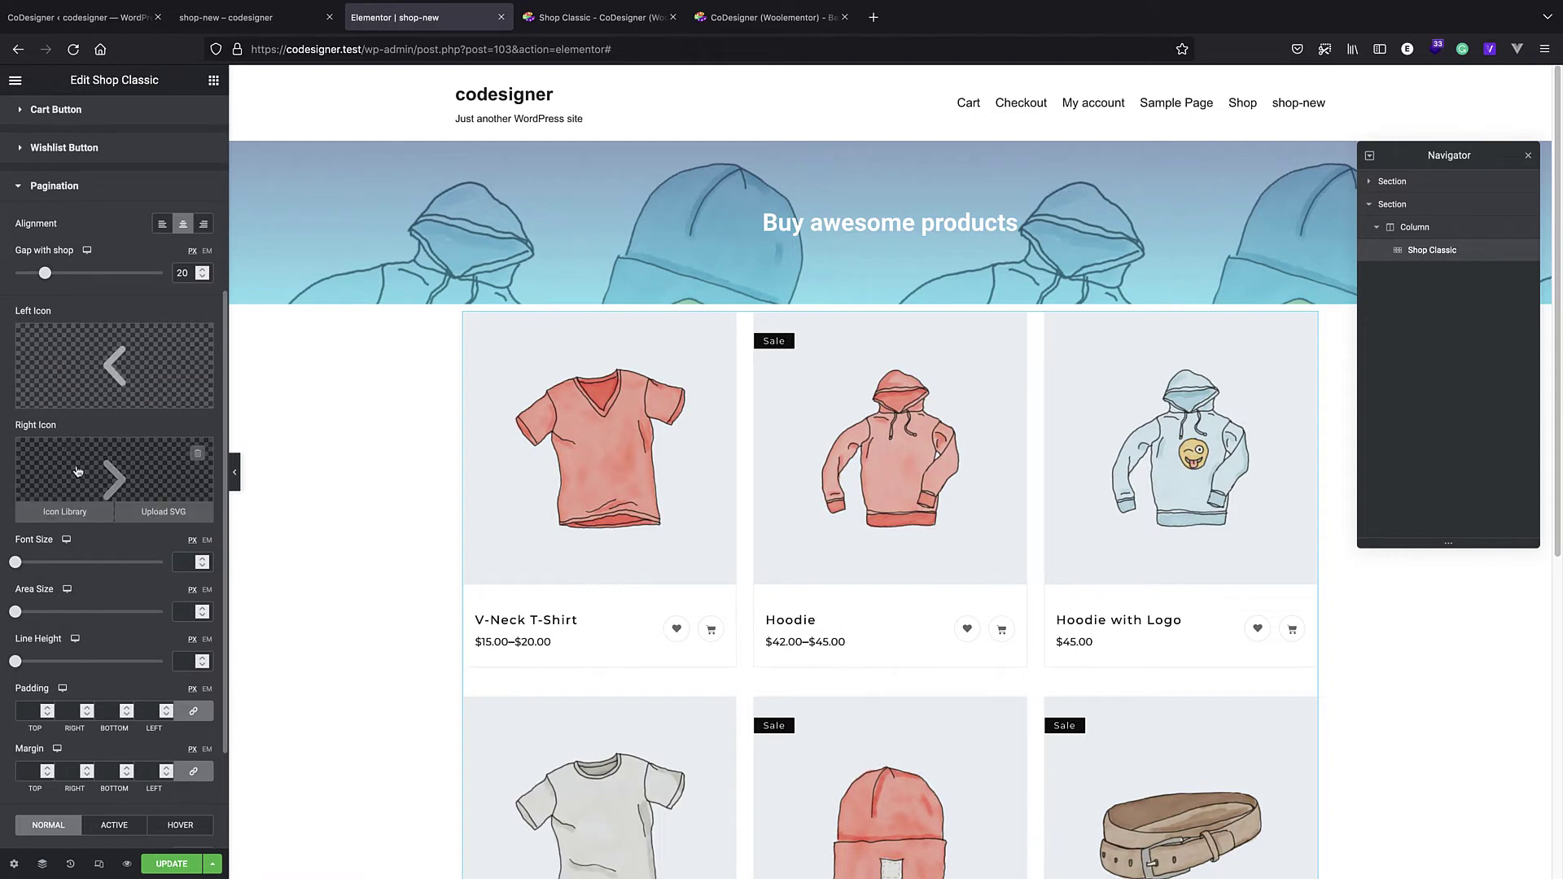
pyautogui.scroll(-1, 81, 692)
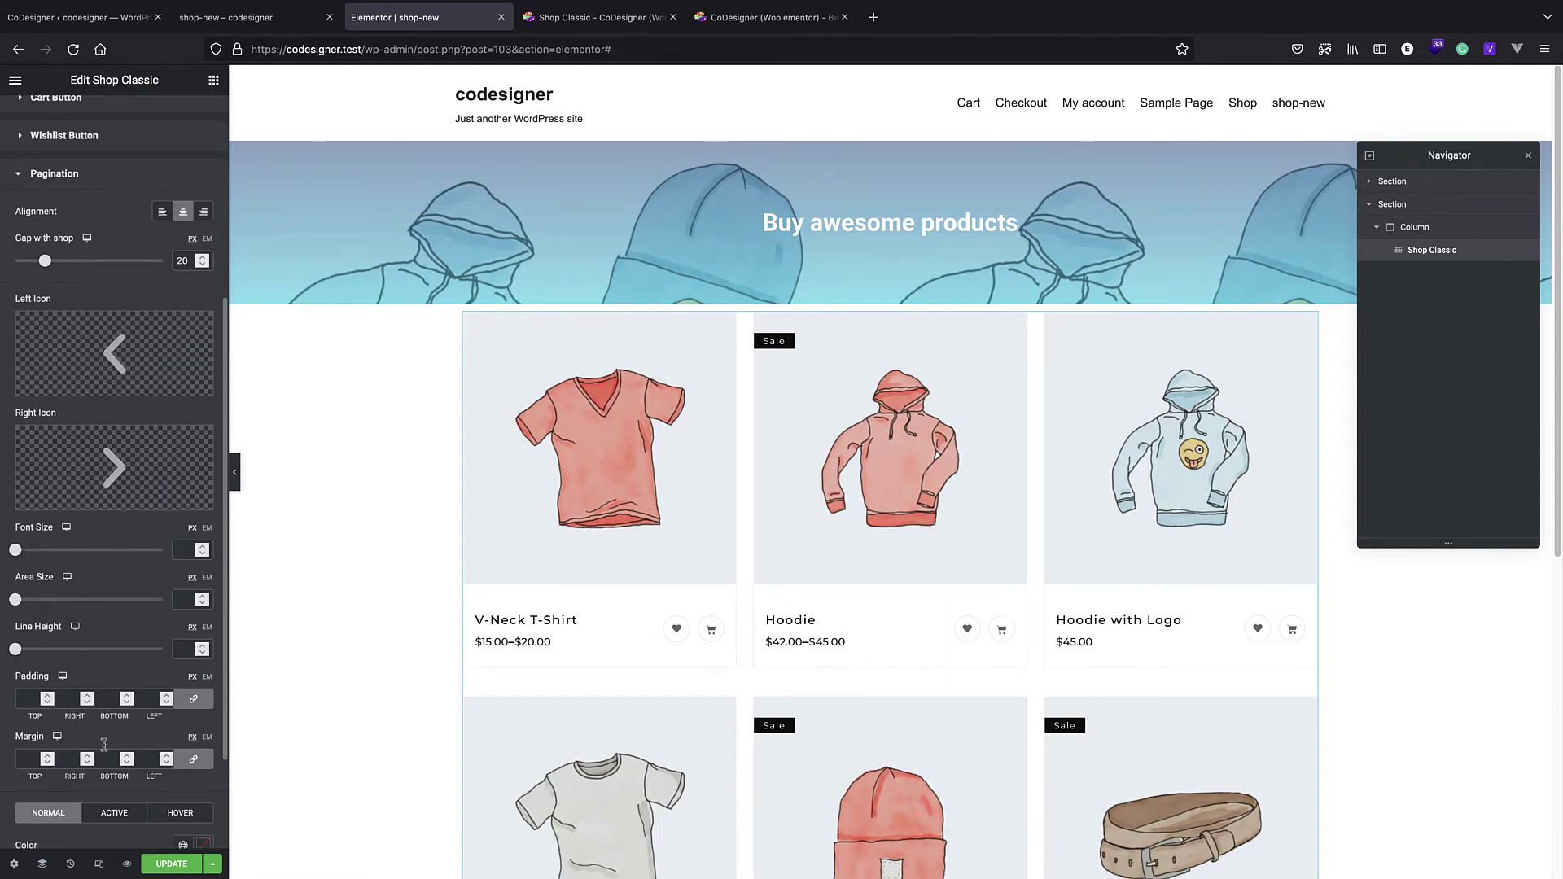
pyautogui.scroll(-3, 104, 745)
pyautogui.scroll(-6, 795, 823)
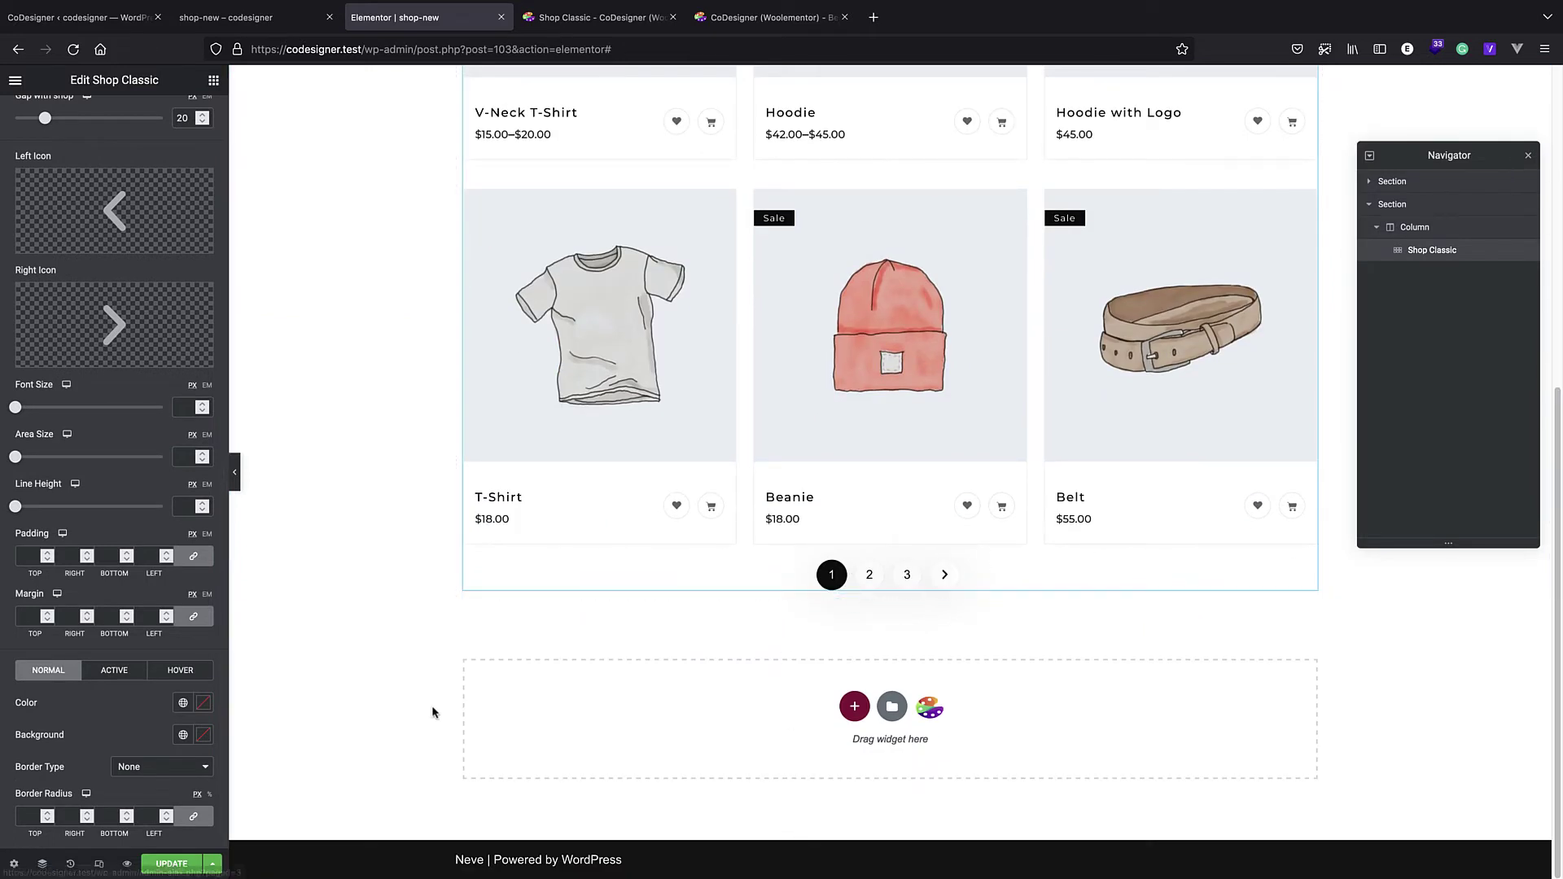
pyautogui.scroll(8, 122, 814)
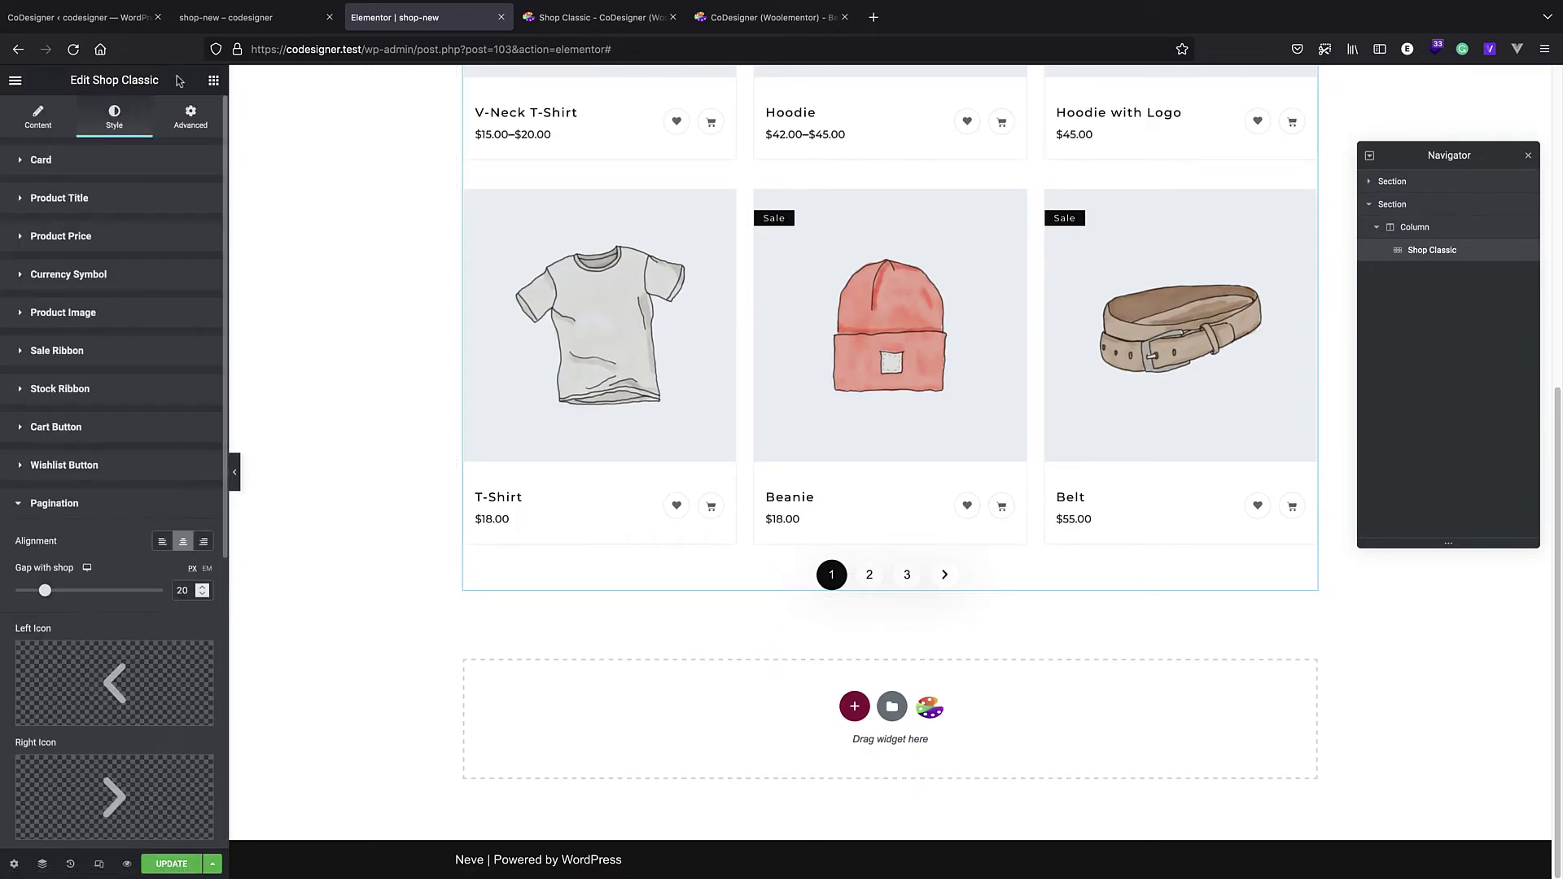
# Step: Review the advanced Layout, Motion Effects and Background settings of the Shop Classic widget
pyautogui.click(203, 122)
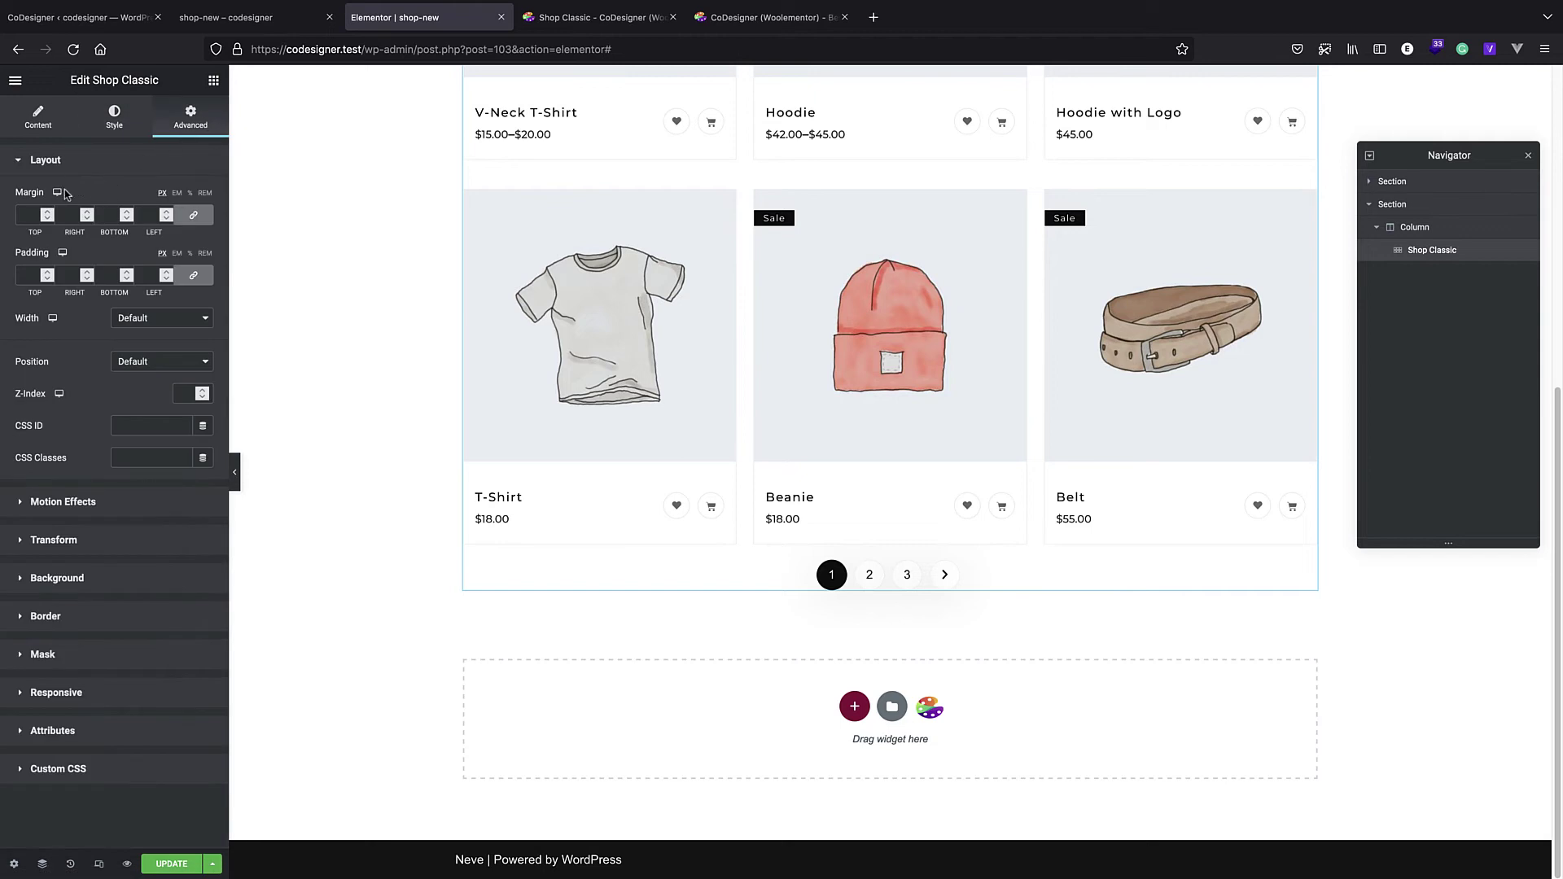
pyautogui.click(117, 503)
pyautogui.click(104, 337)
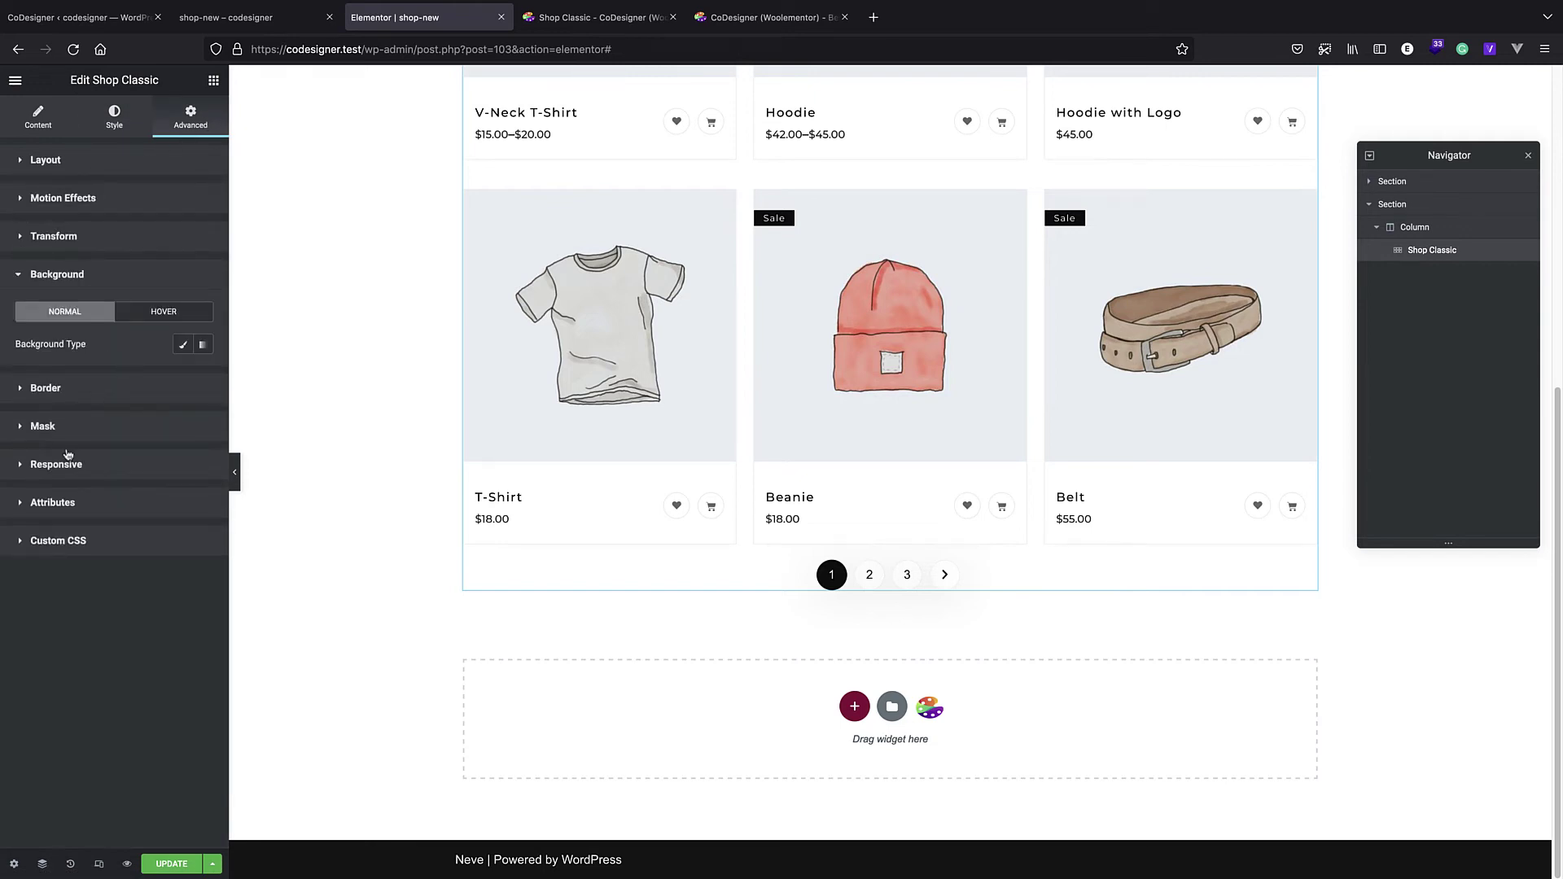
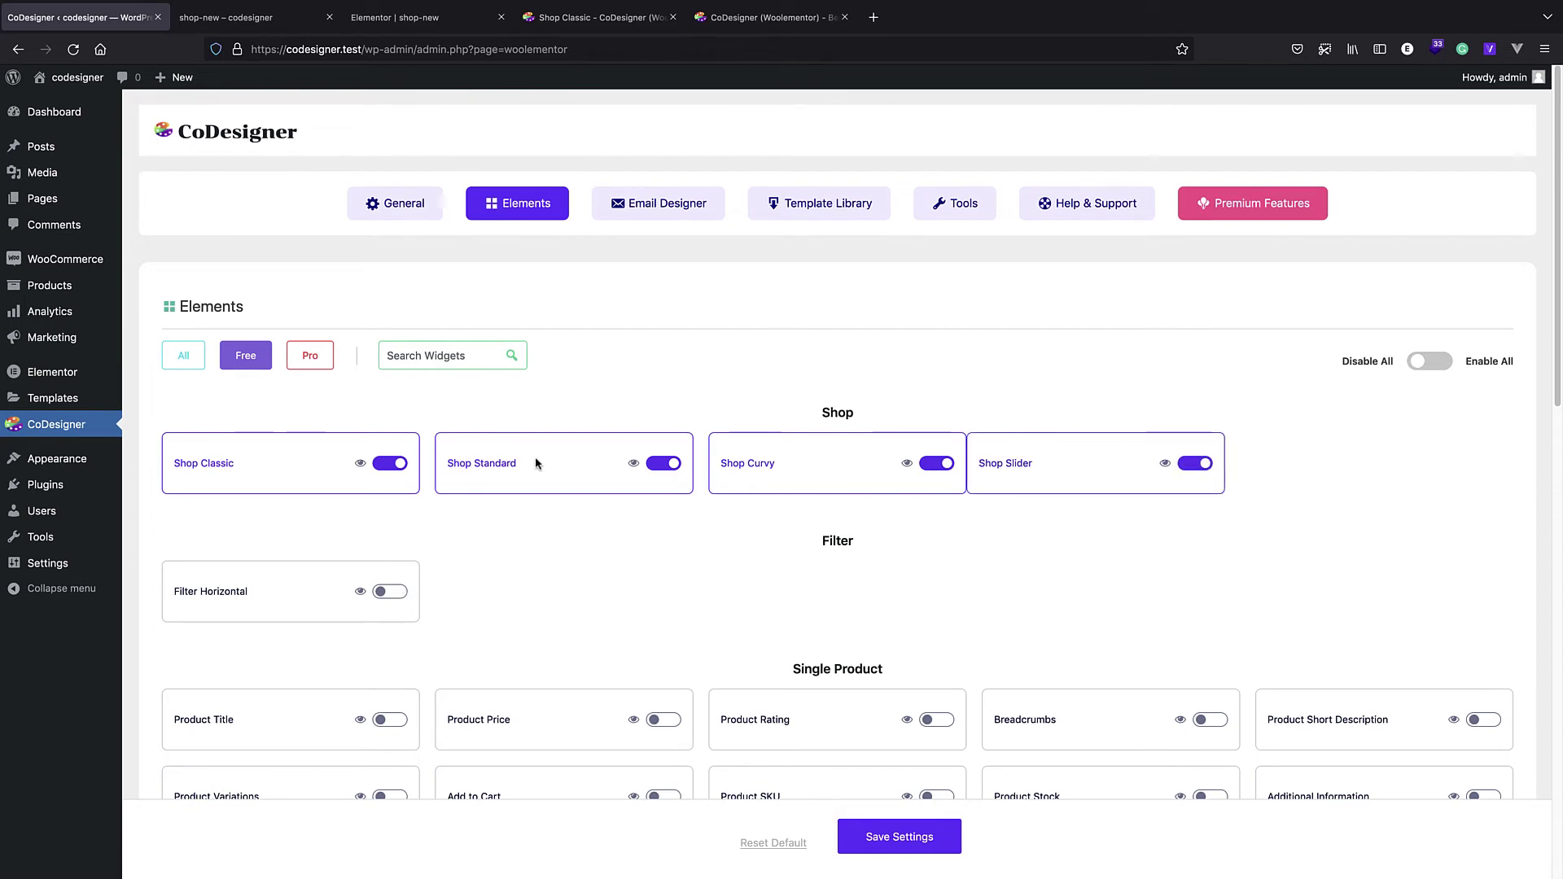
# Step: Save the CoDesigner elements with Shop Standard, Shop Curvy and Shop Slider enabled, and return to the Elementor editor for shop-new
pyautogui.click(899, 837)
pyautogui.click(236, 17)
pyautogui.click(407, 18)
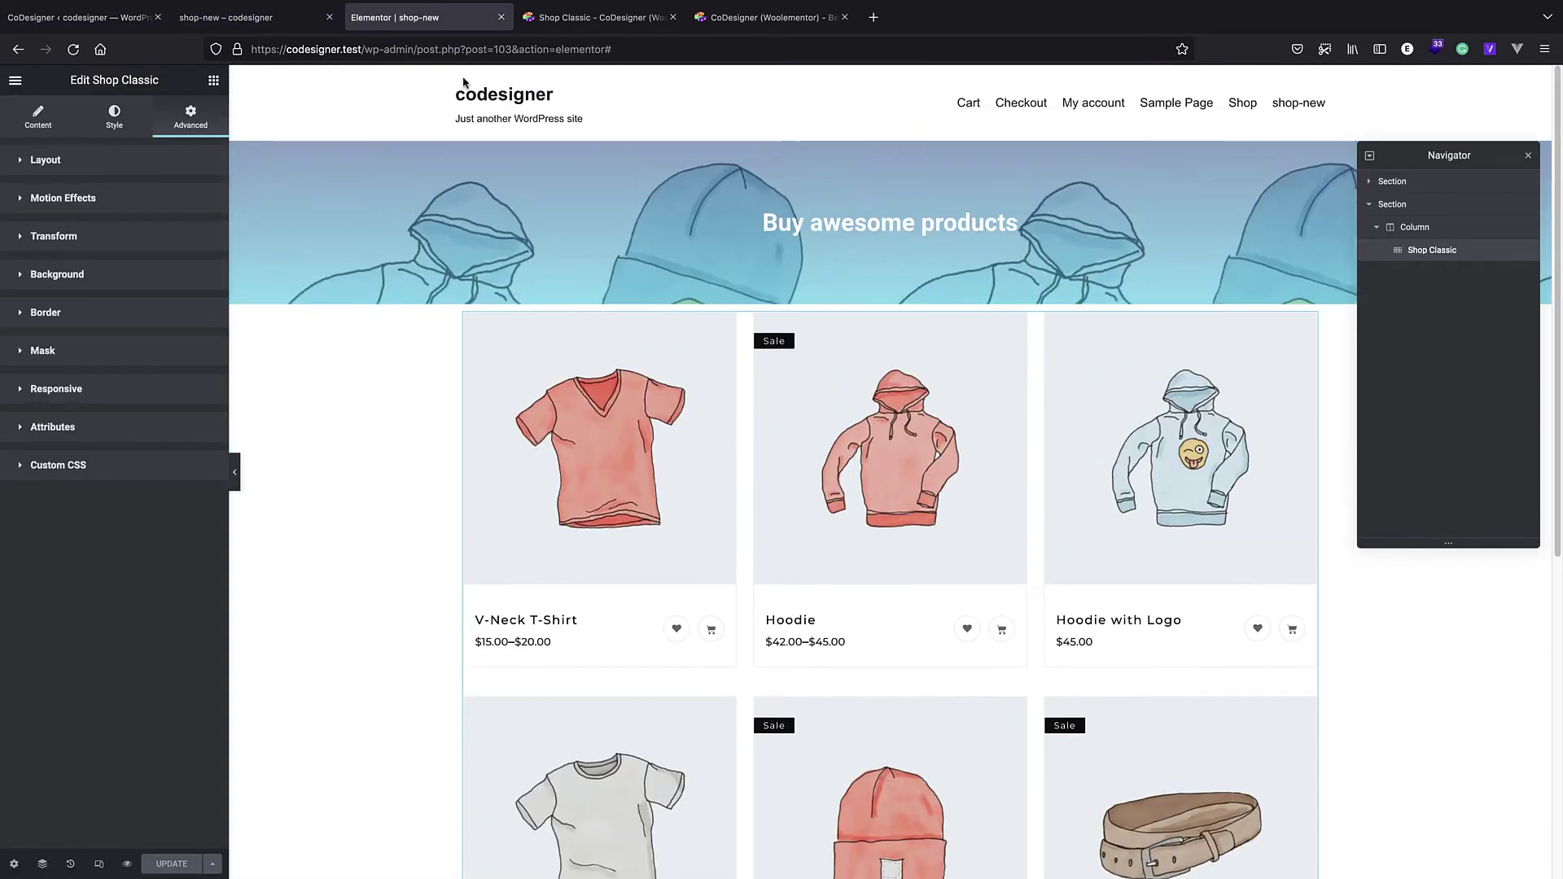
# Step: Reload the shop-new editor and locate the newly enabled CoDesigner shop widgets in the widget list
pyautogui.click(617, 51)
pyautogui.click(633, 50)
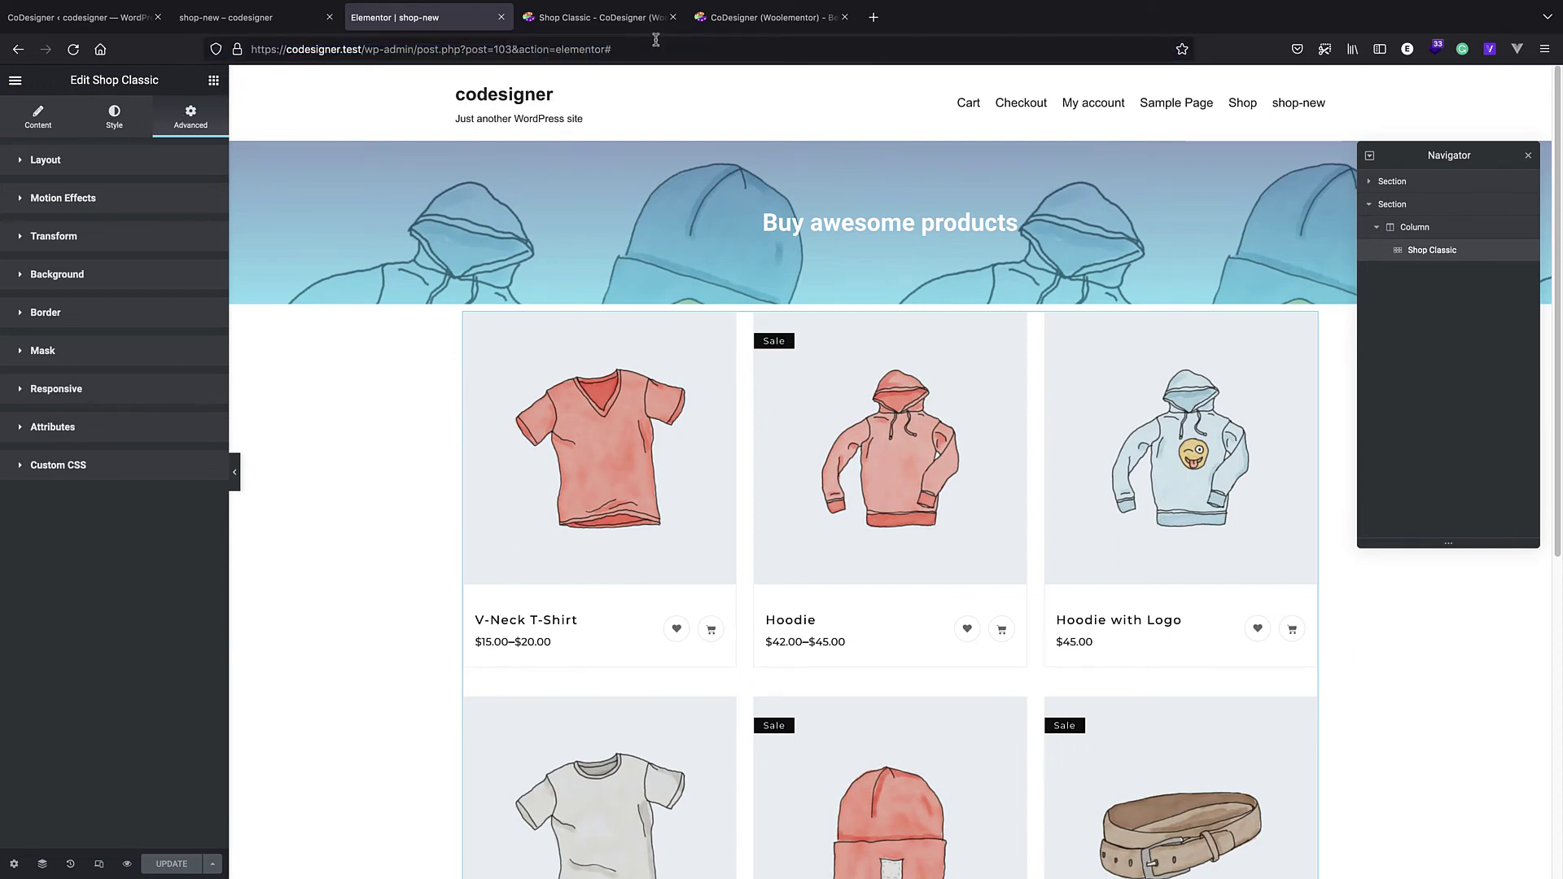
pyautogui.click(55, 112)
pyautogui.click(15, 82)
pyautogui.click(214, 80)
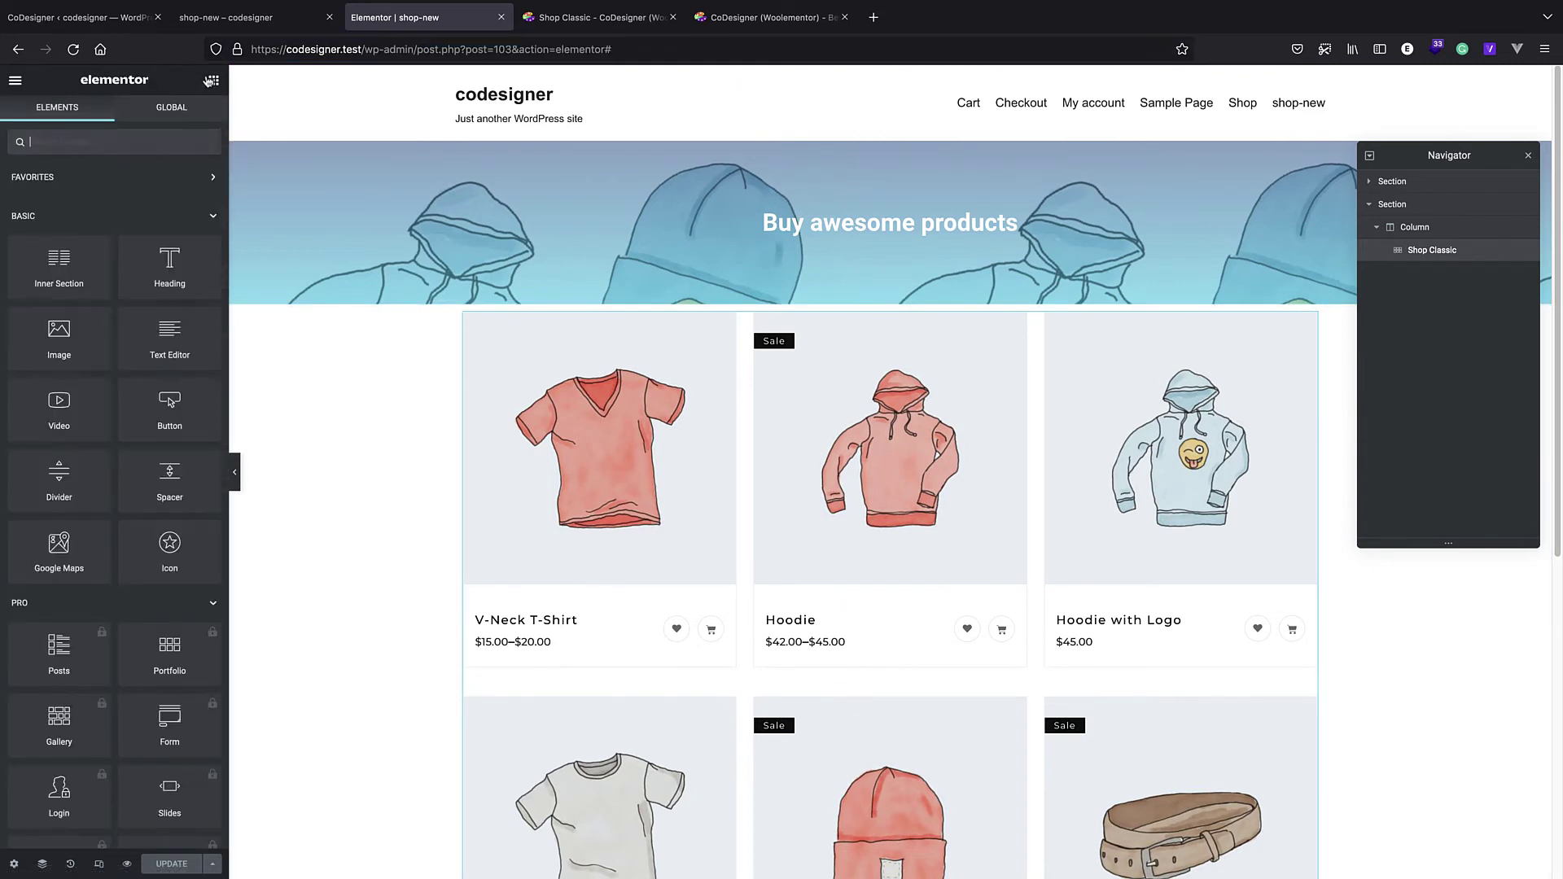
pyautogui.scroll(-10, 142, 277)
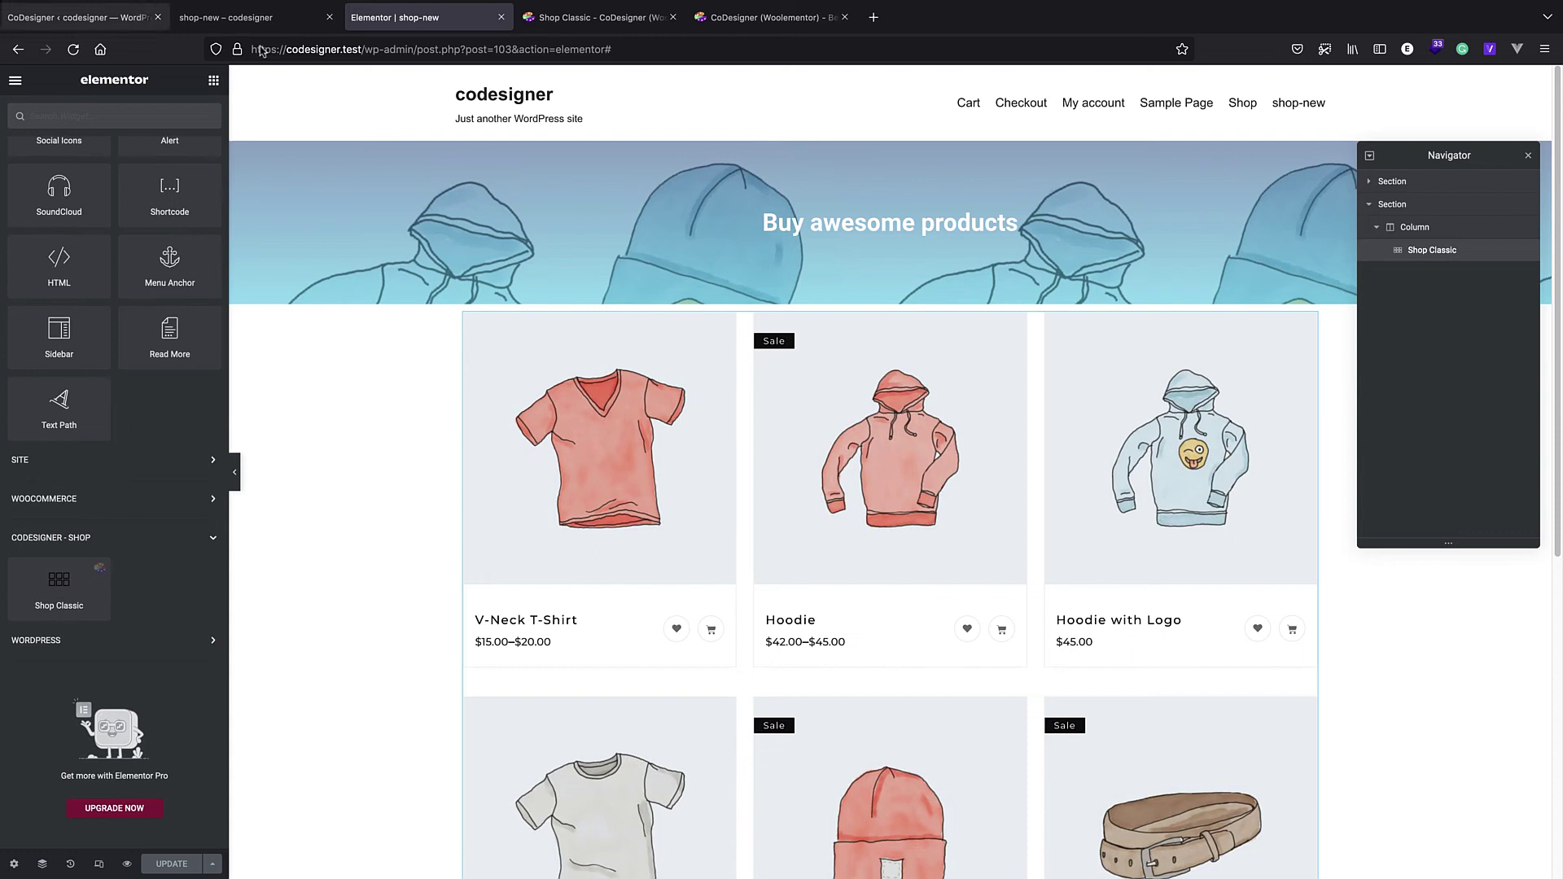
pyautogui.scroll(-10, 114, 407)
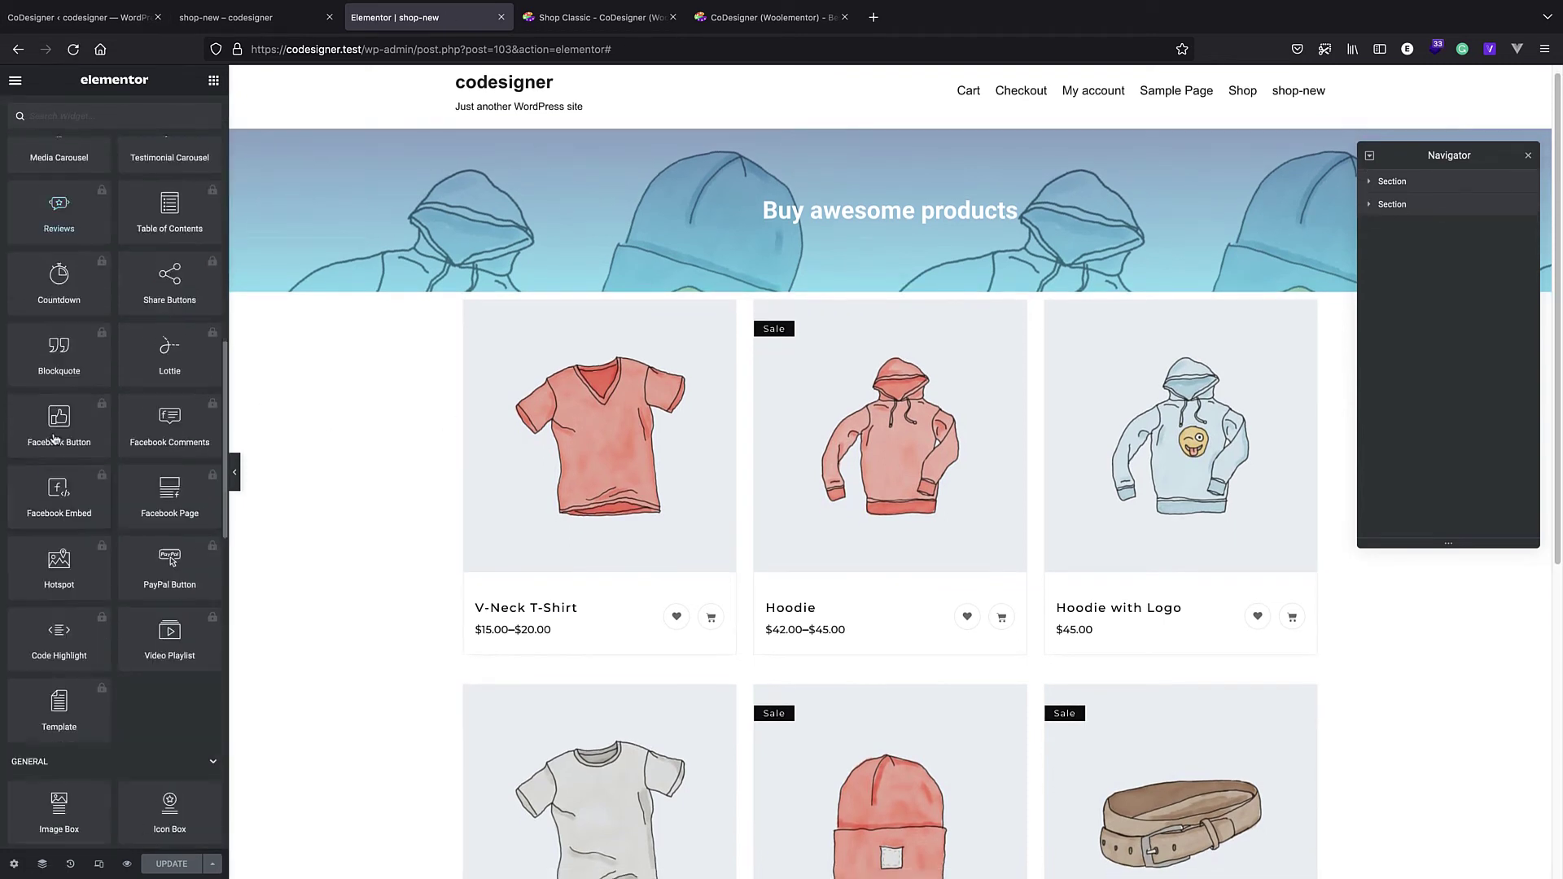
pyautogui.scroll(-2, 664, 424)
pyautogui.scroll(1, 570, 436)
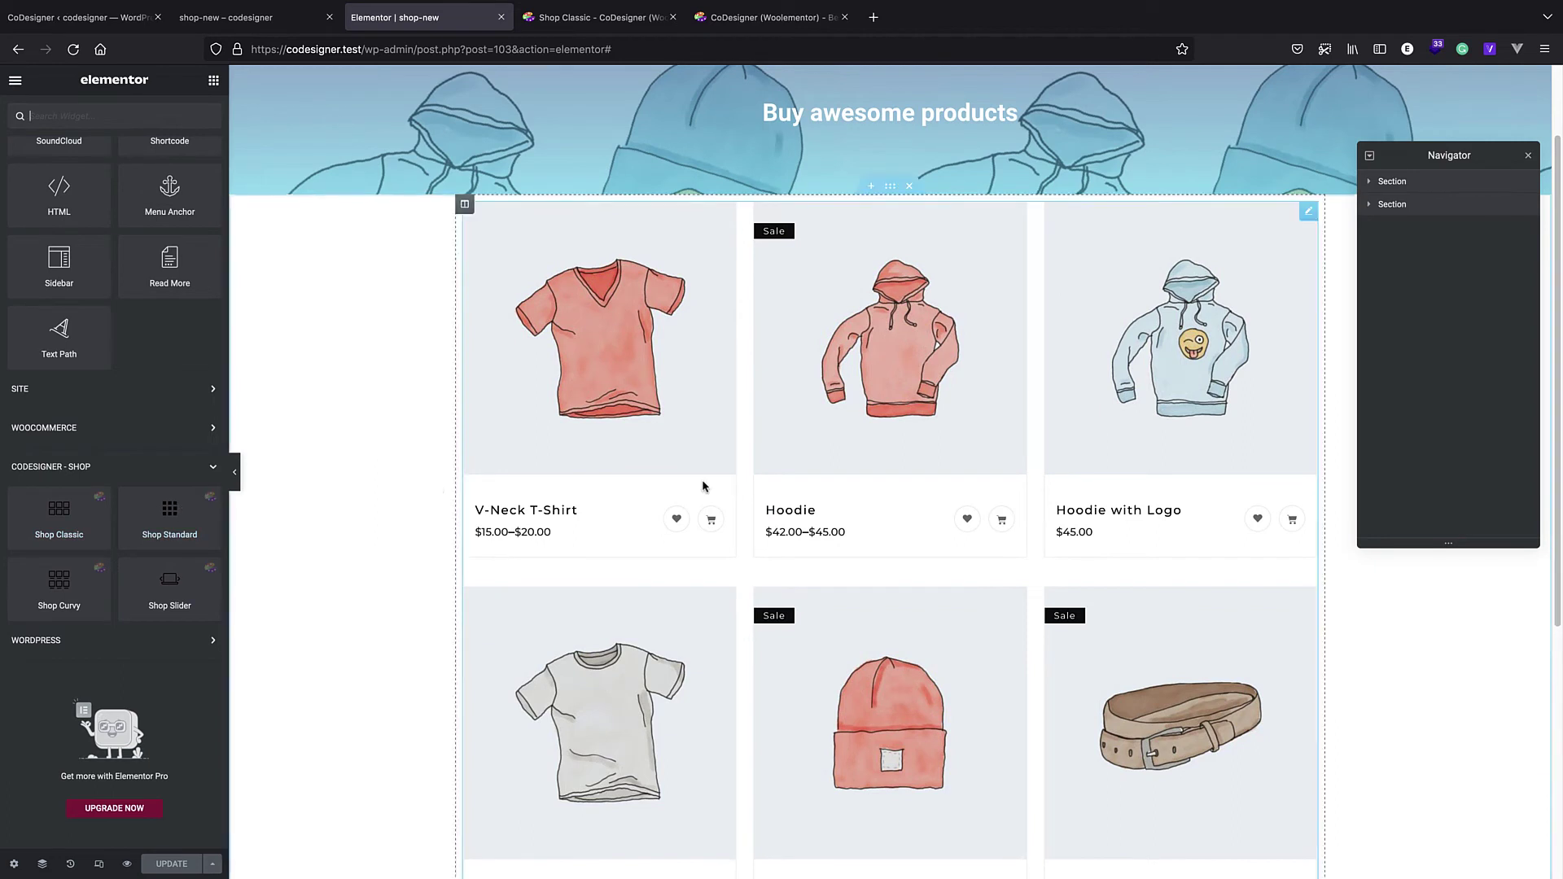
# Step: Delete the Shop Classic widget from the second section's column
pyautogui.click(1371, 206)
pyautogui.click(1376, 228)
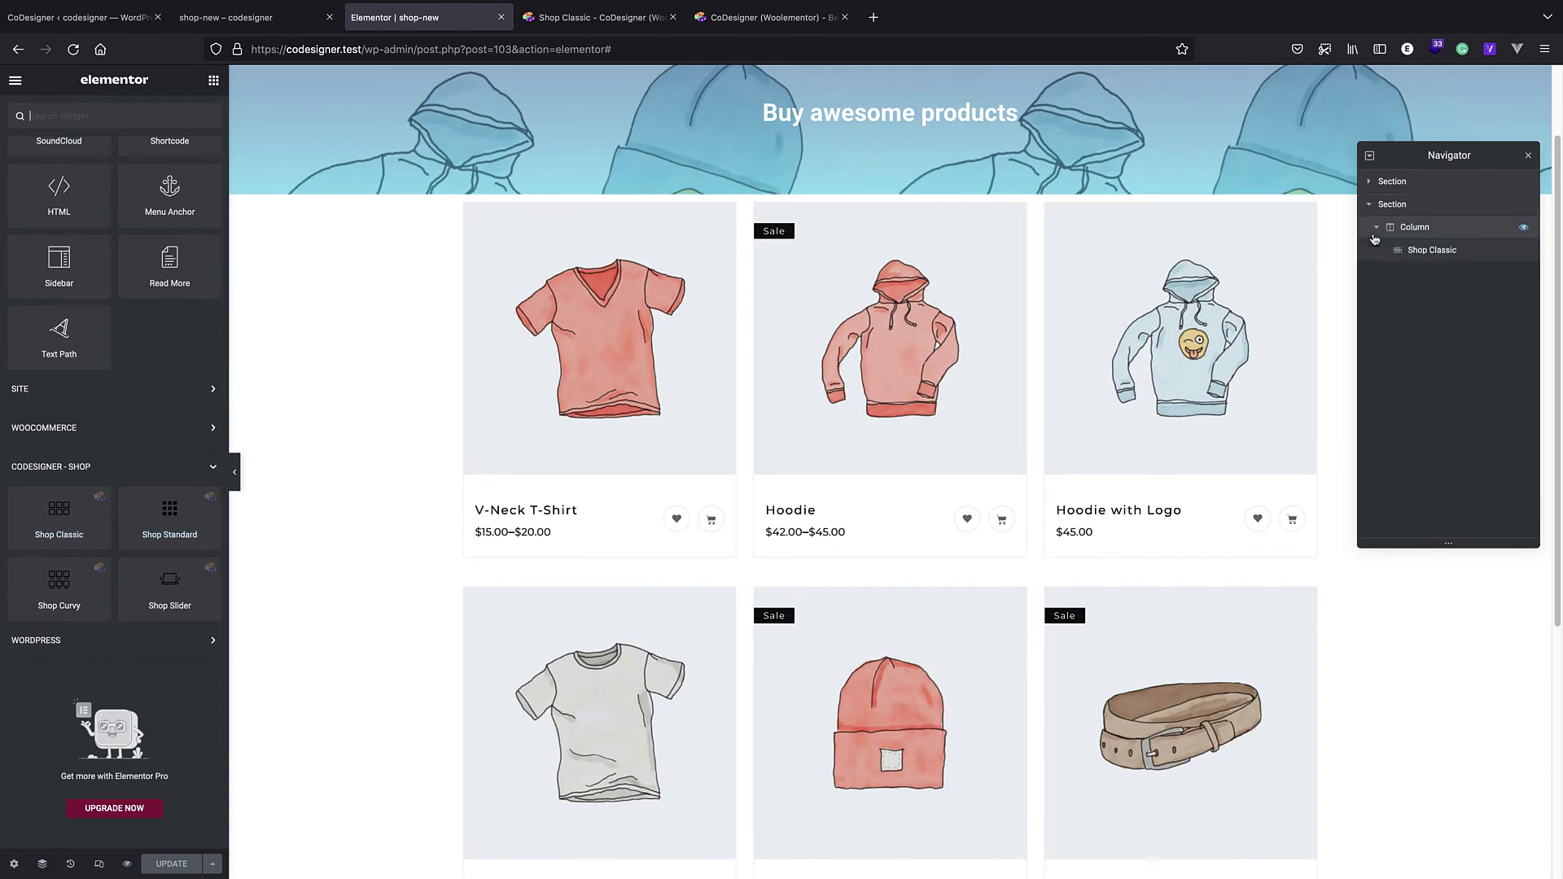
pyautogui.rightClick(1398, 254)
pyautogui.click(1433, 443)
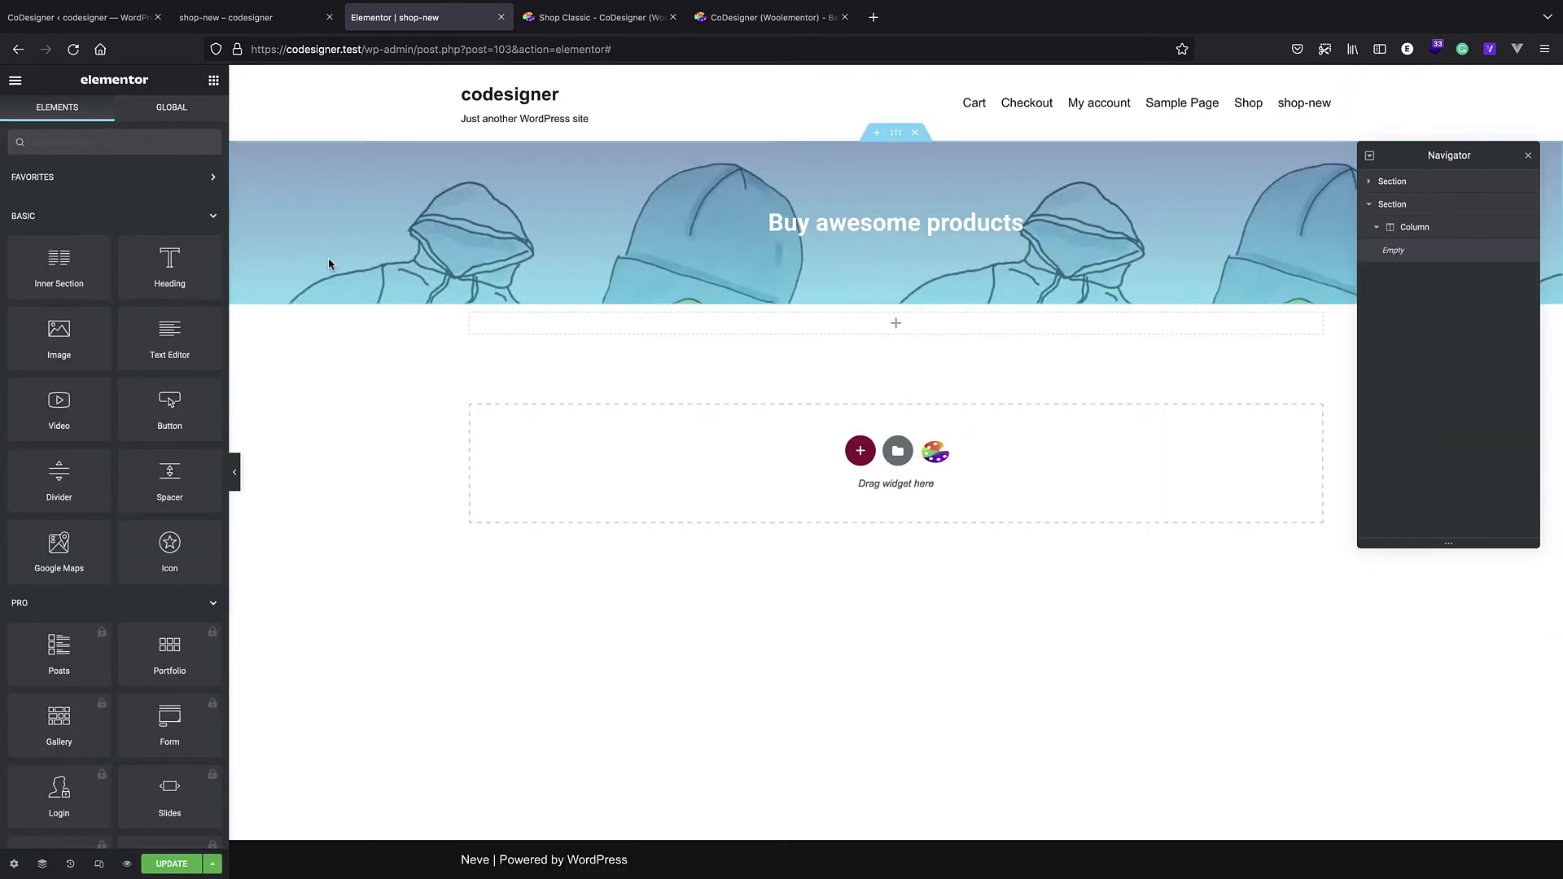
# Step: Collapse the Basic, Pro and General widget categories and place a Shop Standard widget in the empty column below the banner
pyautogui.scroll(-1, 100, 229)
pyautogui.click(211, 211)
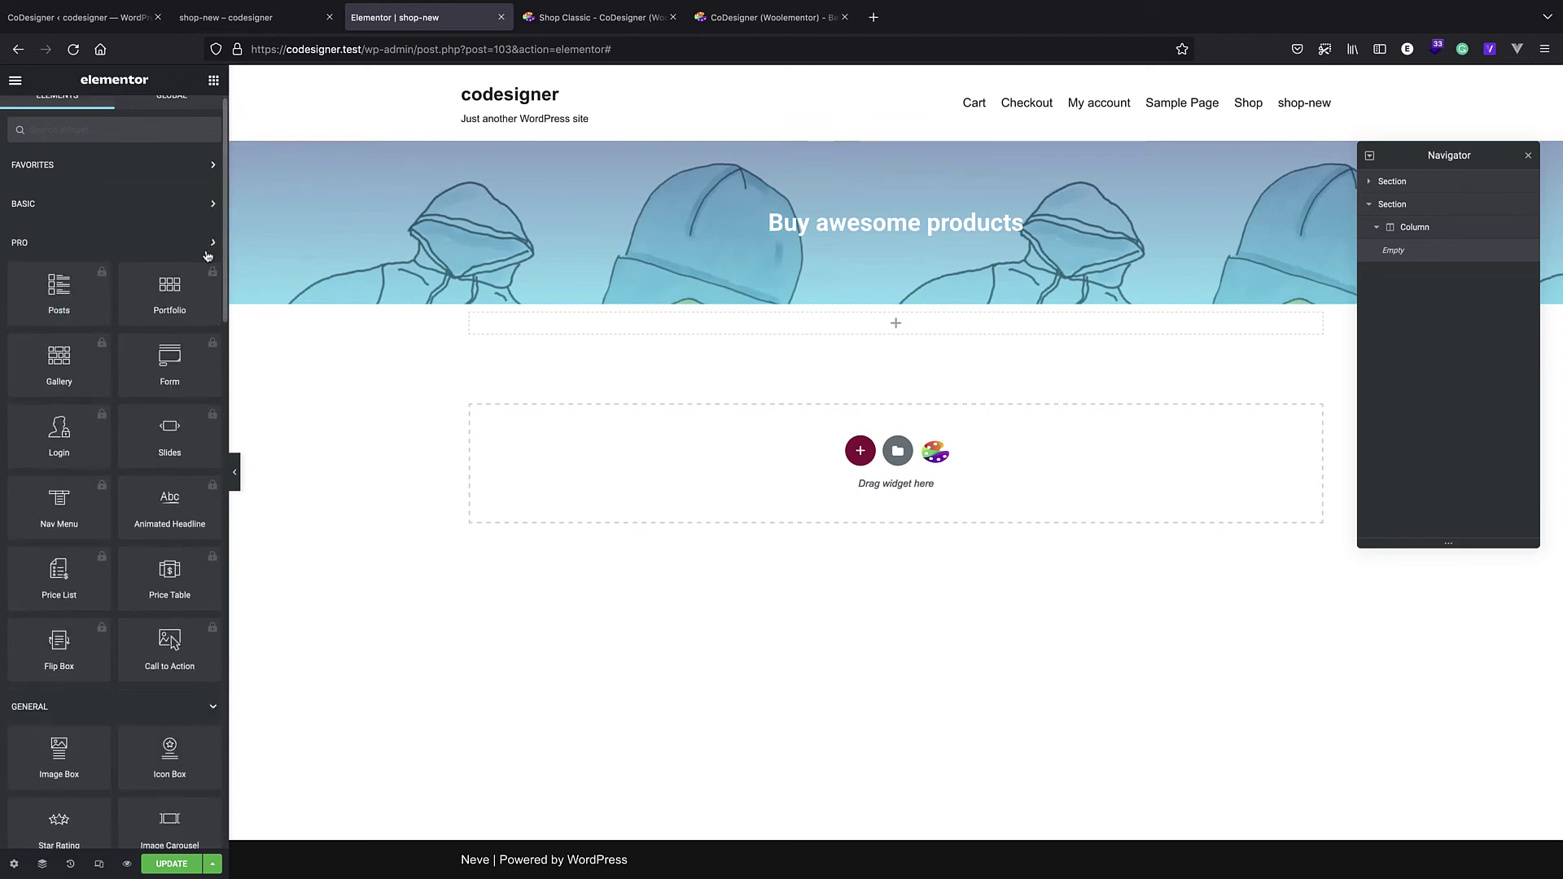
pyautogui.click(209, 249)
pyautogui.scroll(5, 209, 244)
pyautogui.click(213, 296)
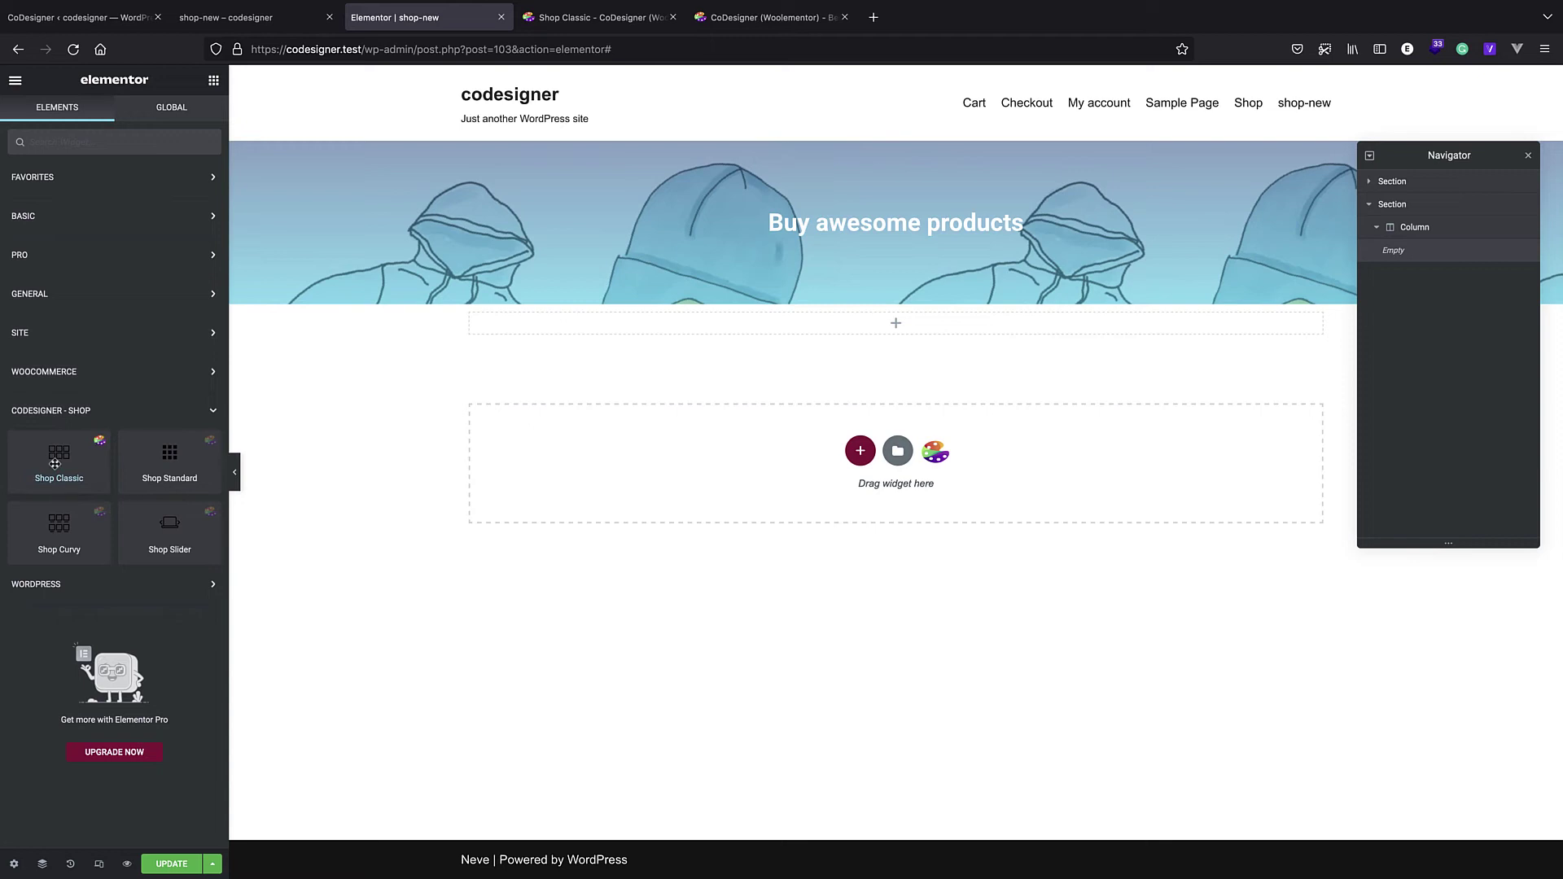
pyautogui.moveTo(165, 466); pyautogui.dragTo(831, 330)
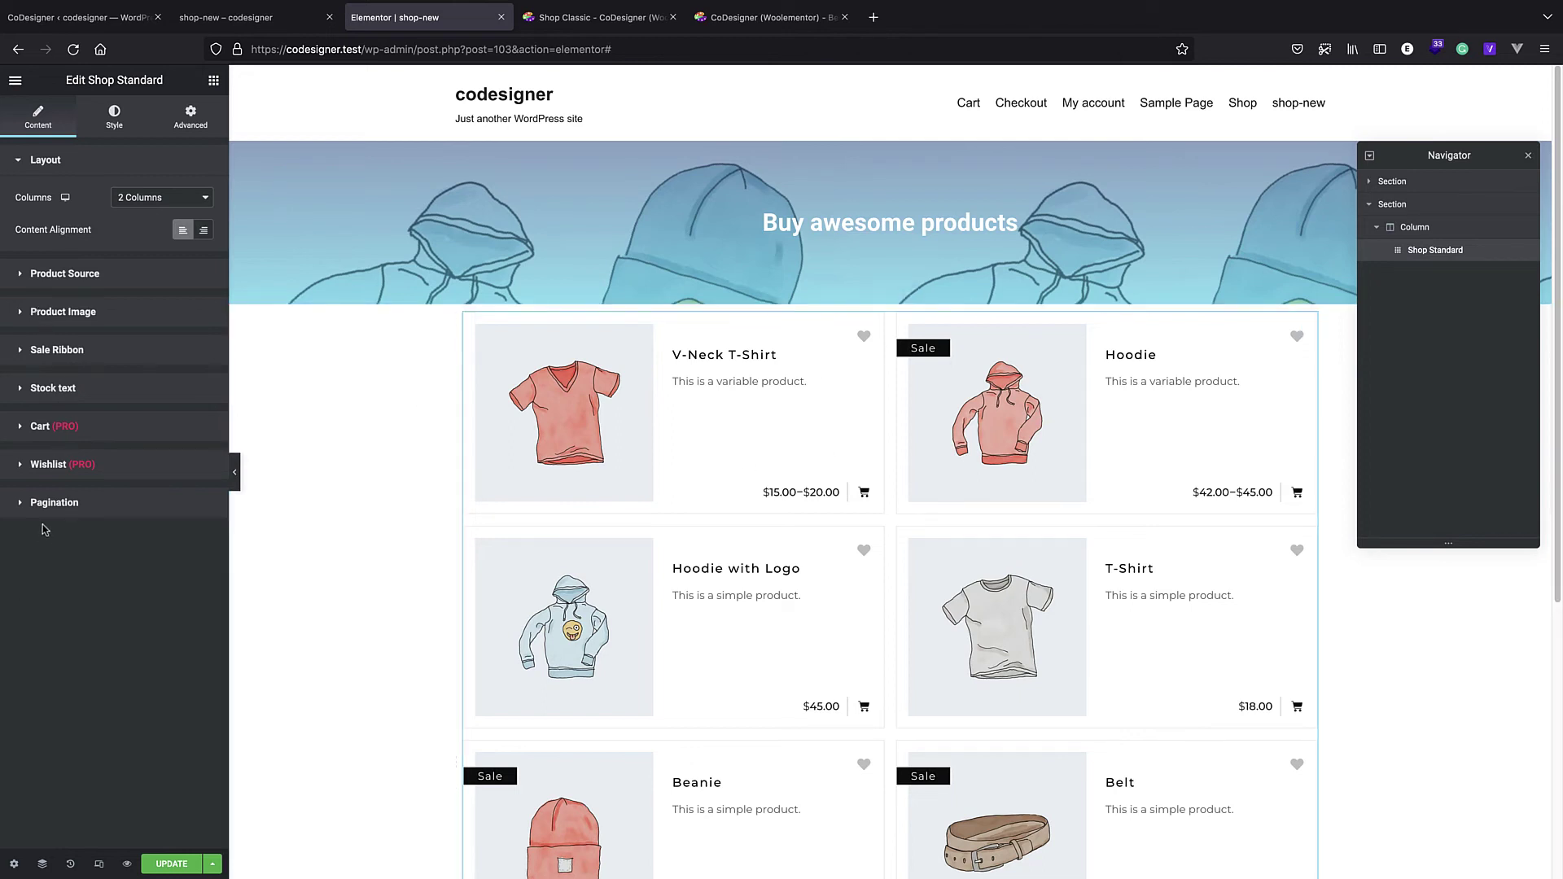
# Step: Look through the Shop Standard widget's content sections, including Product Source, and its style settings
pyautogui.click(96, 395)
pyautogui.click(73, 313)
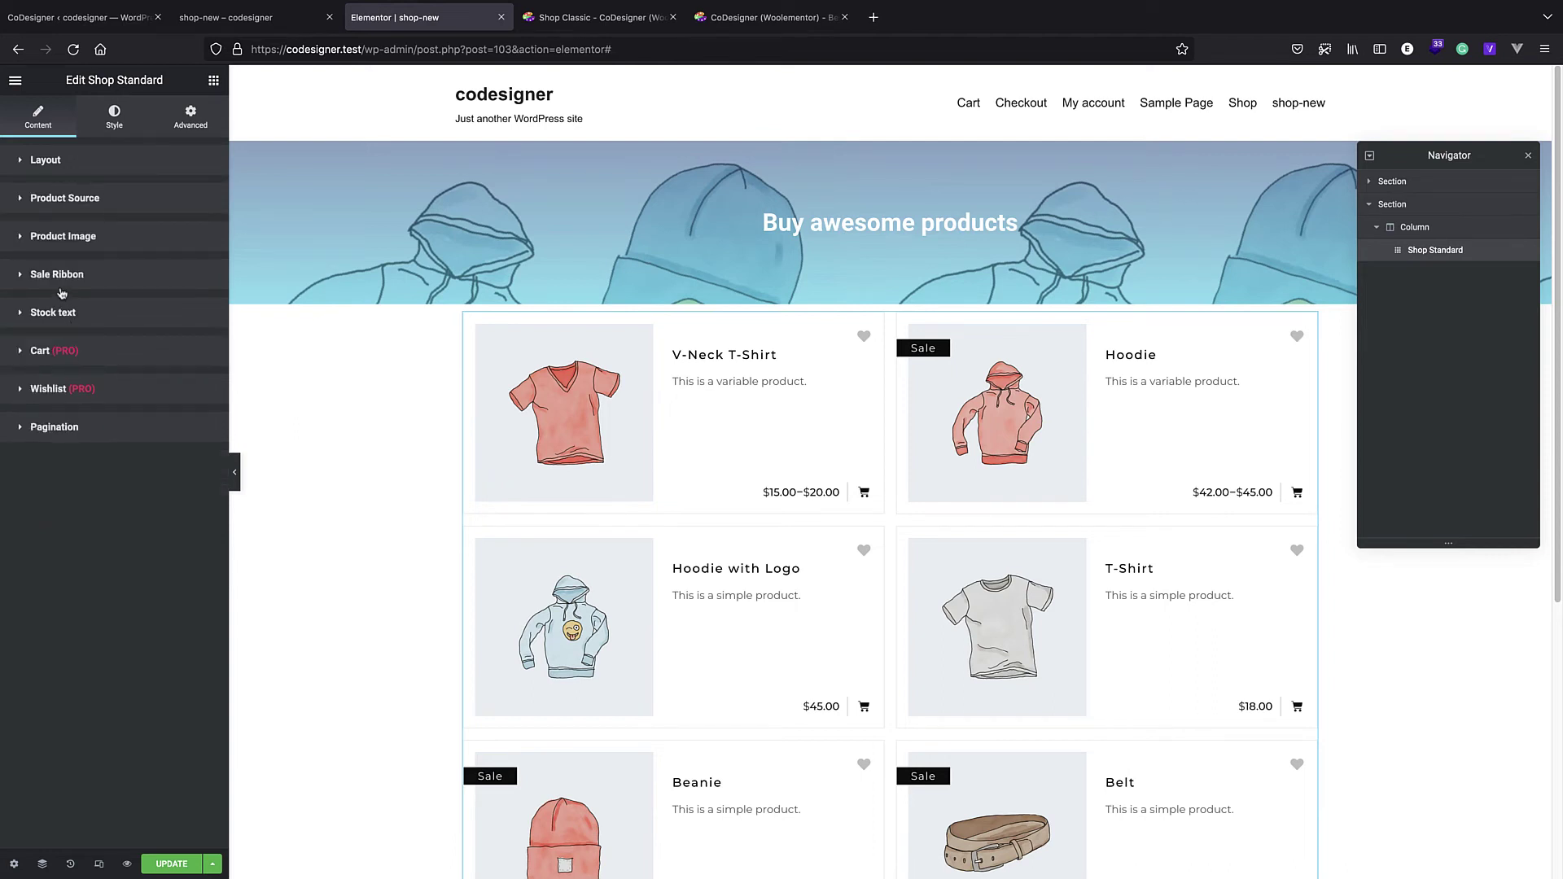
pyautogui.click(75, 203)
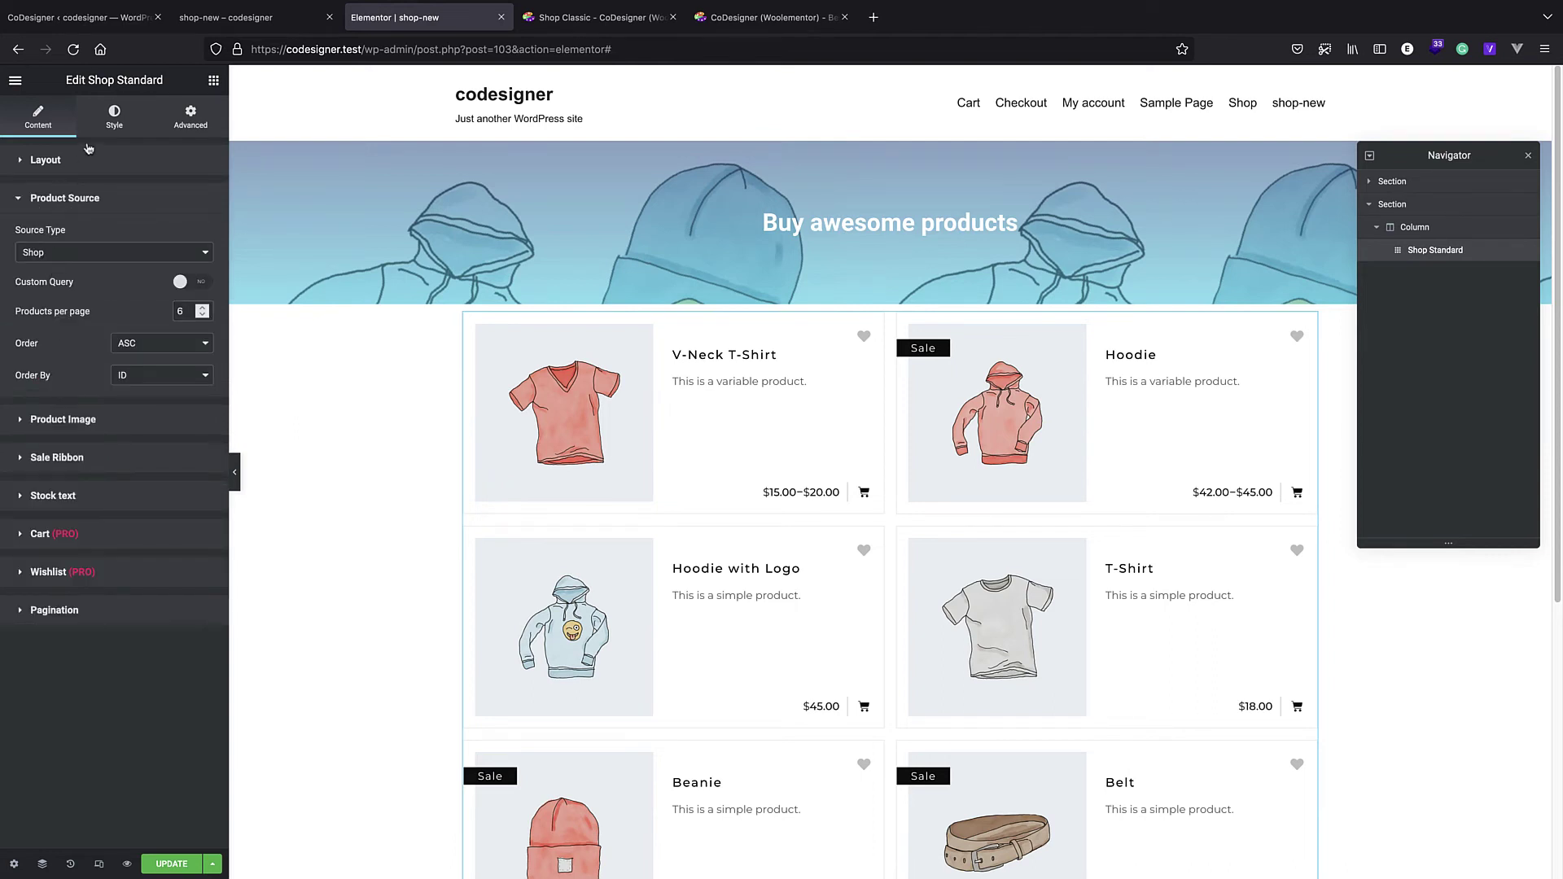
pyautogui.click(111, 122)
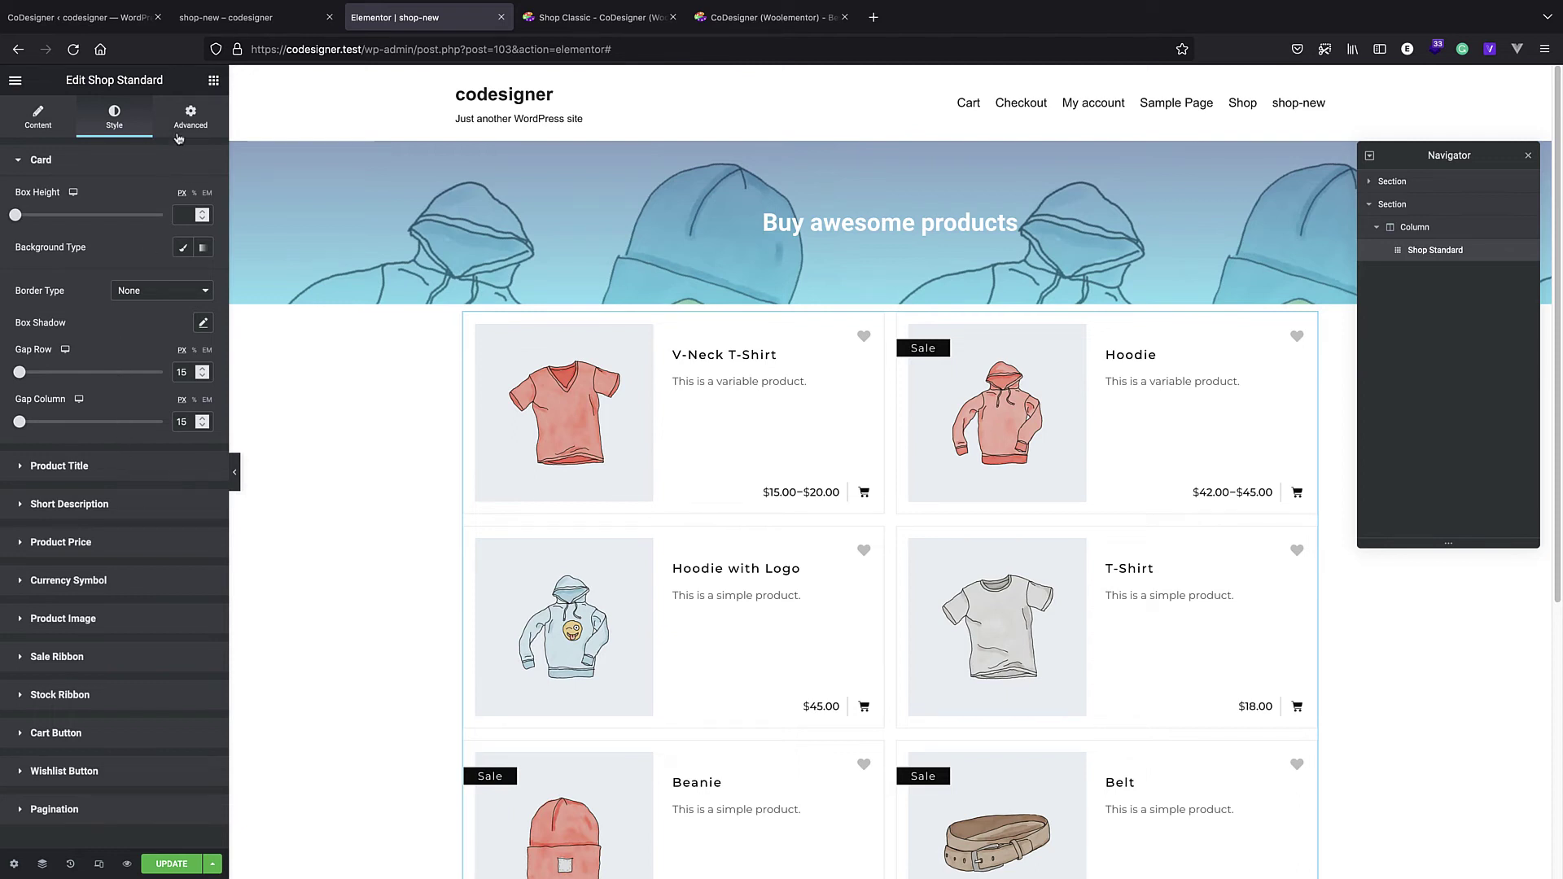
pyautogui.click(54, 122)
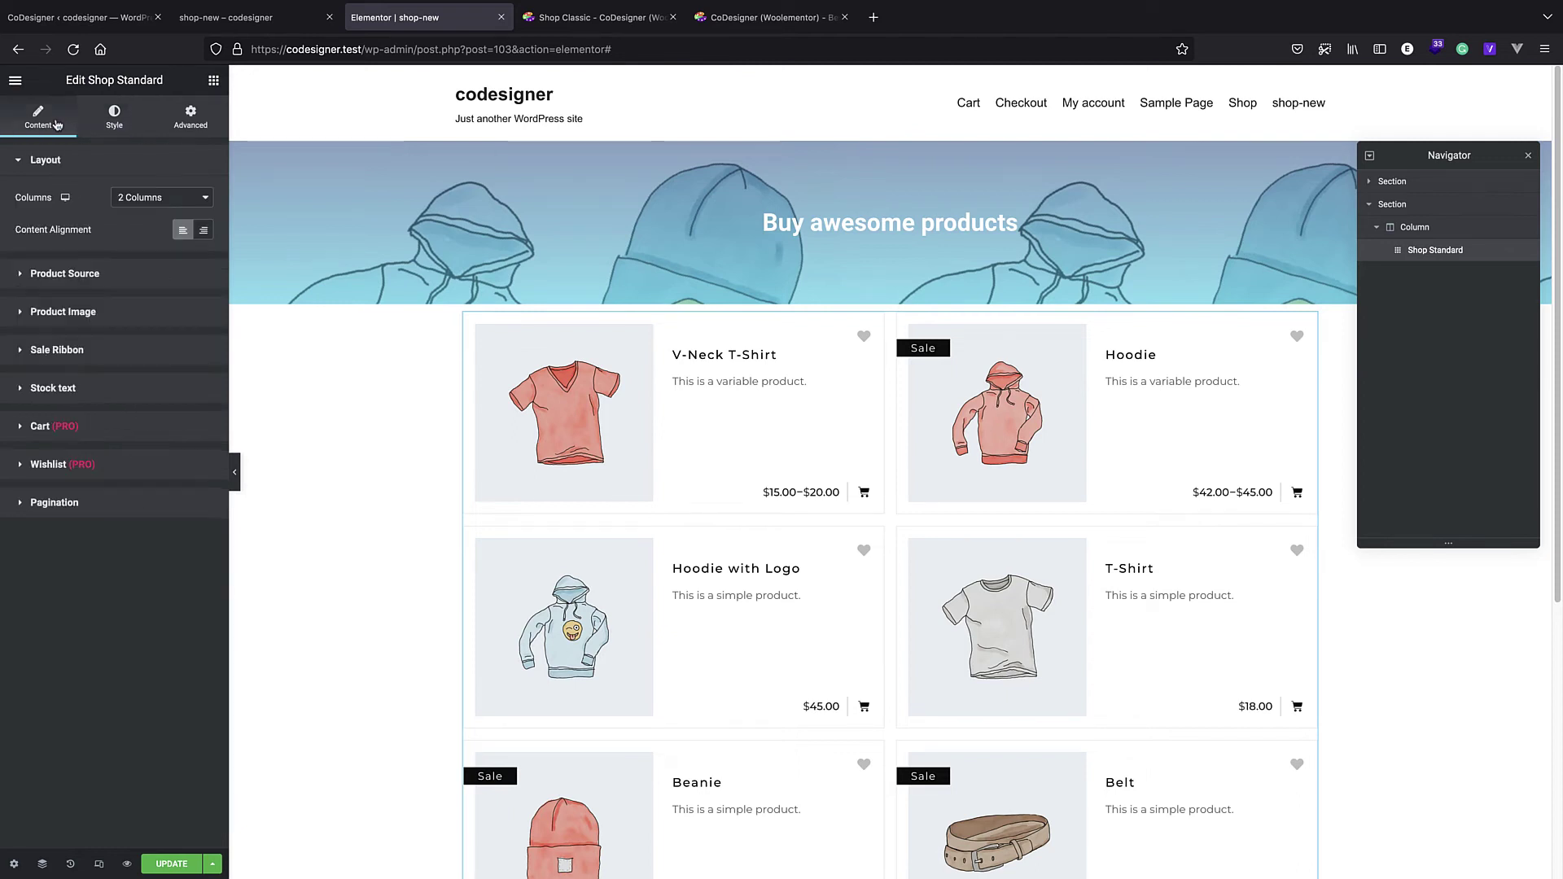
# Step: Delete the Shop Standard widget and place a Shop Curvy widget in the emptied column below the banner
pyautogui.rightClick(1413, 250)
pyautogui.click(1425, 530)
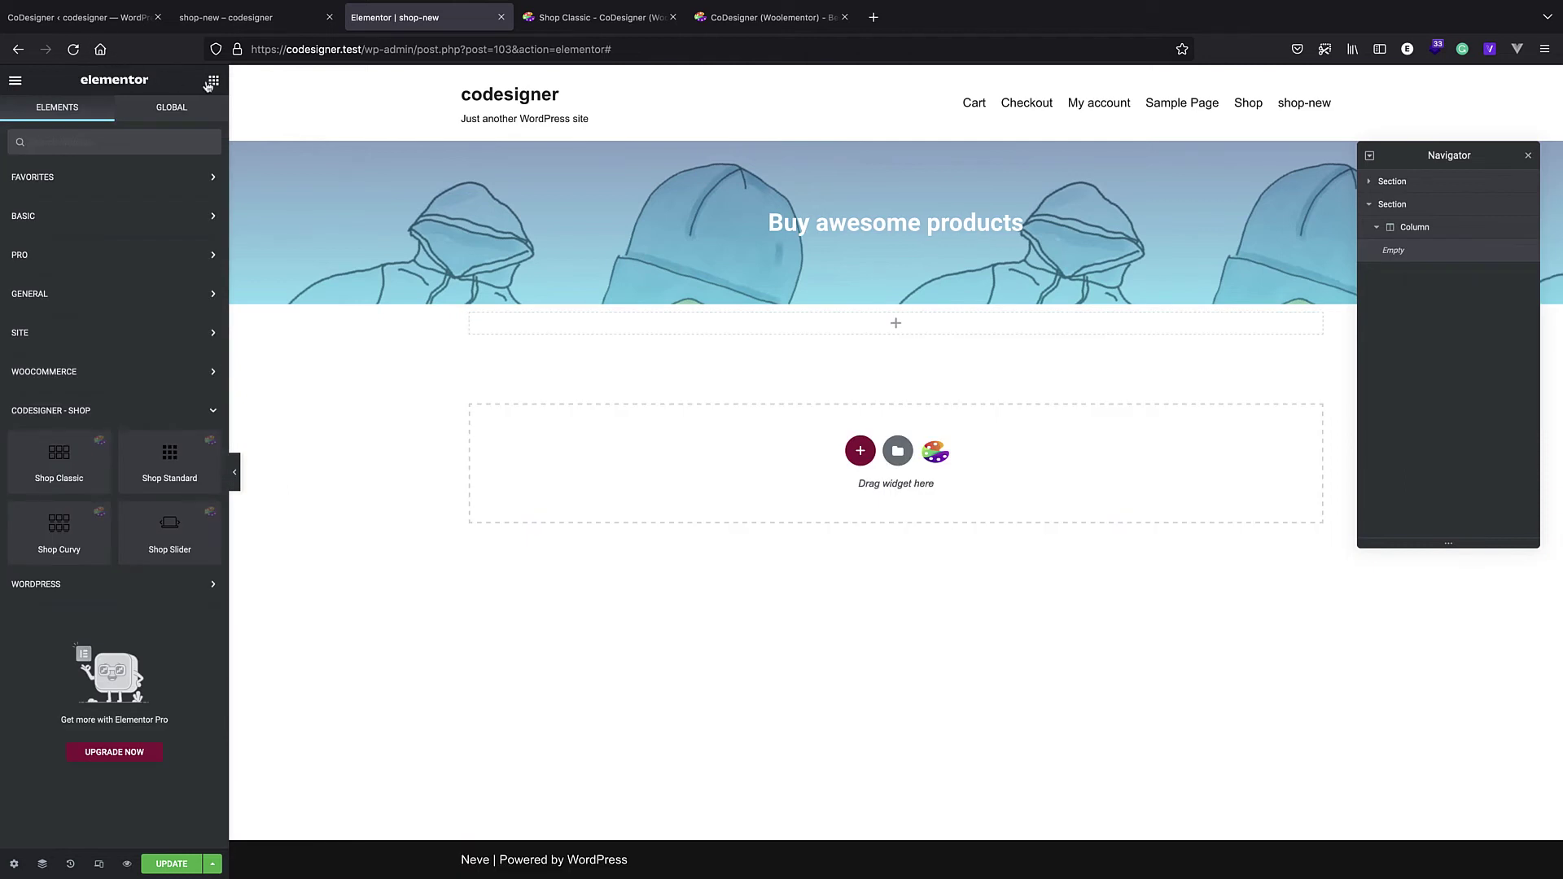
pyautogui.moveTo(54, 544); pyautogui.dragTo(764, 338)
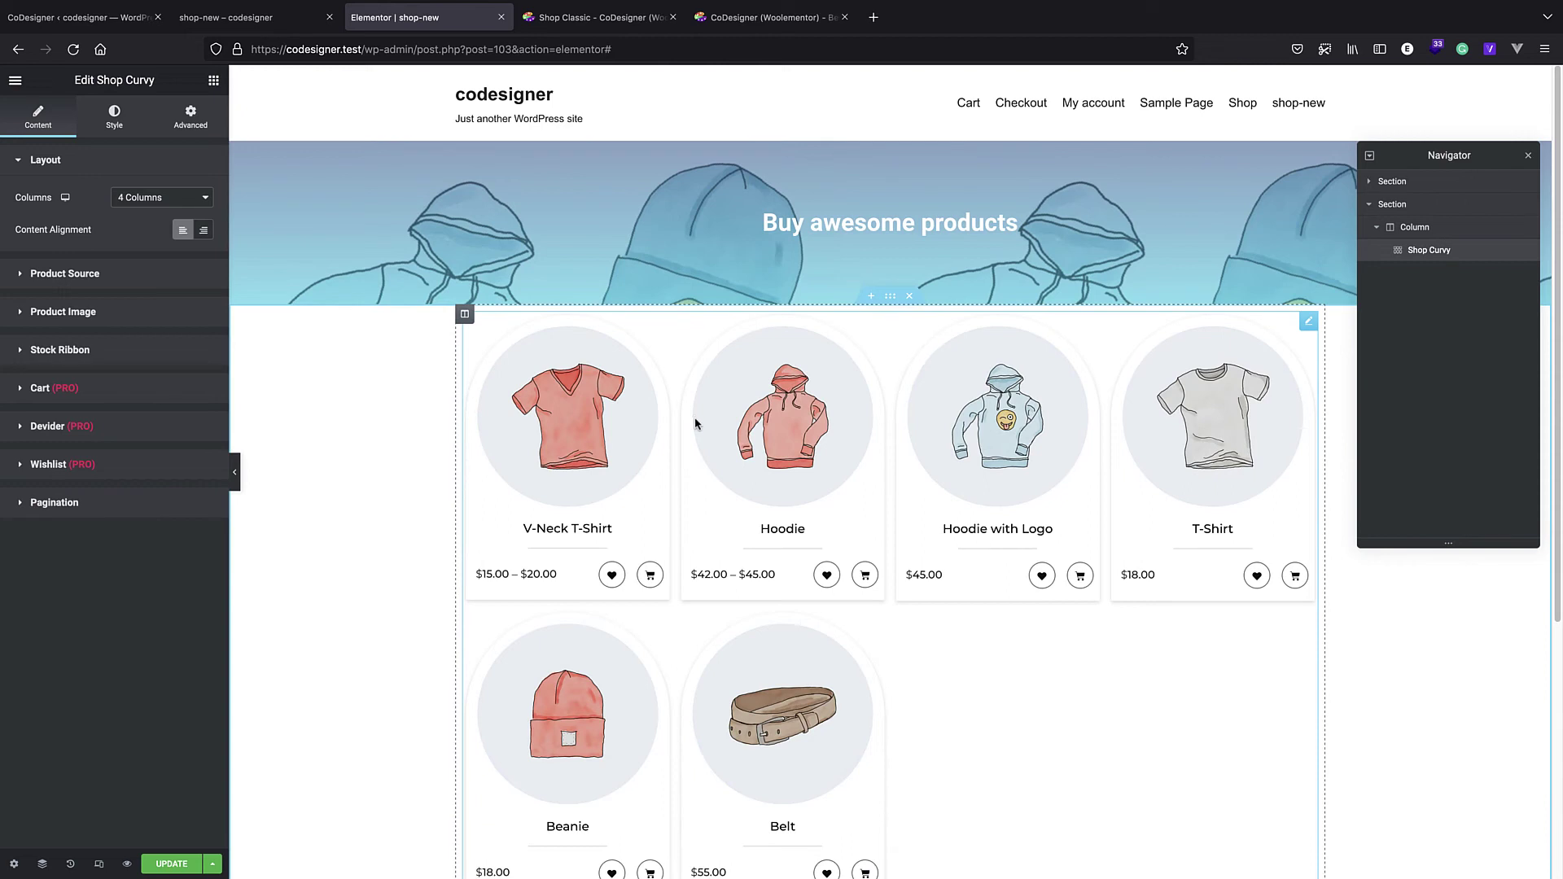
# Step: Replace the Shop Curvy widget in the column below the banner with a Shop Slider widget
pyautogui.rightClick(1497, 250)
pyautogui.click(1478, 435)
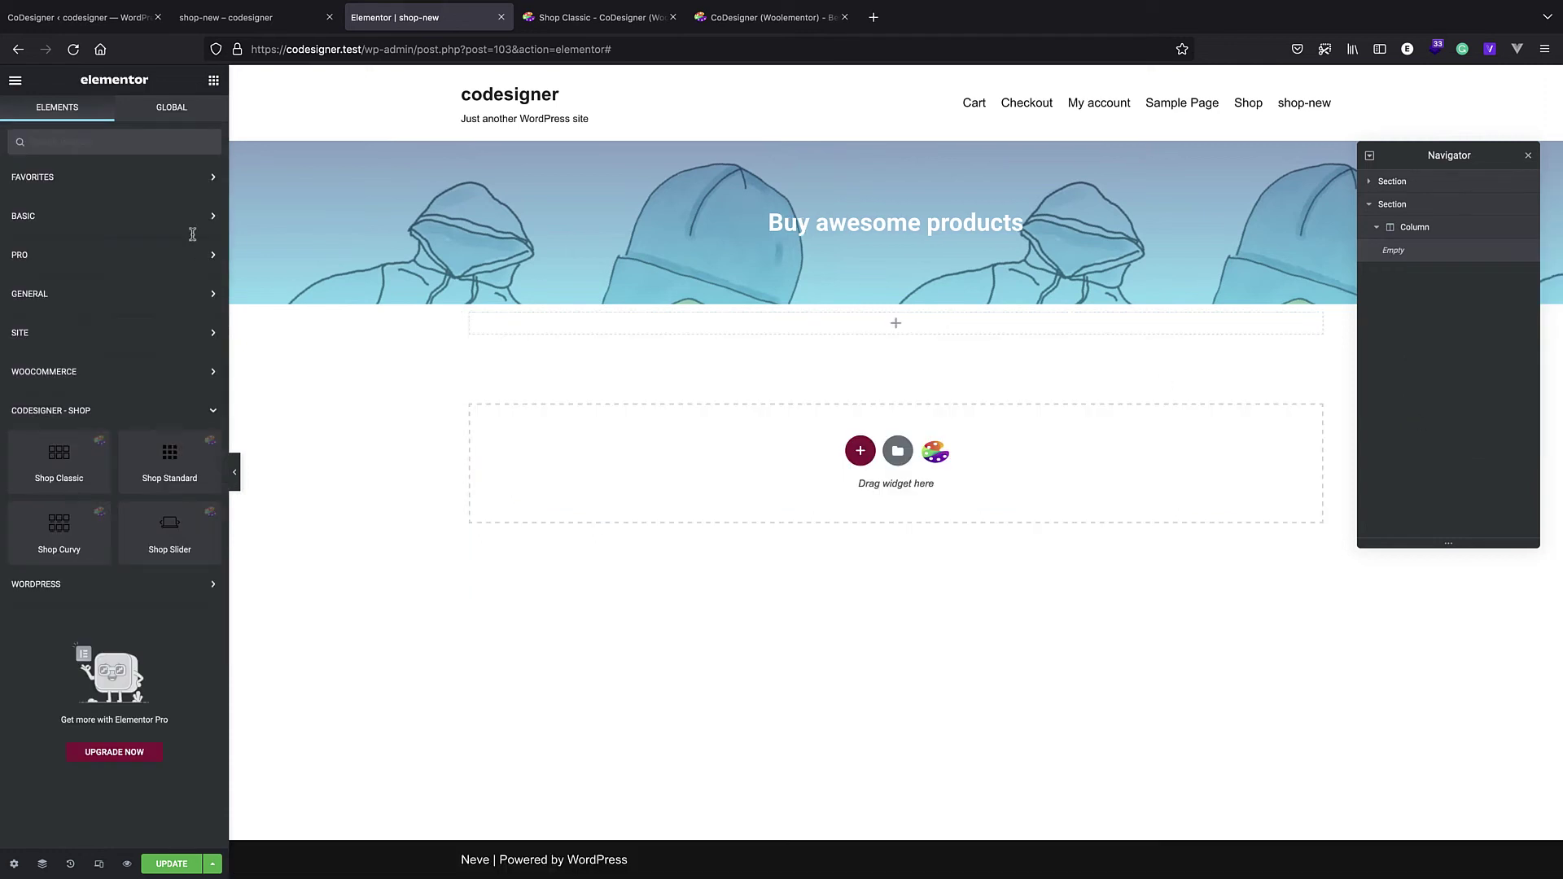
pyautogui.moveTo(210, 543); pyautogui.dragTo(790, 339)
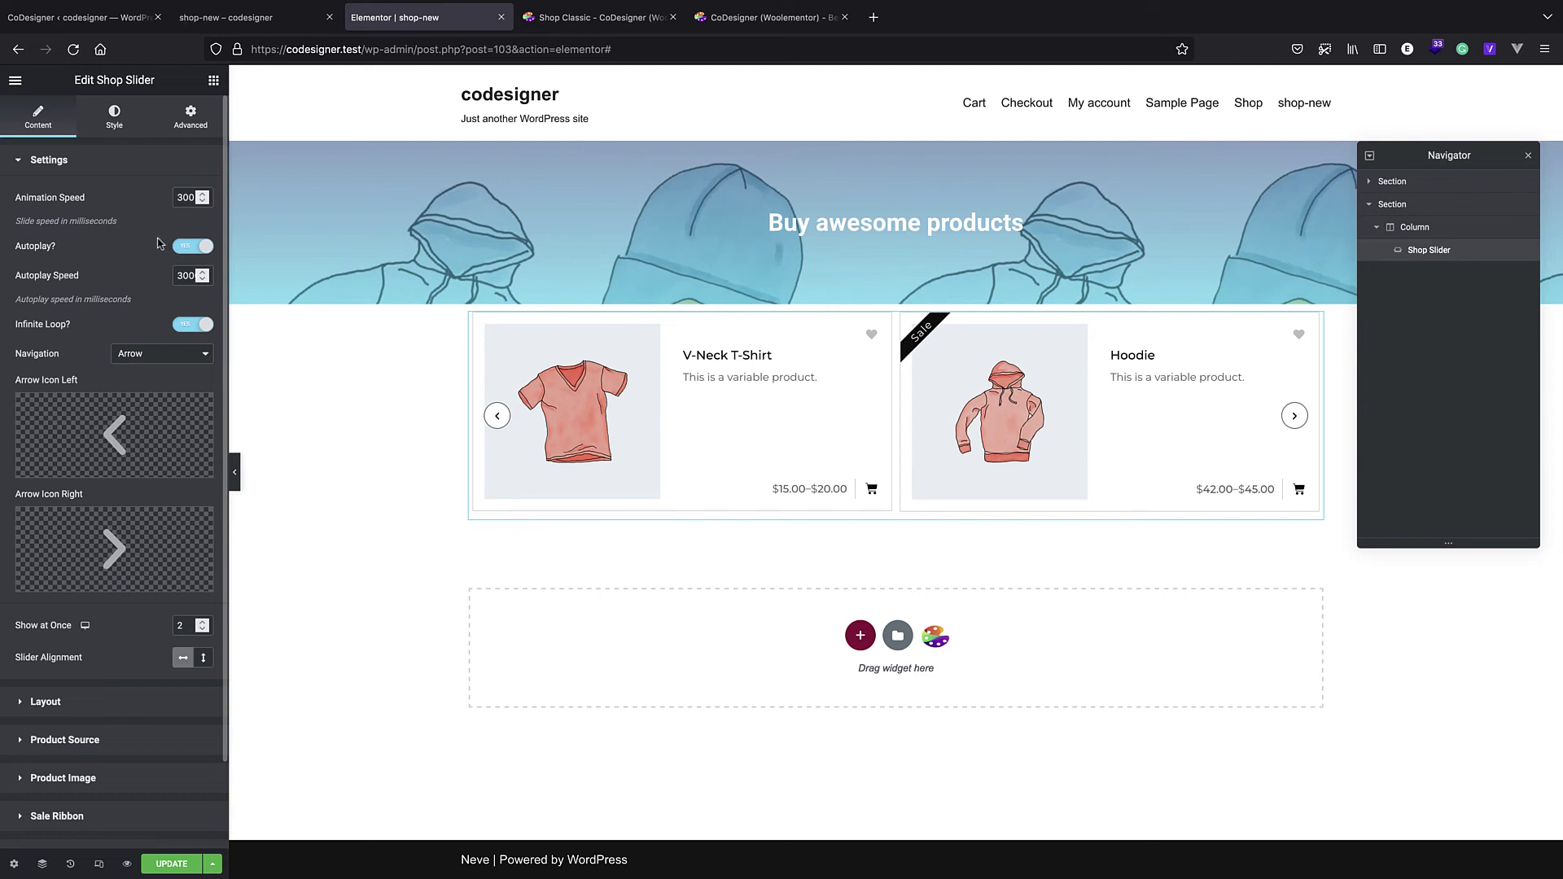
# Step: Examine the Shop Slider's product source settings, turning Custom Query on to view its options and off again
pyautogui.click(144, 737)
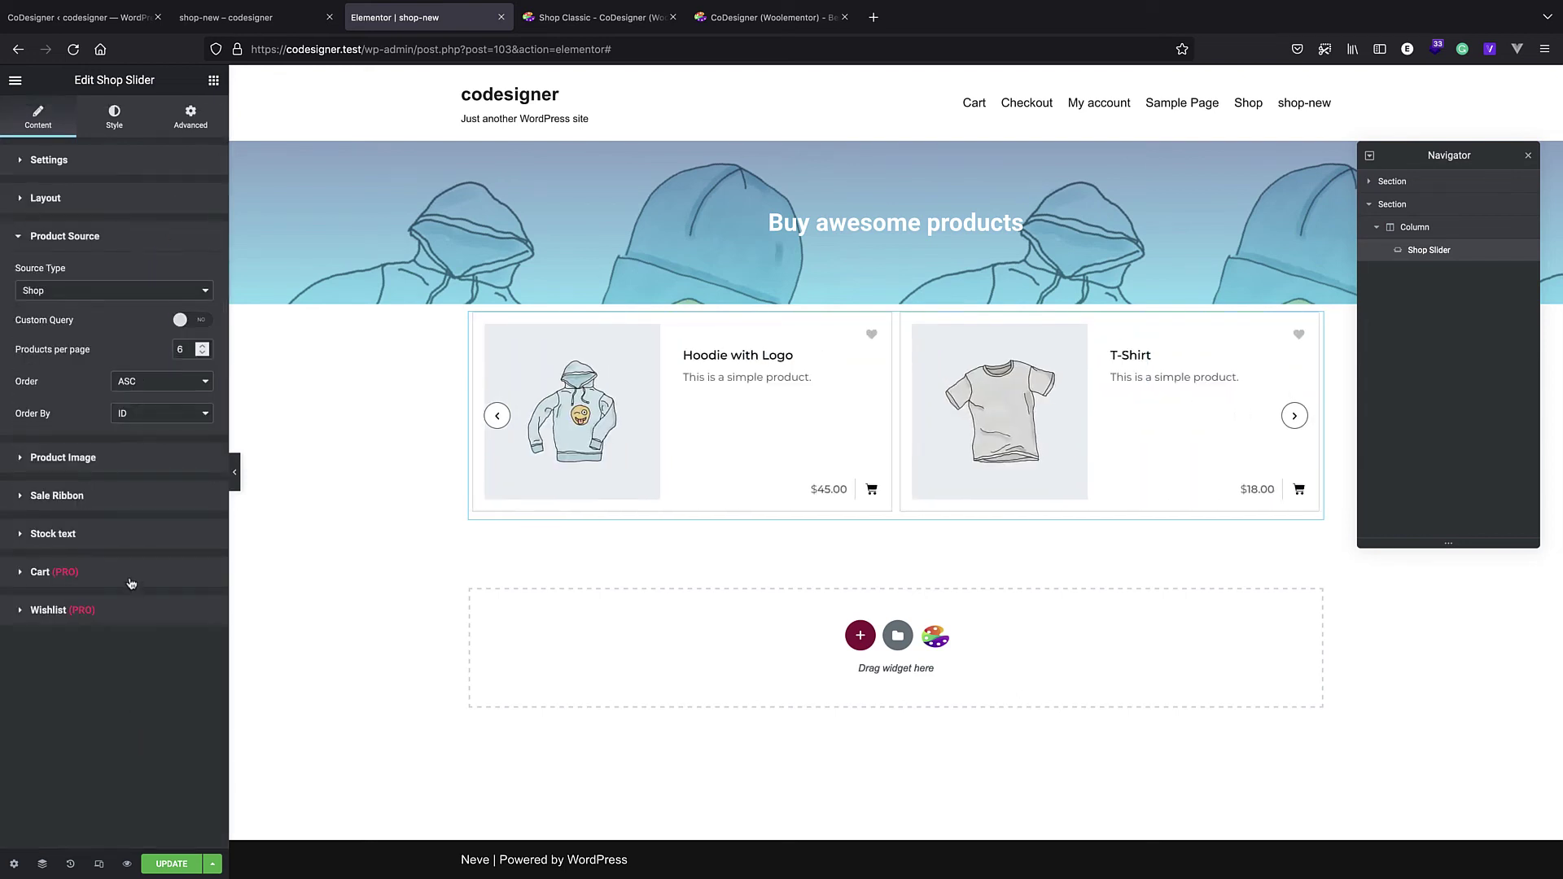
pyautogui.click(182, 320)
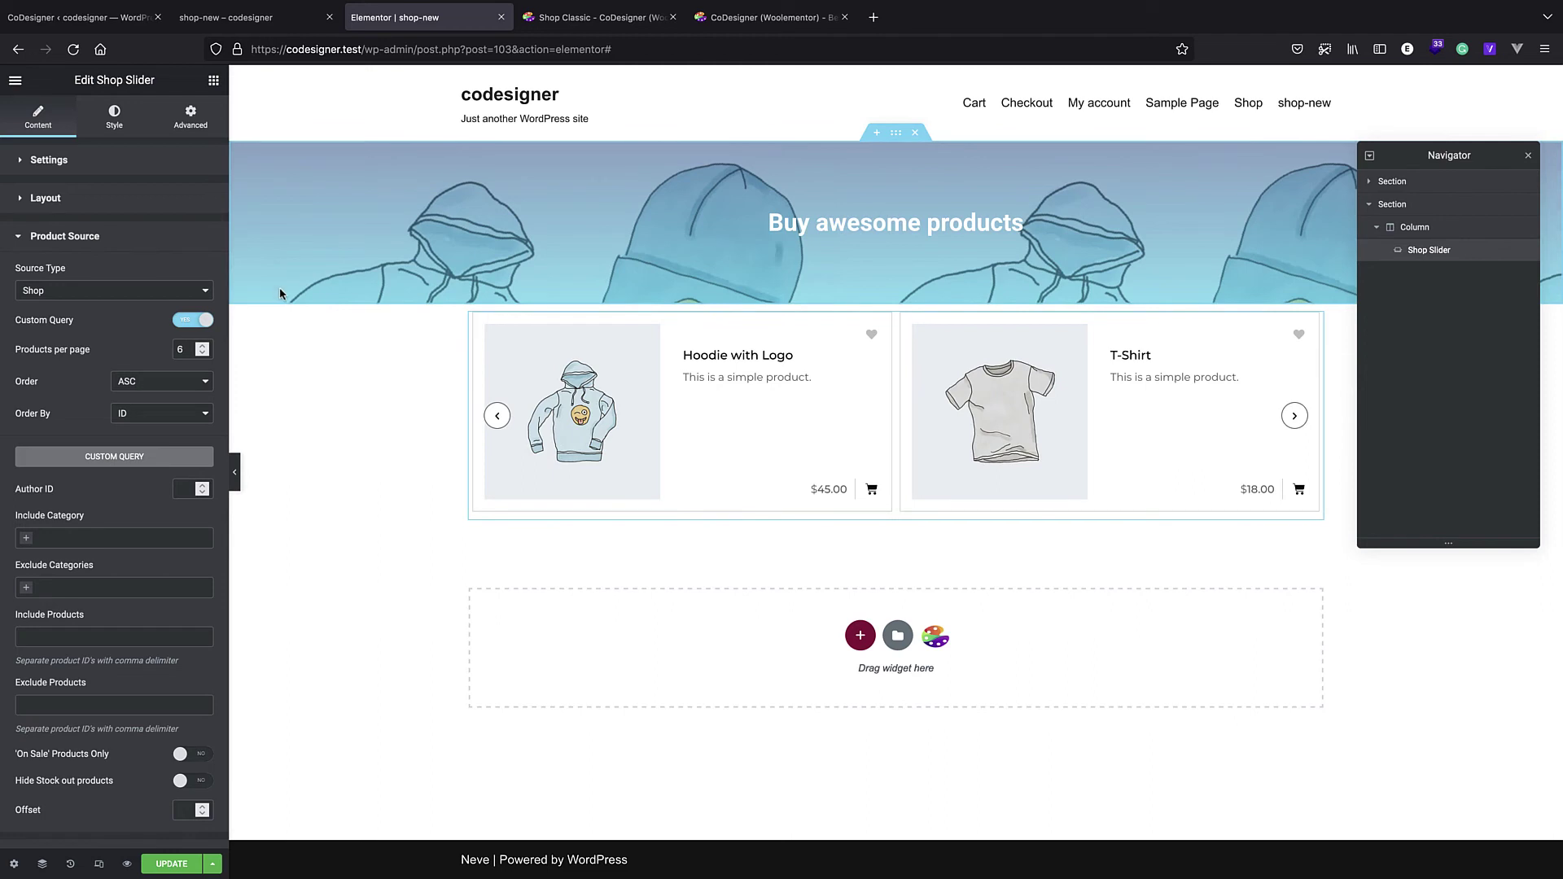
pyautogui.click(200, 321)
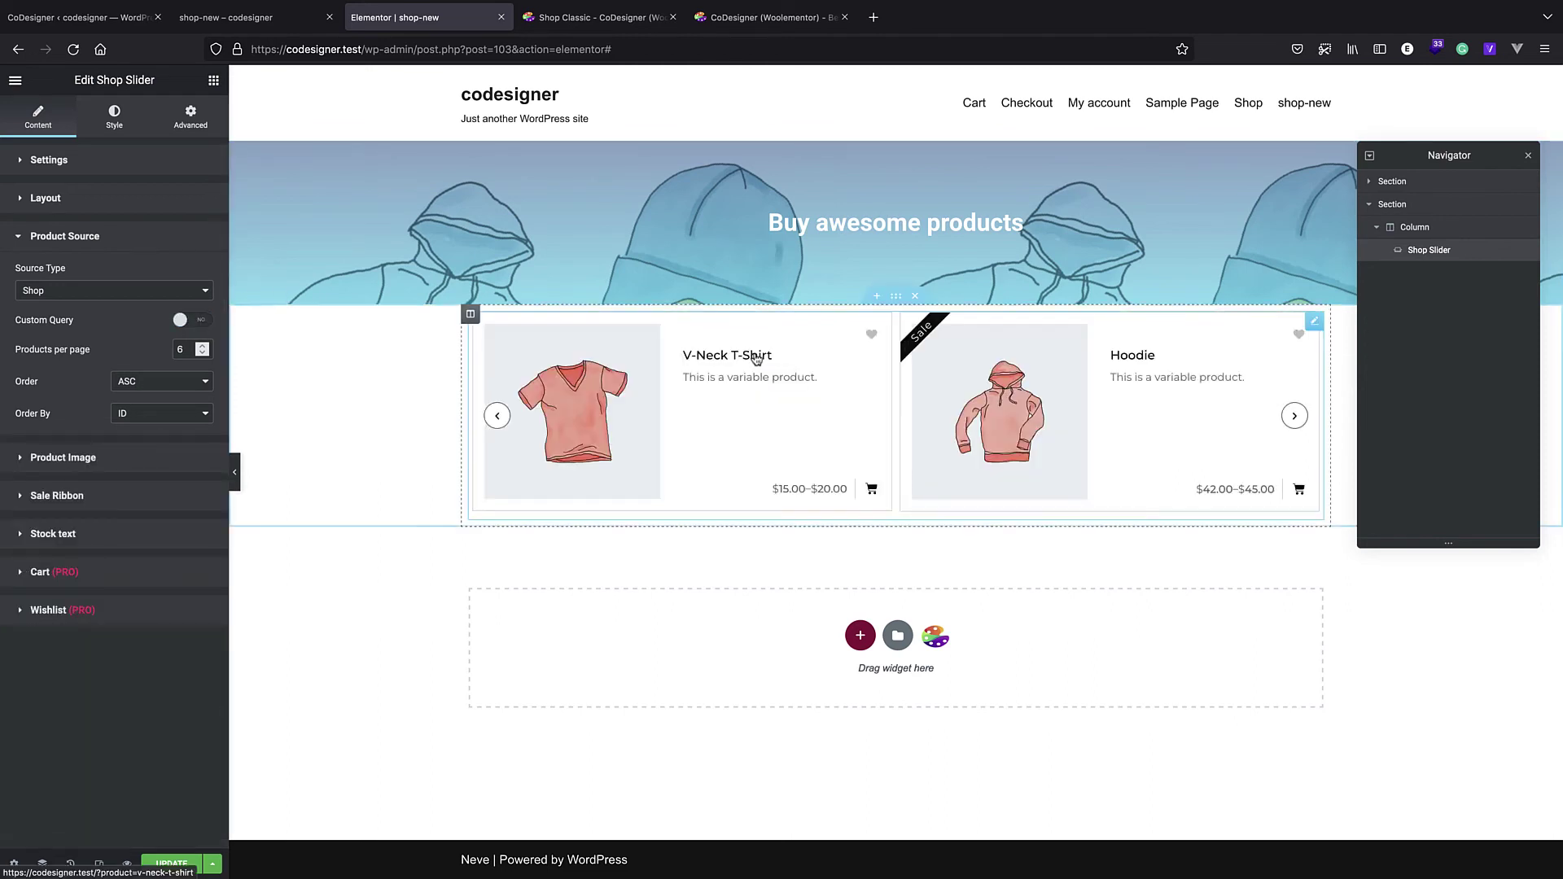
# Step: Return to the widget list, update the shop-new page and switch to the CoDesigner elements settings
pyautogui.click(210, 86)
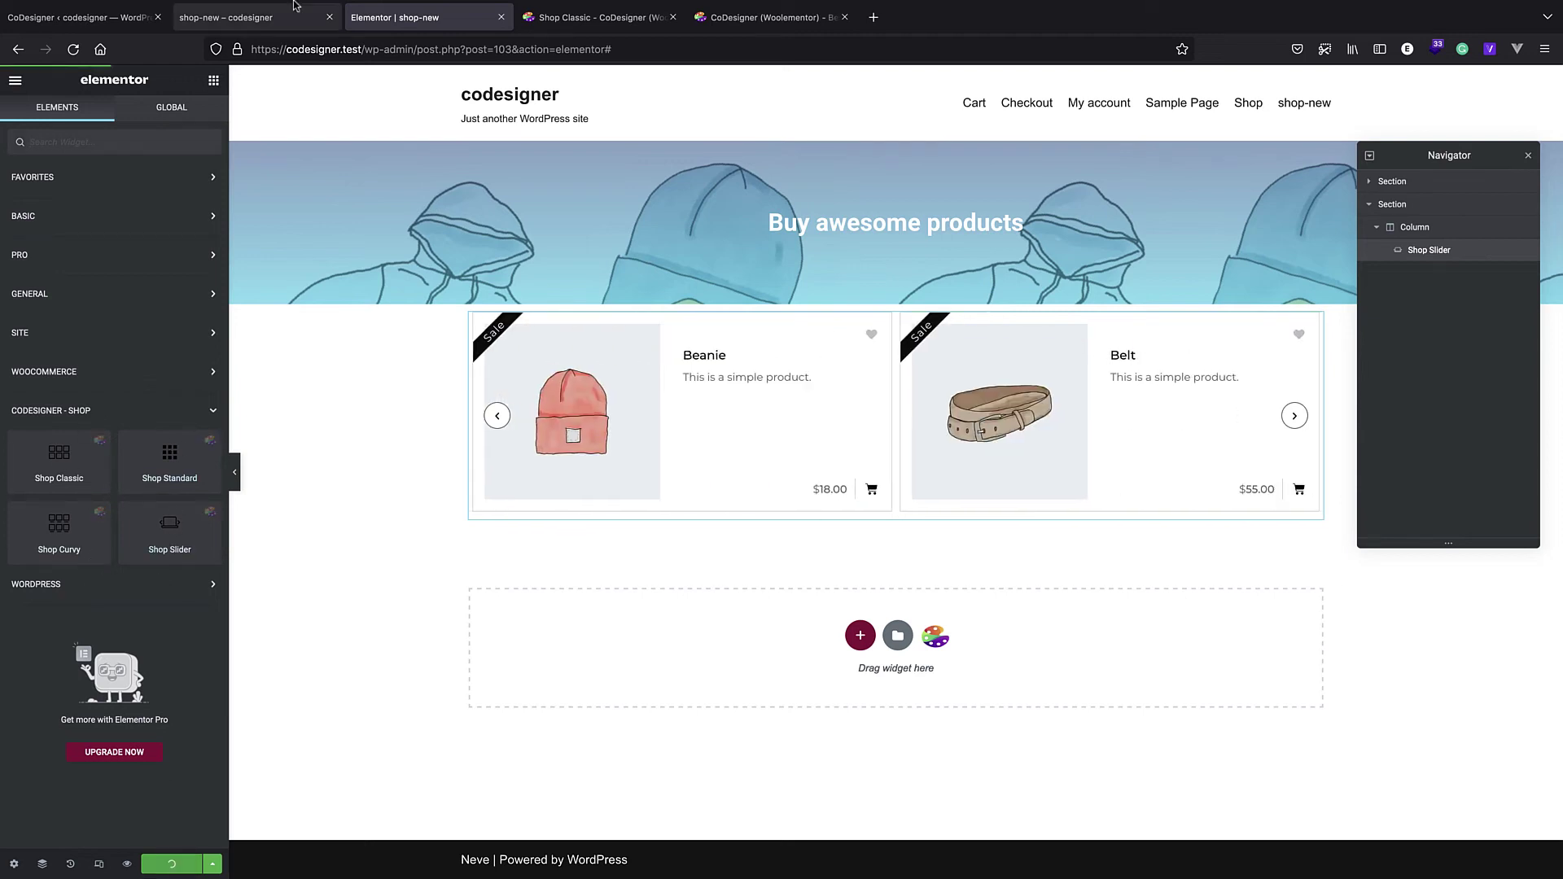
pyautogui.click(230, 19)
pyautogui.click(82, 18)
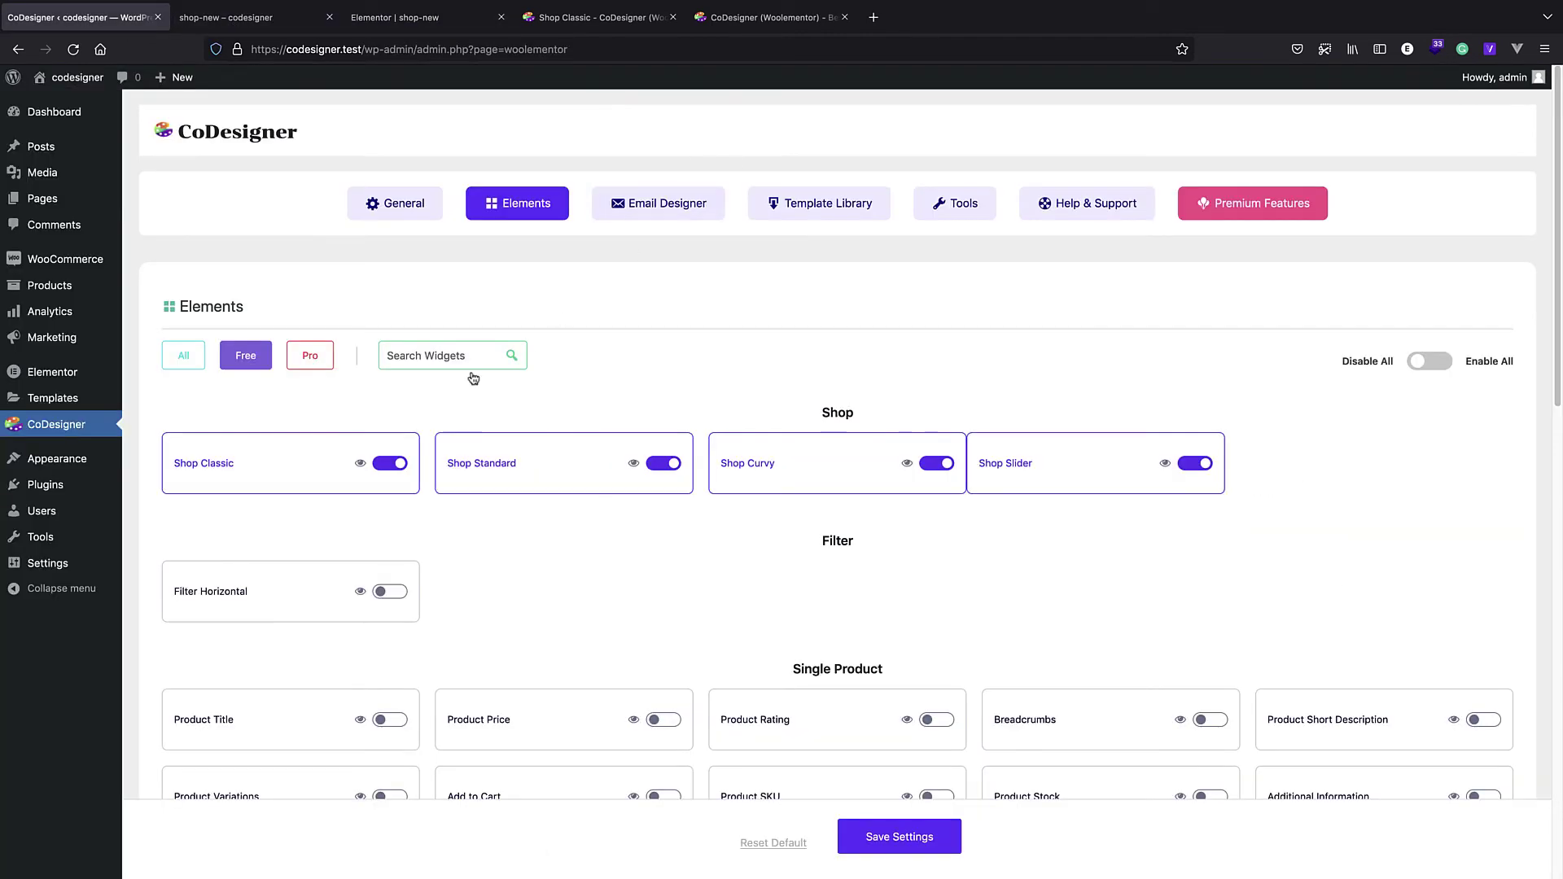
# Step: Look through the Pro widgets in the CoDesigner elements list and return to the Free widgets down to Single Product
pyautogui.click(306, 360)
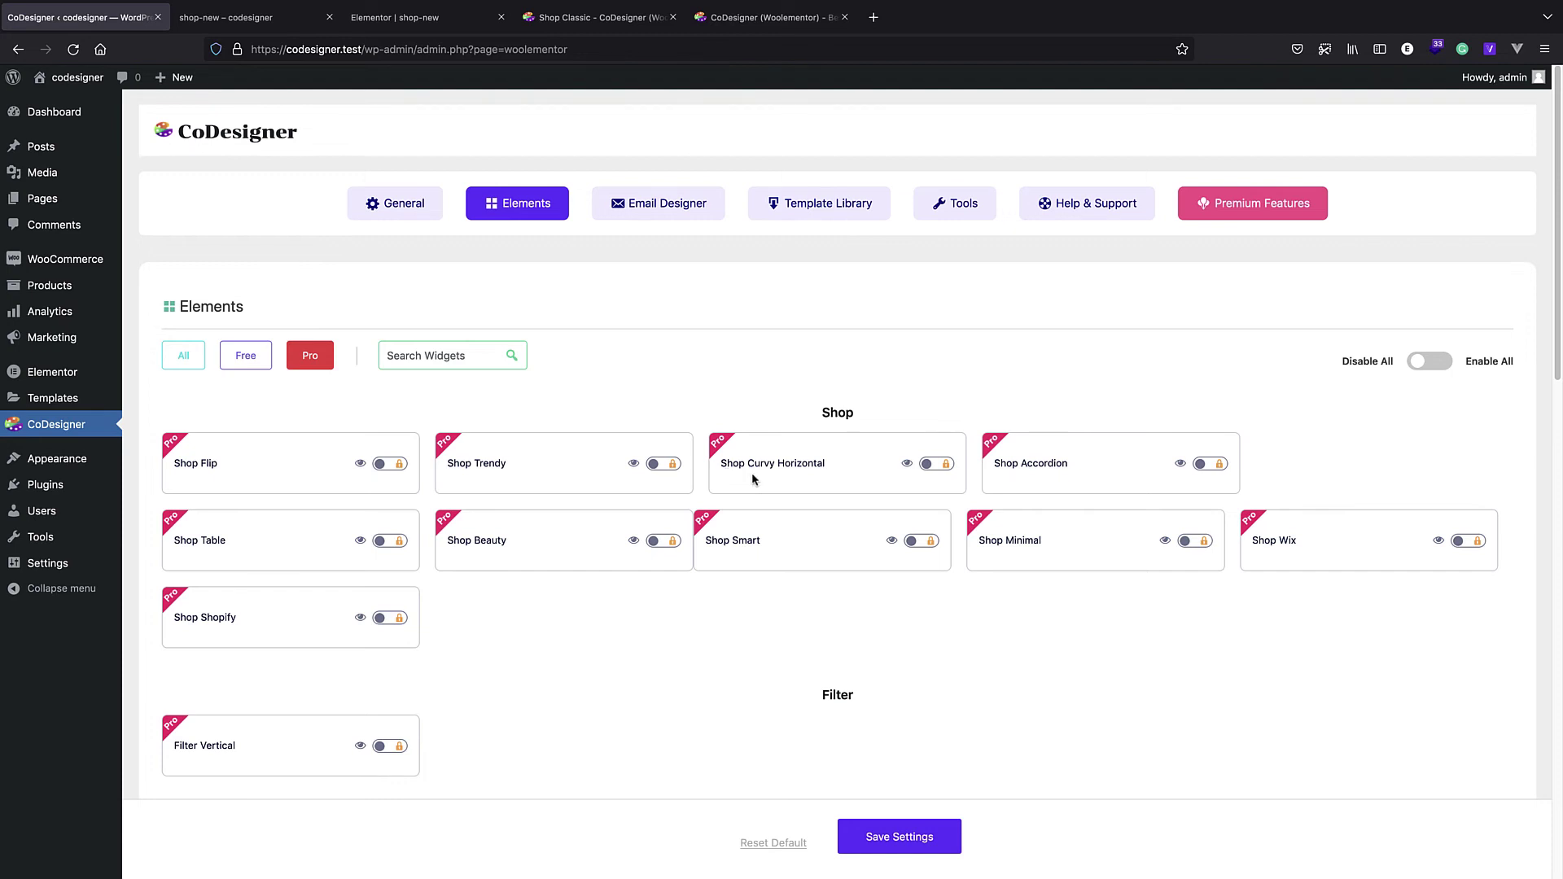
pyautogui.scroll(-1, 773, 496)
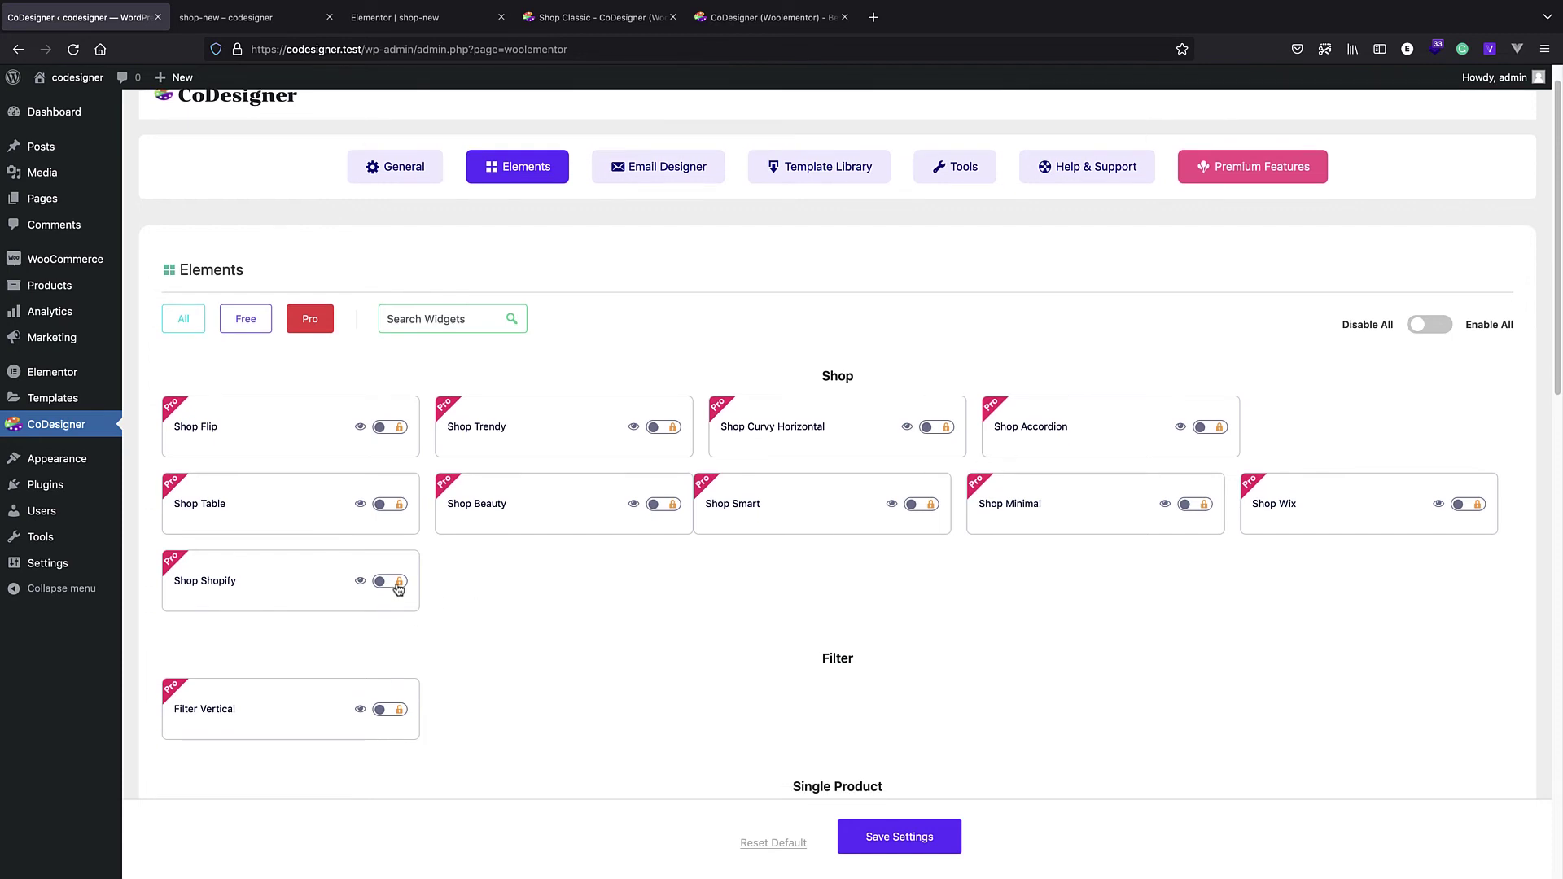
pyautogui.scroll(-1, 896, 505)
pyautogui.scroll(-3, 495, 513)
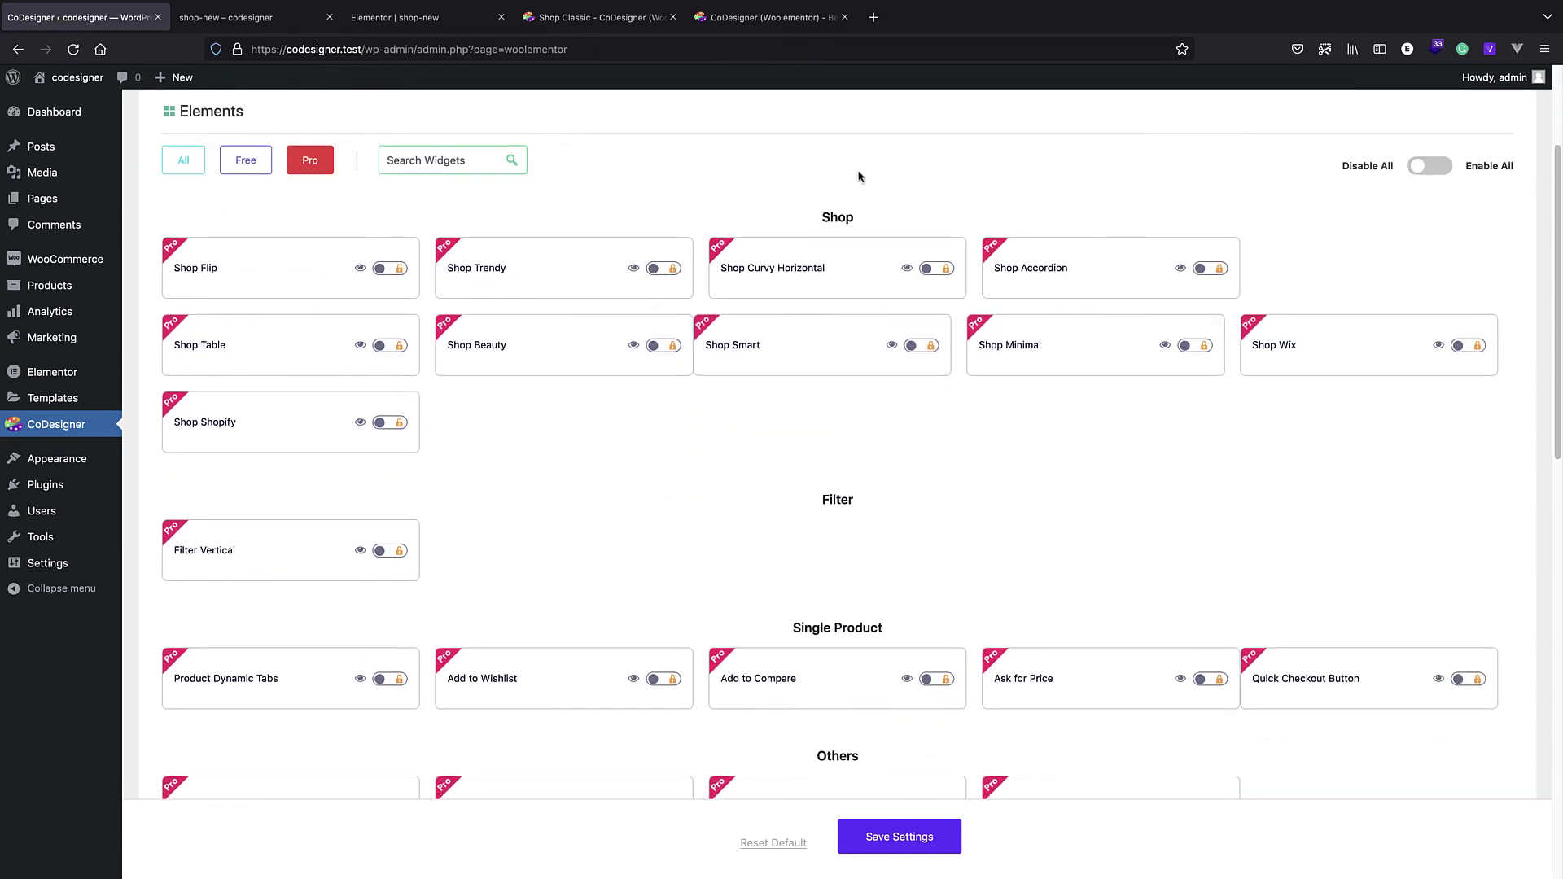
pyautogui.scroll(-3, 433, 339)
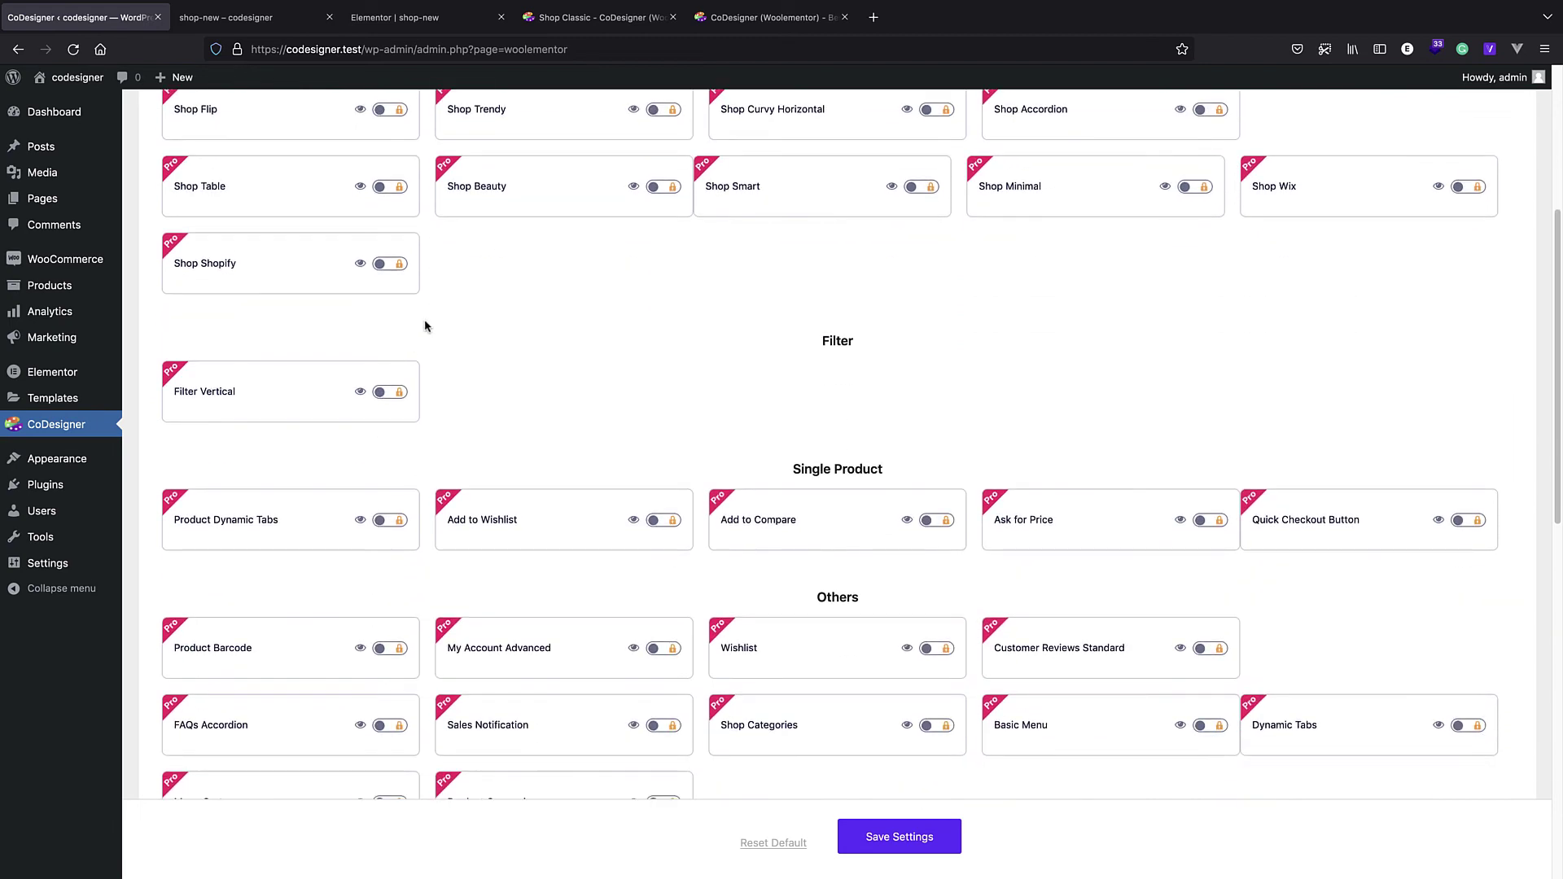
pyautogui.scroll(-2, 444, 318)
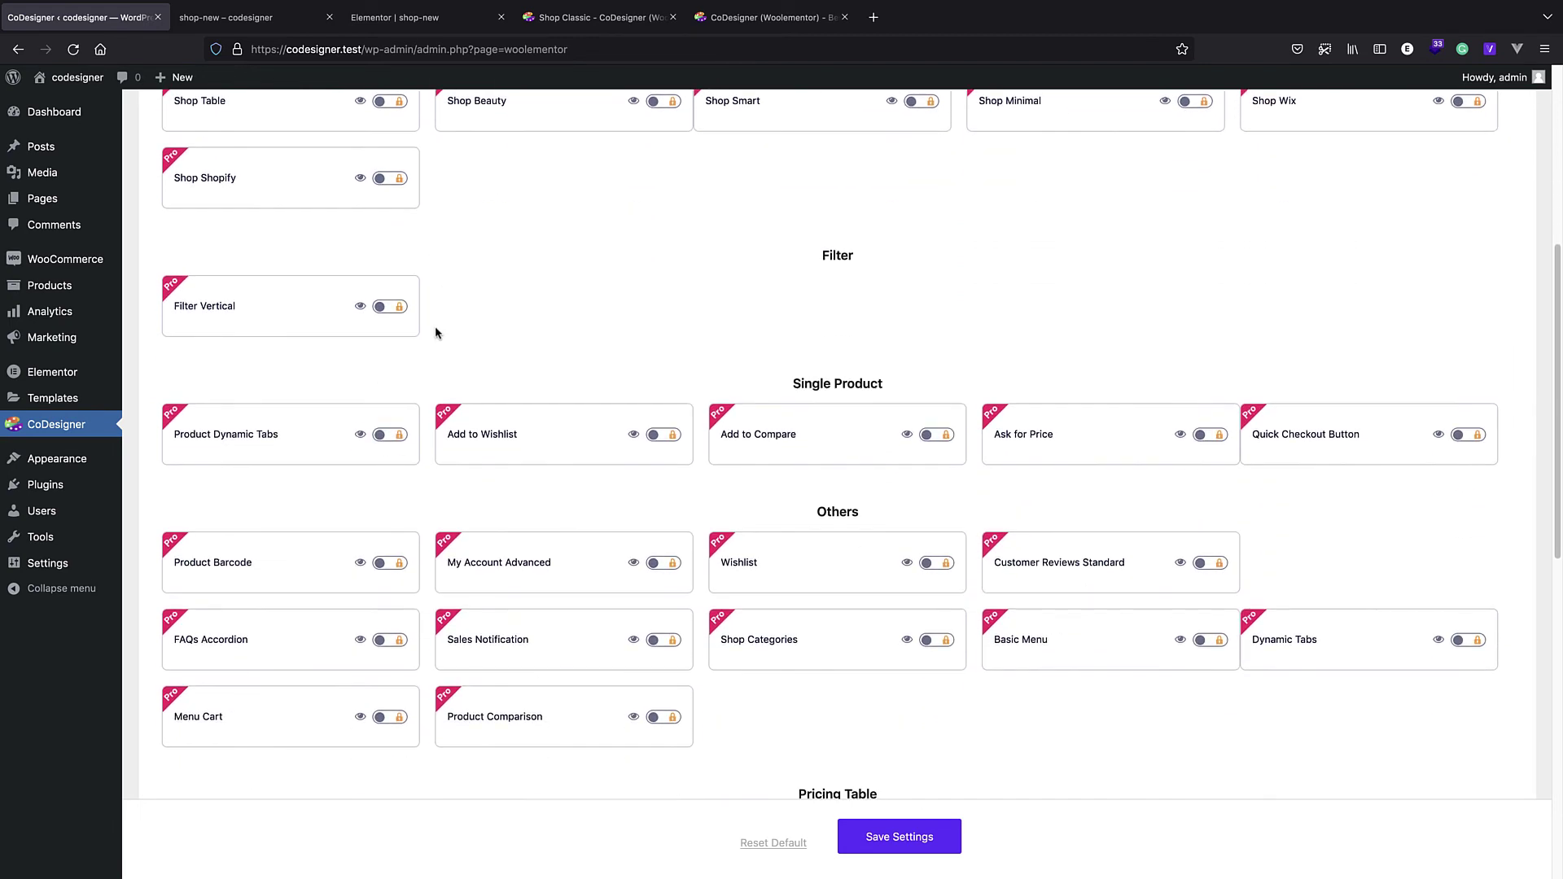
pyautogui.scroll(-1, 436, 332)
pyautogui.scroll(2, 704, 487)
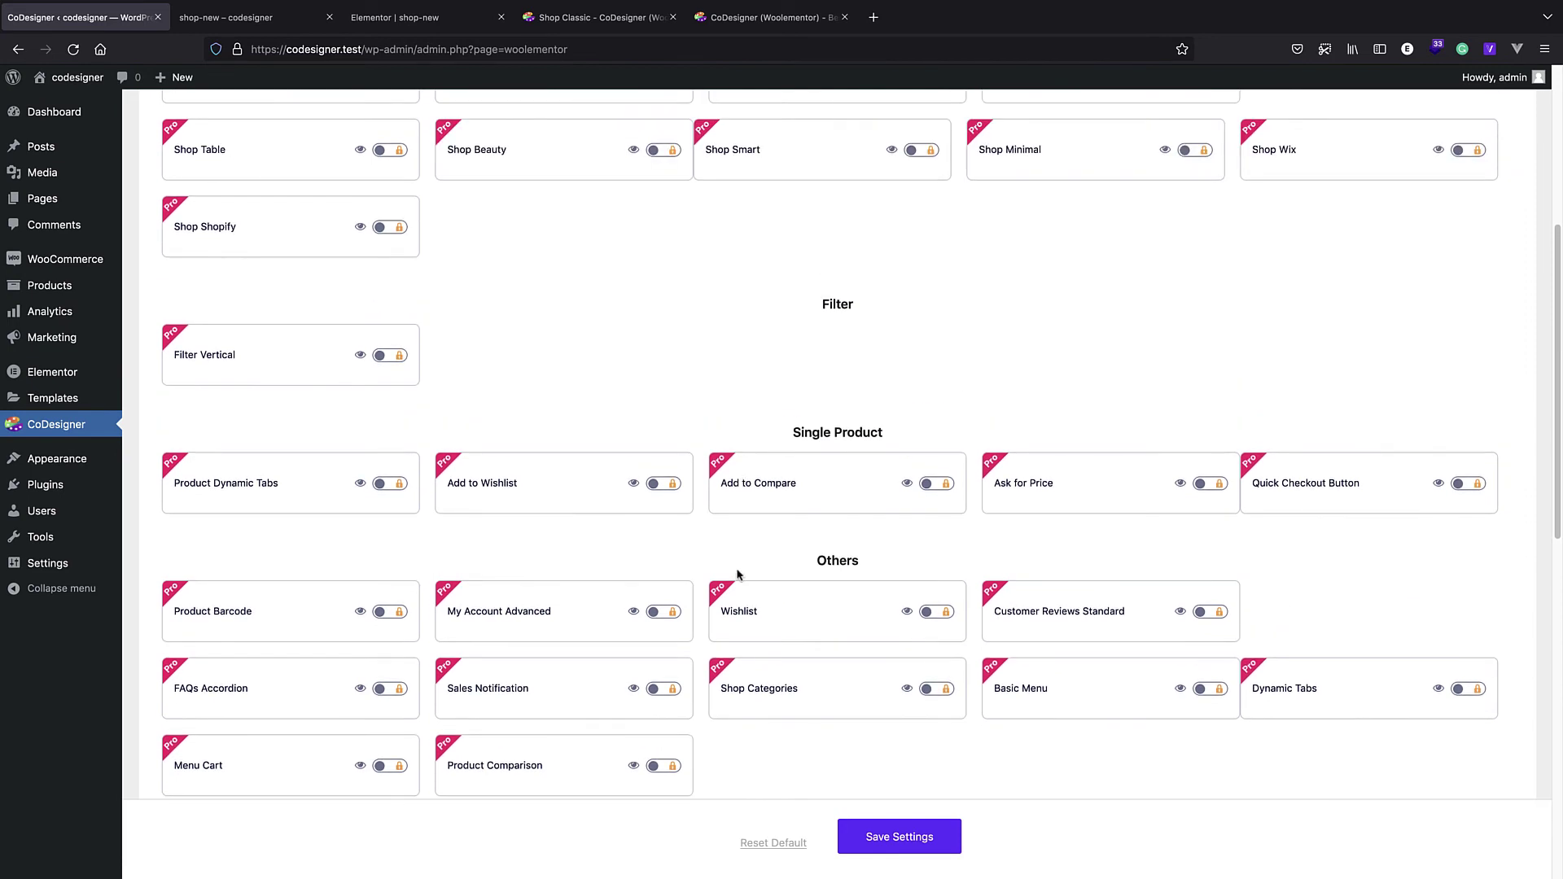
pyautogui.scroll(-1, 454, 457)
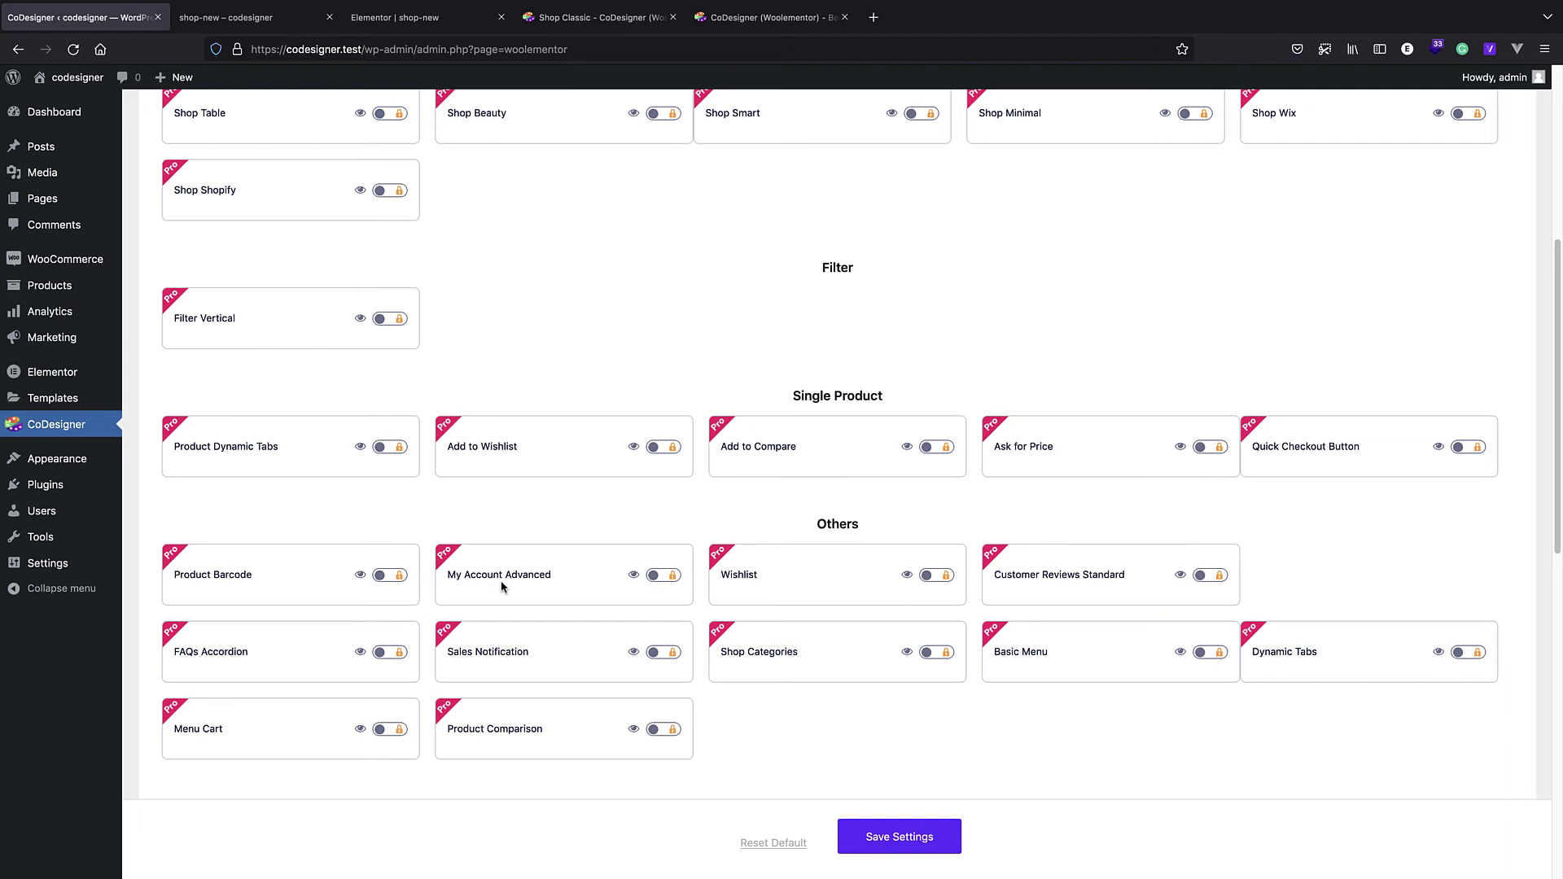
pyautogui.scroll(10, 501, 586)
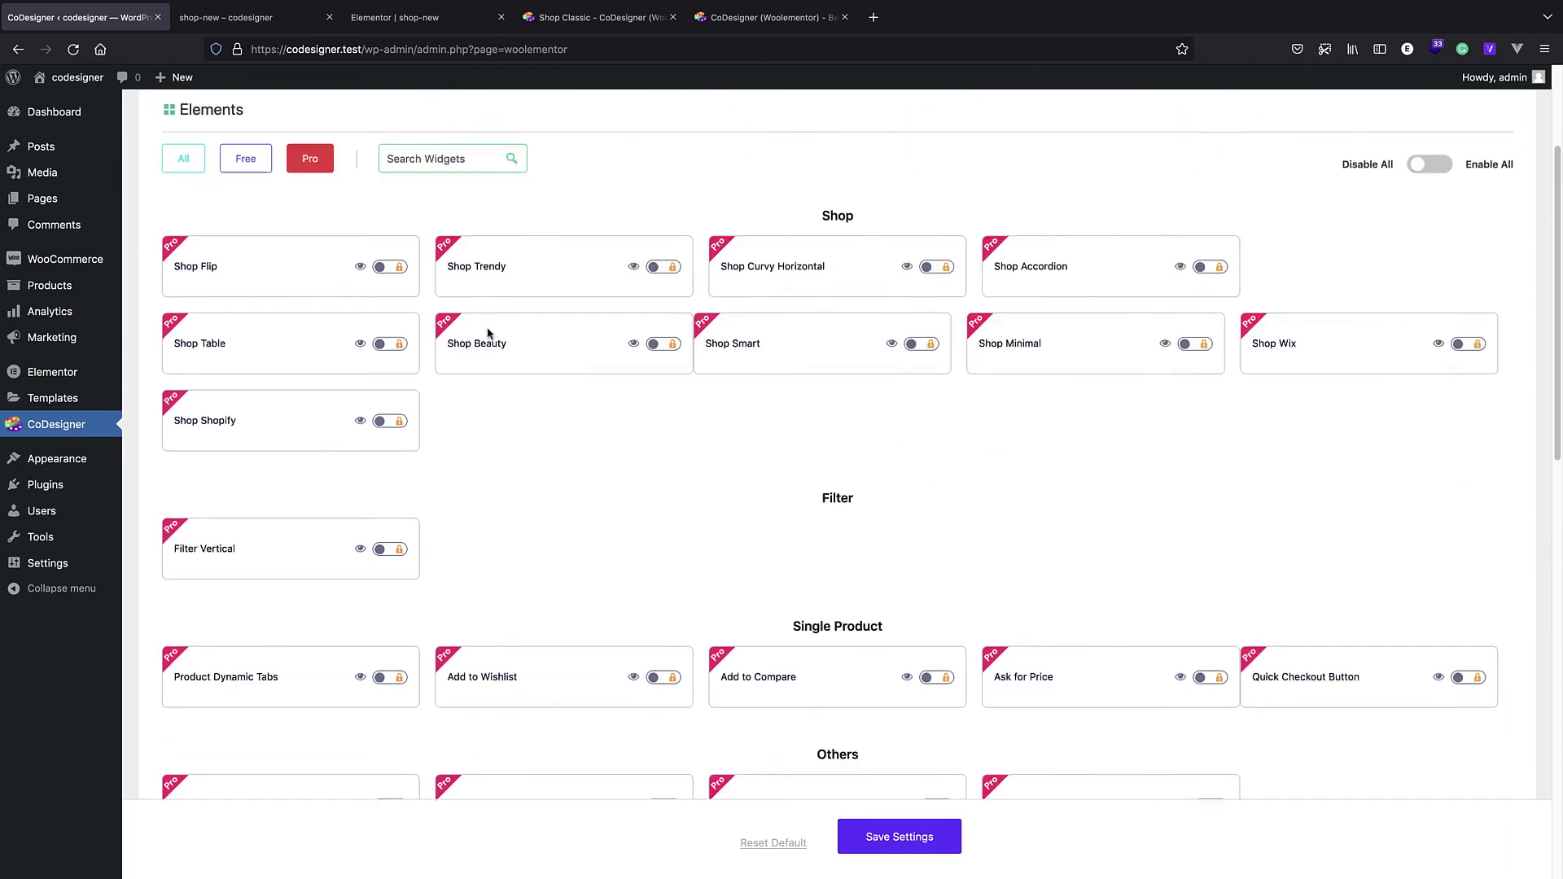
pyautogui.click(252, 360)
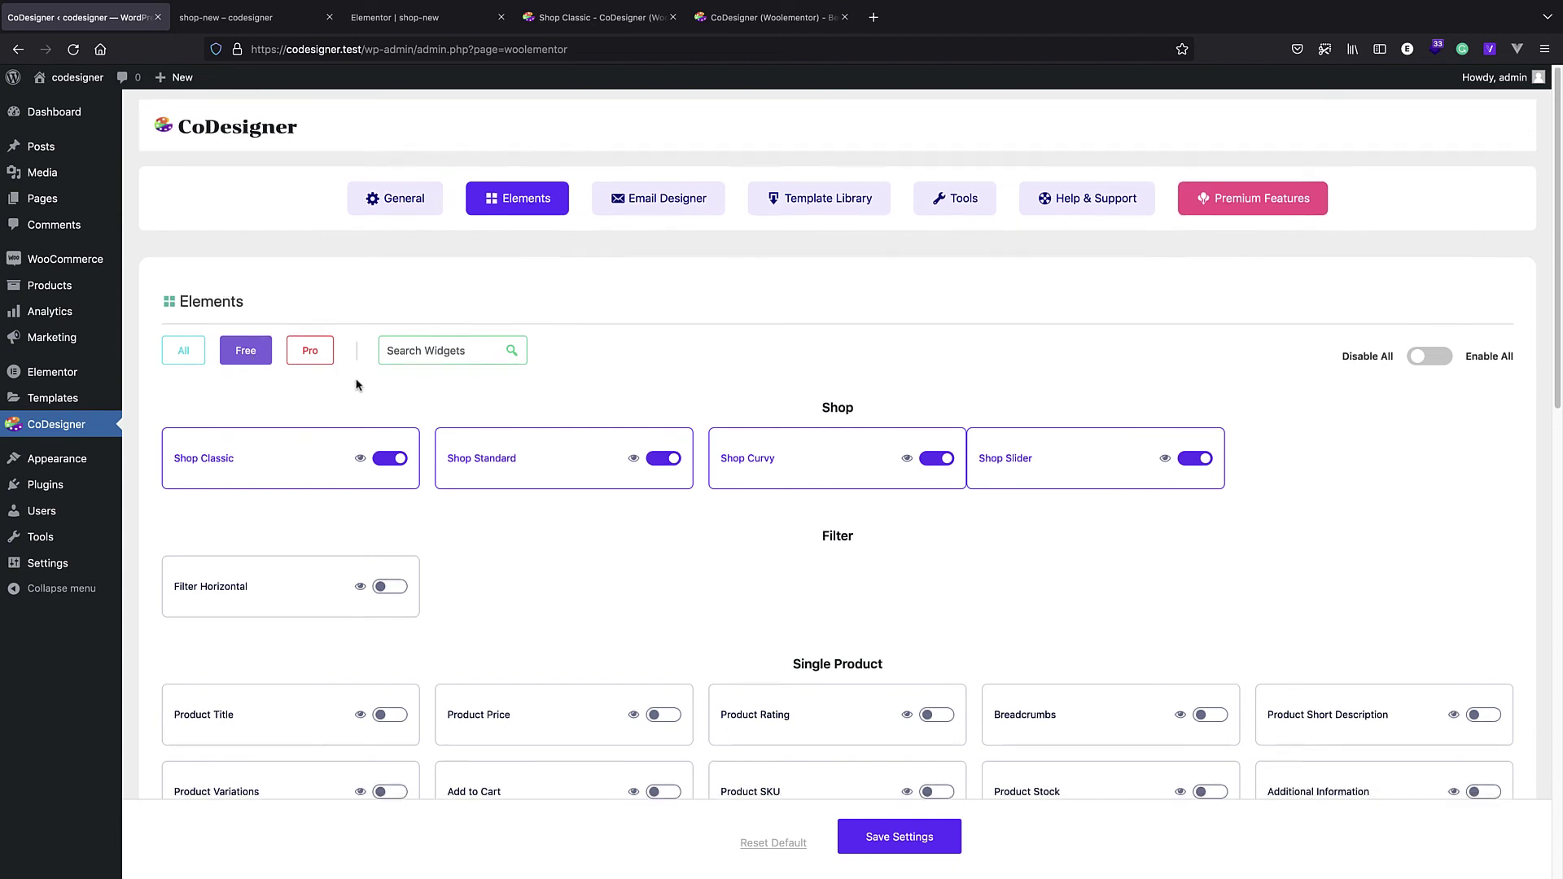
pyautogui.scroll(-3, 366, 384)
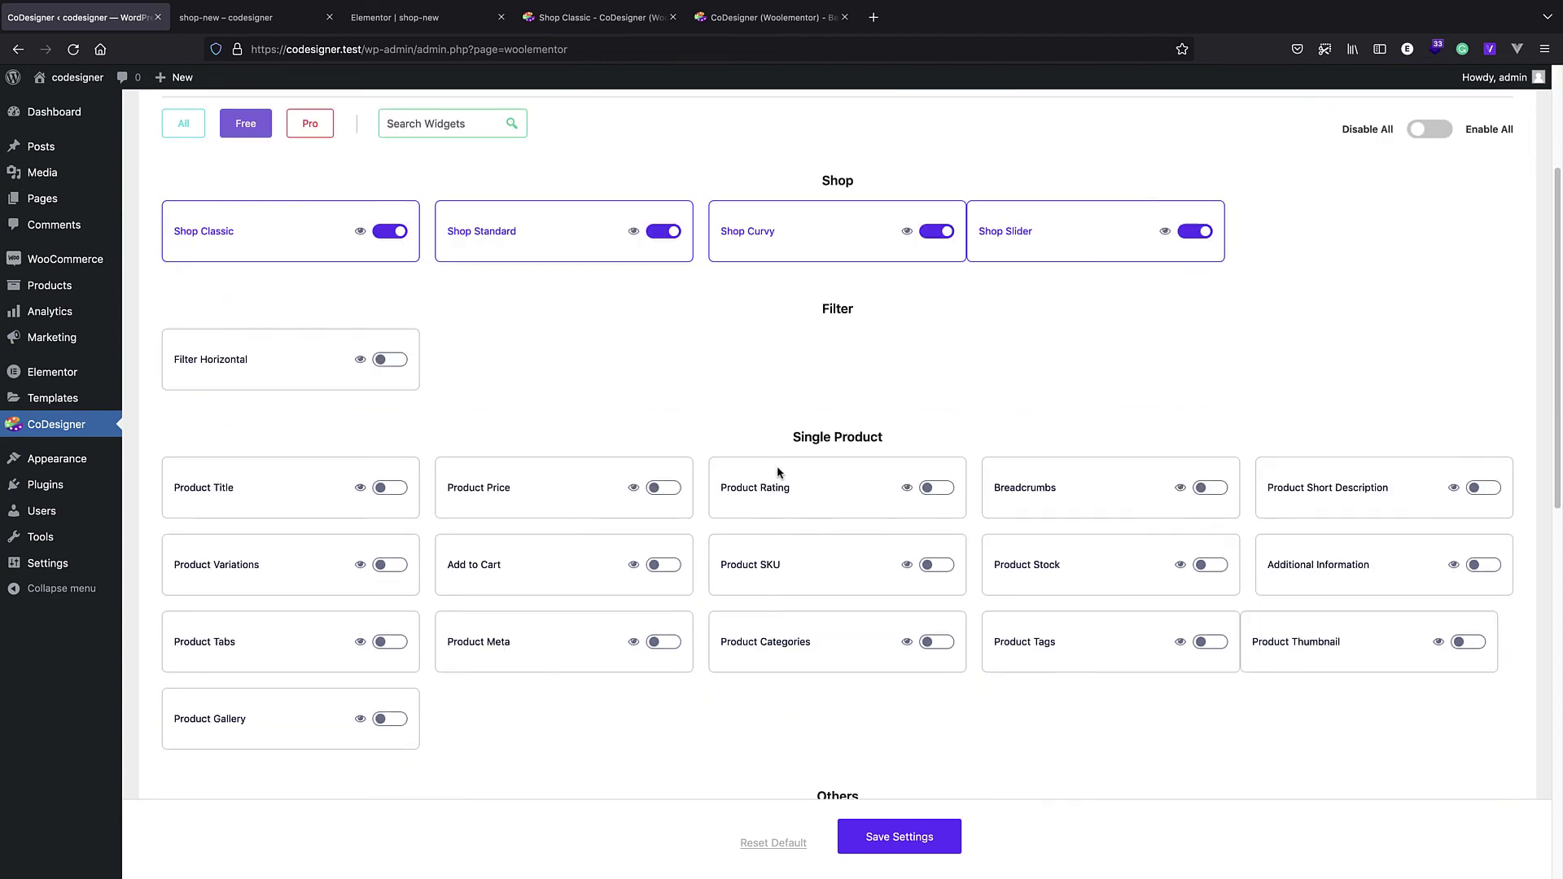
# Step: Leave the shop-new editor for the codesigner.test site and start a new page in the WordPress admin
pyautogui.click(236, 17)
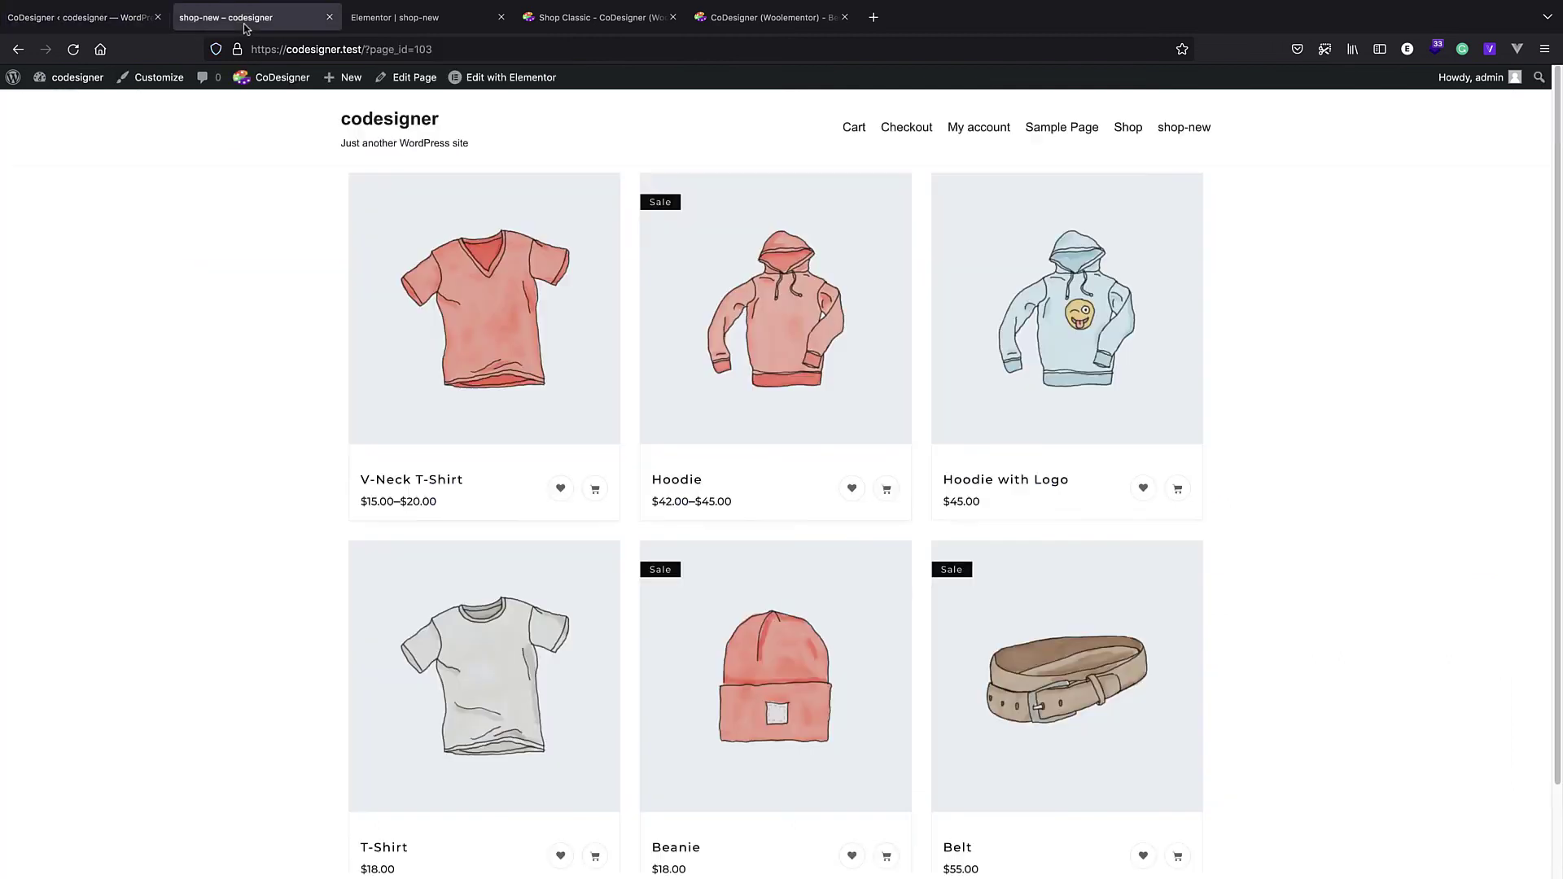
pyautogui.click(342, 23)
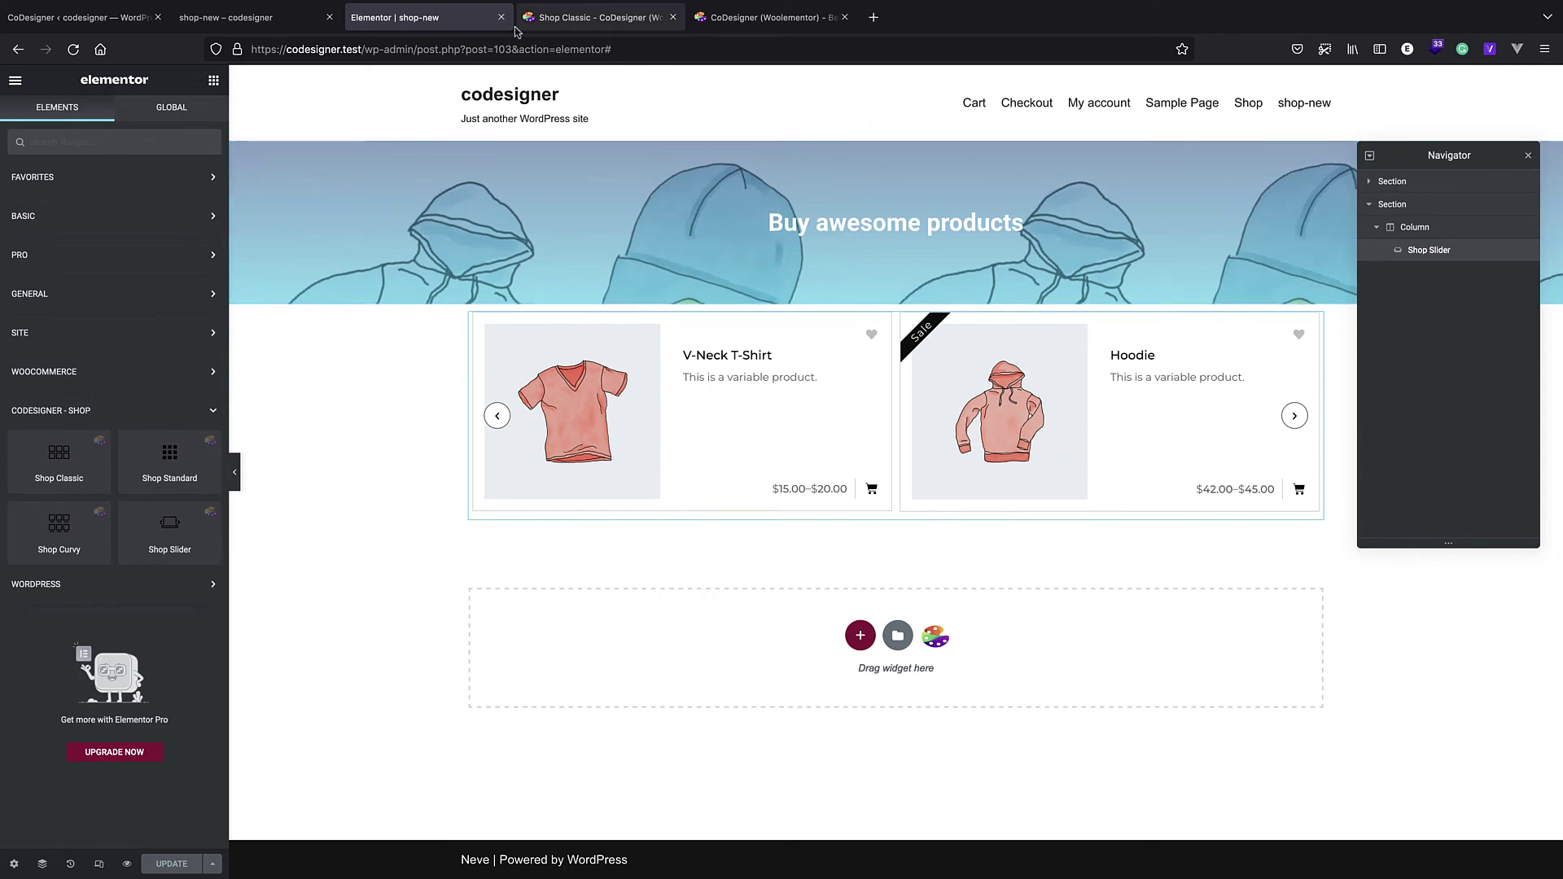
pyautogui.moveTo(617, 49); pyautogui.dragTo(363, 49)
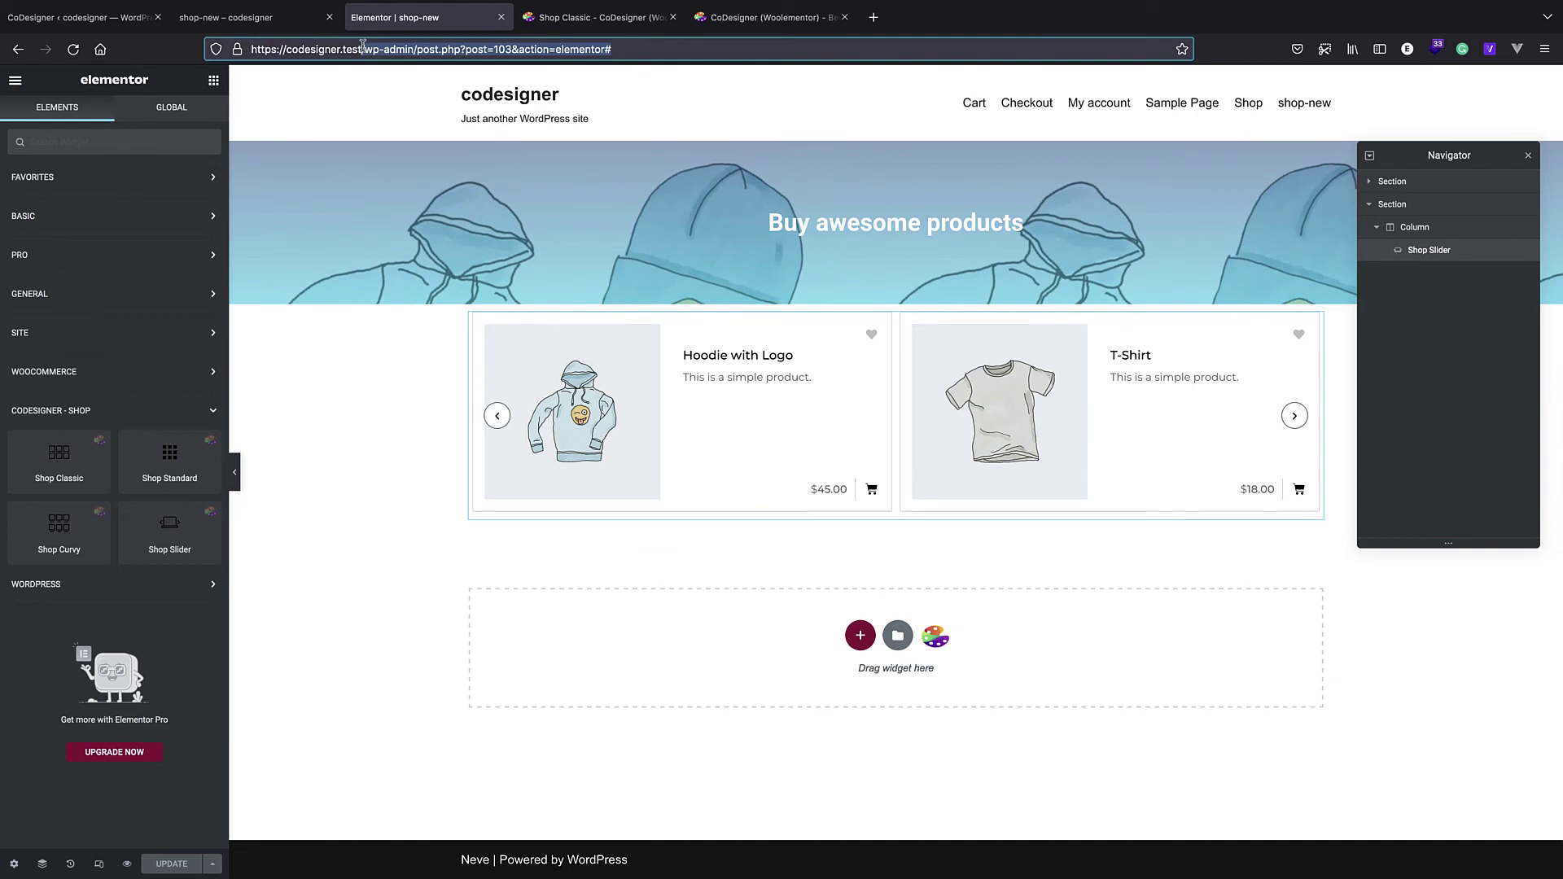
pyautogui.press('BackSpace')
pyautogui.press('Return')
pyautogui.moveTo(14, 76)
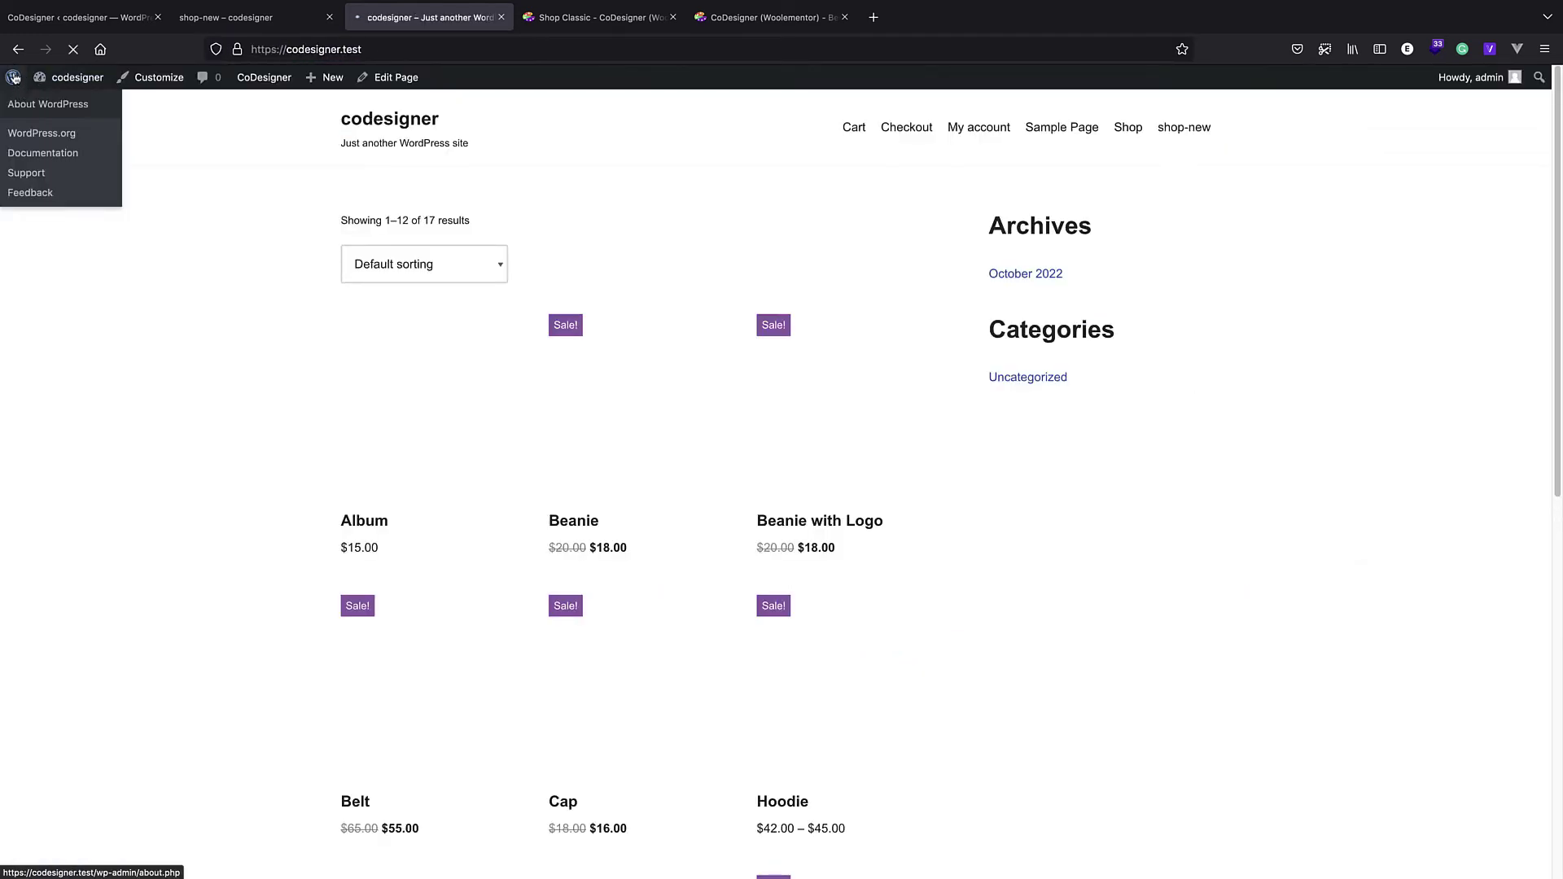
pyautogui.click(14, 81)
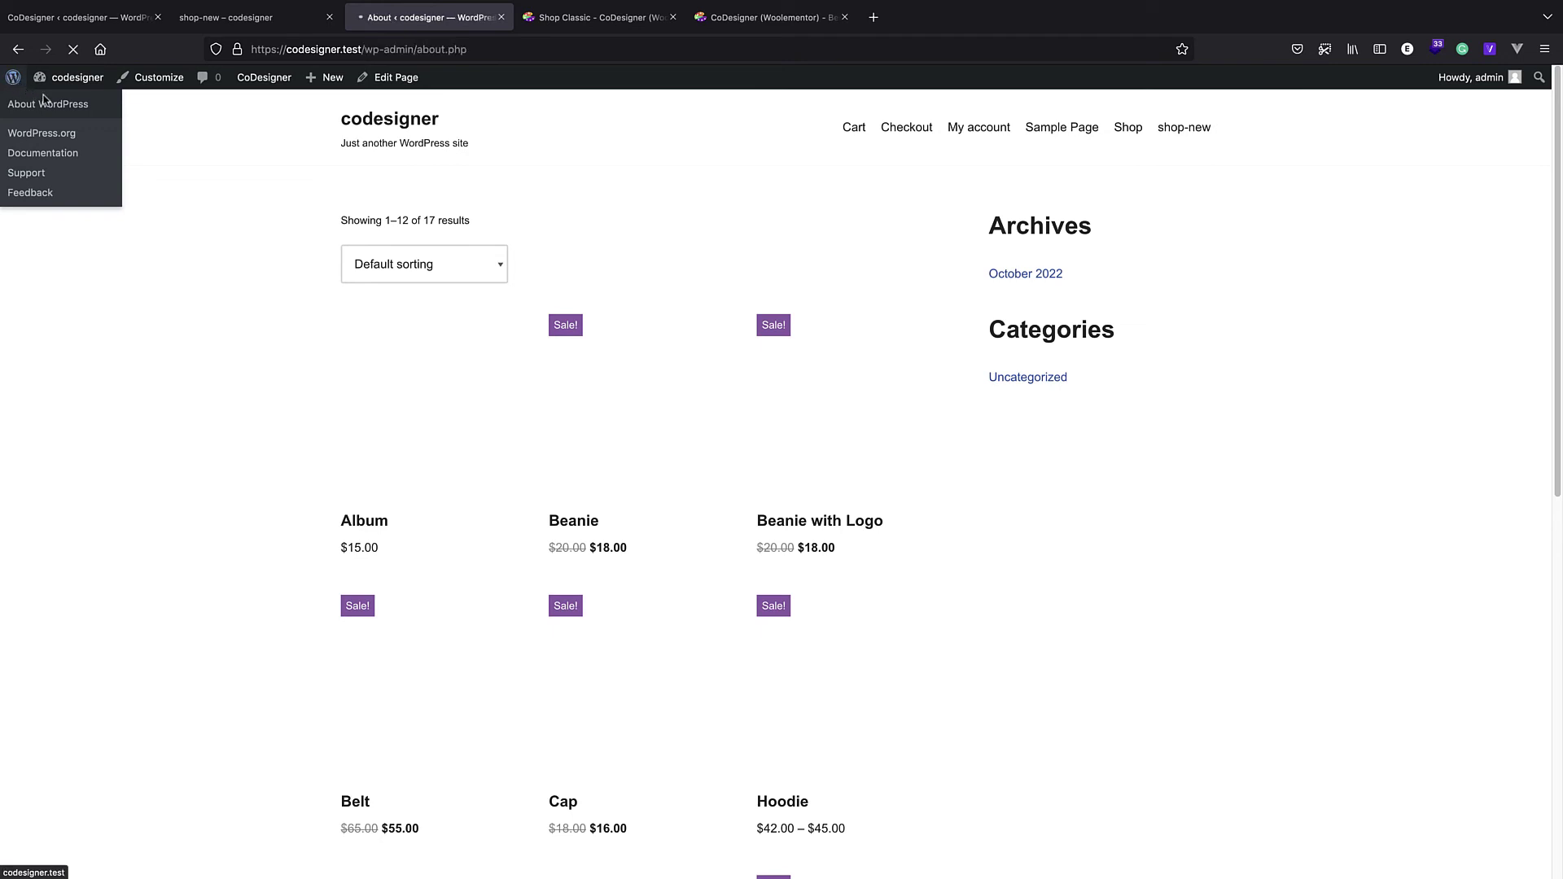
pyautogui.click(163, 223)
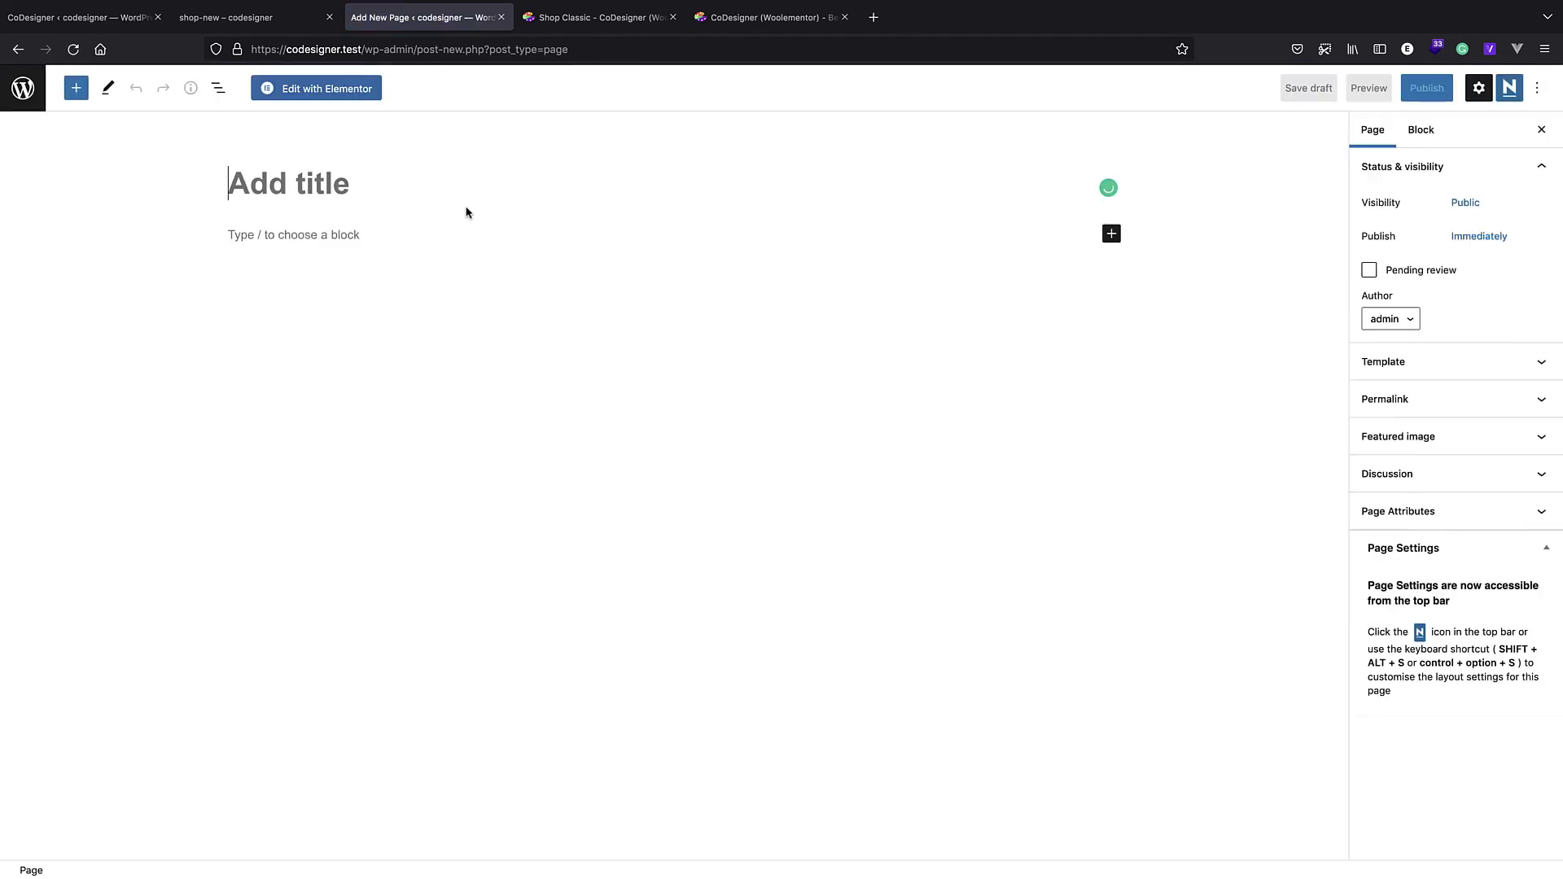
# Step: Title the new page "single", publish it and open it for editing with Elementor
pyautogui.write('S')
pyautogui.press('BackSpace')
pyautogui.write('single')
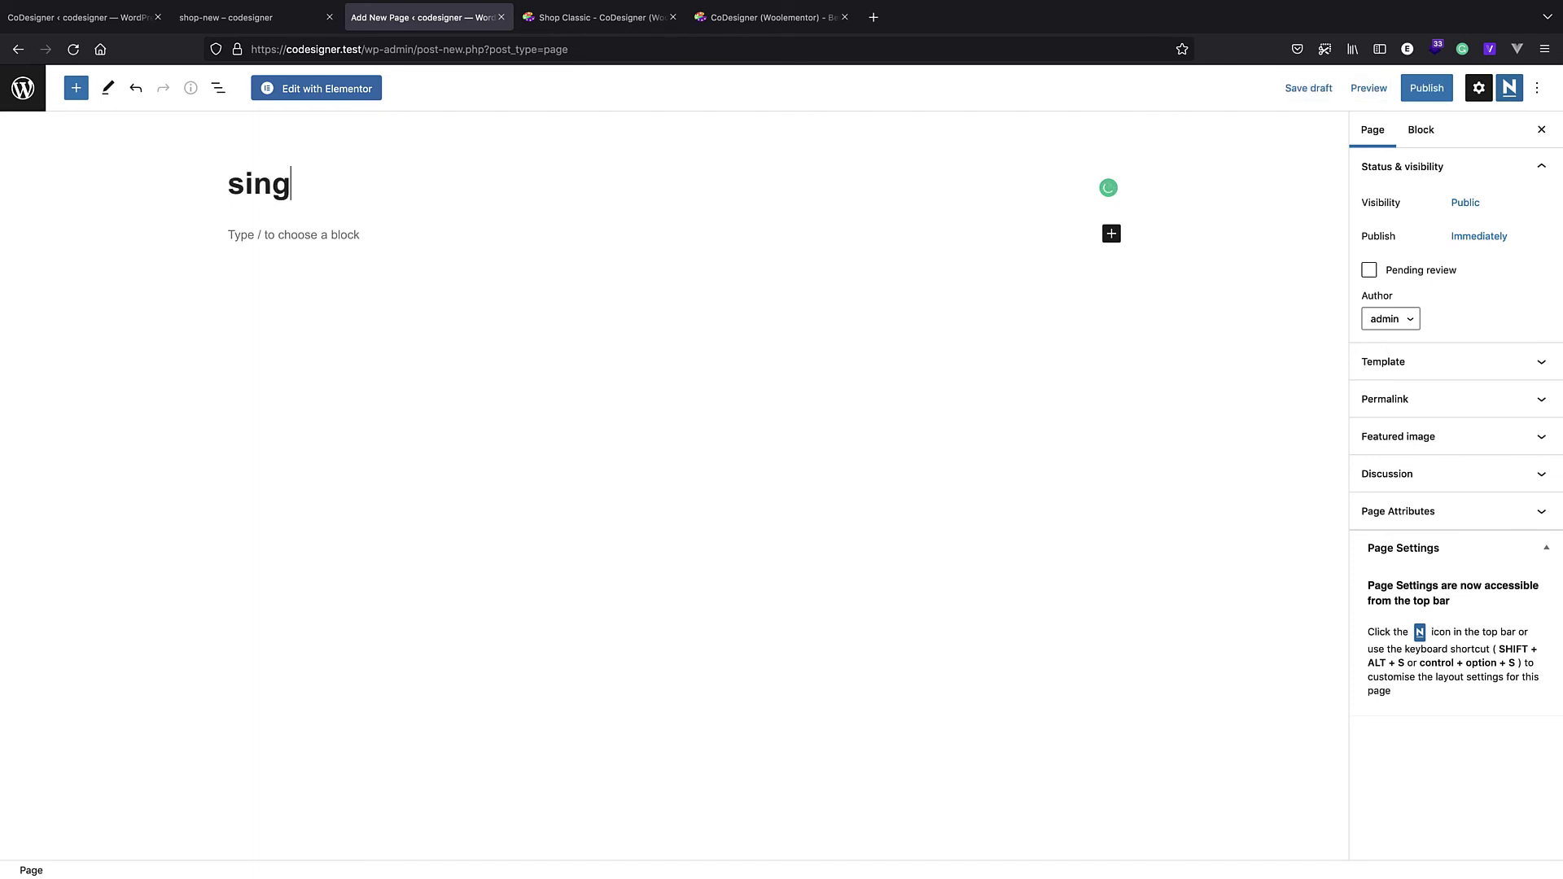
pyautogui.click(1427, 88)
pyautogui.click(1406, 88)
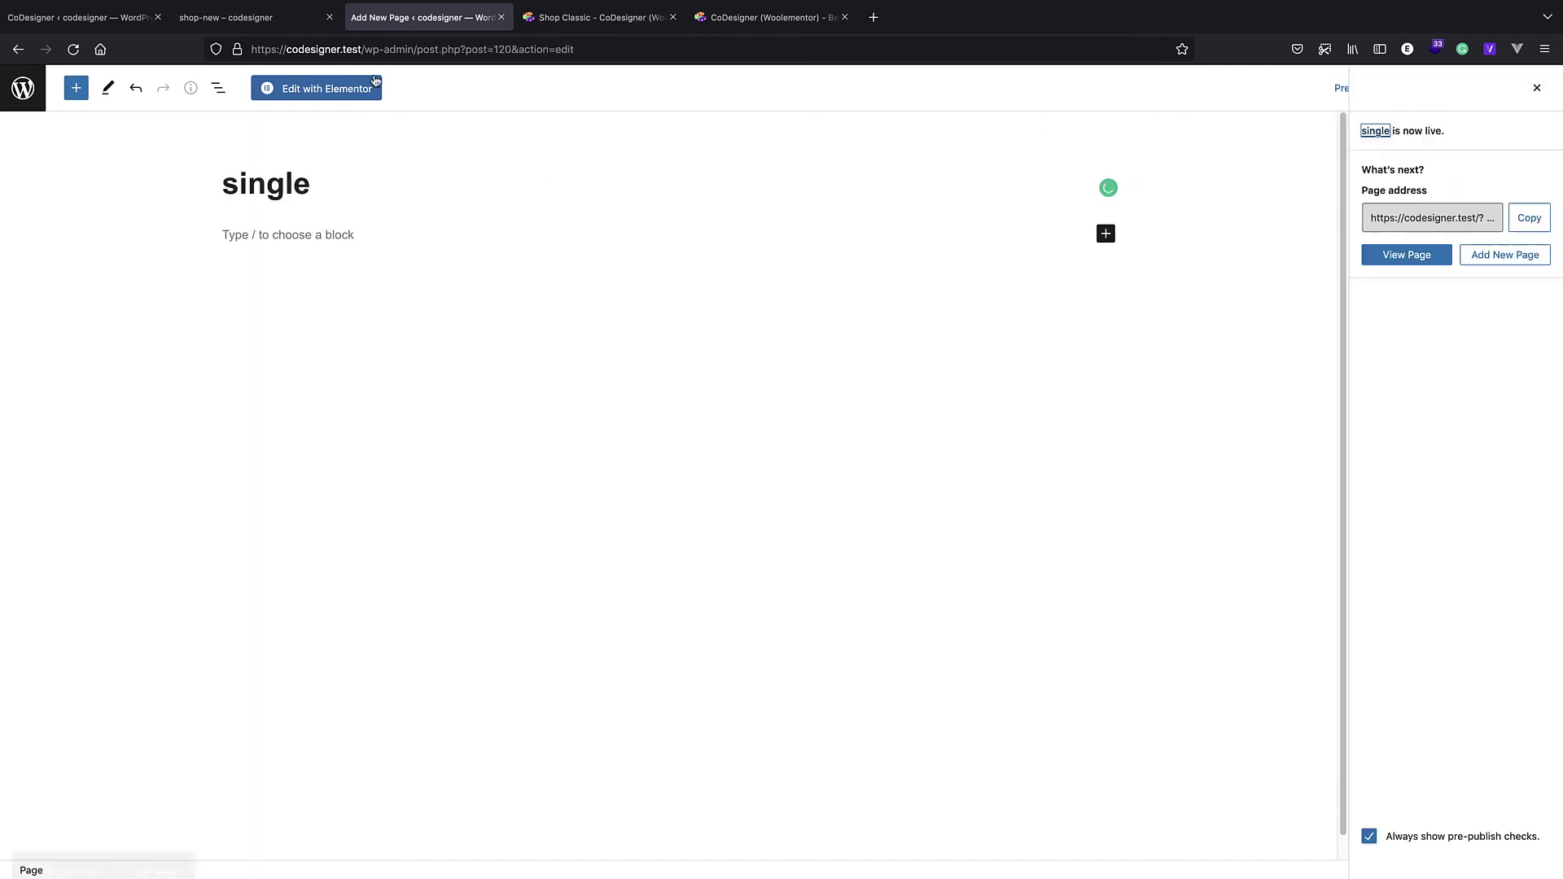
pyautogui.click(342, 88)
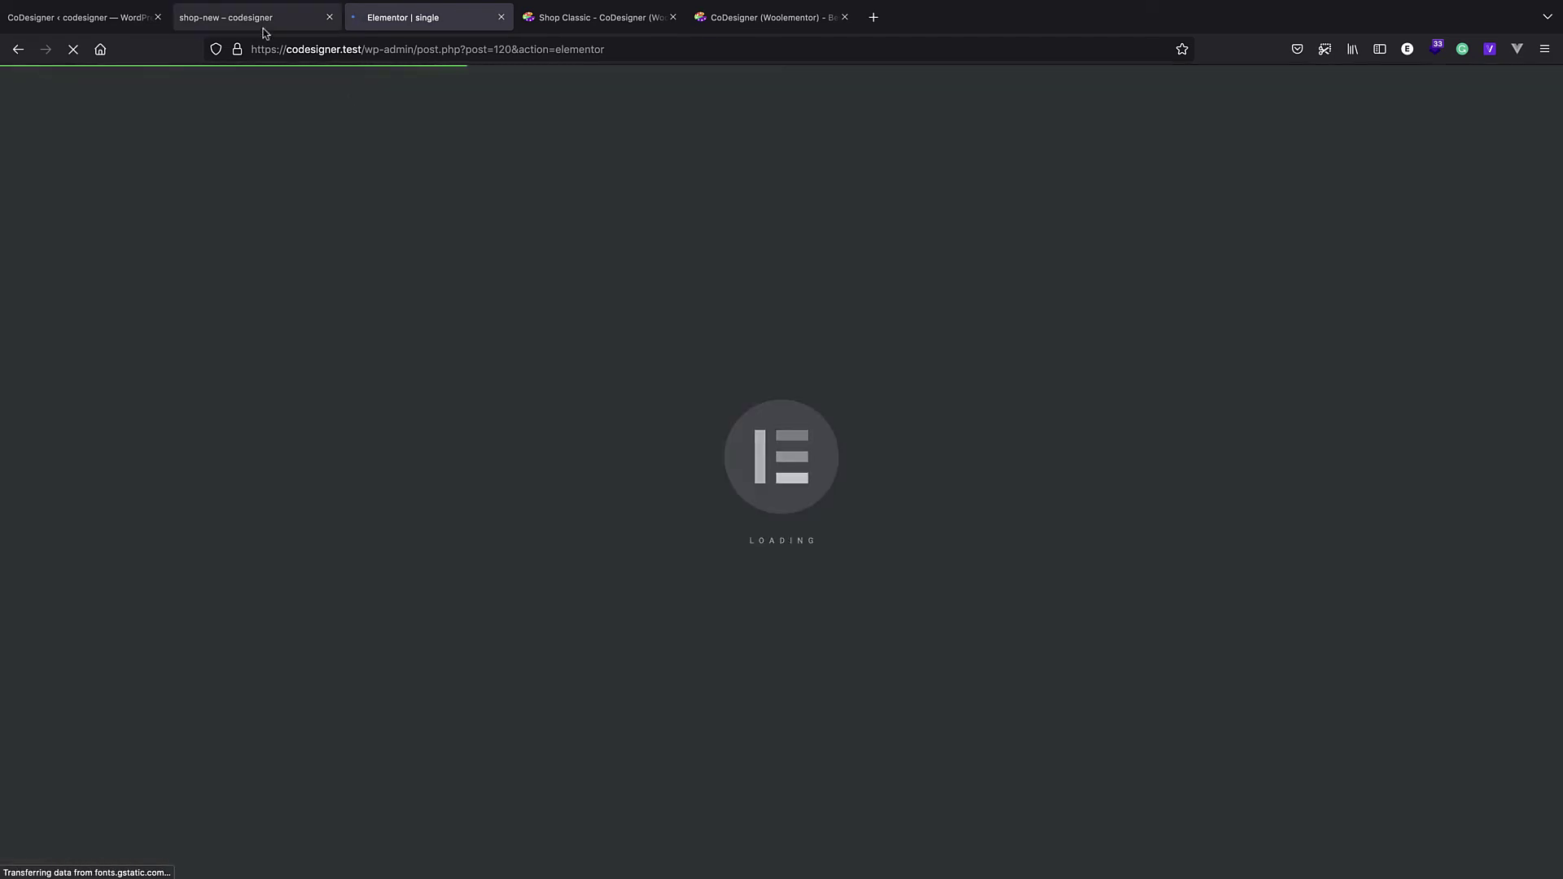
# Step: In the CoDesigner element settings, enable Product Title, Product Price, Product Variations, Product Tabs, Product Gallery, Product Meta and Add to Cart
pyautogui.click(262, 27)
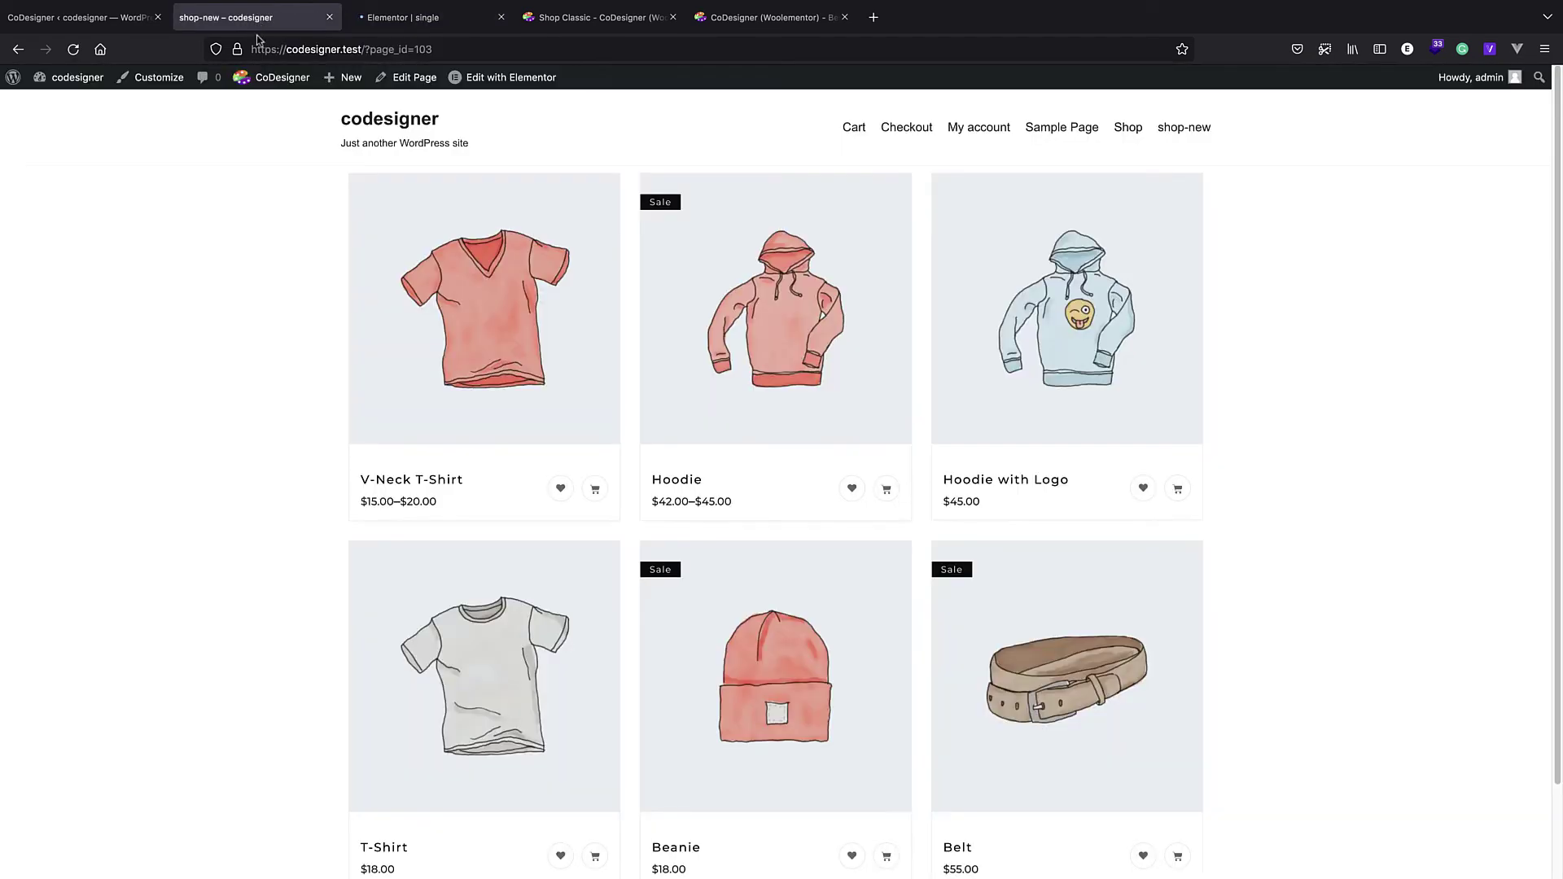
pyautogui.click(73, 18)
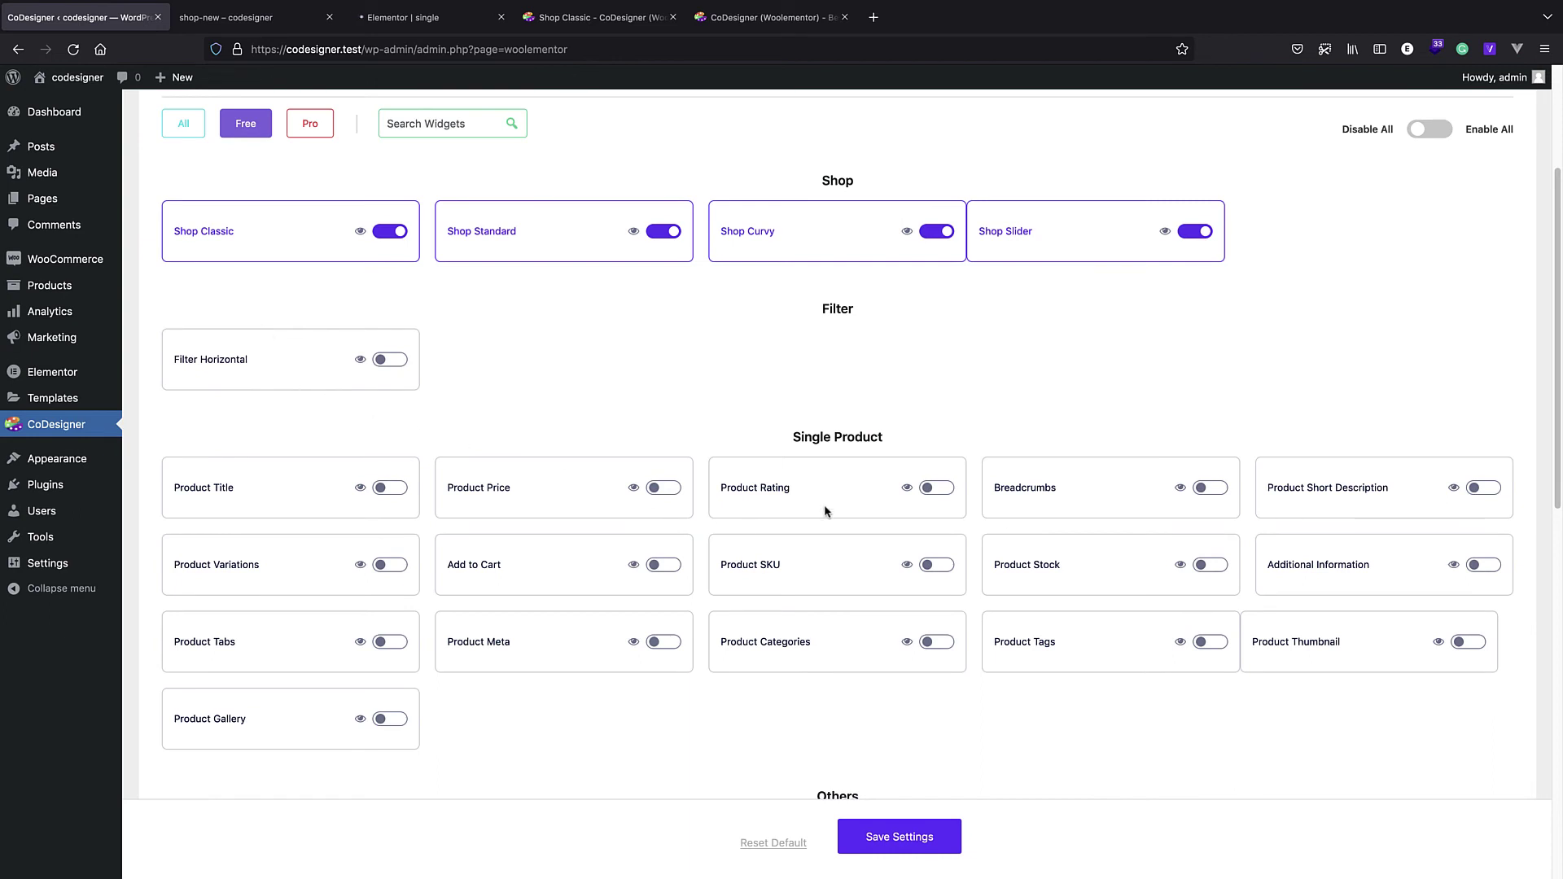
pyautogui.click(664, 487)
pyautogui.click(390, 487)
pyautogui.click(390, 565)
pyautogui.click(390, 641)
pyautogui.click(390, 719)
pyautogui.click(664, 642)
pyautogui.click(663, 564)
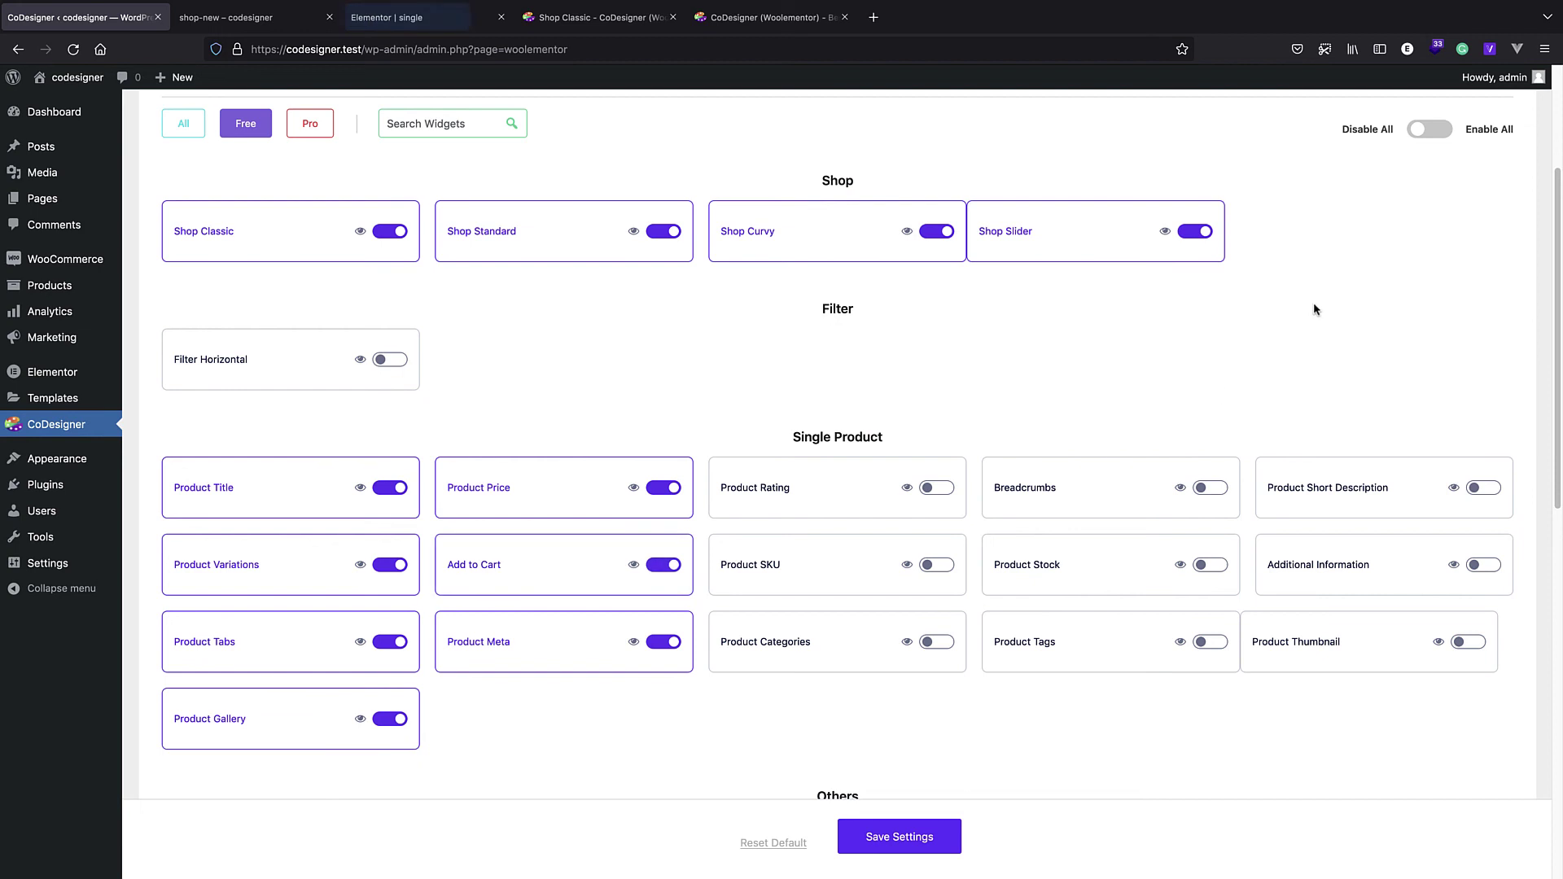
# Step: Enable the remaining Single Product widgets, from Product Rating to Product Thumbnail, and save the CoDesigner settings
pyautogui.click(945, 487)
pyautogui.click(936, 574)
pyautogui.click(935, 644)
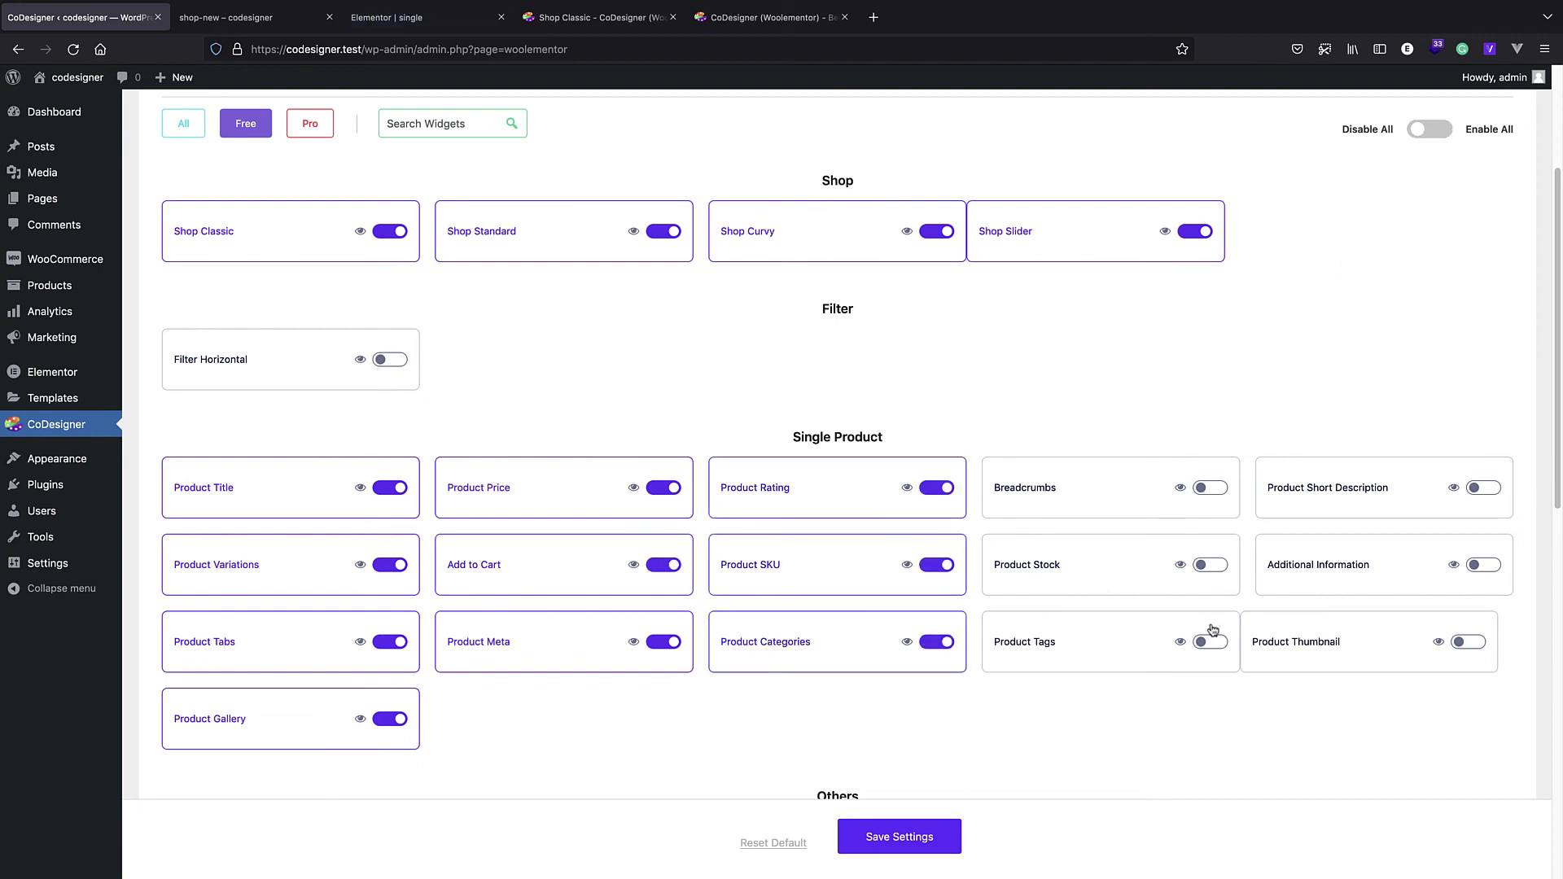
pyautogui.click(1208, 566)
pyautogui.click(1212, 643)
pyautogui.click(1211, 488)
pyautogui.click(1484, 487)
pyautogui.click(1484, 564)
pyautogui.click(1469, 641)
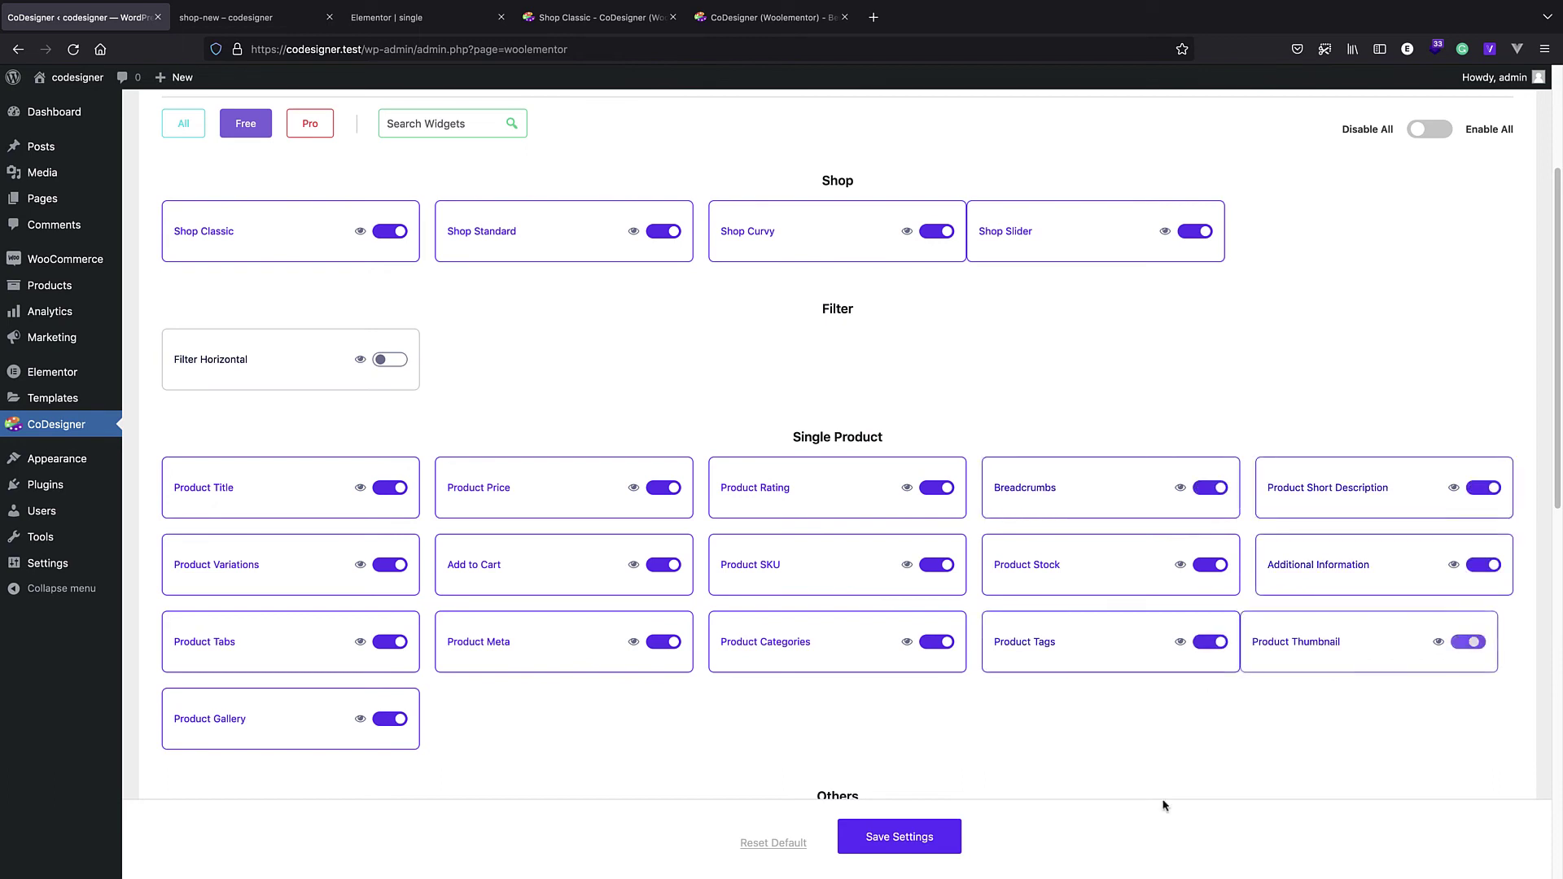
pyautogui.click(925, 850)
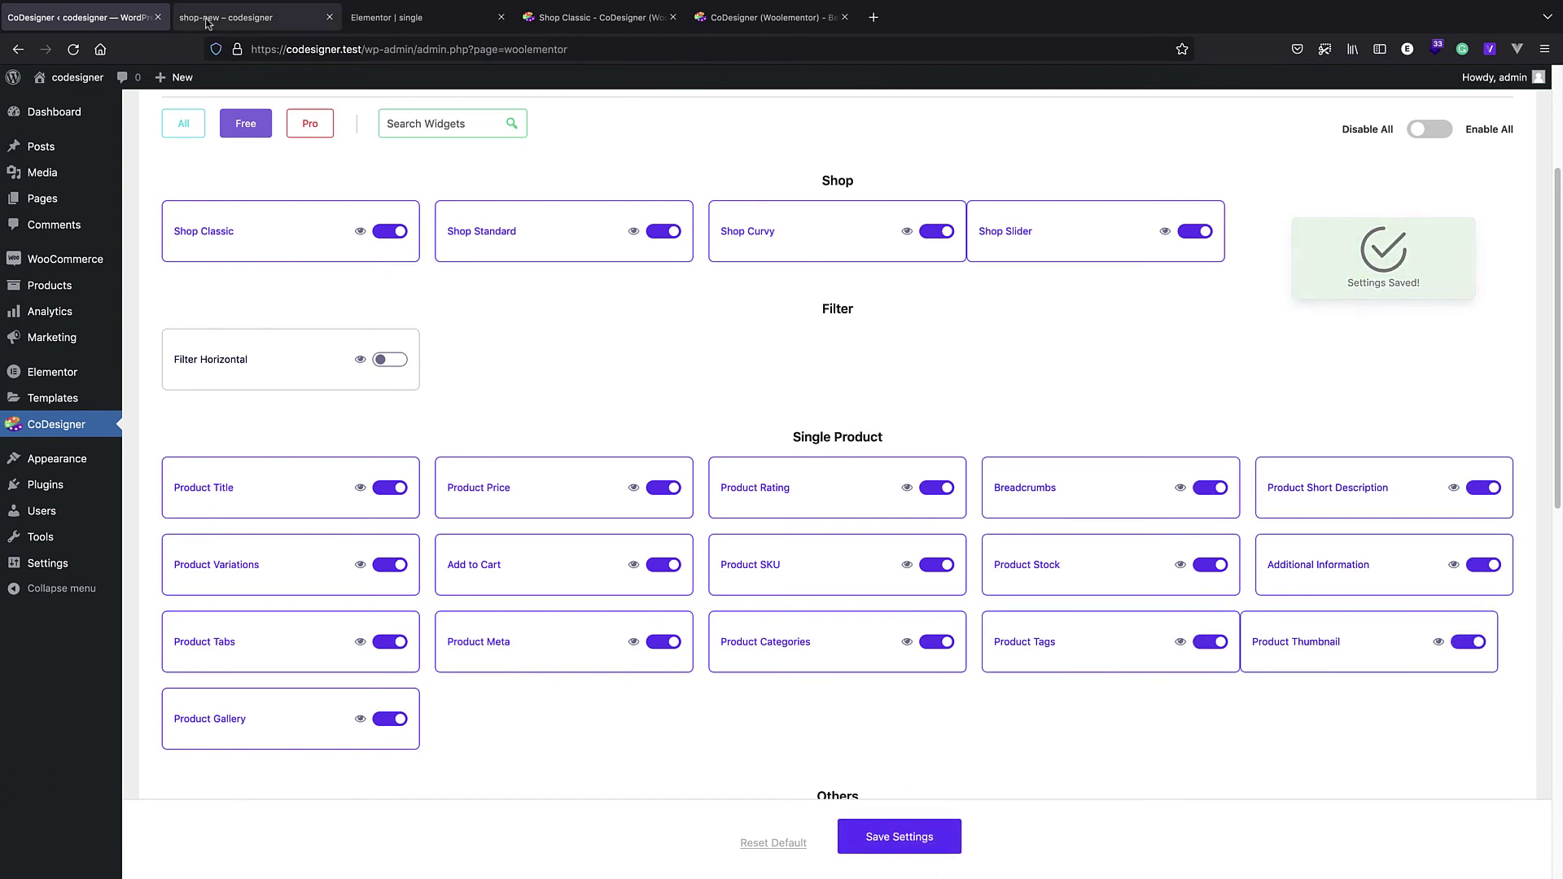
# Step: Return to the Elementor editor of the "single" page and reload it
pyautogui.click(204, 17)
pyautogui.click(382, 17)
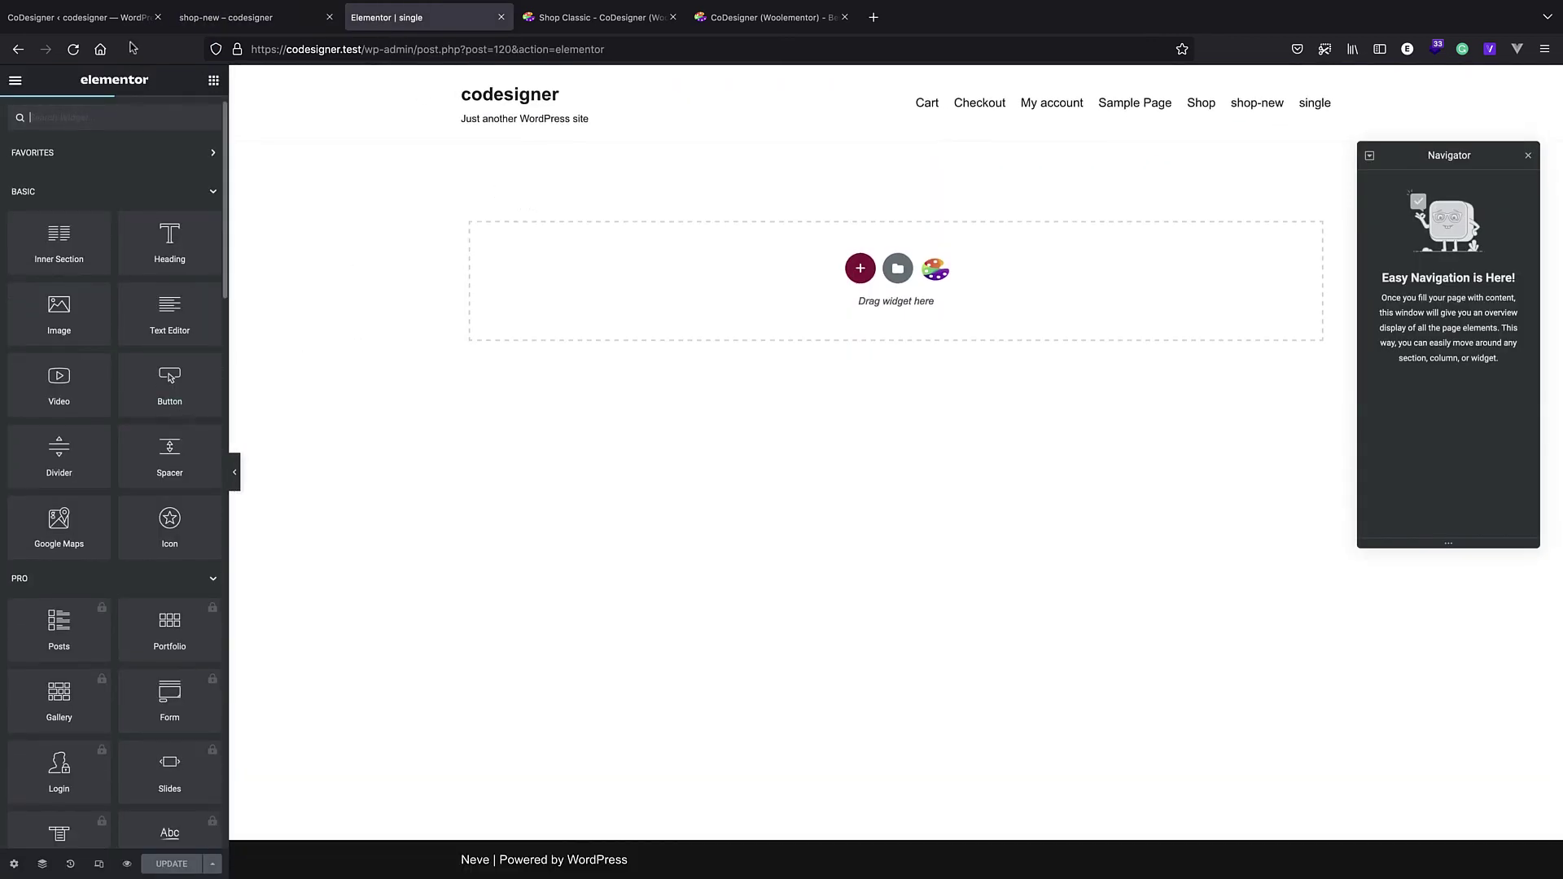
pyautogui.click(72, 49)
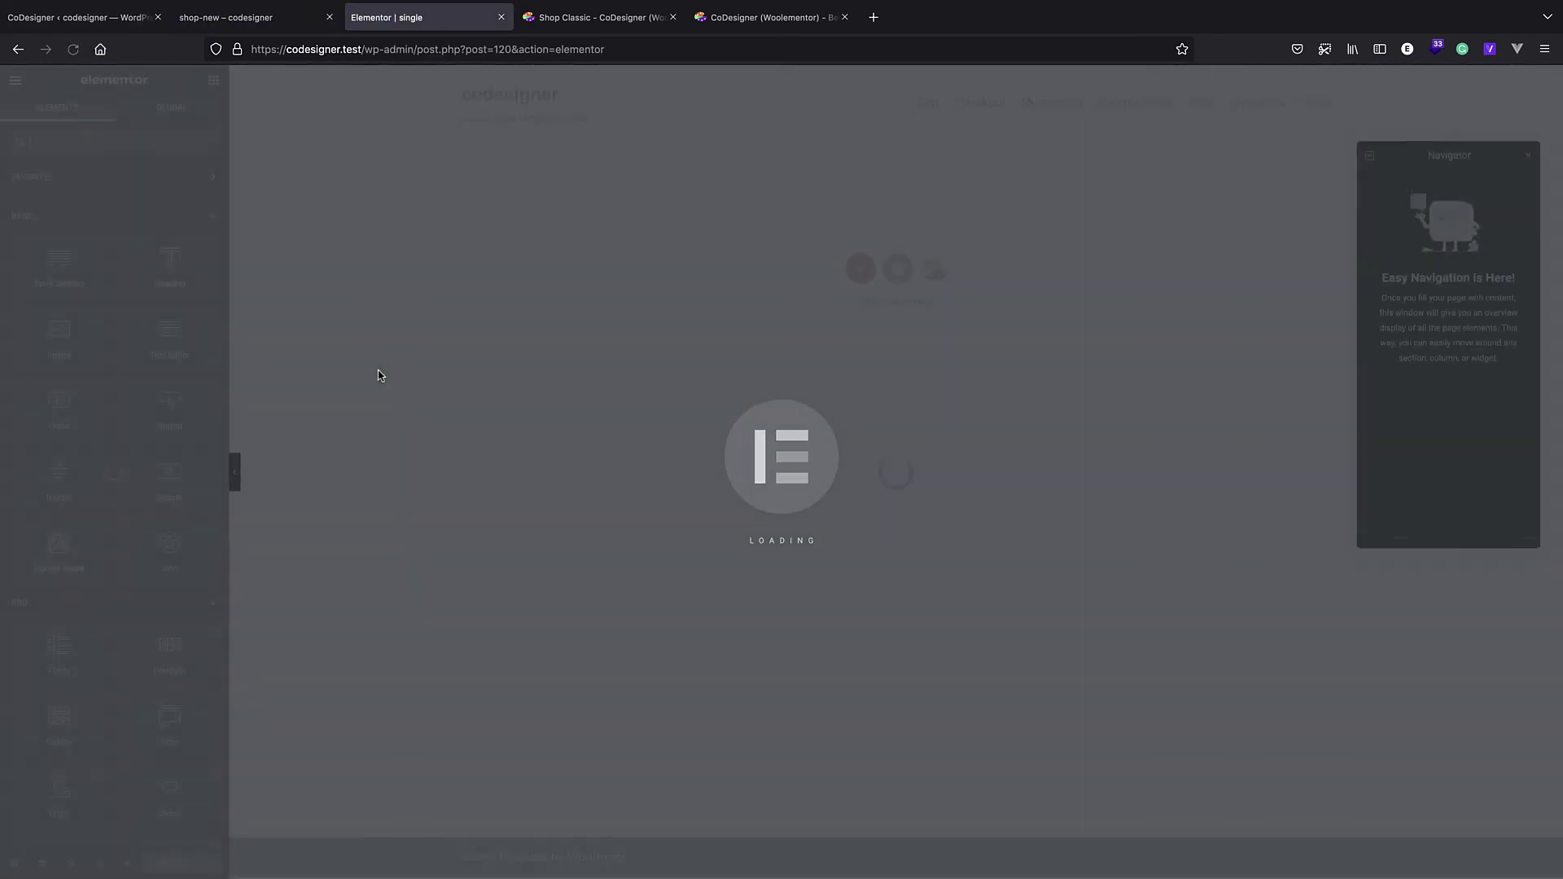
# Step: Add the CoDesigner Product Title widget to the empty page and place a Product Stock widget below it
pyautogui.scroll(3, 143, 591)
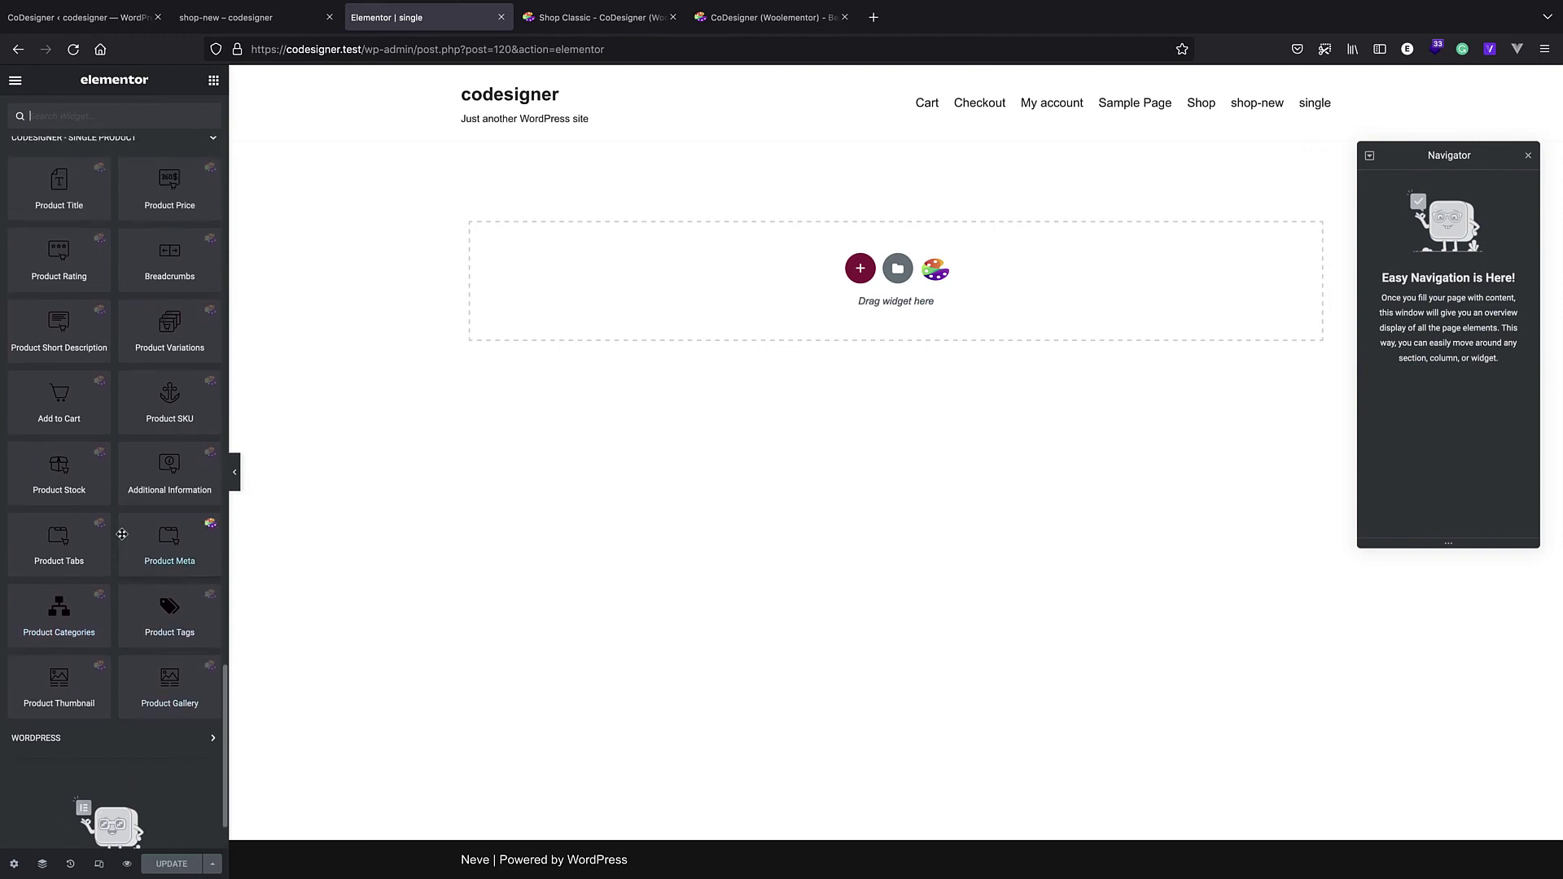
pyautogui.moveTo(66, 232); pyautogui.dragTo(848, 236)
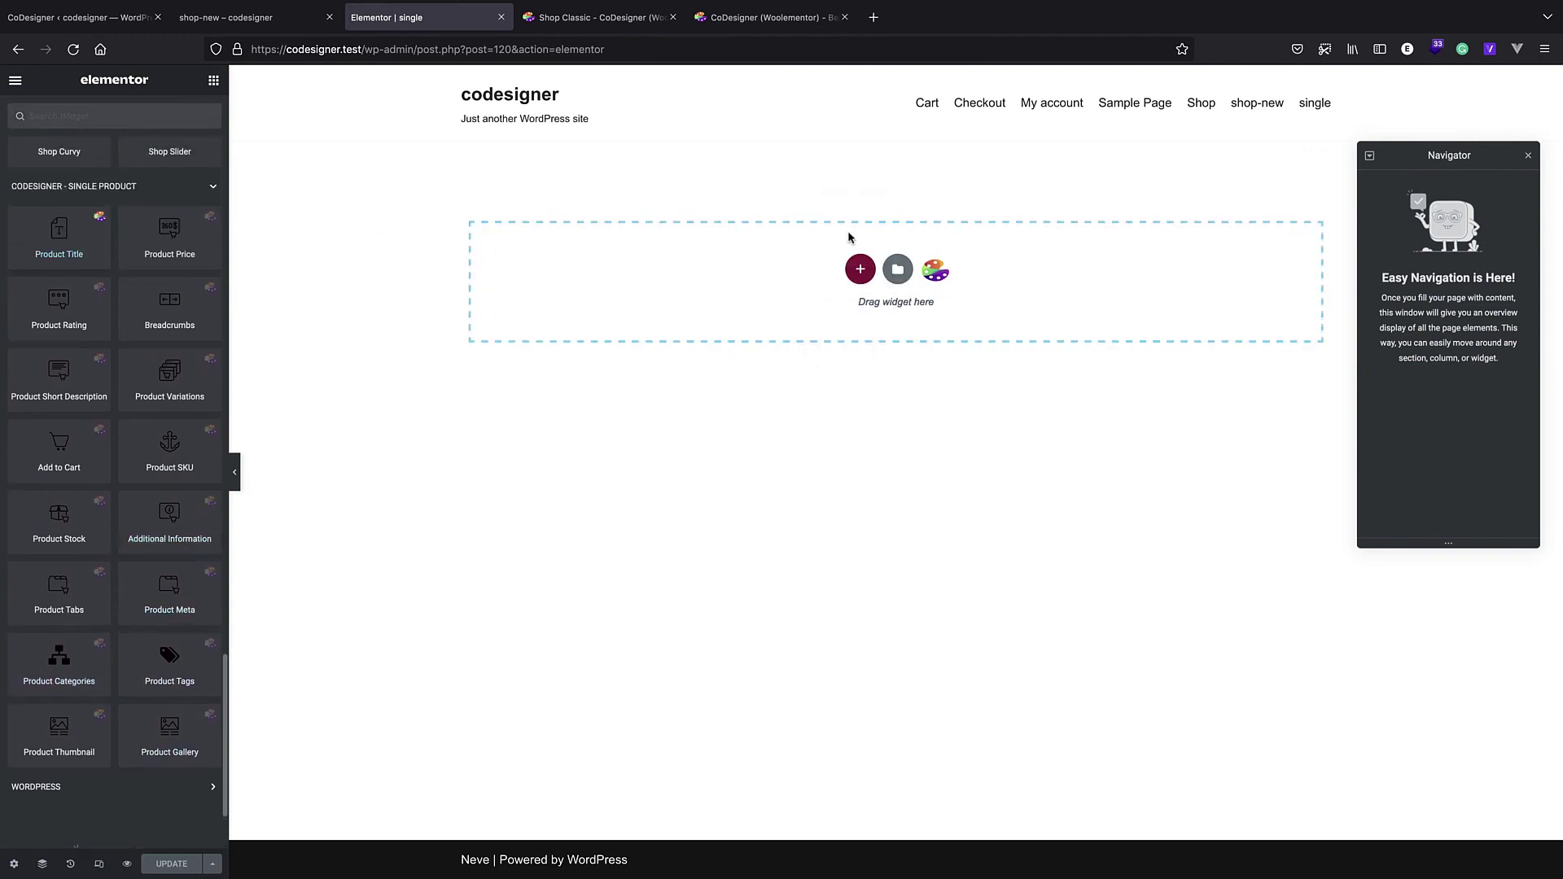
pyautogui.click(214, 80)
pyautogui.scroll(-15, 105, 431)
pyautogui.moveTo(74, 472); pyautogui.dragTo(672, 208)
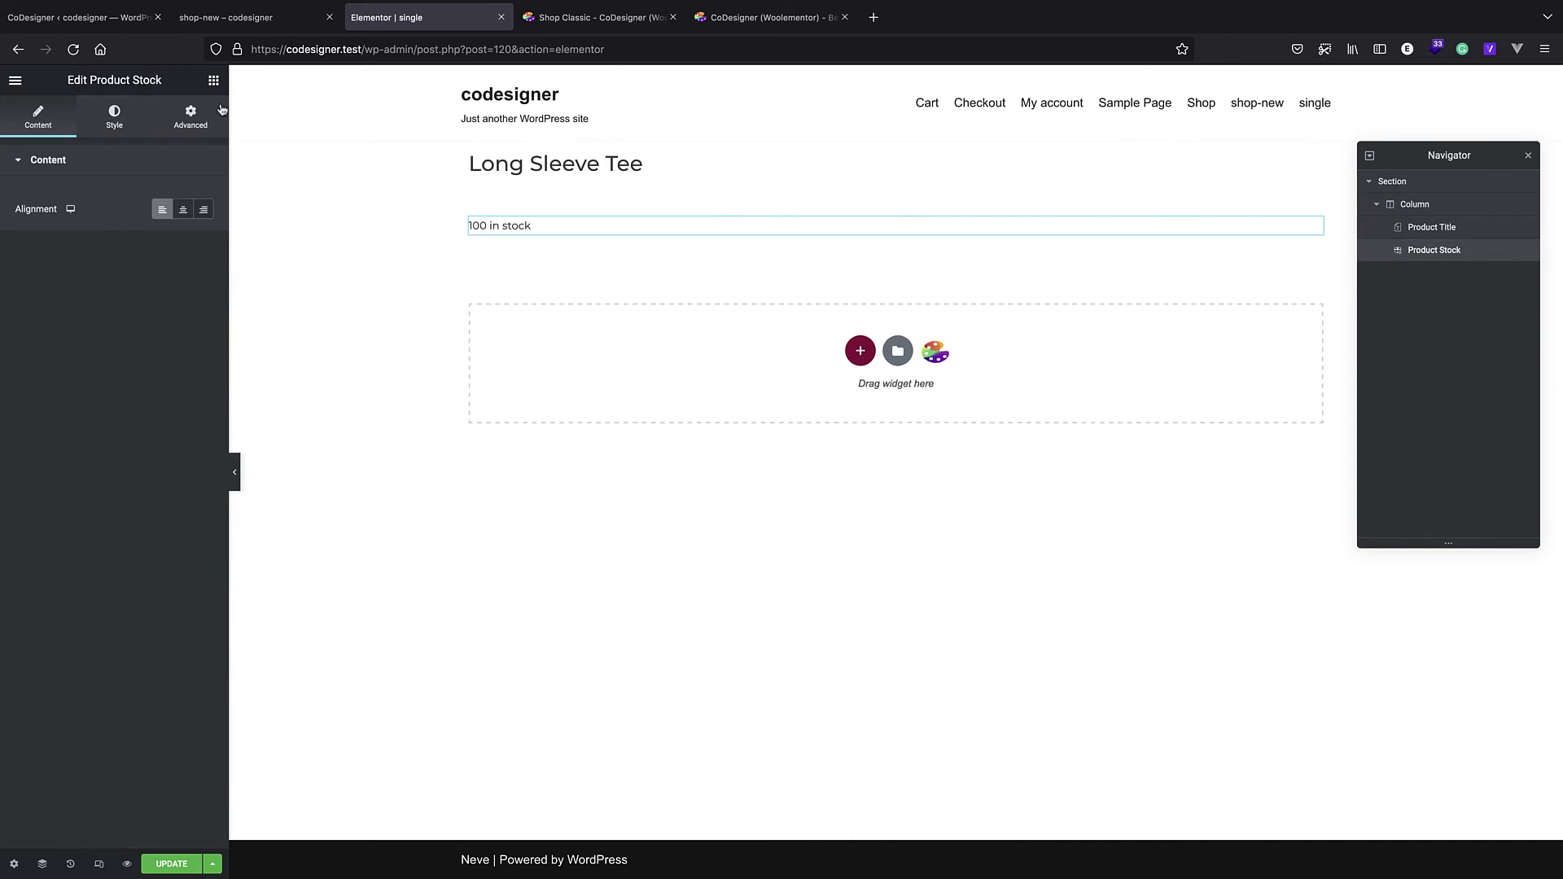
# Step: Add an Add to Cart widget below the Product Stock widget and update the page
pyautogui.click(213, 80)
pyautogui.scroll(-10, 61, 437)
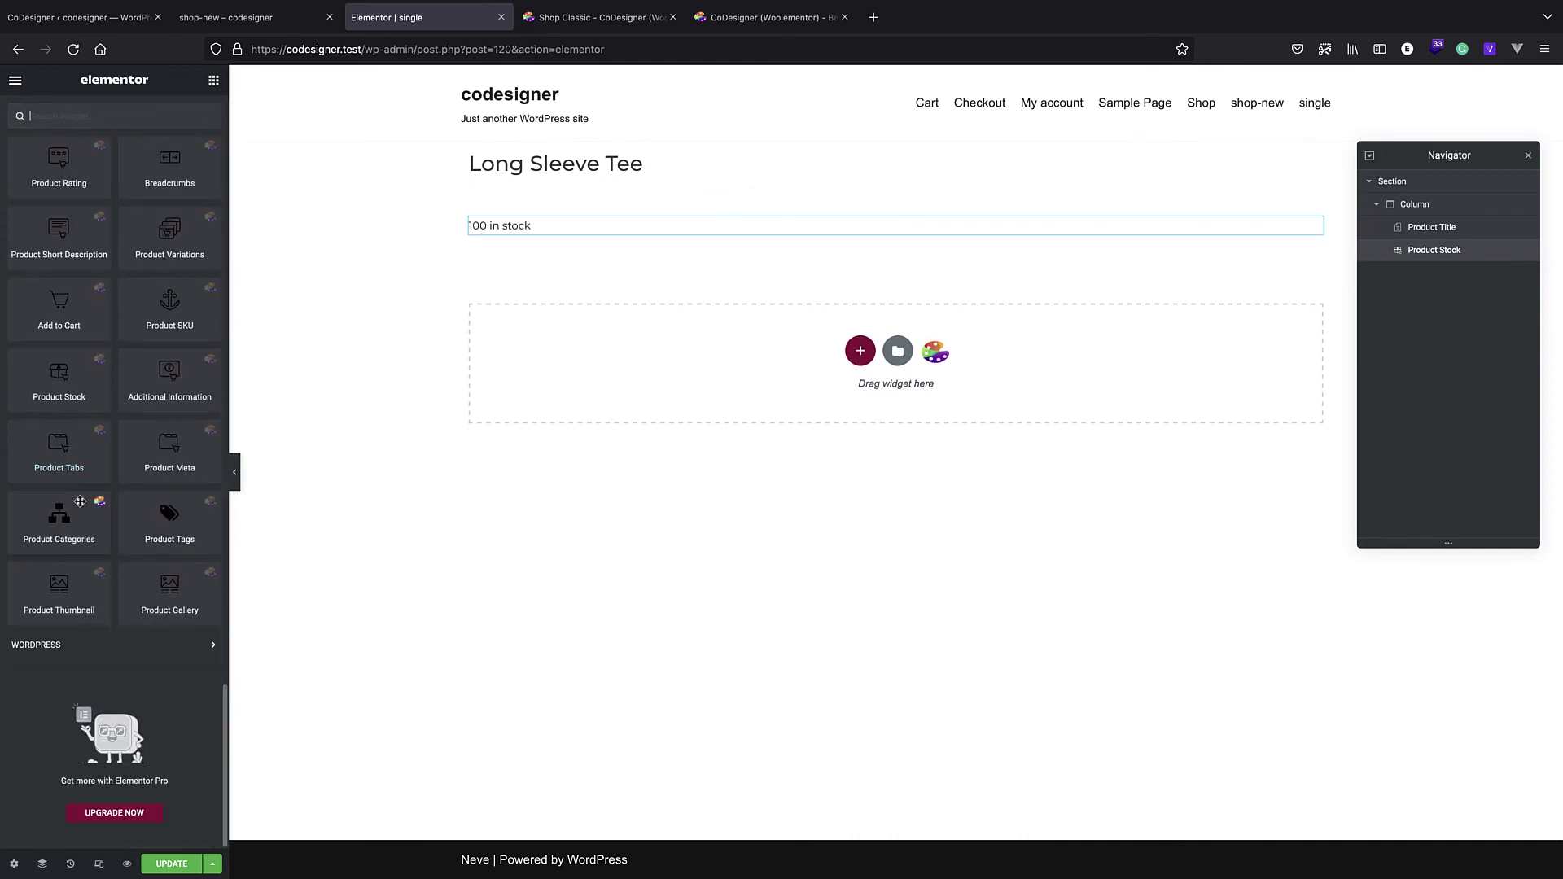
pyautogui.moveTo(58, 313); pyautogui.dragTo(600, 229)
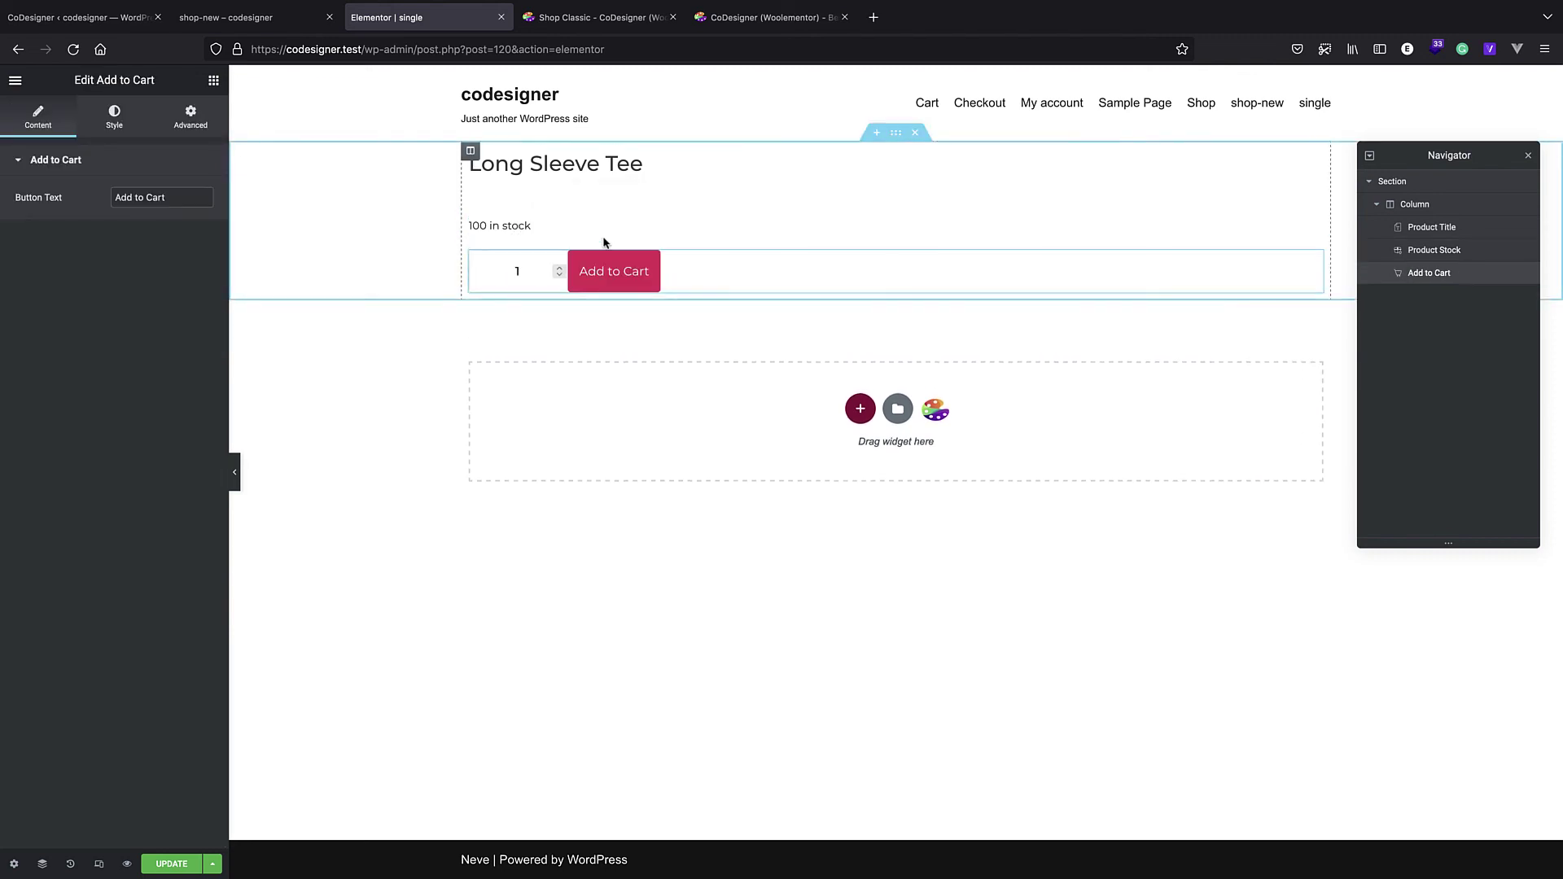
pyautogui.click(215, 82)
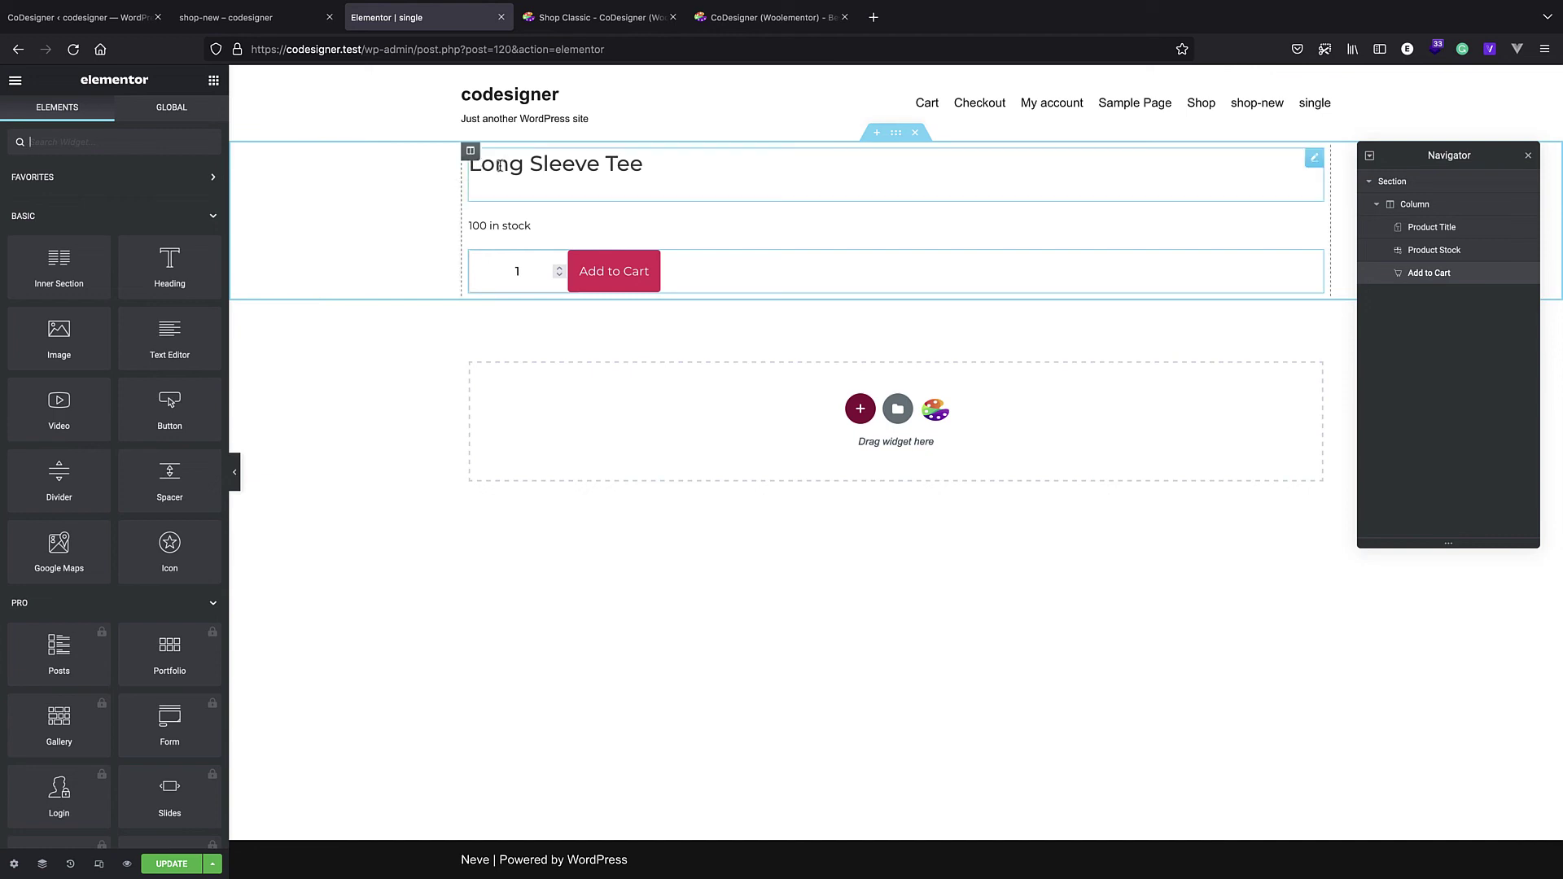
pyautogui.click(172, 863)
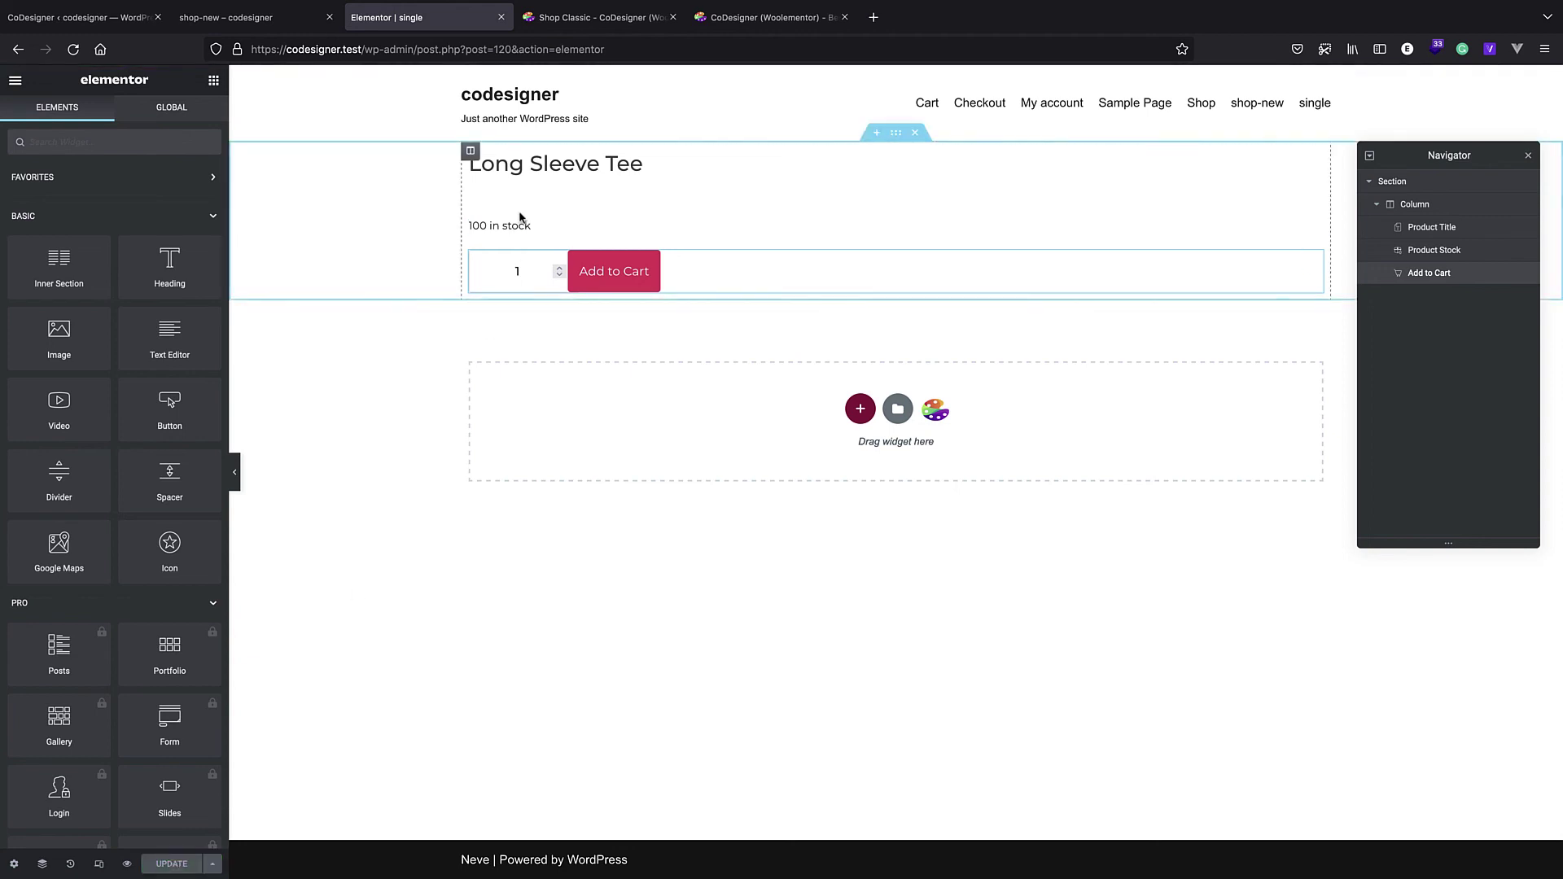
pyautogui.click(568, 27)
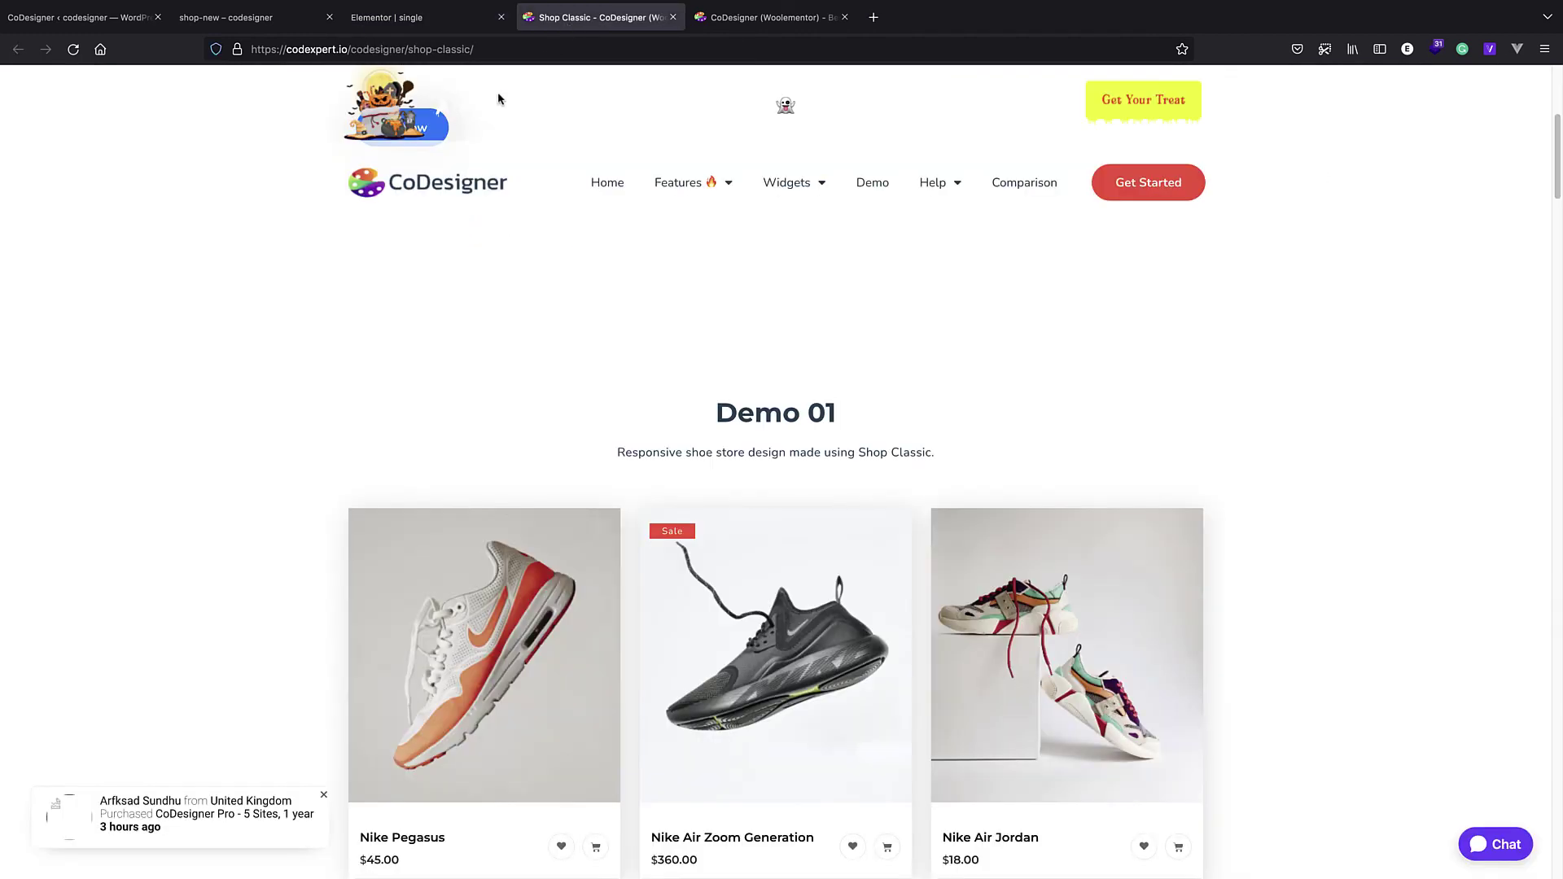
pyautogui.click(417, 27)
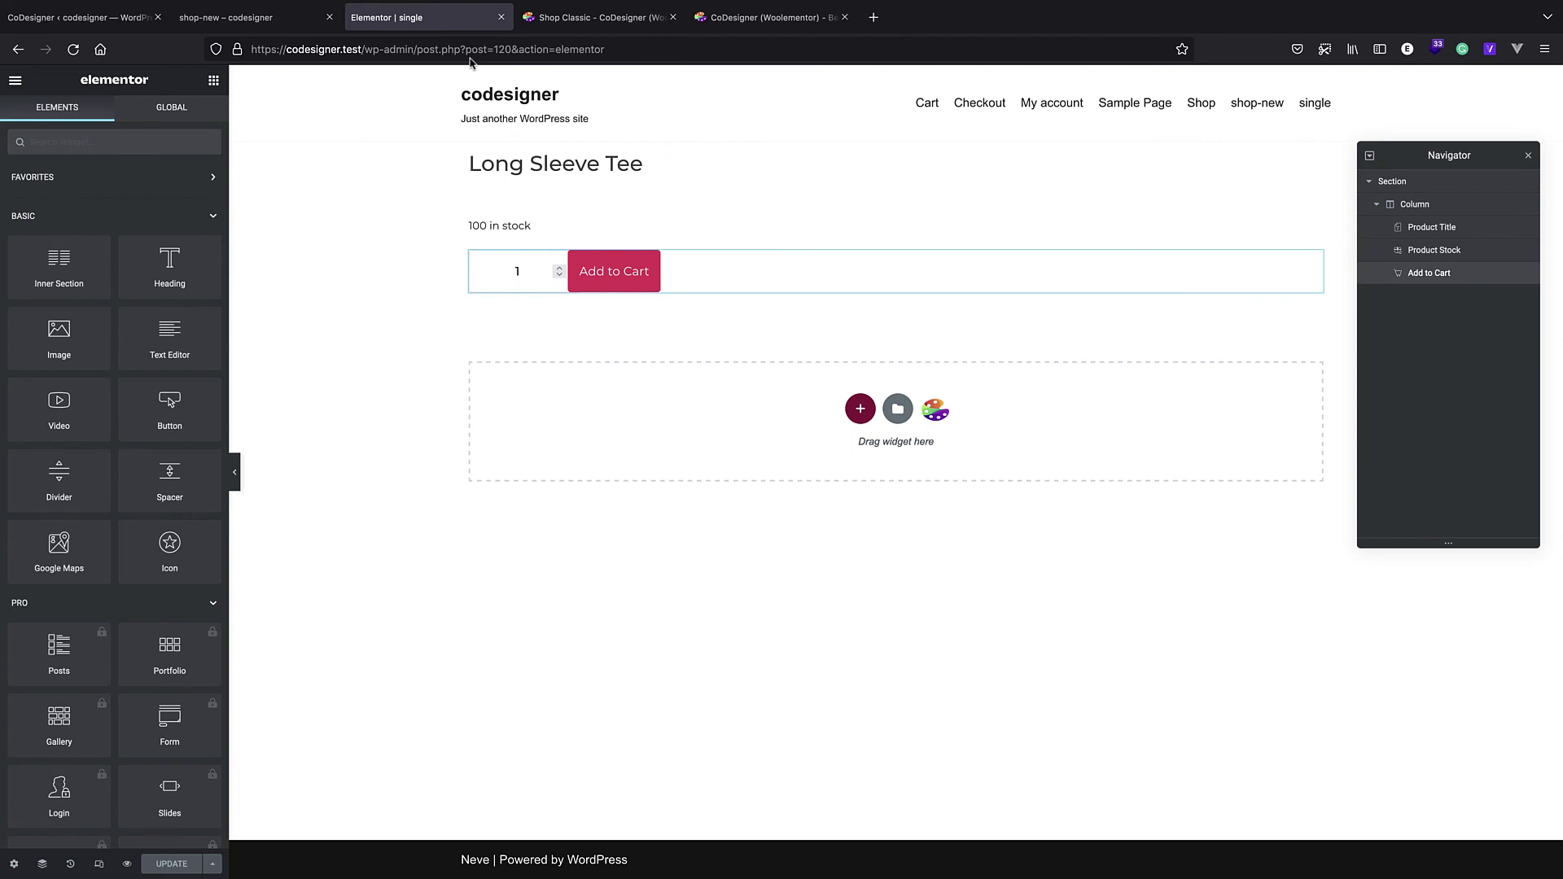
pyautogui.click(570, 22)
pyautogui.click(106, 19)
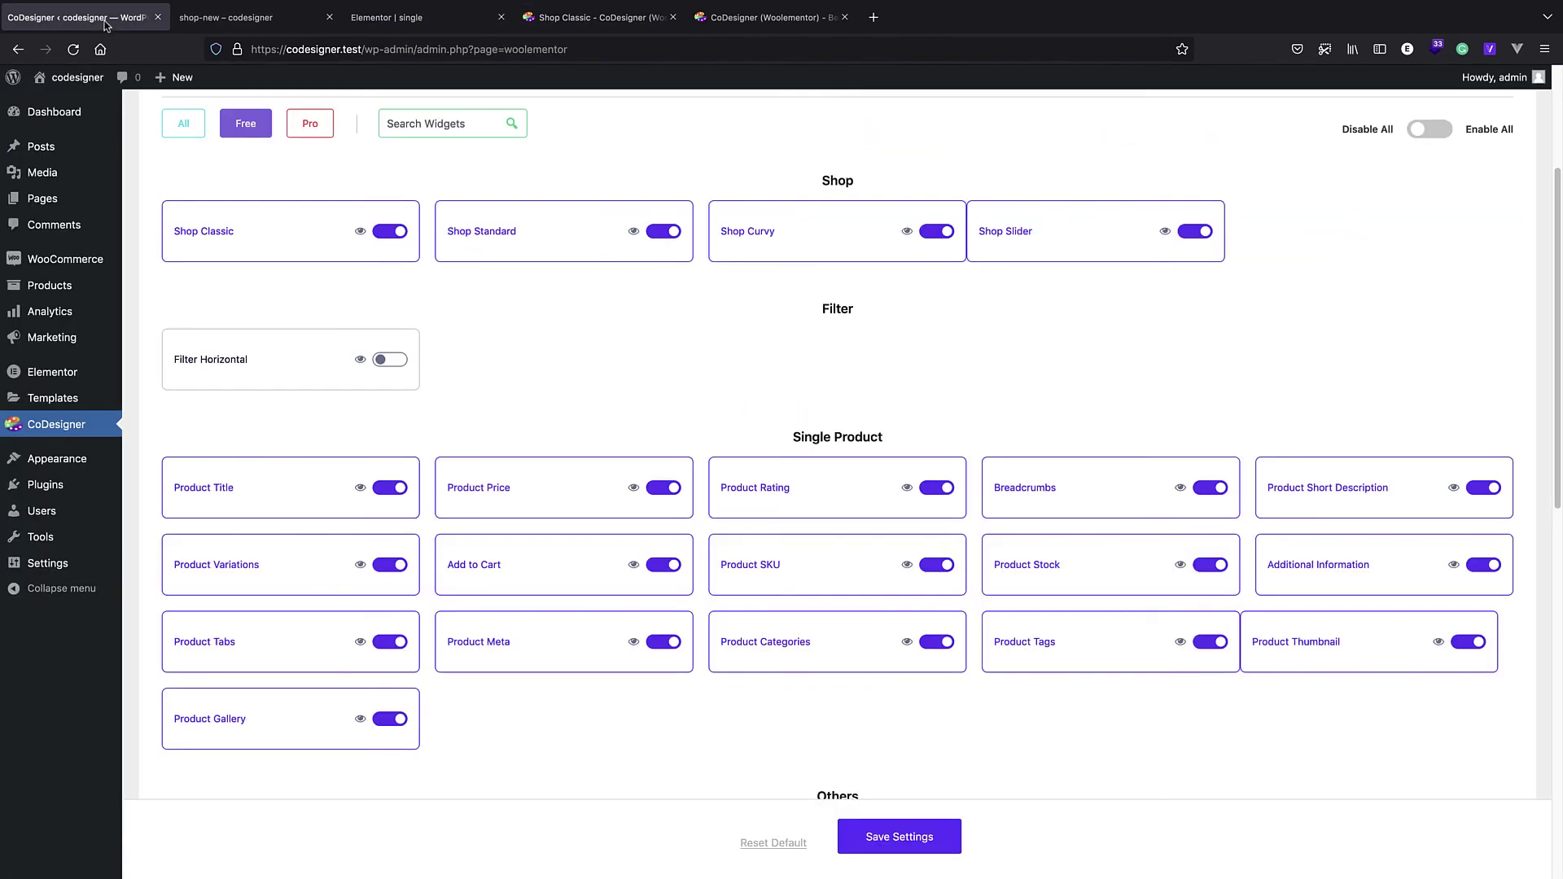
pyautogui.click(242, 25)
pyautogui.click(756, 20)
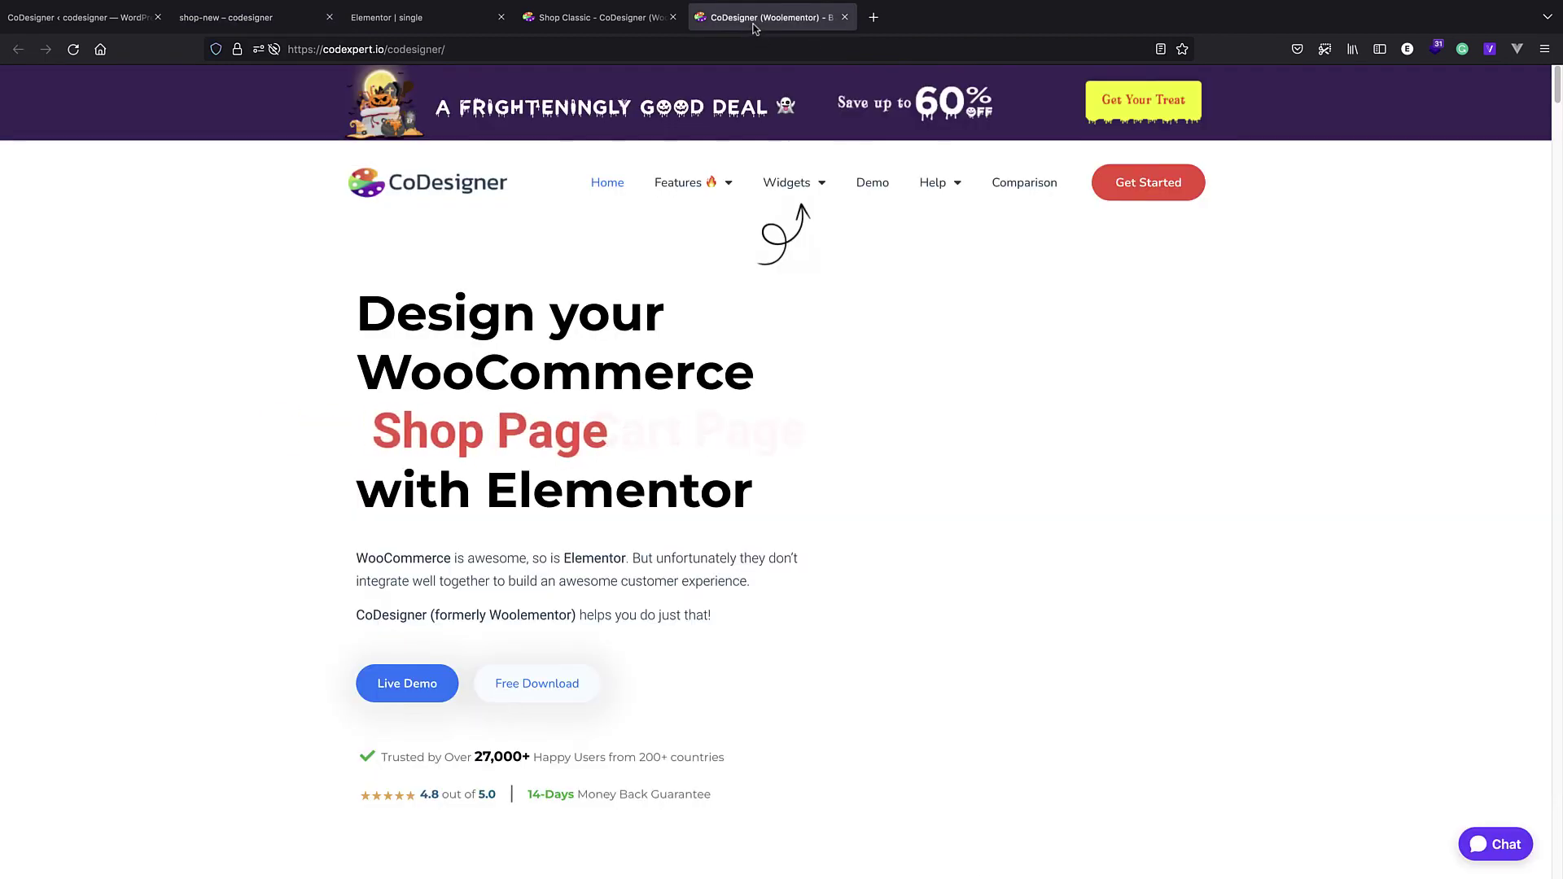
pyautogui.click(566, 22)
# Step: Visit the codesigner site and view the single page, the shop-new page and the Hoodie product page
pyautogui.click(52, 20)
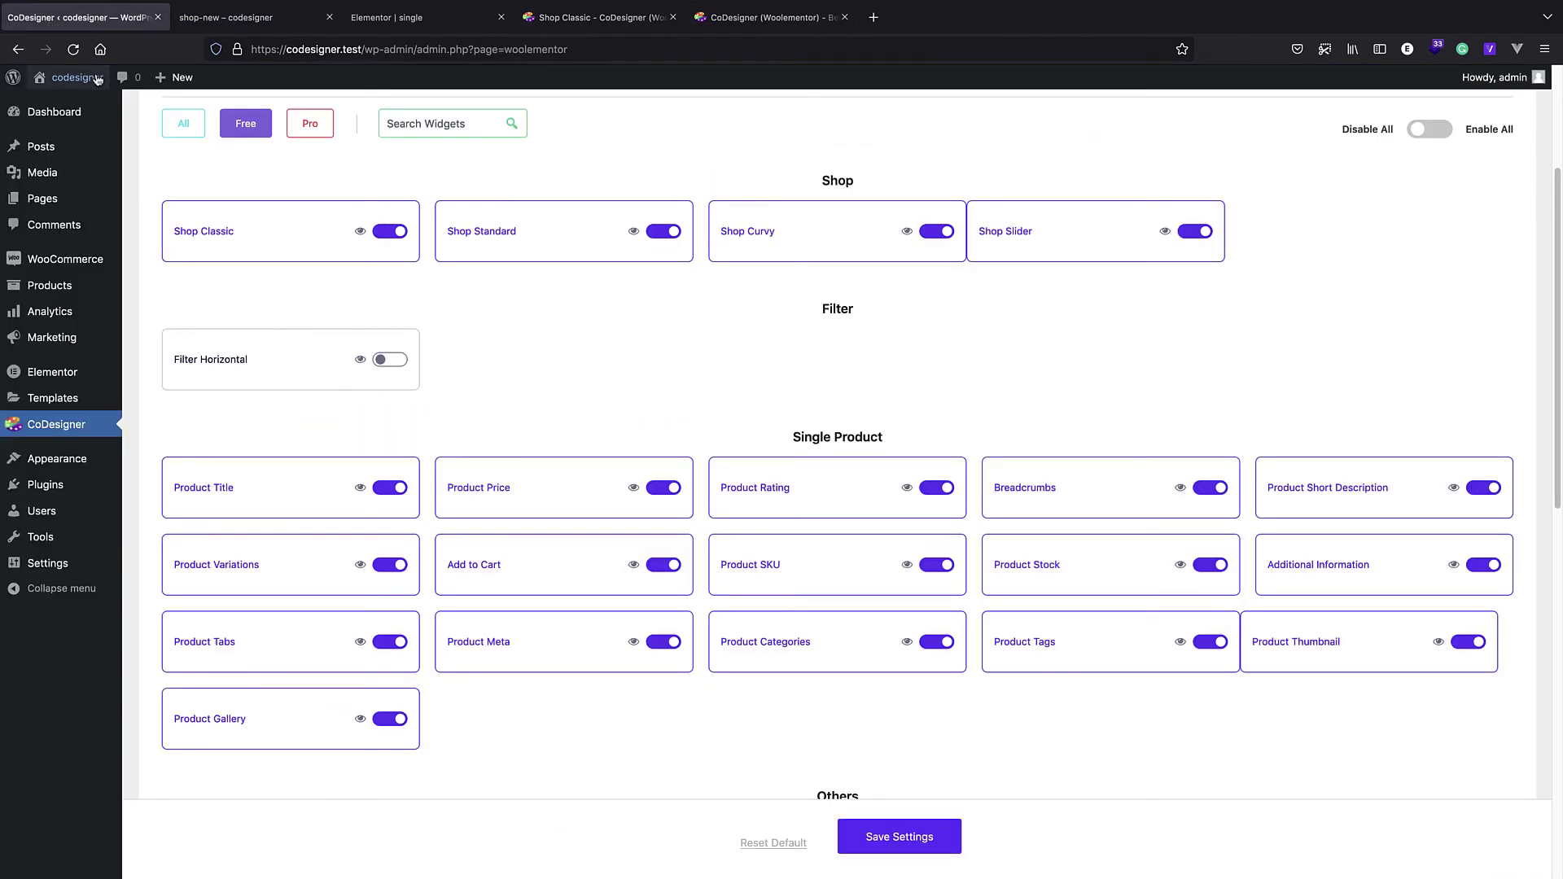
pyautogui.click(67, 77)
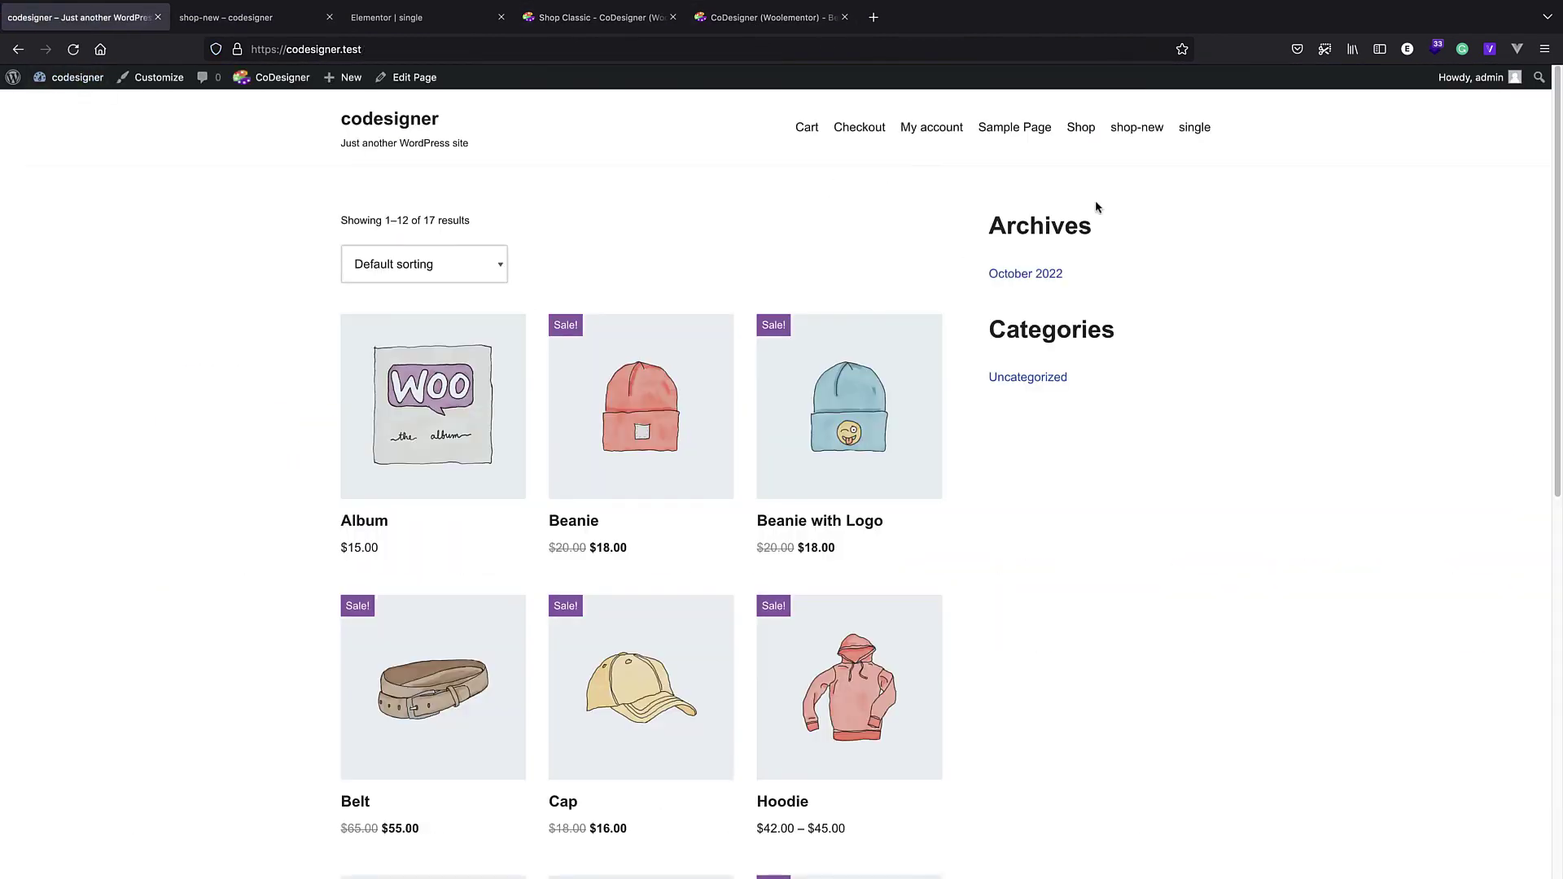
pyautogui.click(1194, 130)
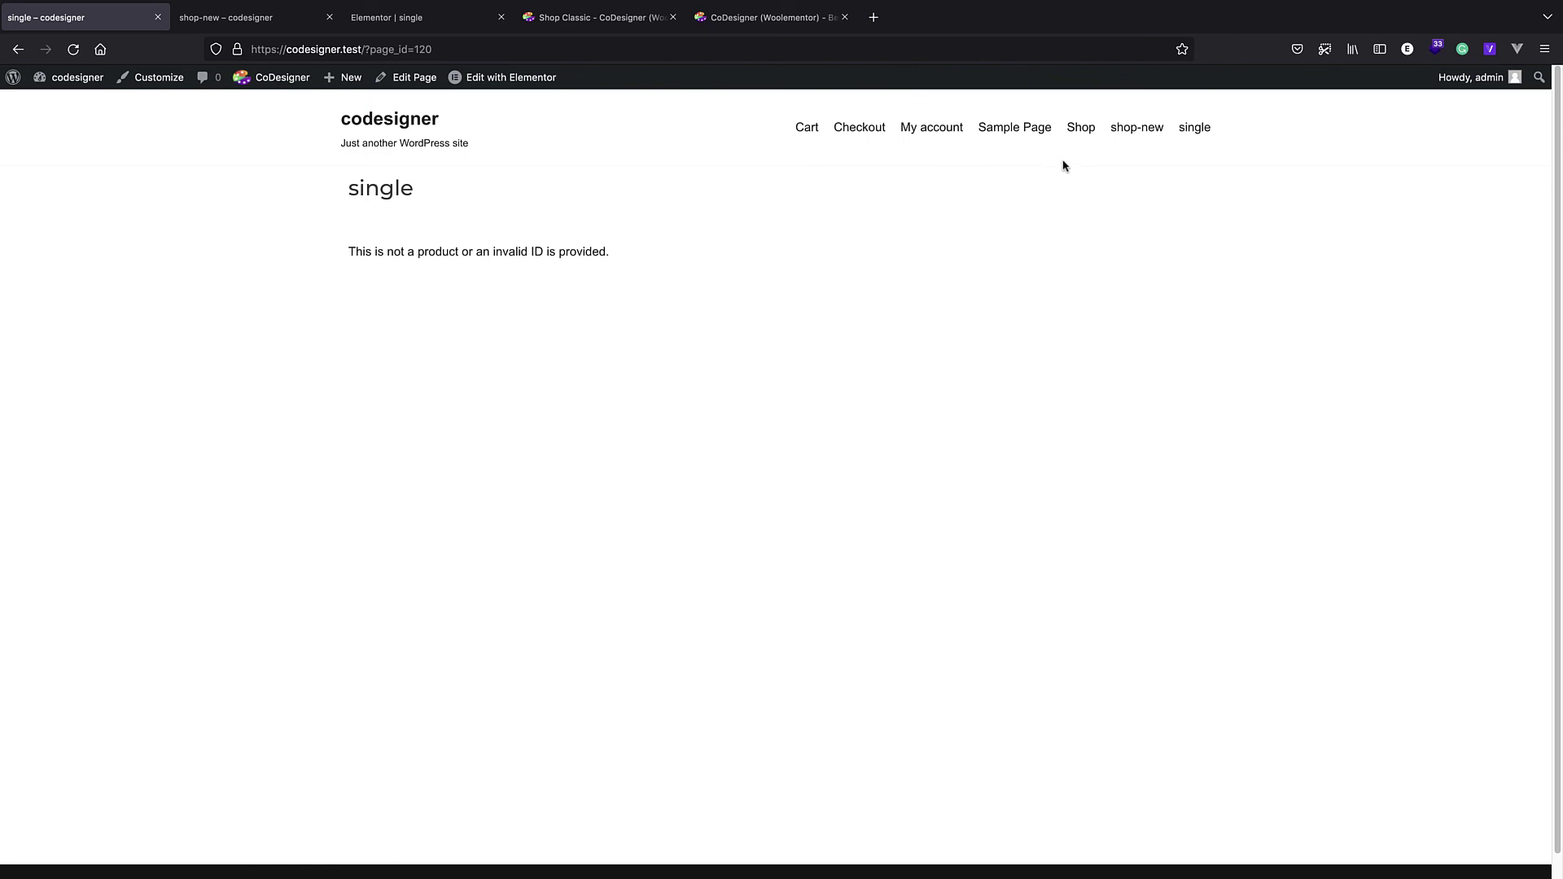
pyautogui.click(1128, 131)
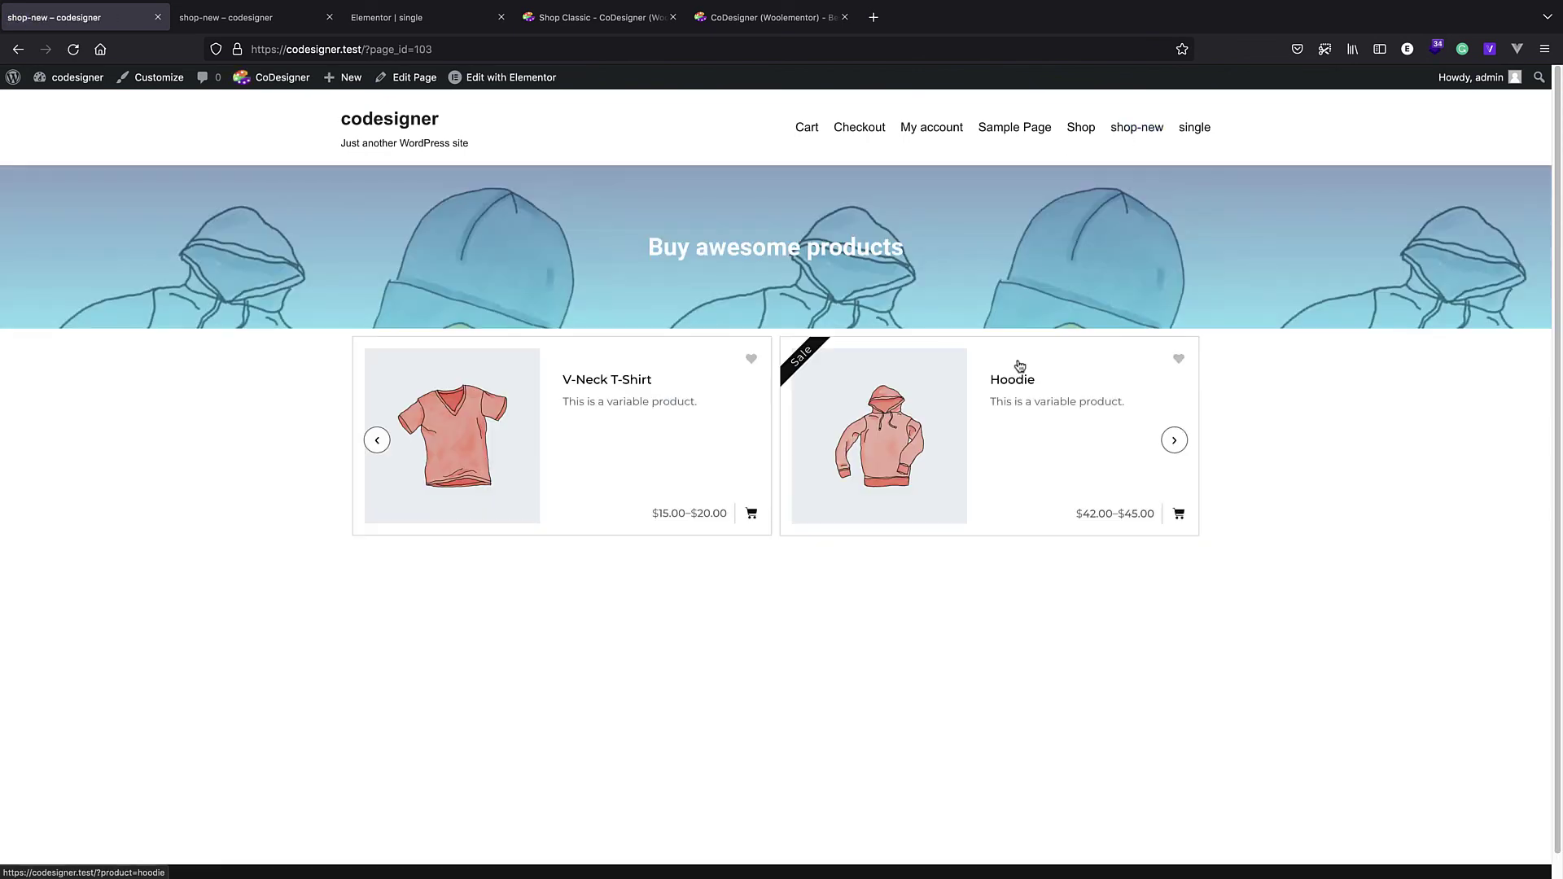
pyautogui.click(1014, 382)
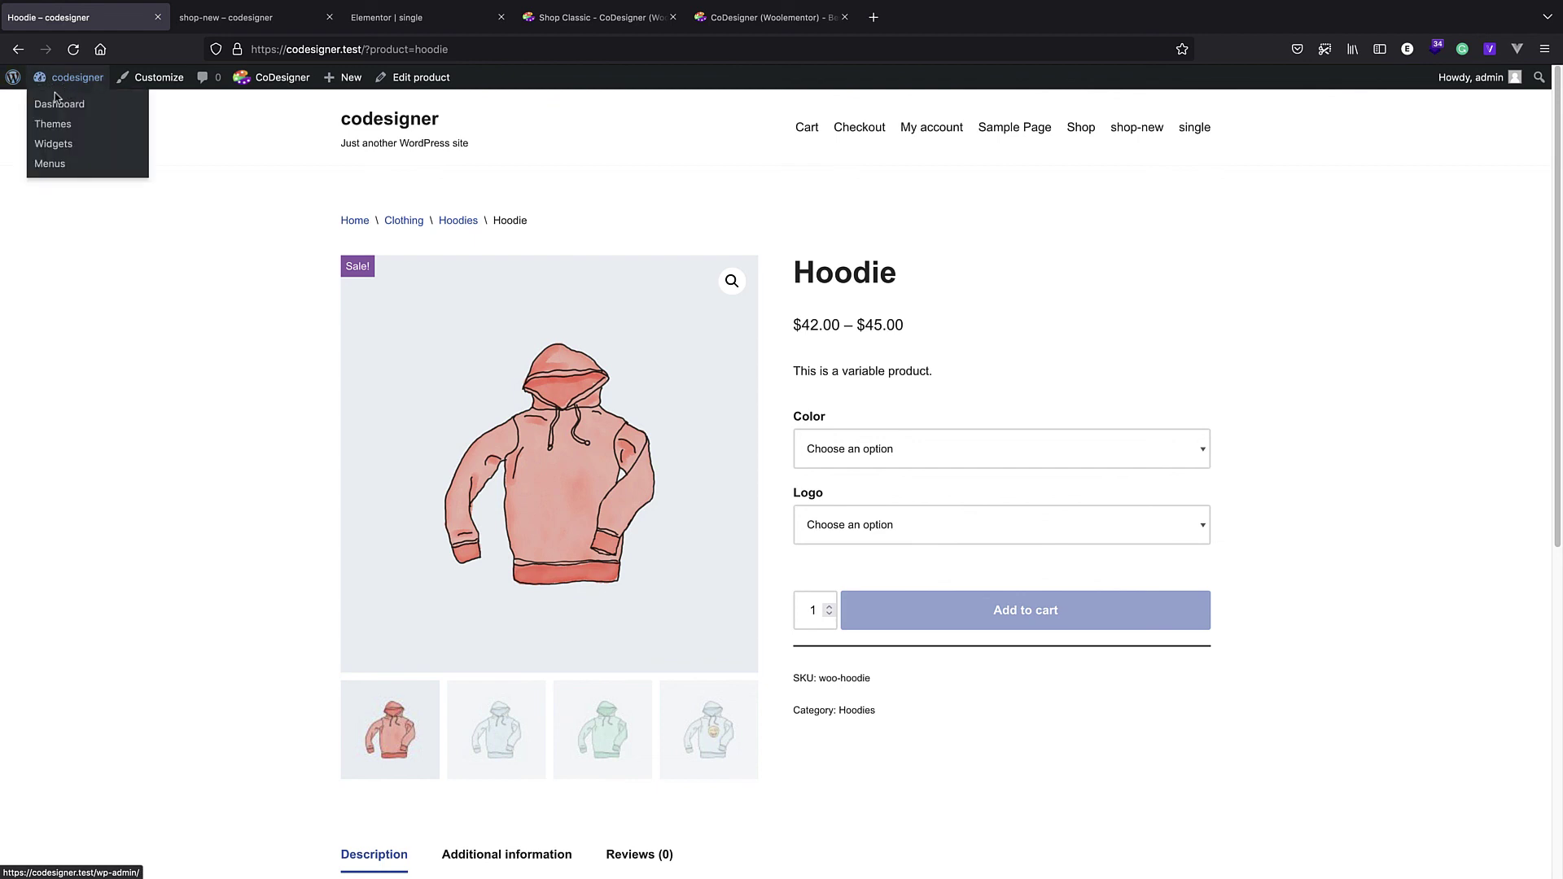
# Step: Leave the Hoodie product page, return to the "single" page's Elementor editor and delete the section holding the product widgets
pyautogui.click(49, 104)
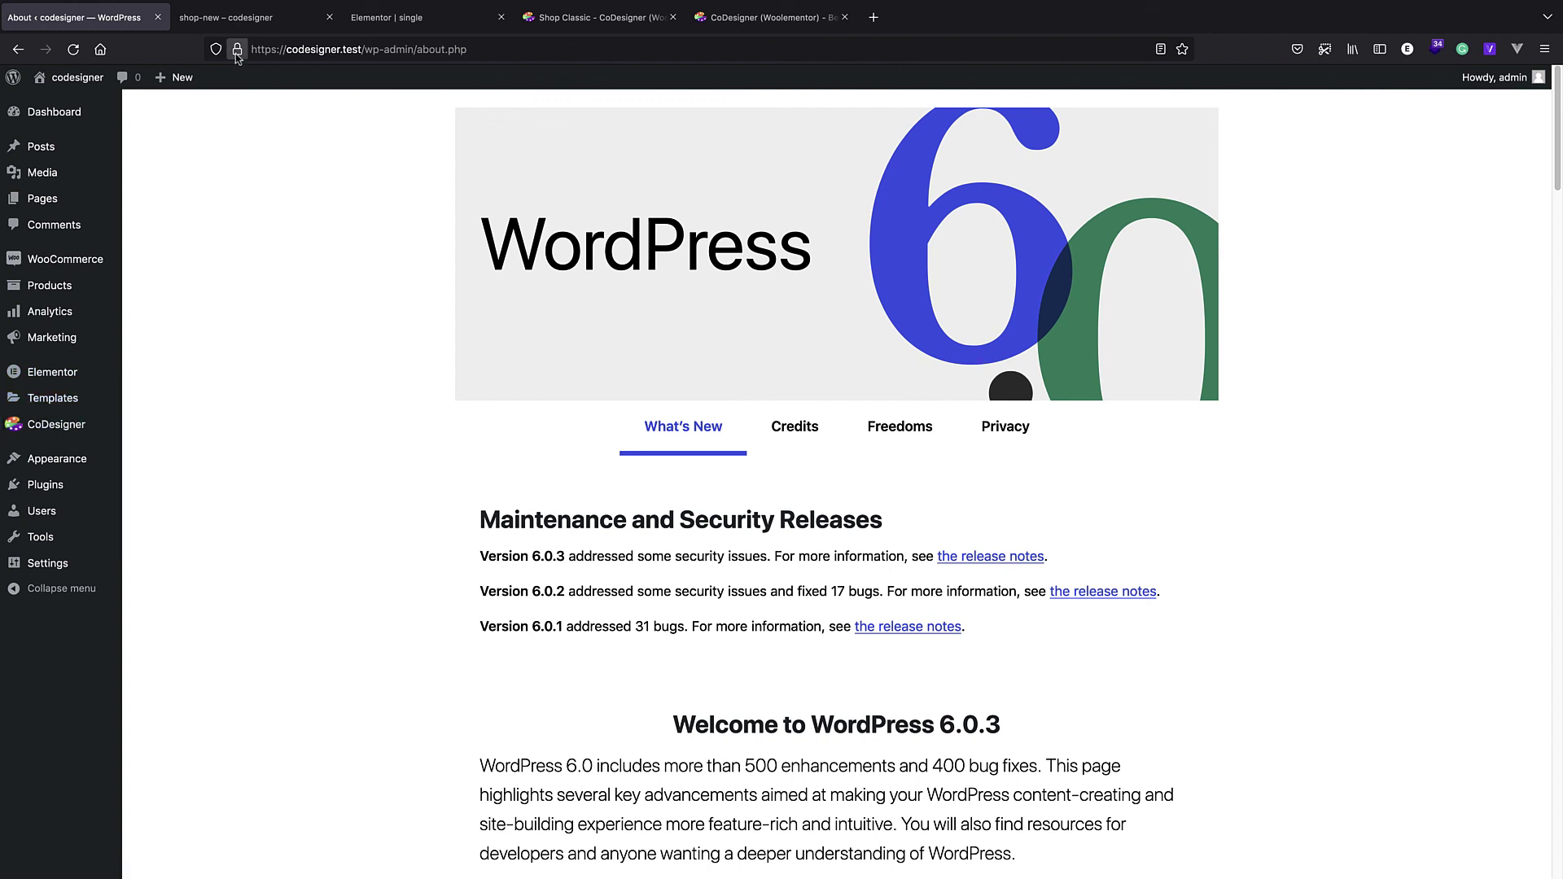
pyautogui.moveTo(72, 367)
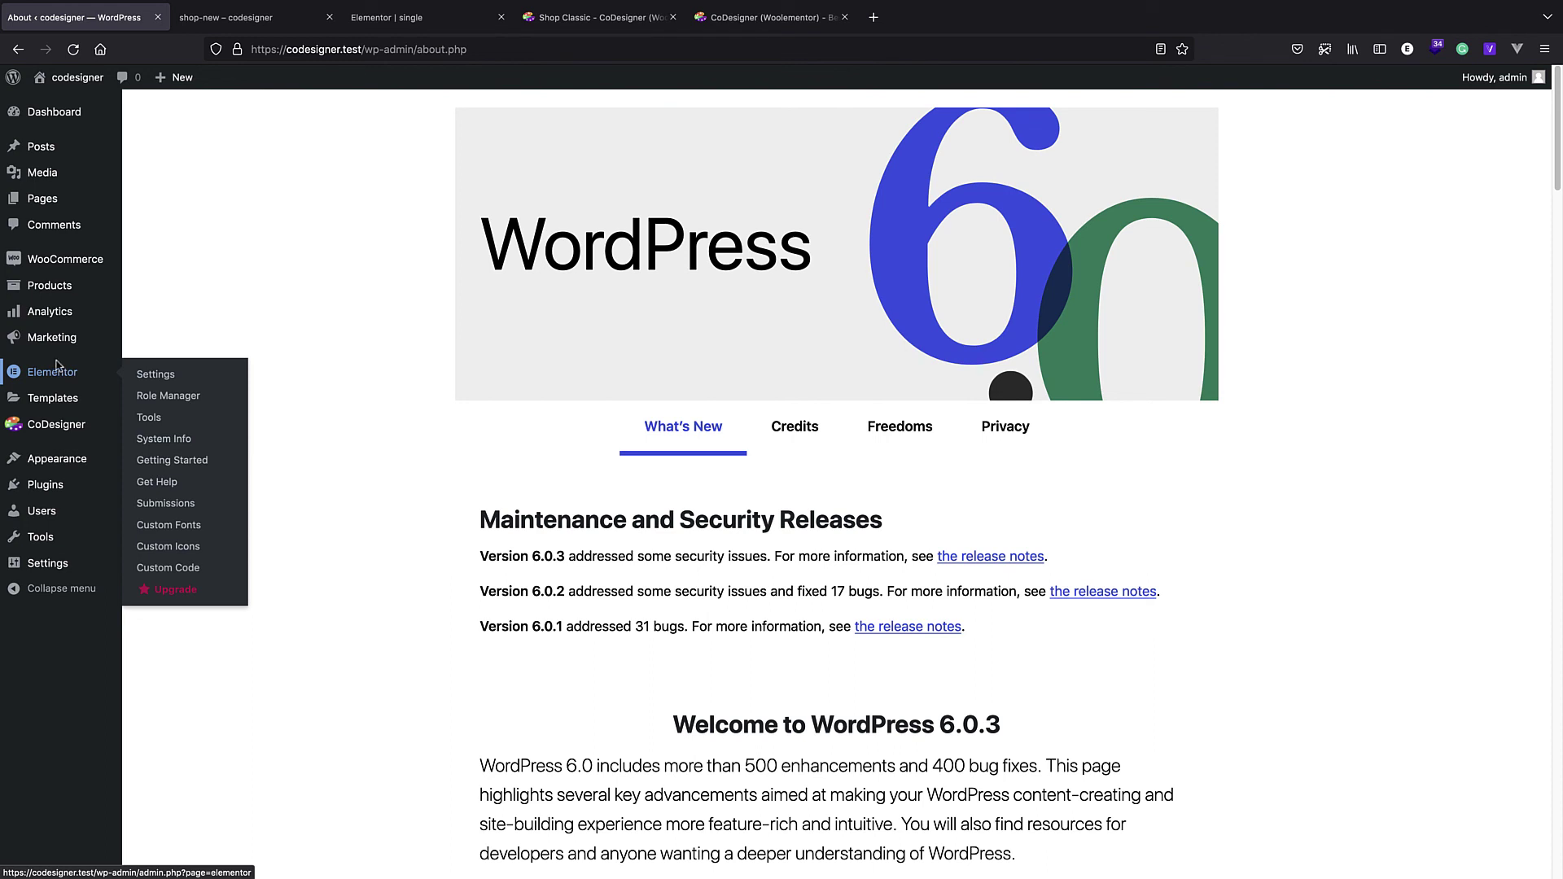
pyautogui.click(232, 23)
pyautogui.click(451, 24)
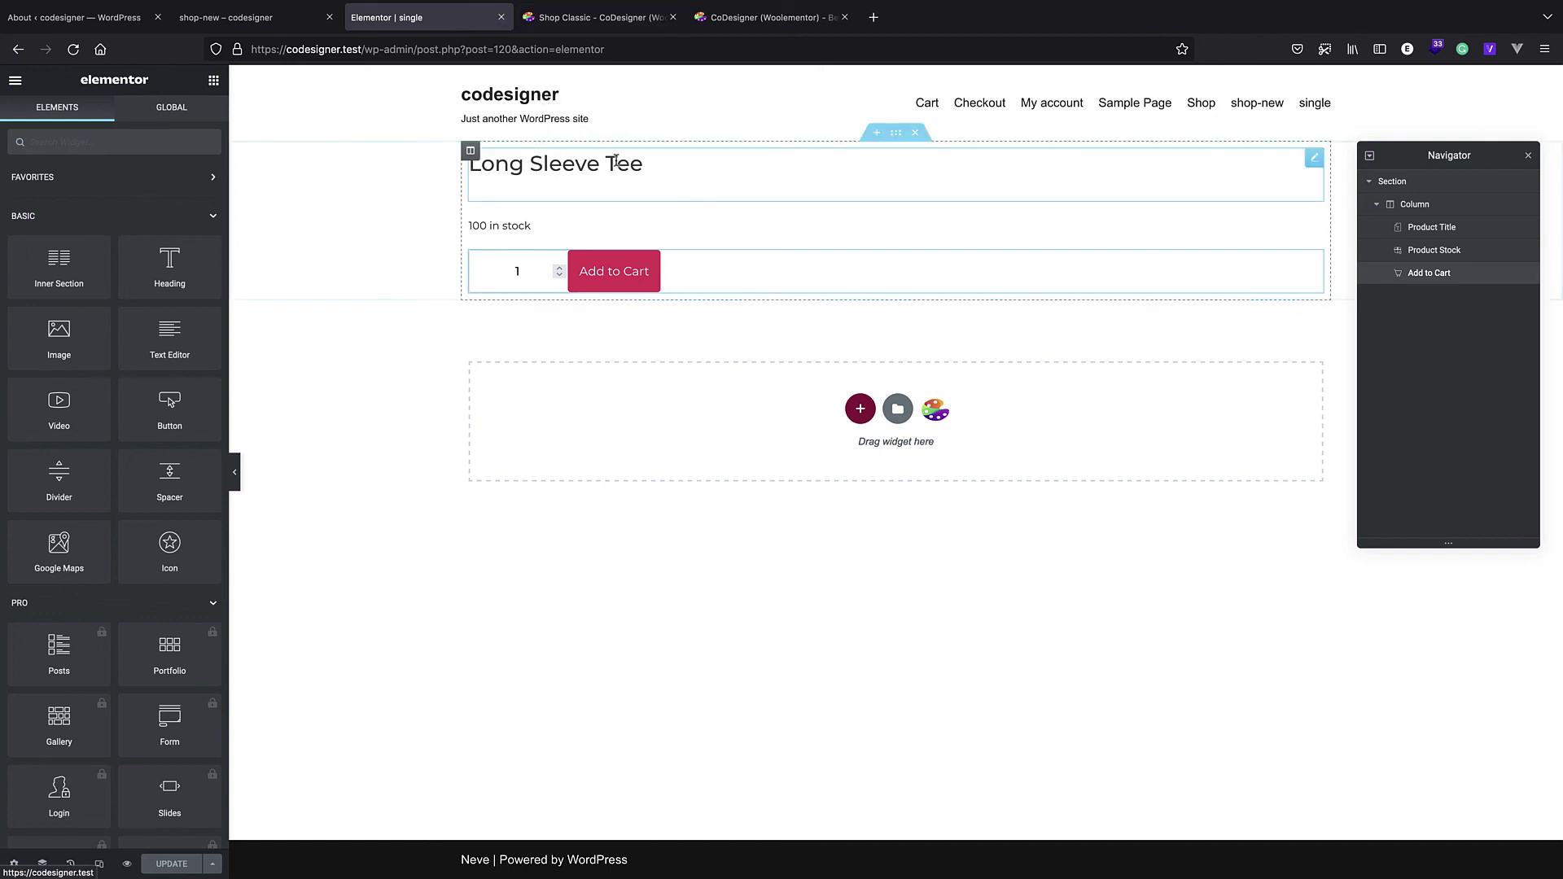
pyautogui.click(915, 134)
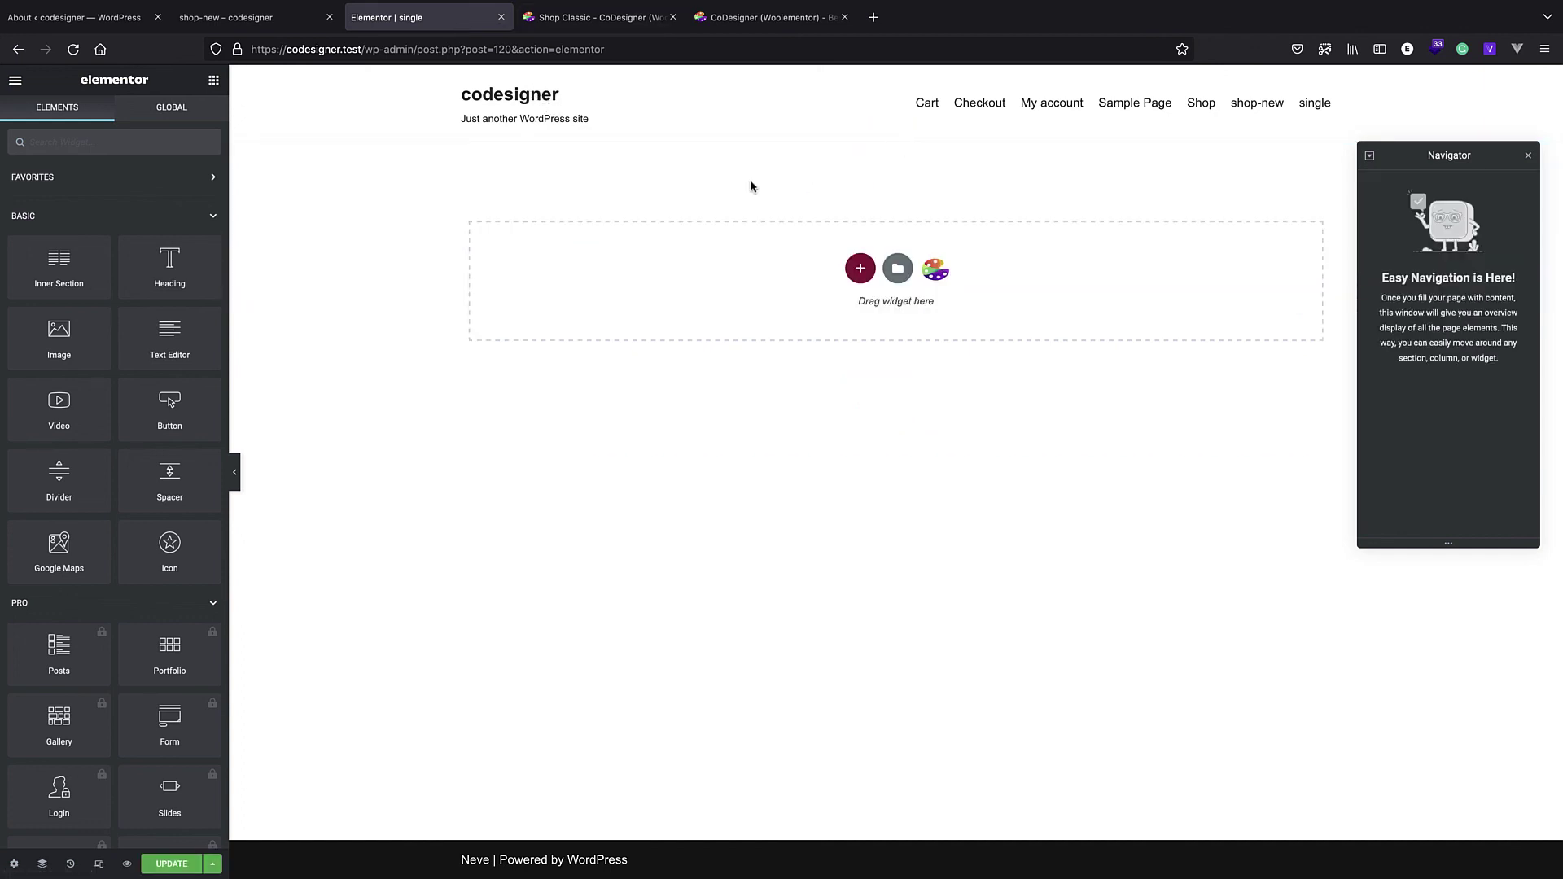
# Step: Dock the Navigator beside the canvas and insert the Nike Pegasus single product page template from the CoDesigner library
pyautogui.moveTo(1473, 147); pyautogui.dragTo(1551, 144)
pyautogui.click(842, 275)
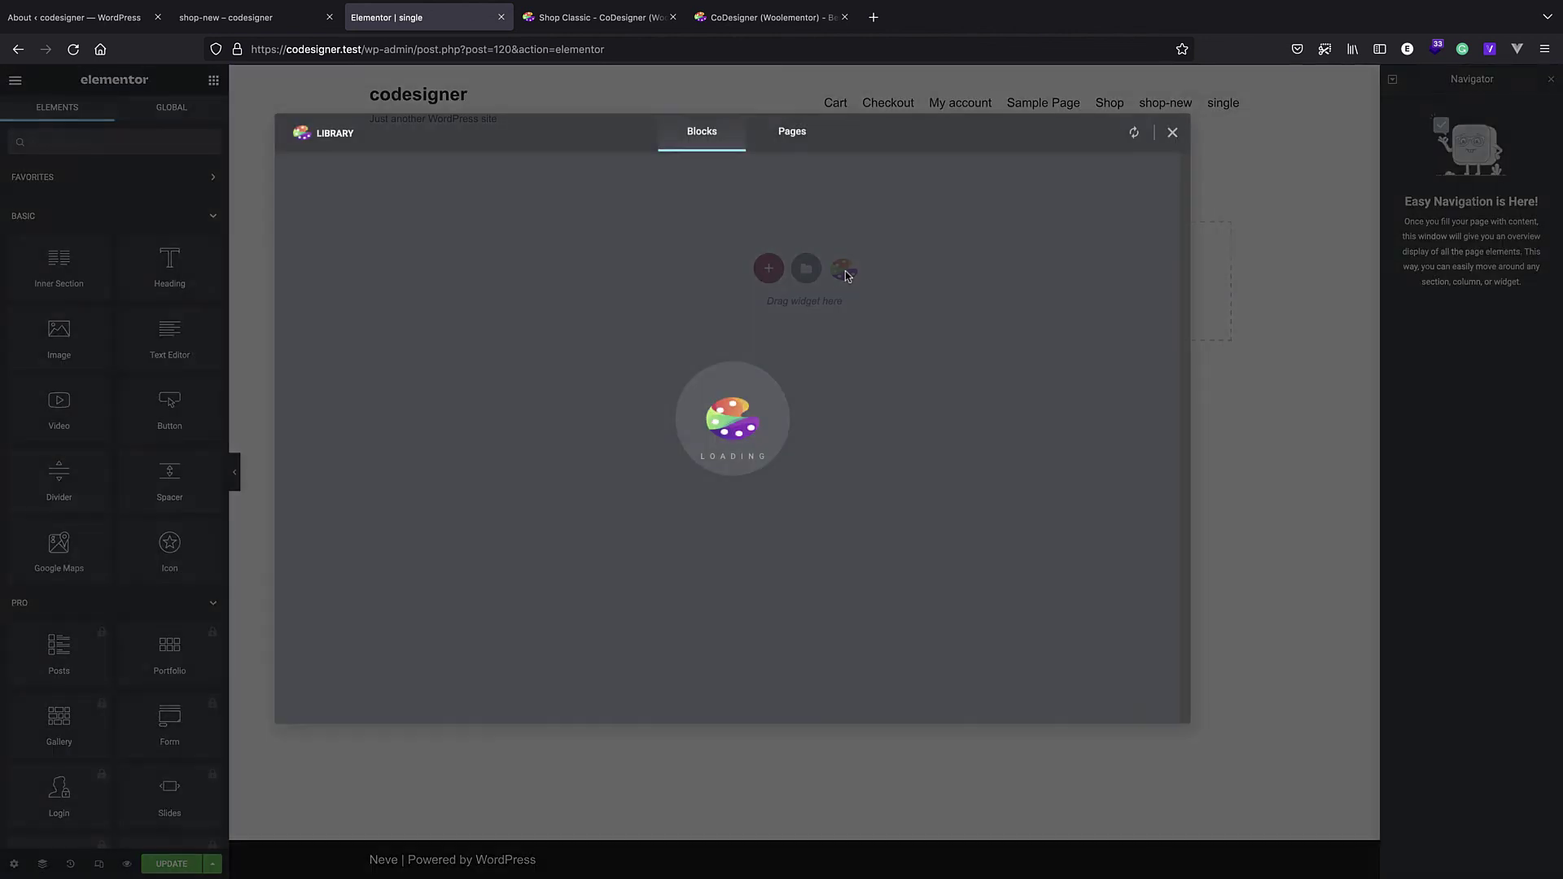
pyautogui.press('Escape')
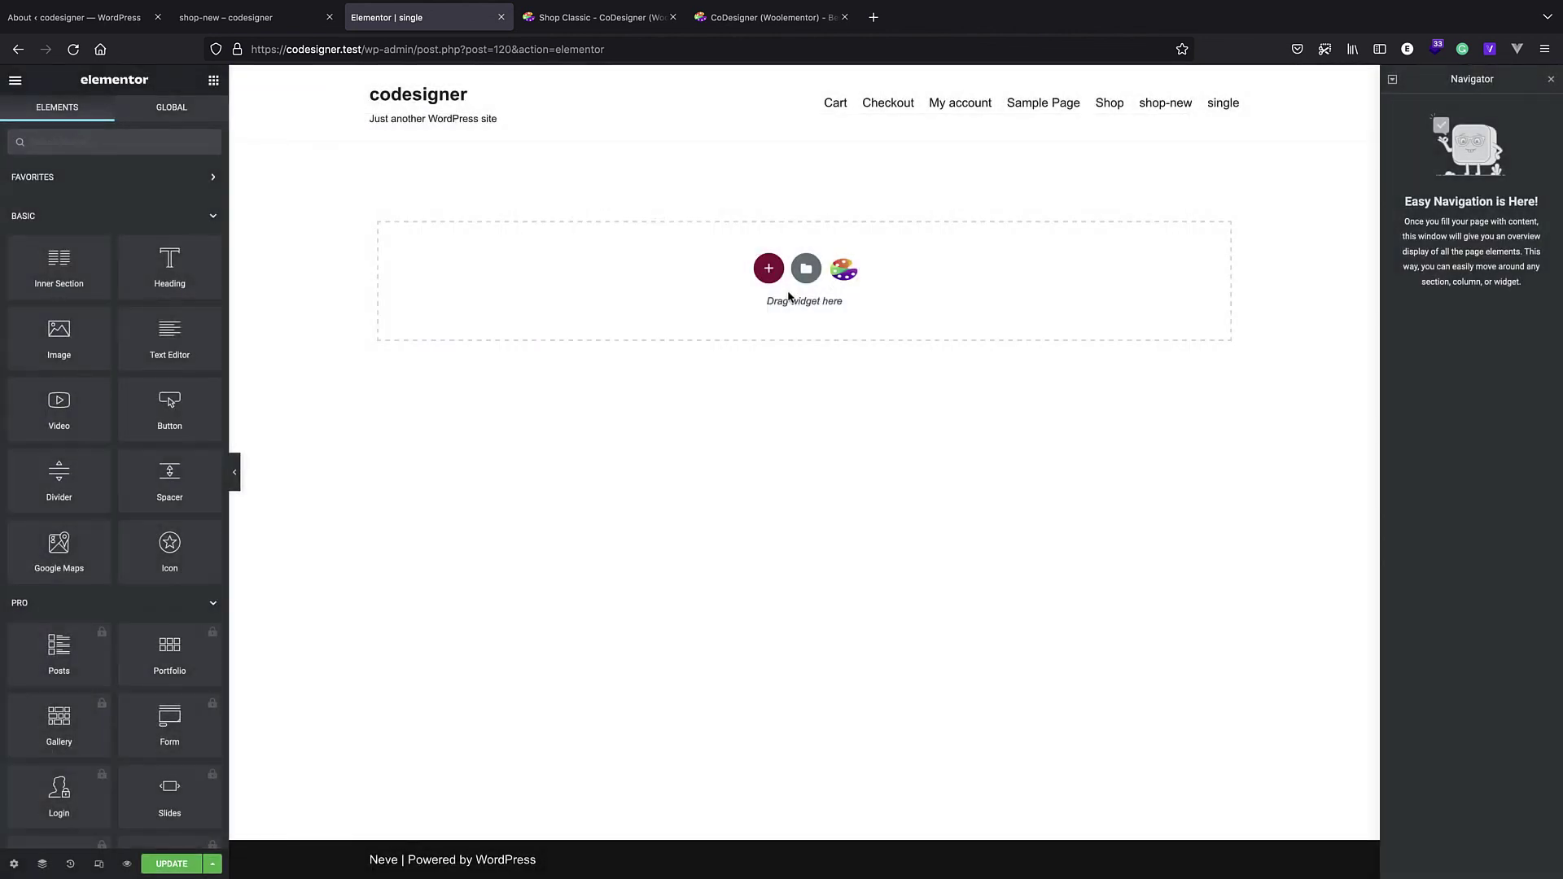
pyautogui.click(845, 272)
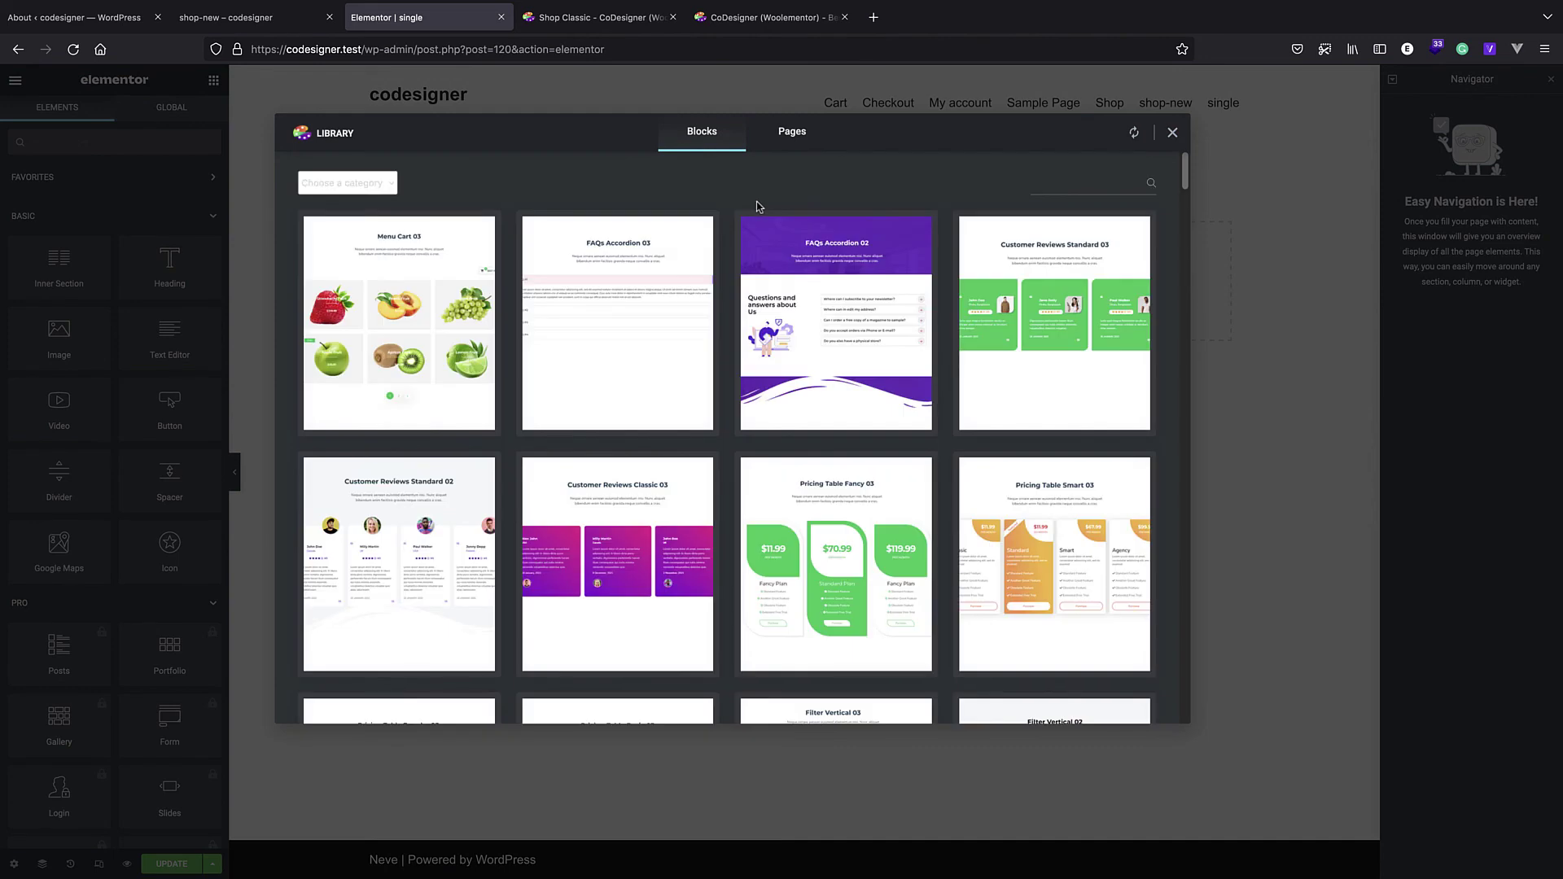
pyautogui.click(783, 135)
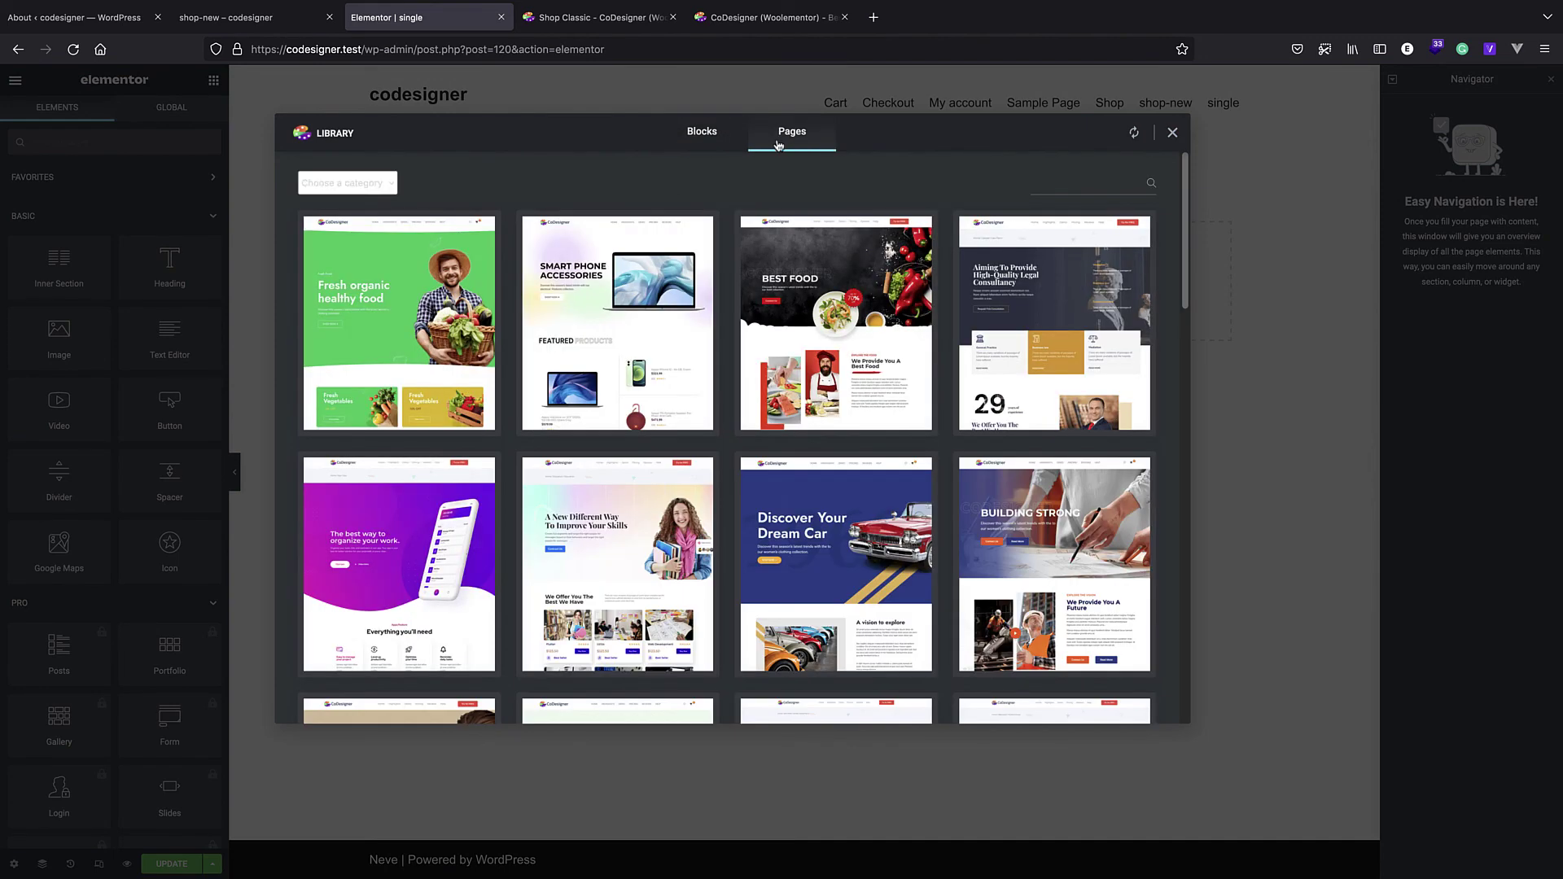
pyautogui.scroll(-15, 593, 568)
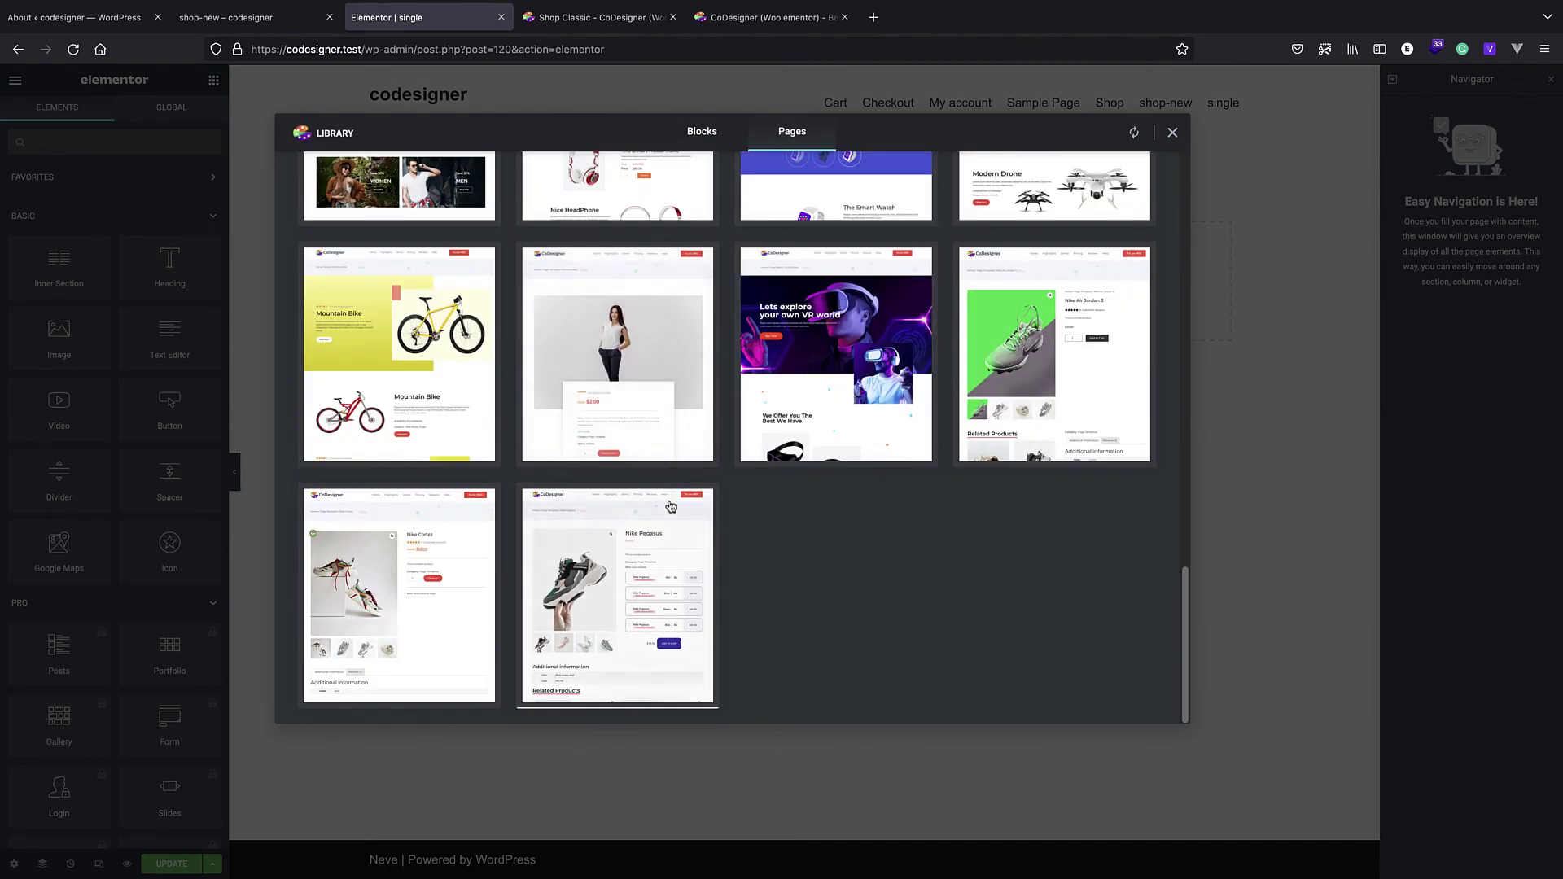
pyautogui.click(589, 561)
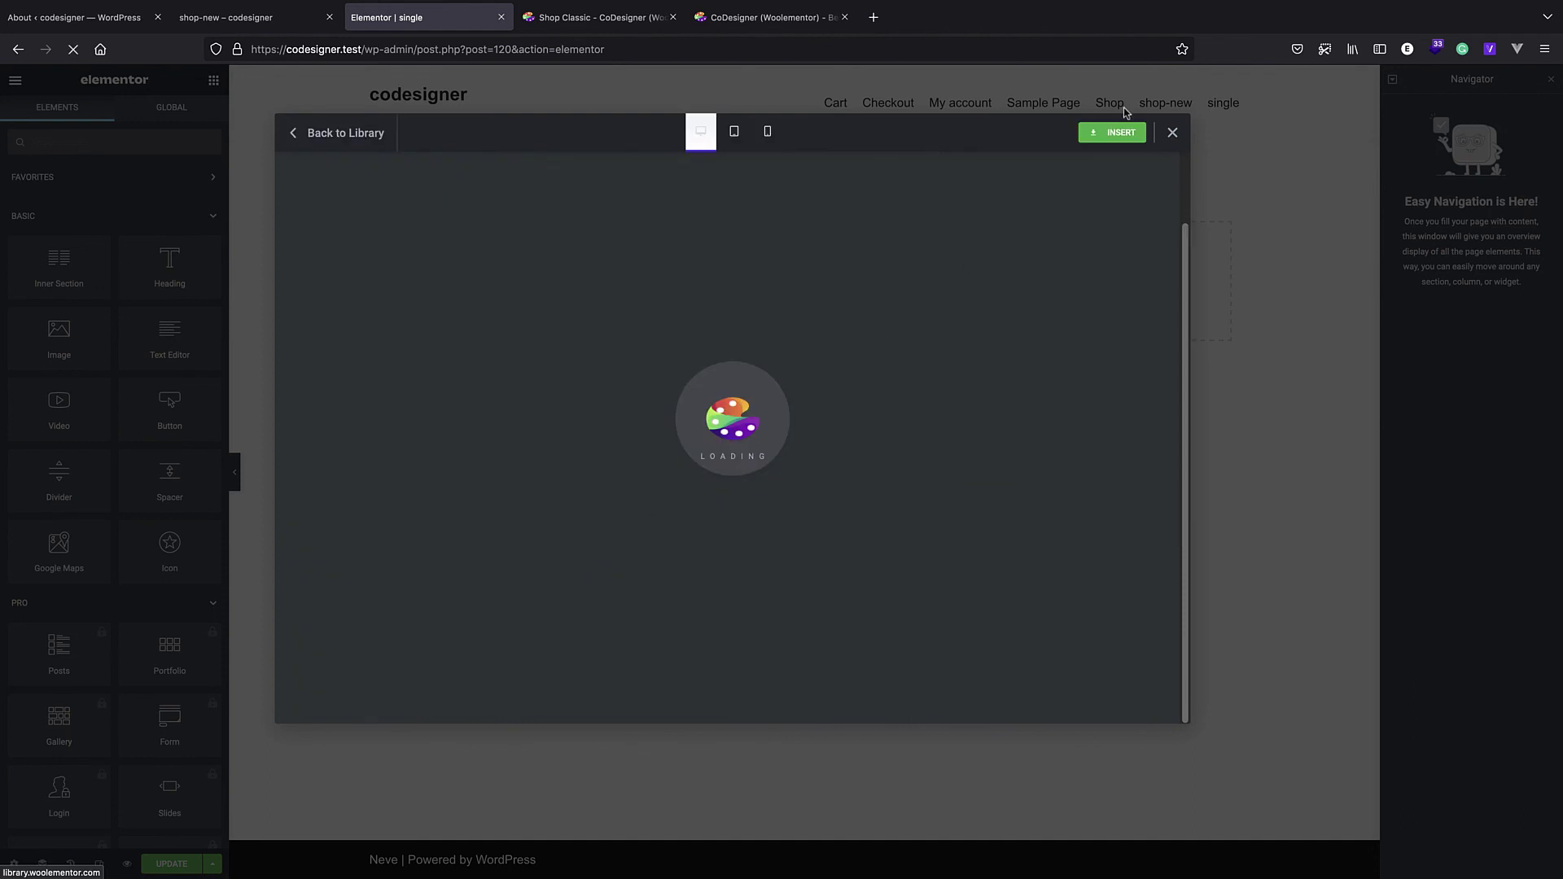
pyautogui.click(1122, 132)
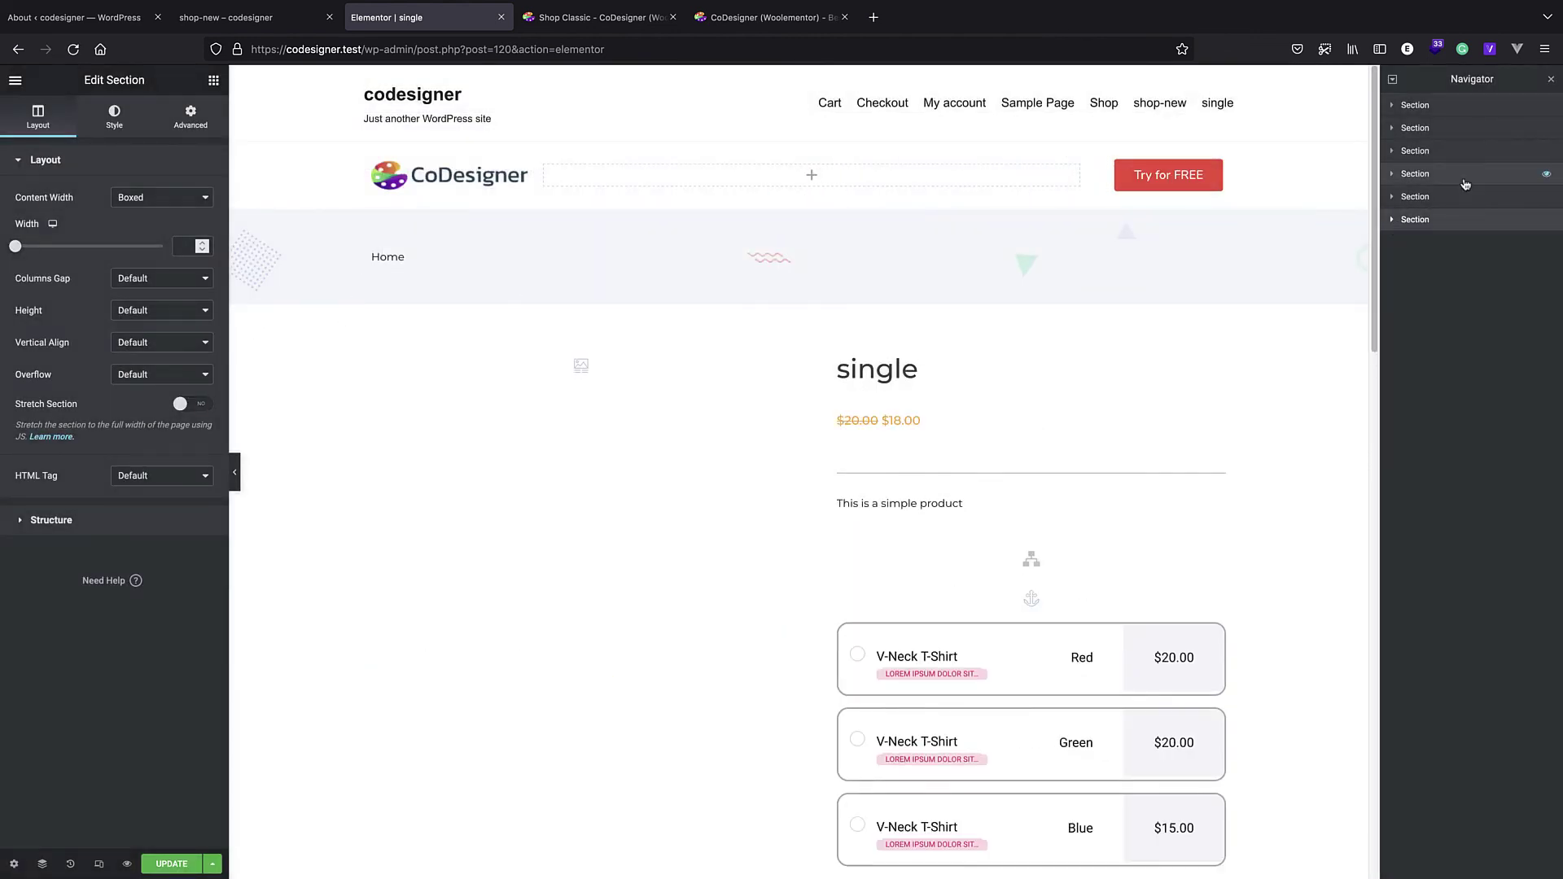
# Step: Locate the Related Products section of the inserted product page template through the fifth section in the Navigator
pyautogui.click(1446, 196)
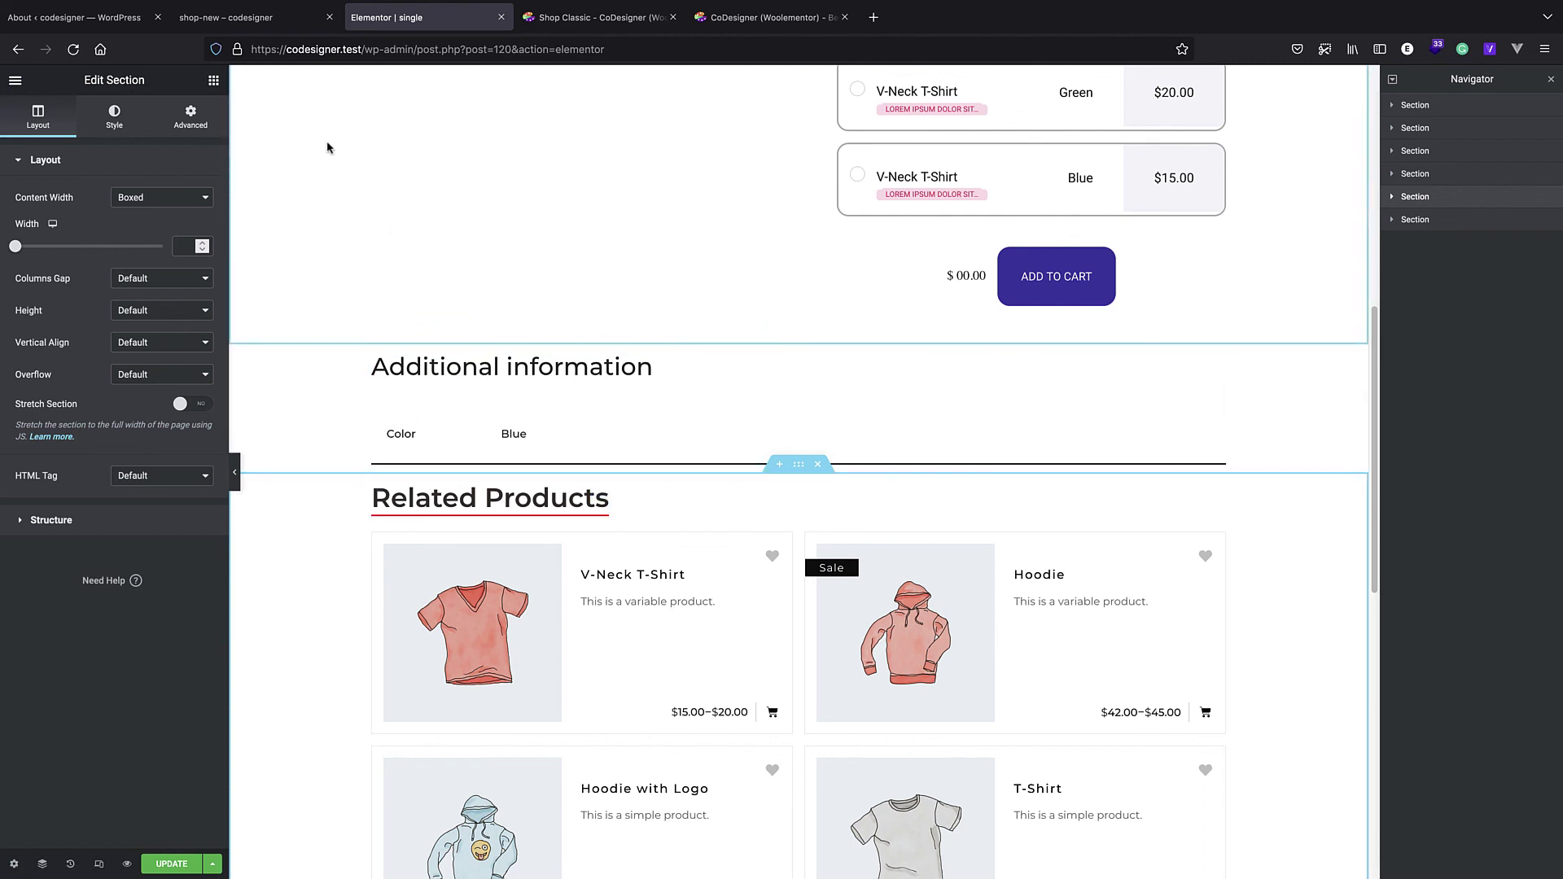
# Step: Switch to the WordPress dashboard, open the CoDesigner Elements settings and examine the widgets from the Shop group through Related Products
pyautogui.click(244, 18)
pyautogui.click(28, 20)
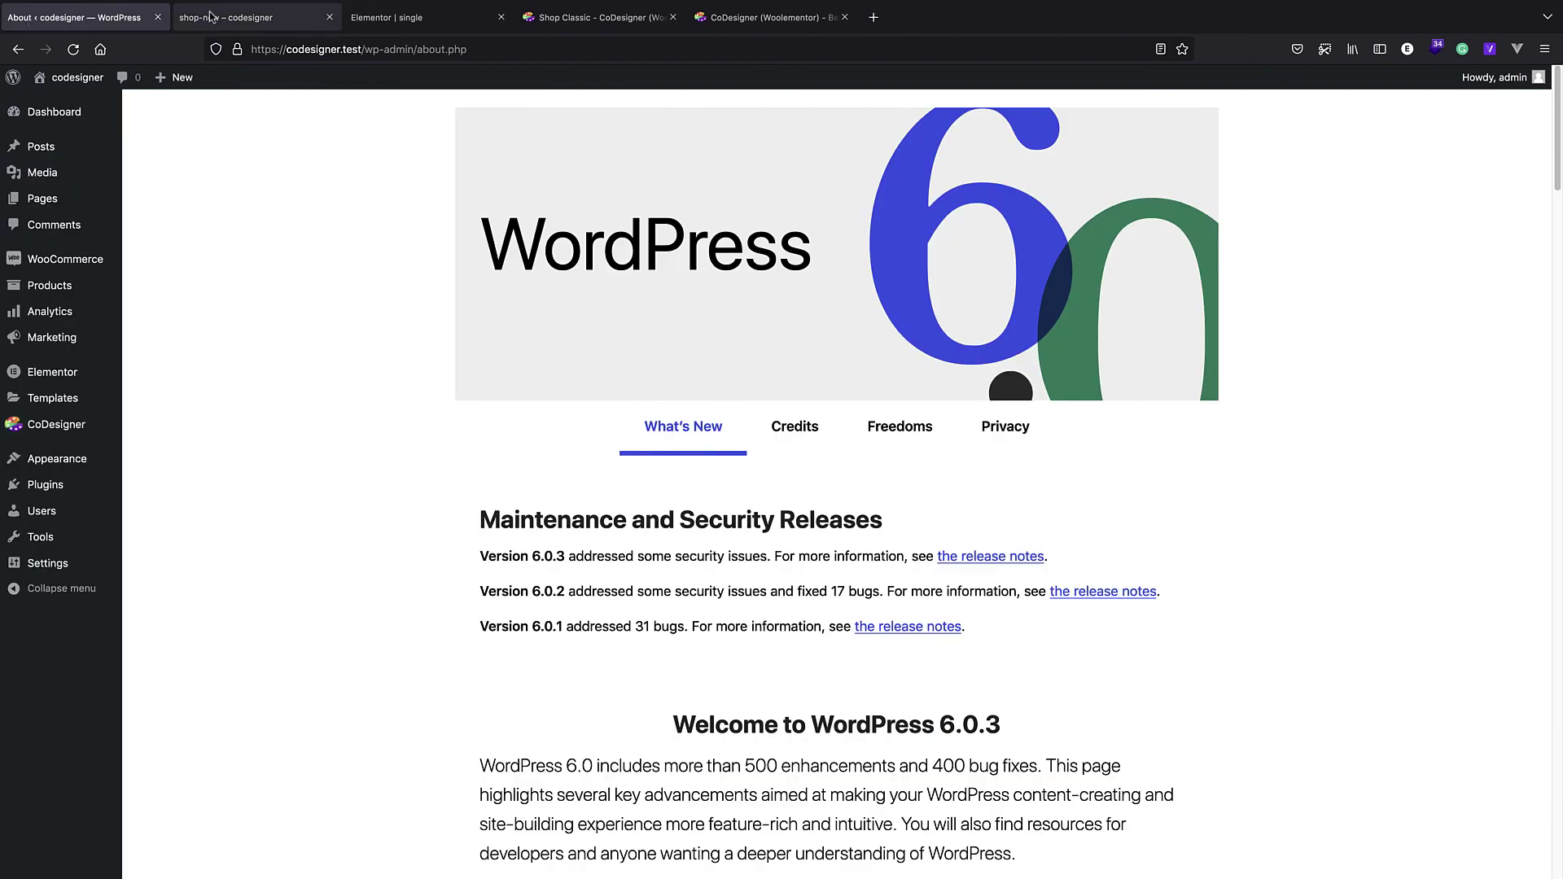
pyautogui.click(72, 425)
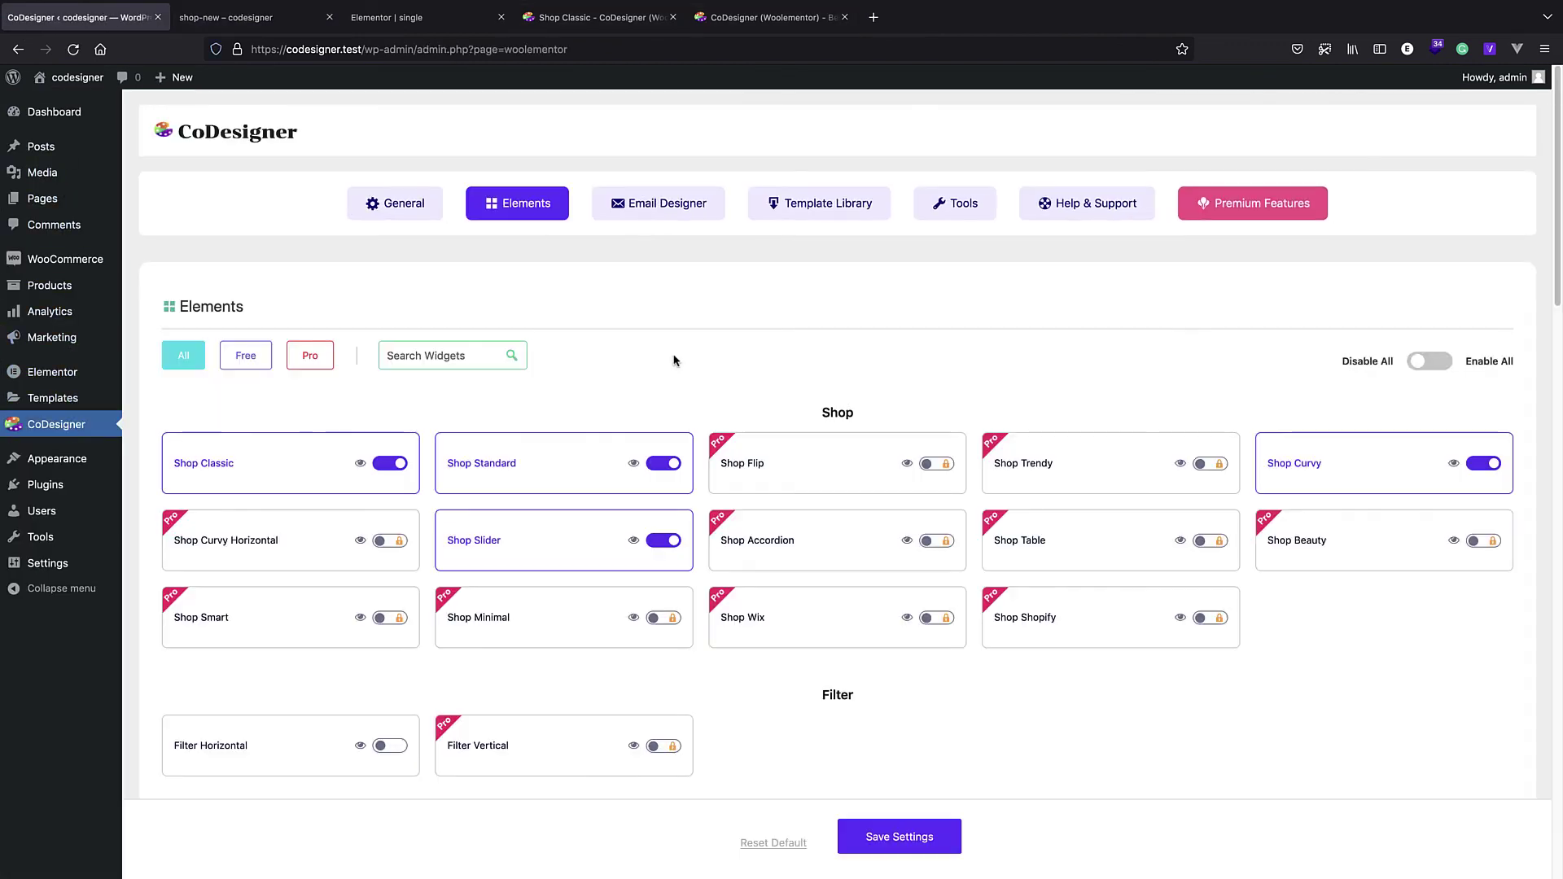
pyautogui.scroll(-9, 570, 544)
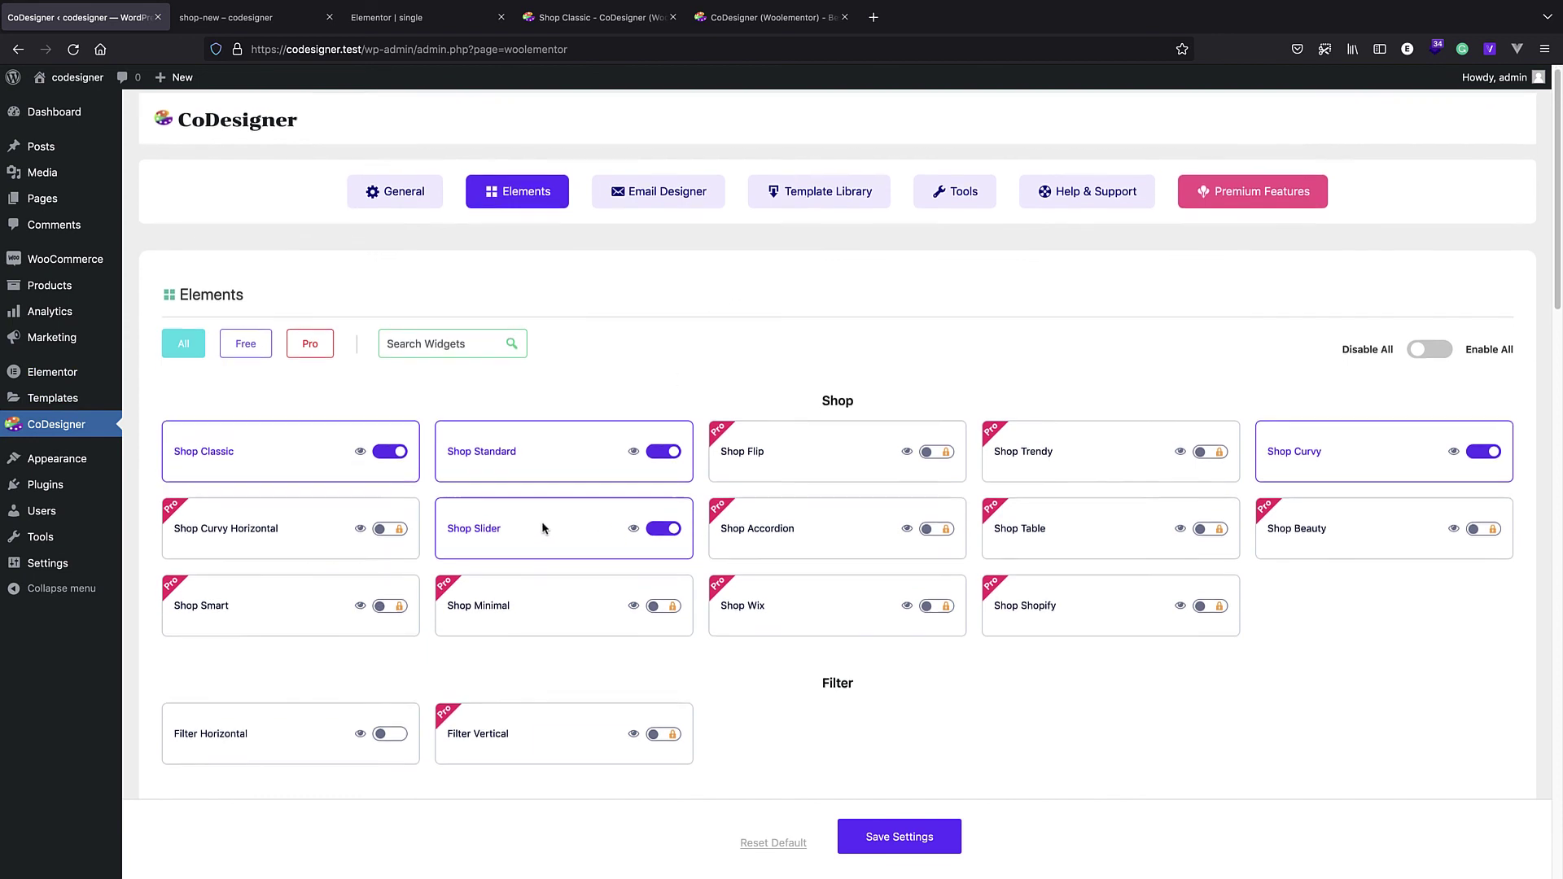
pyautogui.scroll(-1, 544, 532)
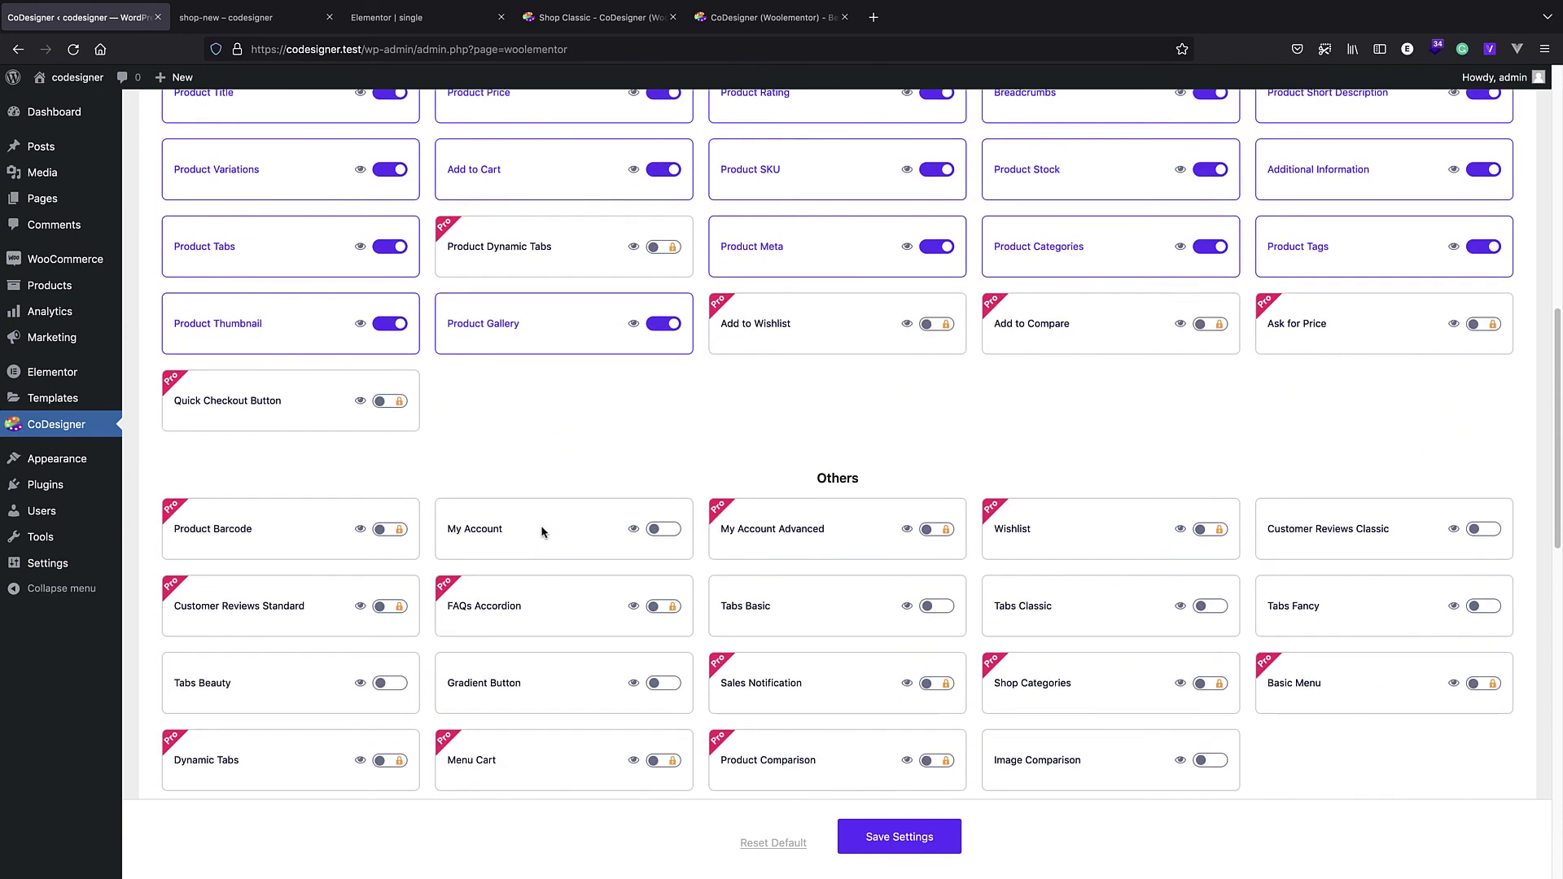
pyautogui.scroll(-4, 550, 528)
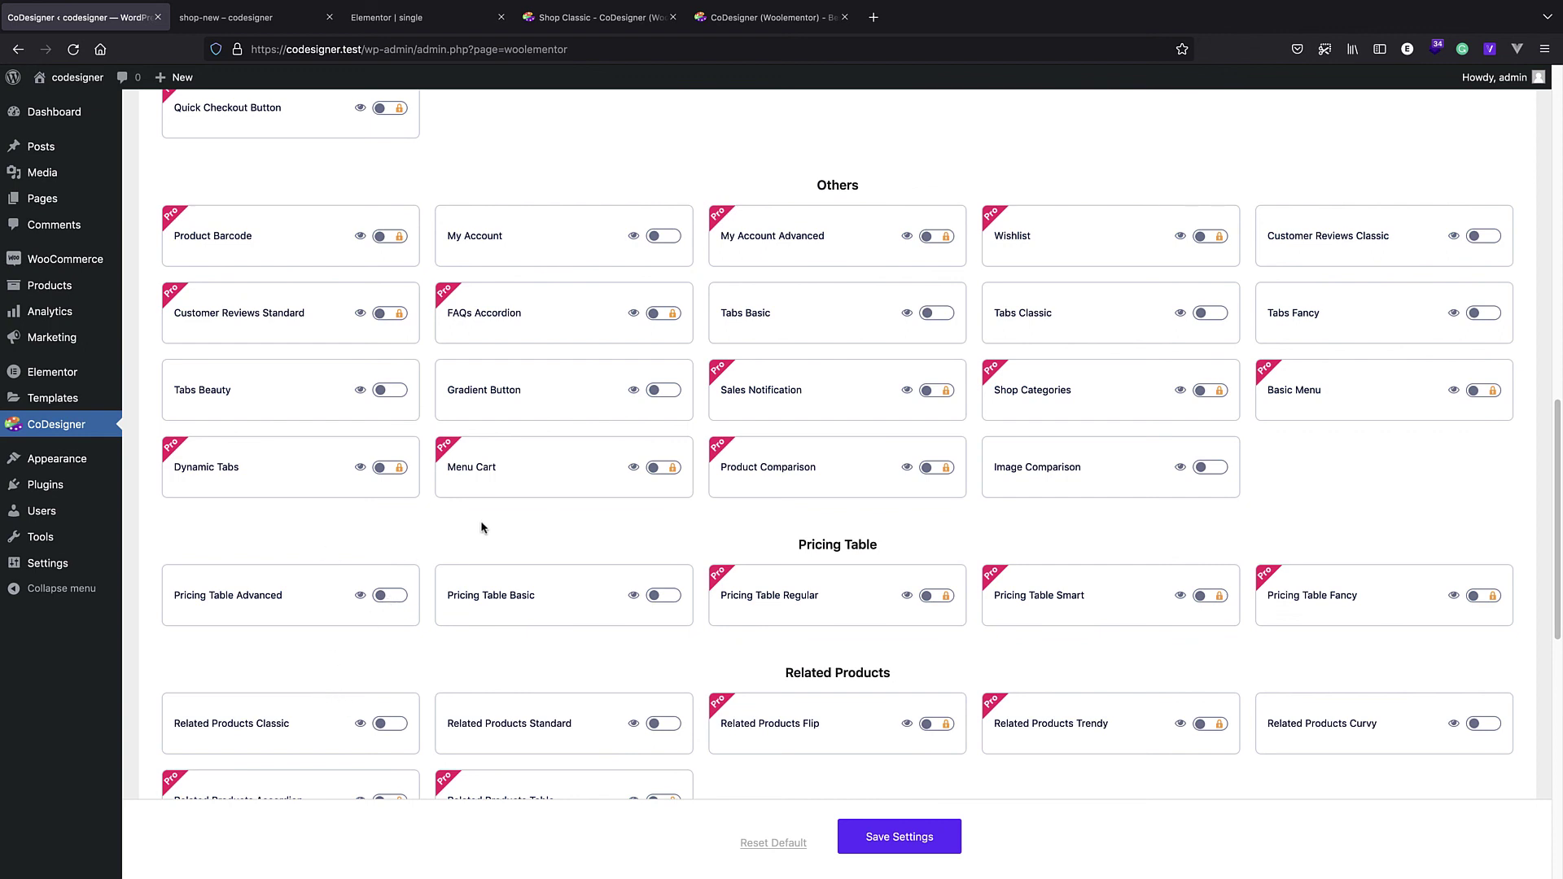
pyautogui.scroll(9, 480, 527)
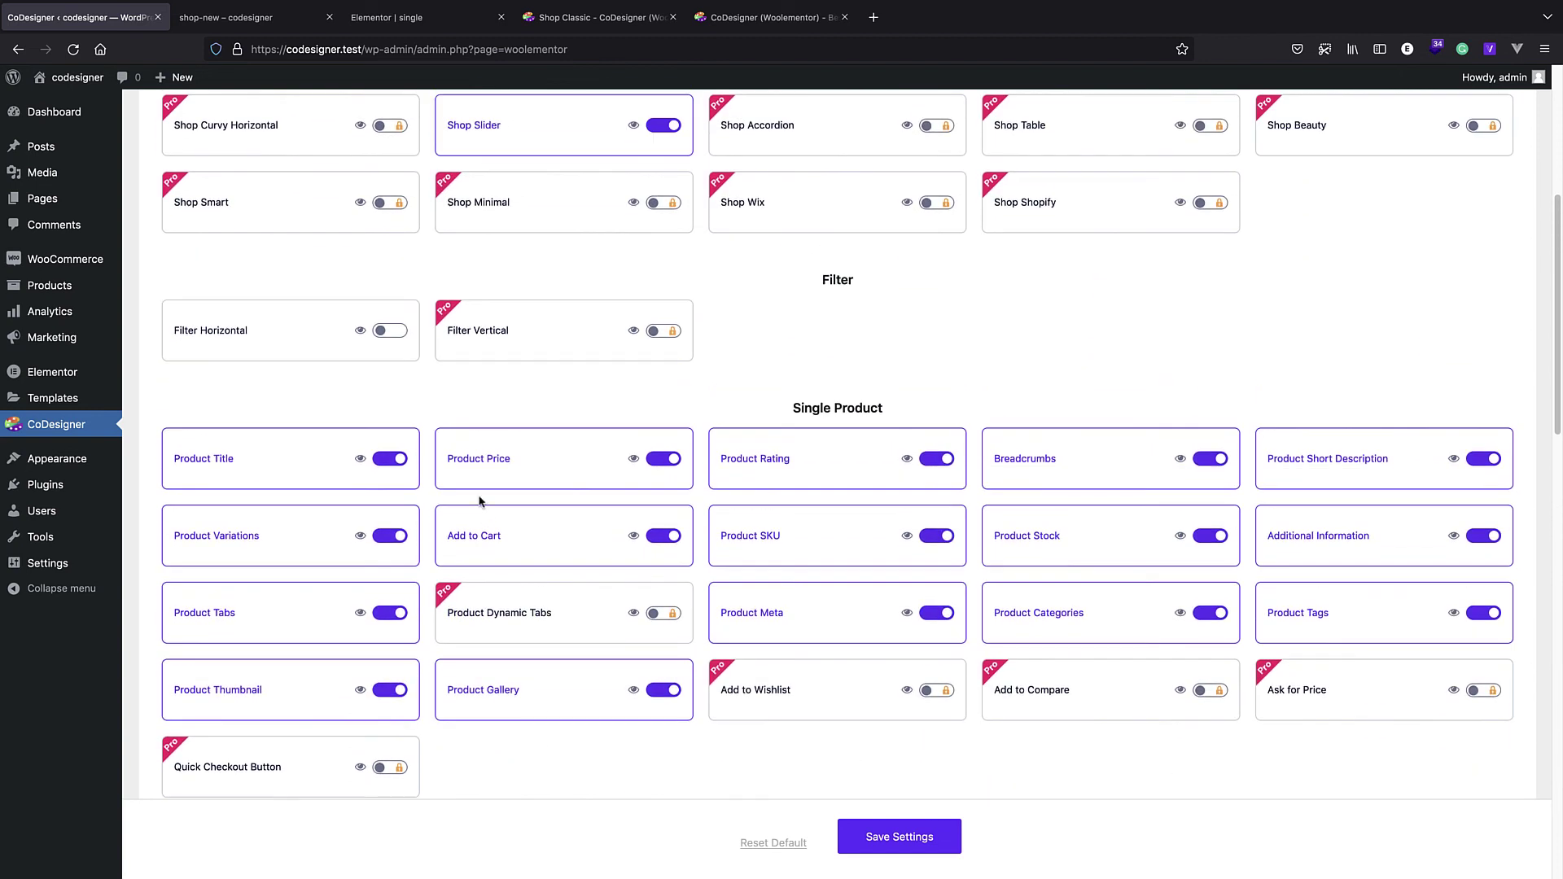